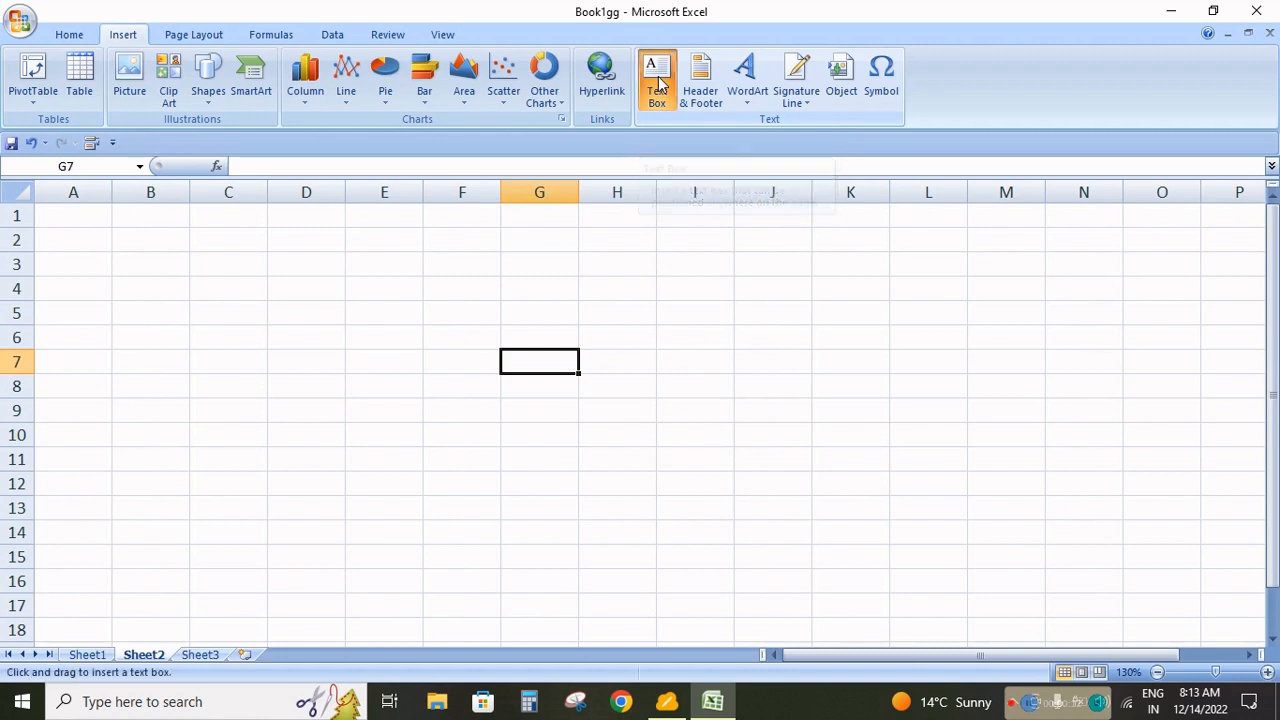
- Draw a text box about 2.03 inches high and 1.86 inches wide across columns E to H, containing "this is my computer system"
mouse_move(374, 259)
left_mouse_down()
mouse_move(522, 385)
mouse_move(591, 497)
left_mouse_up()
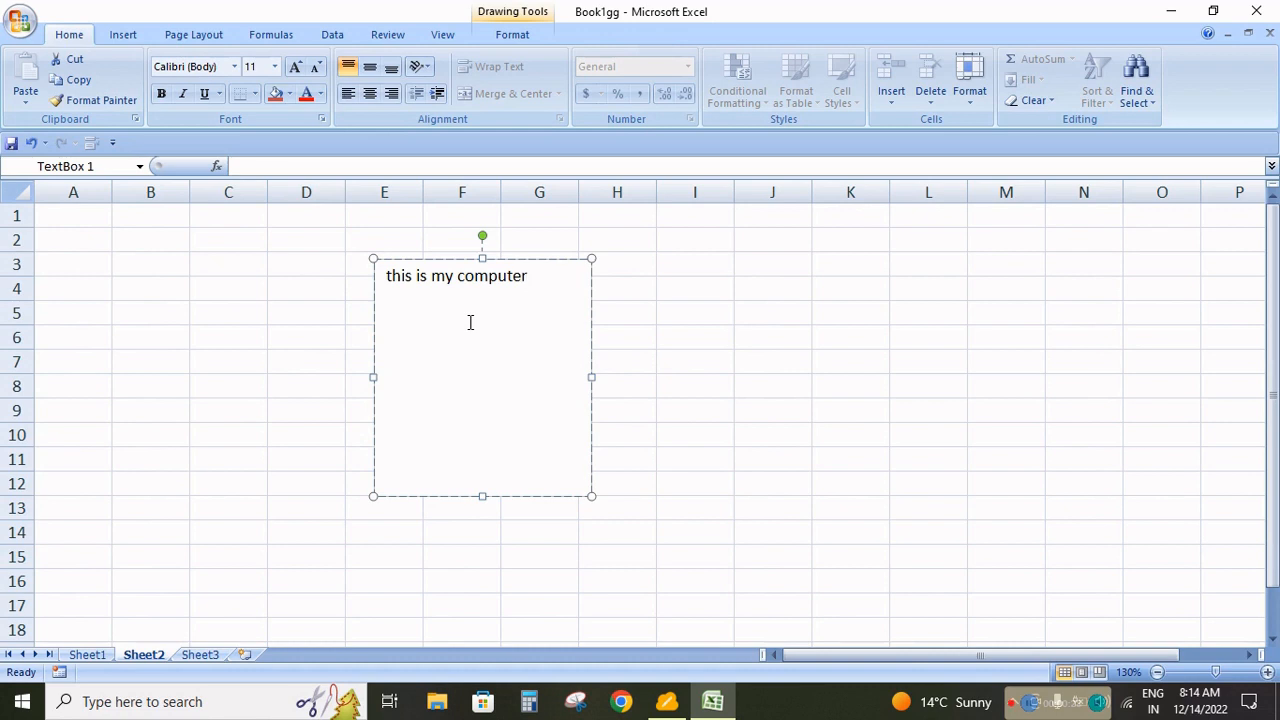
type("tem")
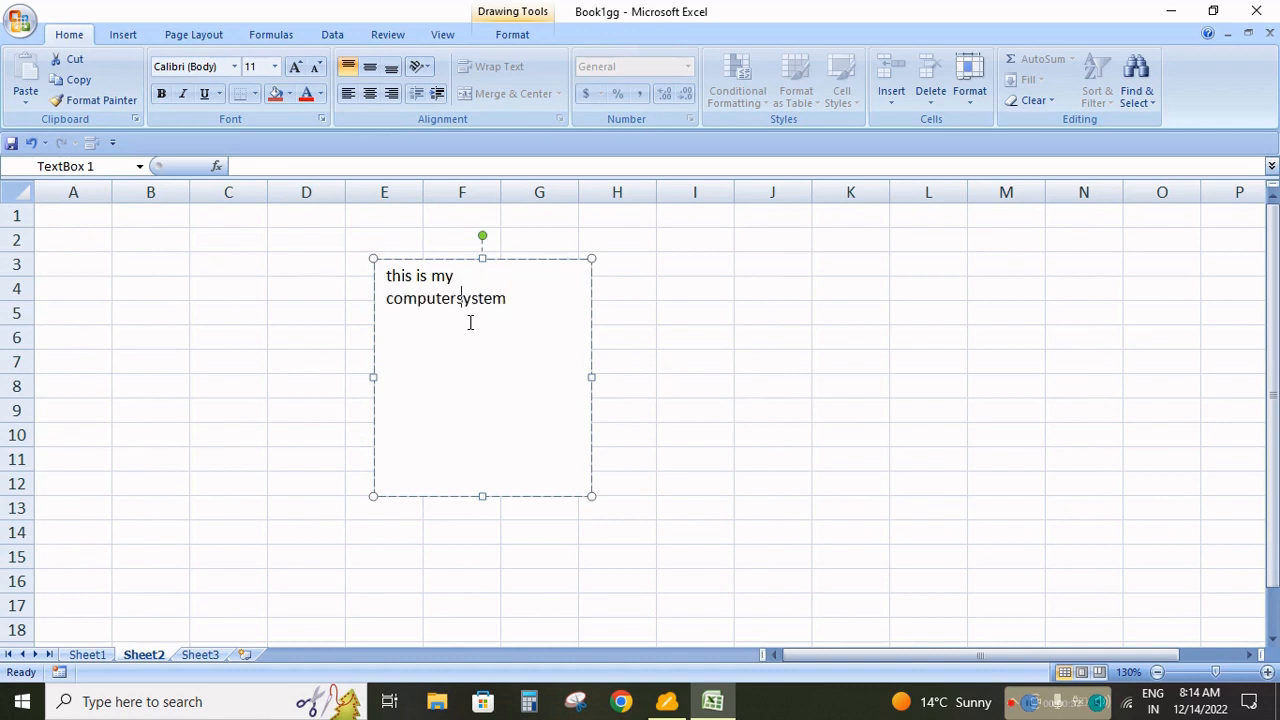
left_click(728, 389)
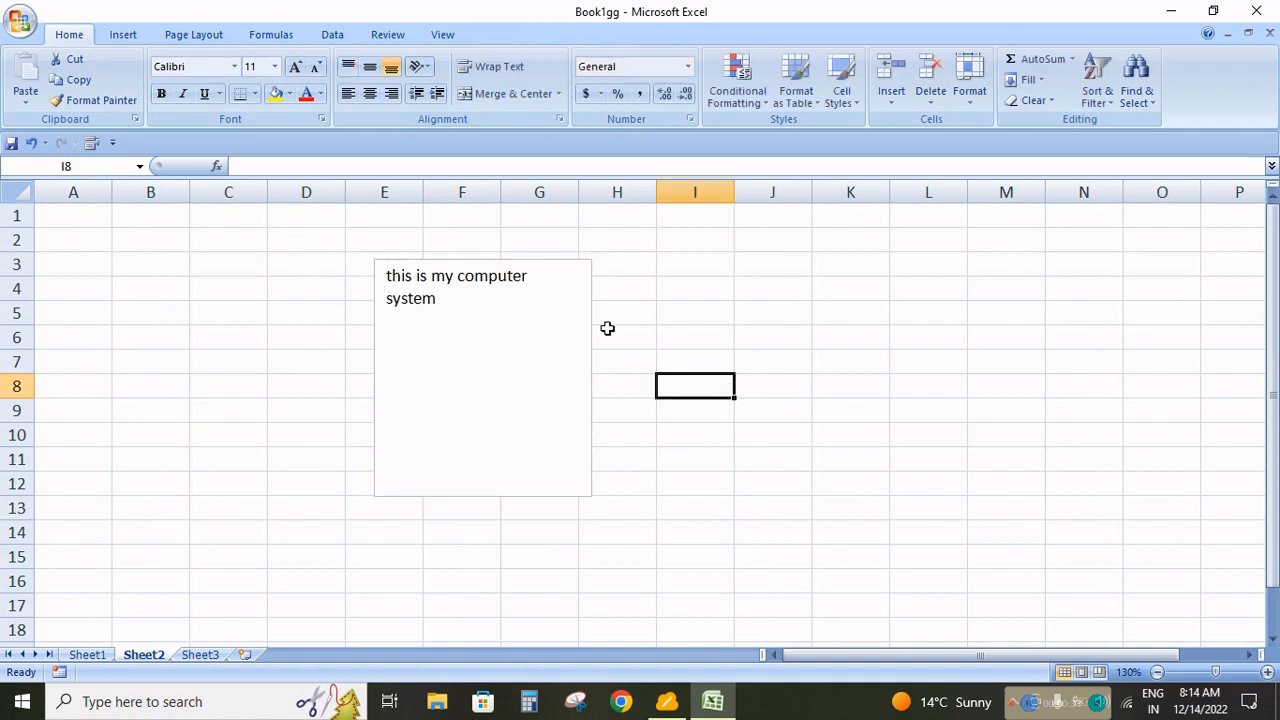
- Apply the solid red shape style with white text to the text box
left_click(591, 272)
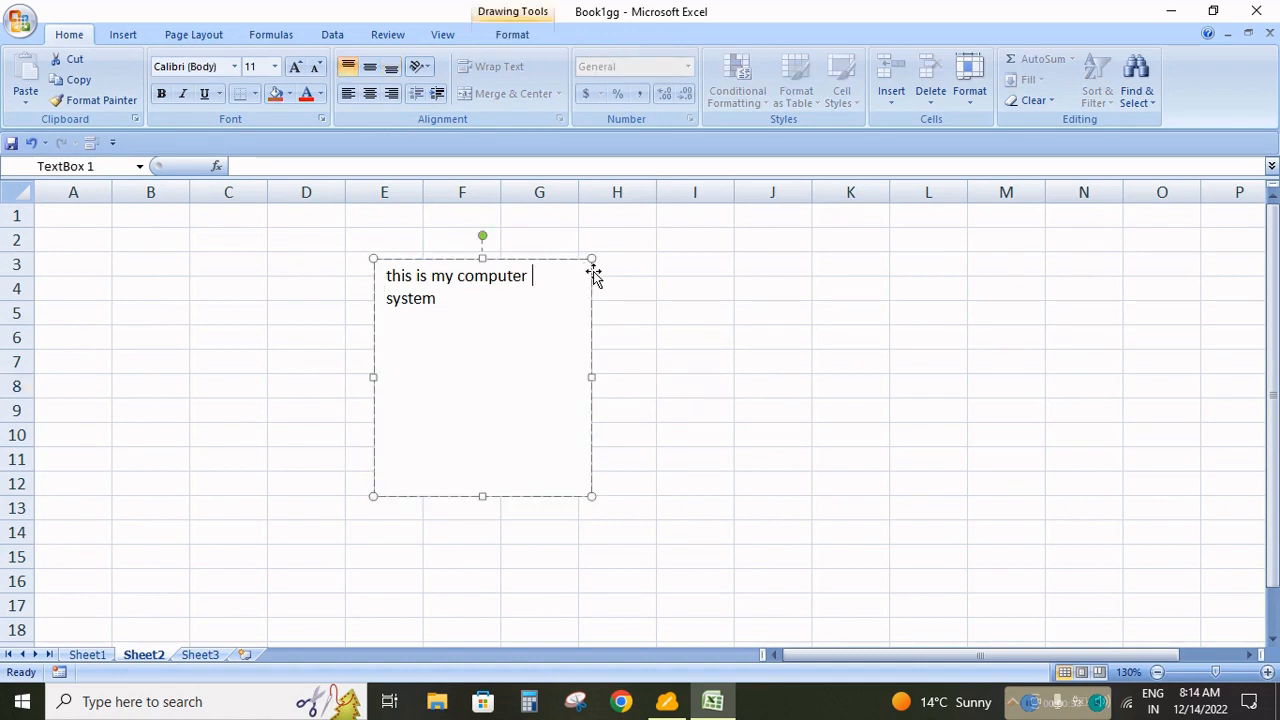
left_click(517, 40)
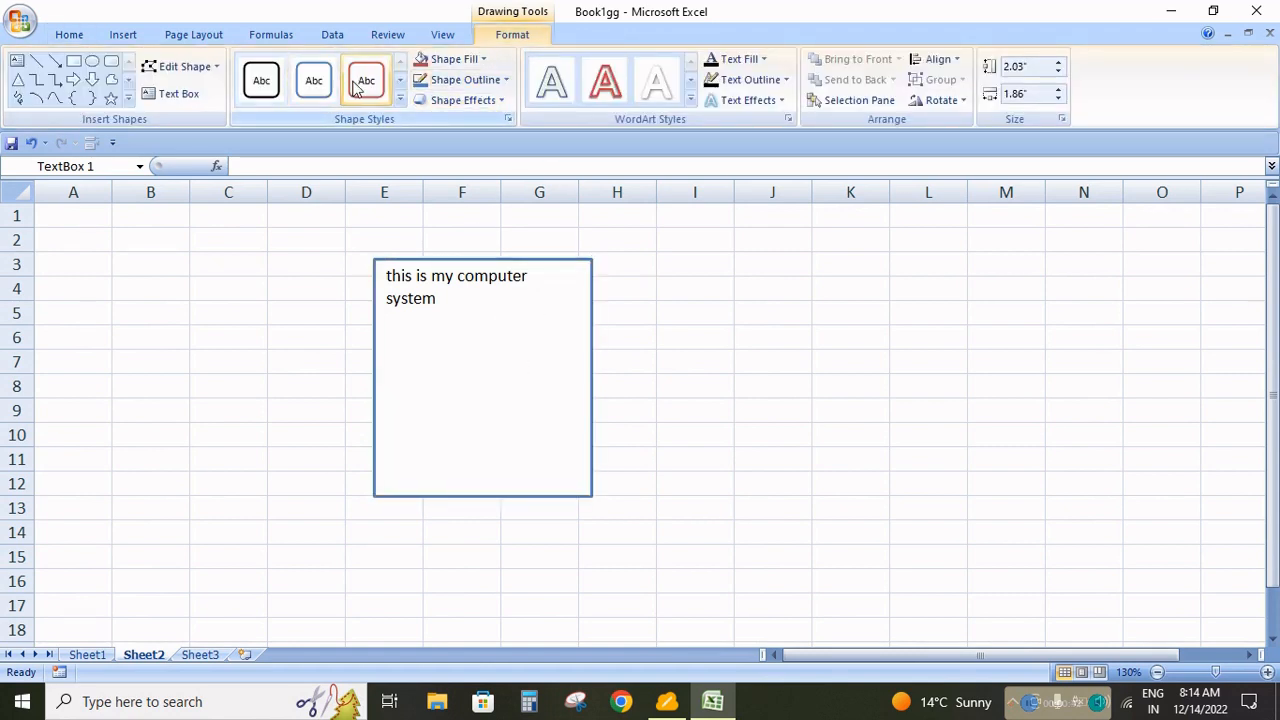
left_click(400, 98)
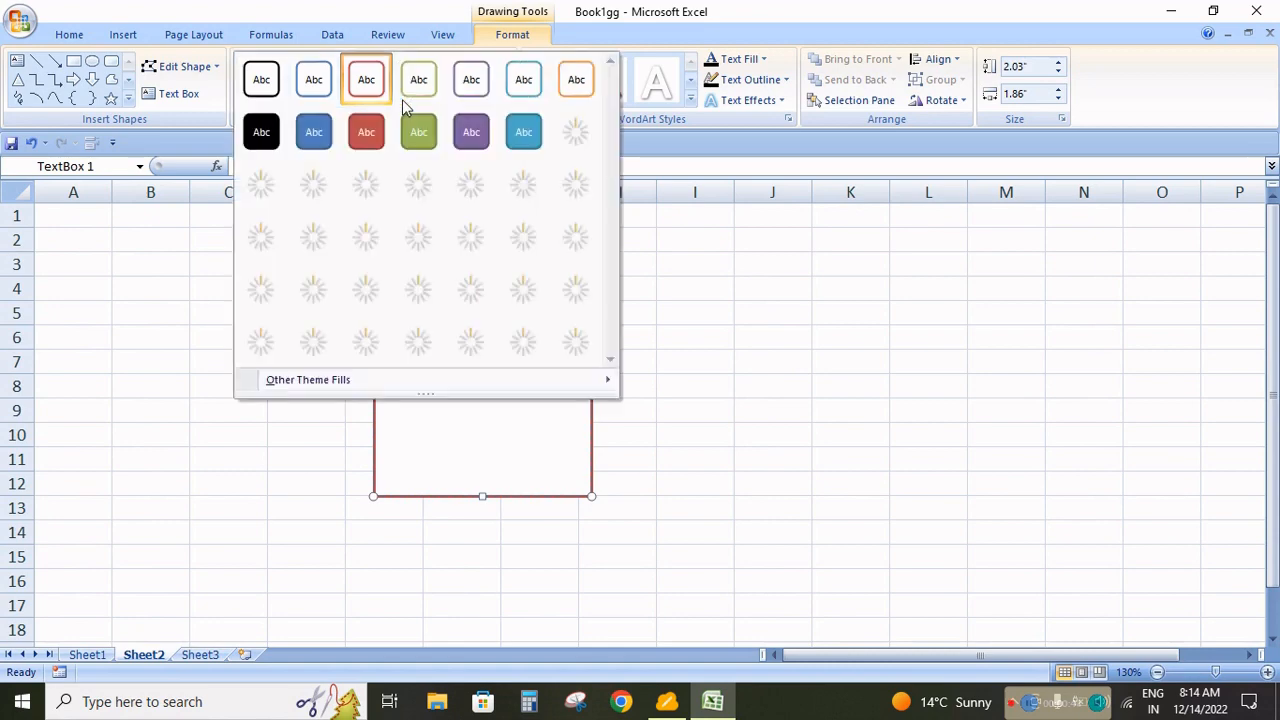
left_click(367, 133)
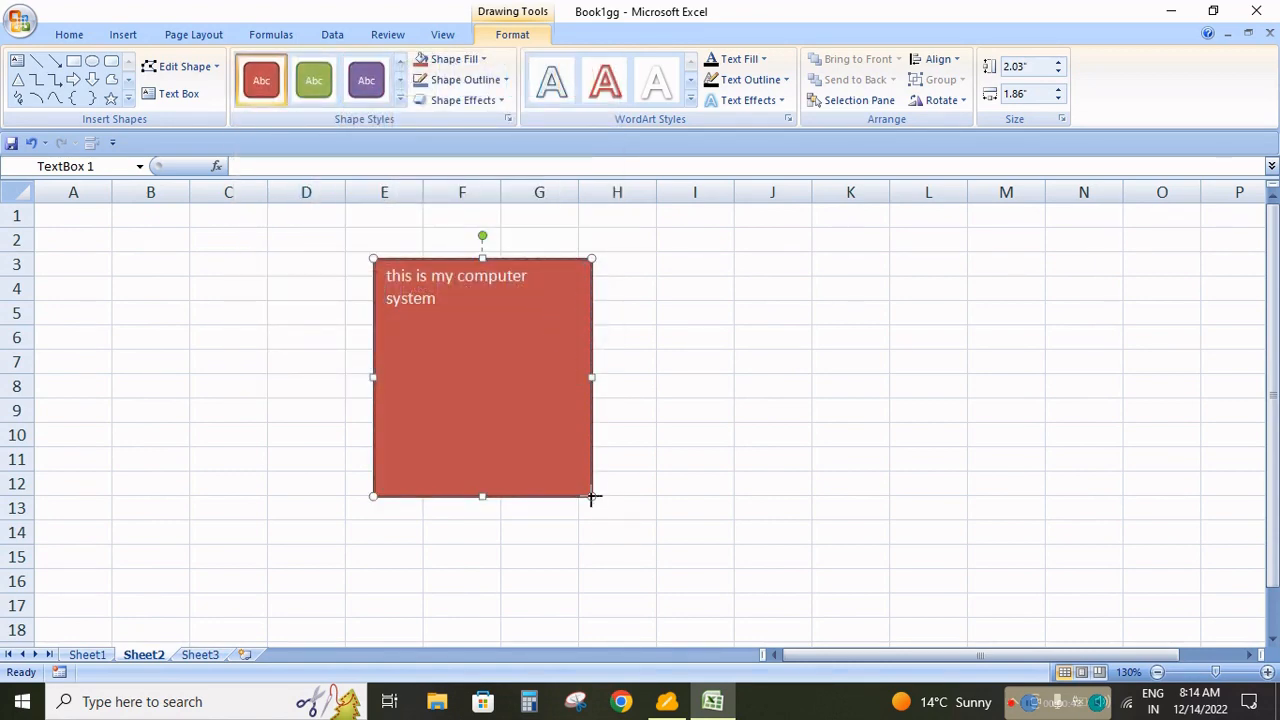
- Shrink the text box to about 0.56 by 1.39 inches and move it to rows 5 to 7 across columns E to G
left_click_drag(591, 495, 536, 325)
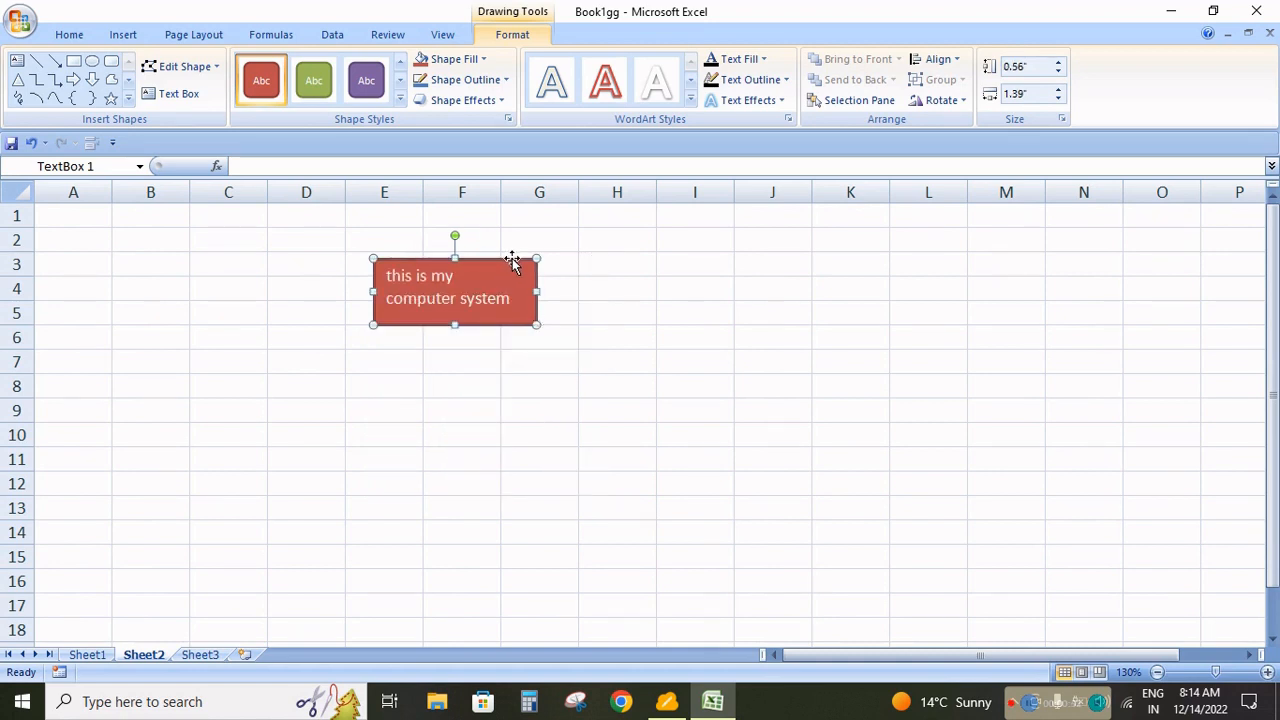
left_click_drag(512, 258, 630, 287)
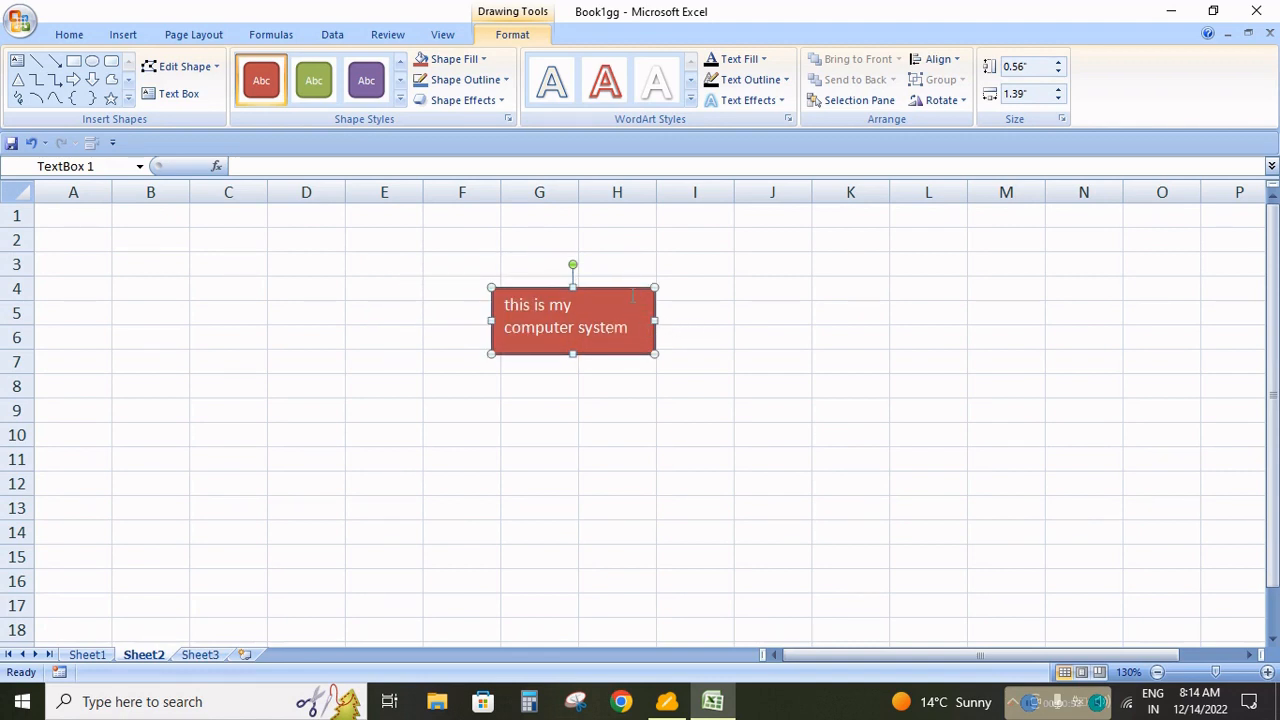
left_click_drag(631, 289, 534, 307)
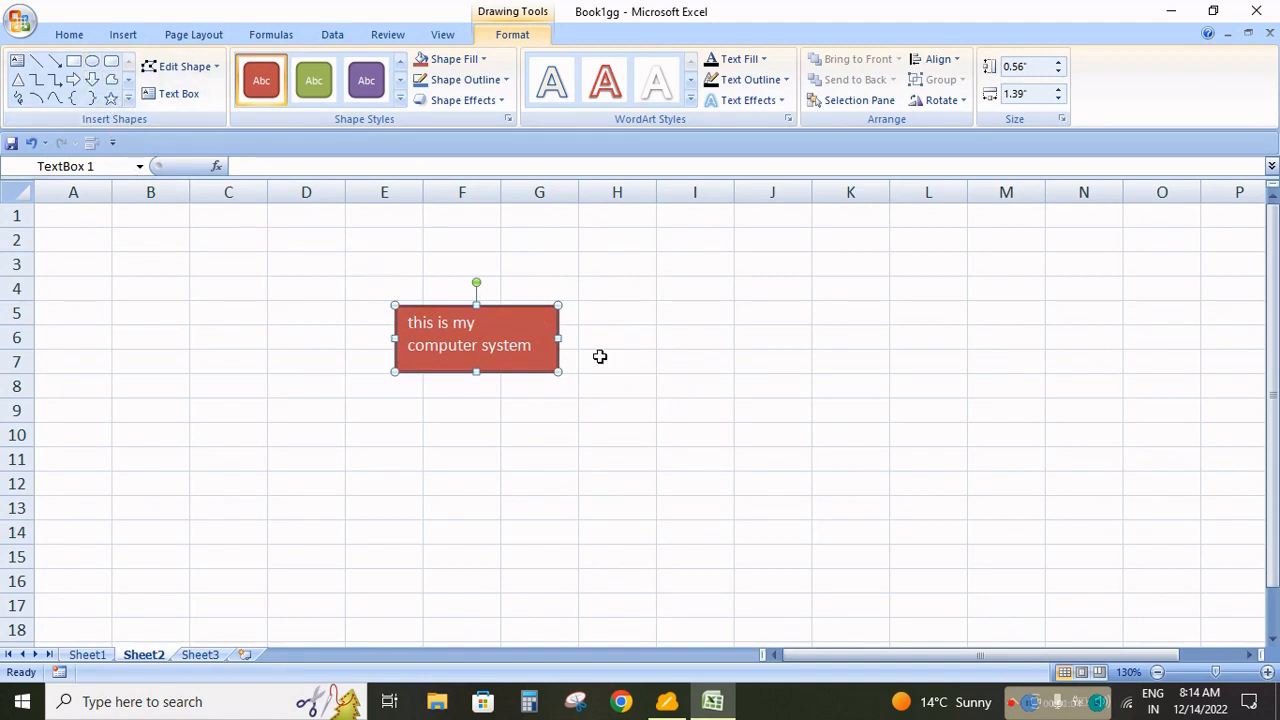
- Delete the red text box from Sheet2
key("Delete")
left_click(122, 35)
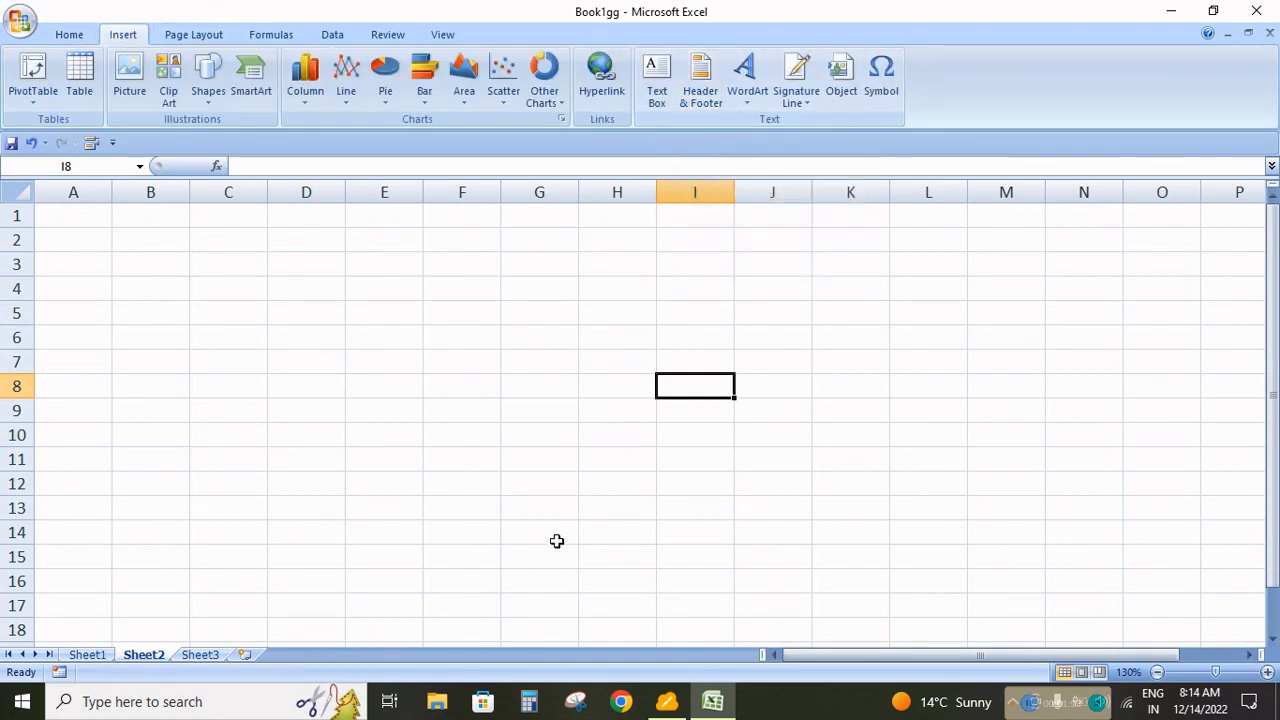
- Switch to Sheet1 and narrow the empty column A beside the sales table
key("ctrl+Page_Up")
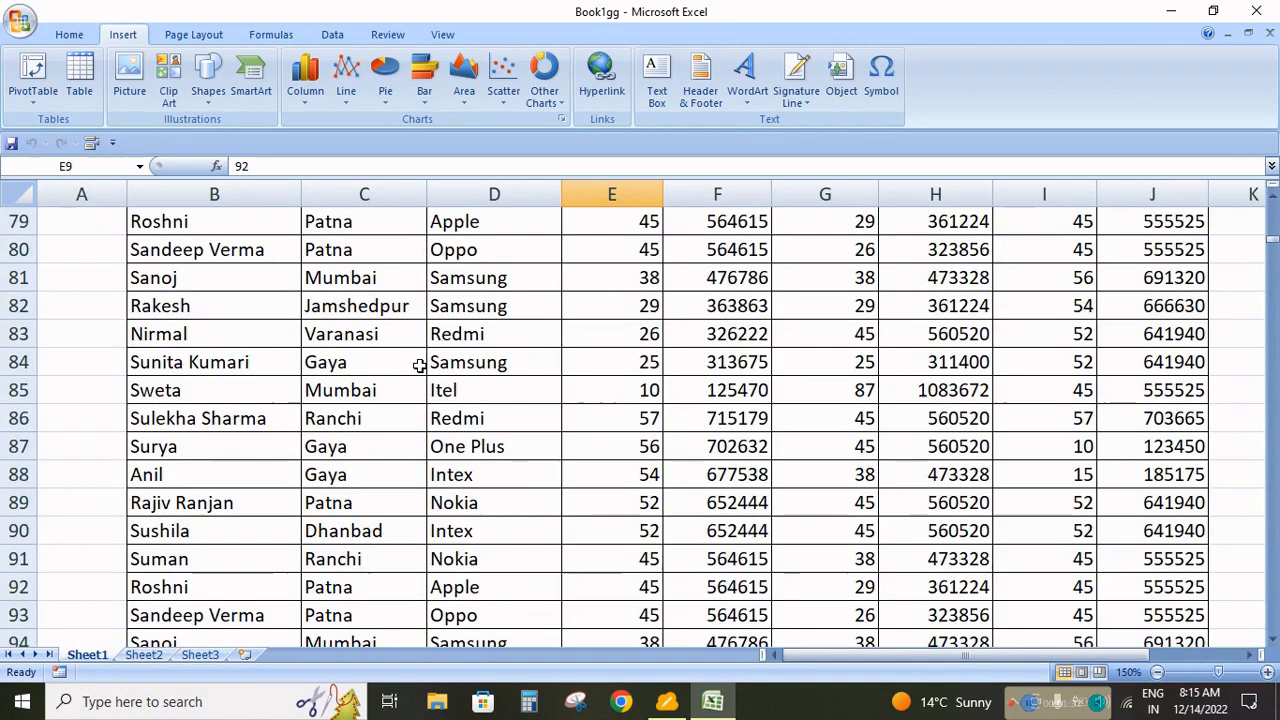
scroll(440, 400, "up", 20)
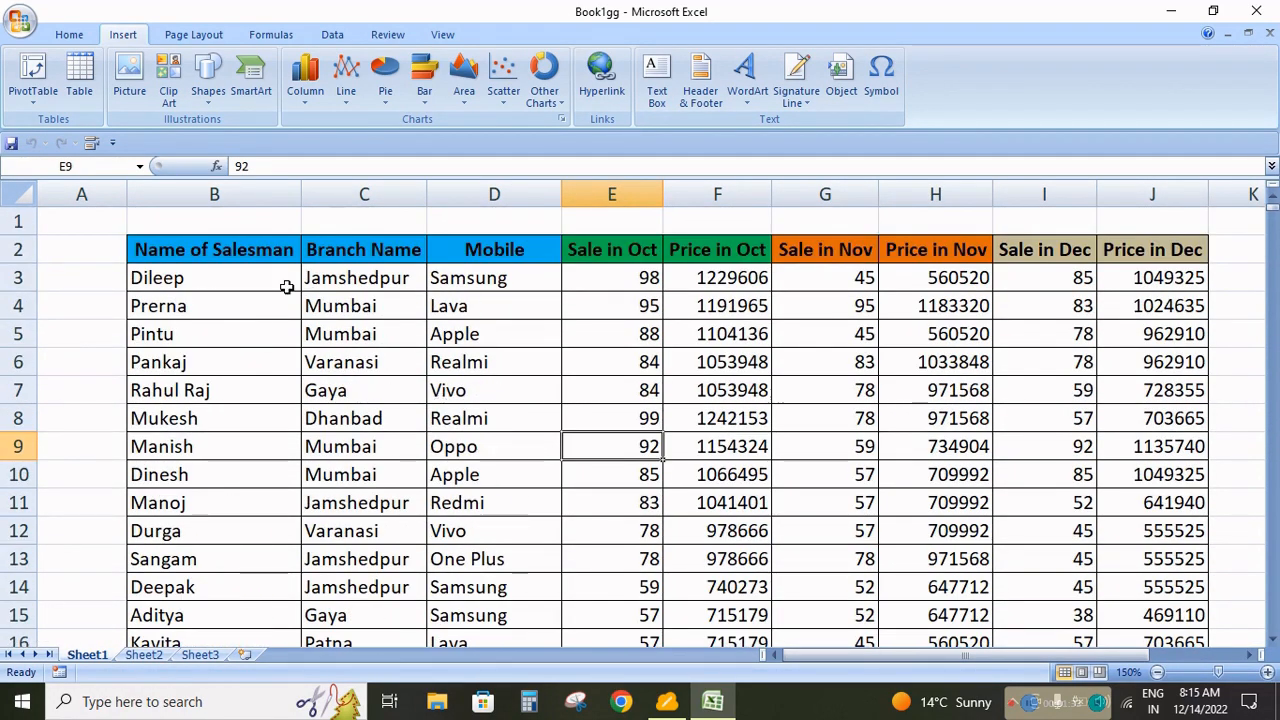
left_click_drag(125, 199, 76, 197)
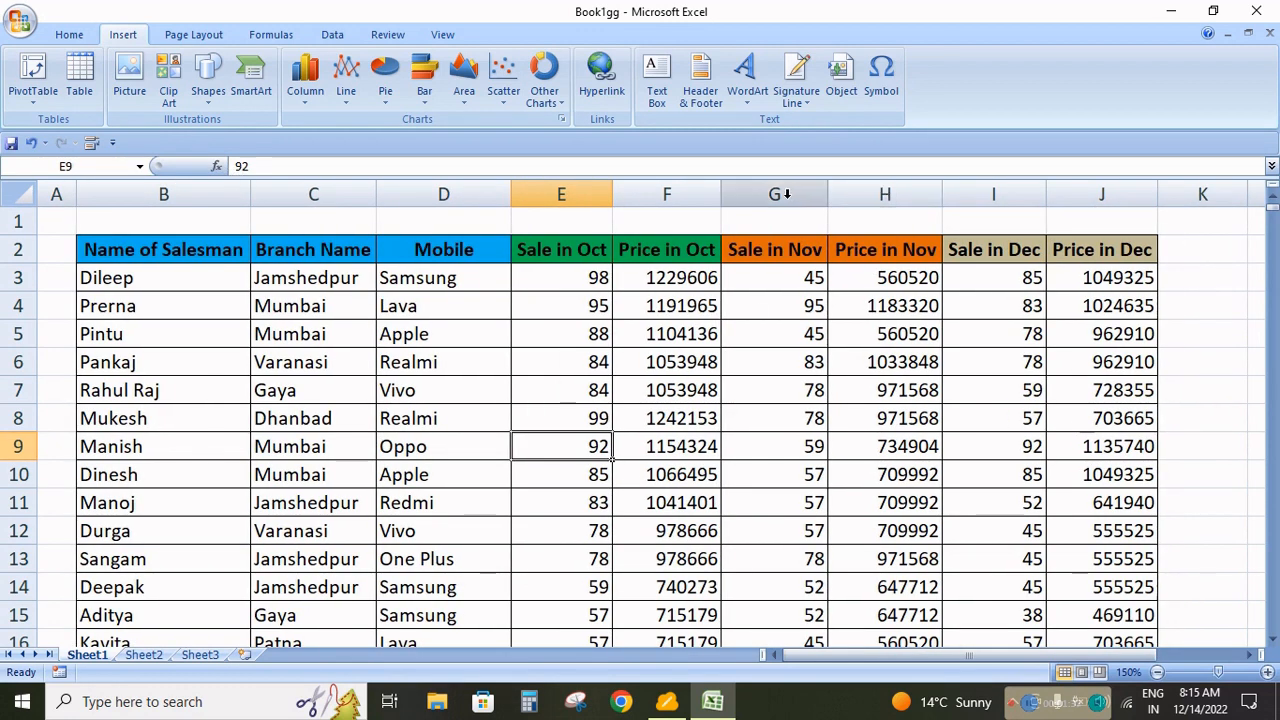
- Hide columns G to J, which hold the November and December sales and prices
left_click_drag(787, 186, 1077, 190)
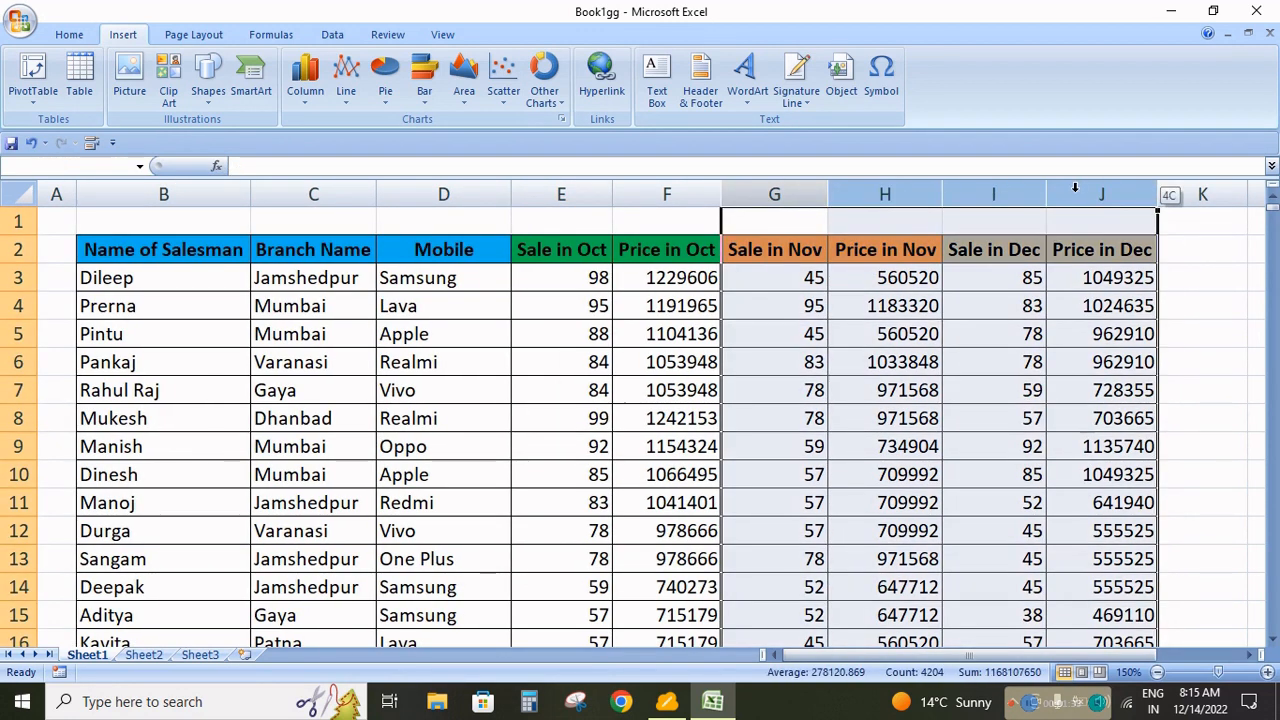
right_click(1080, 195)
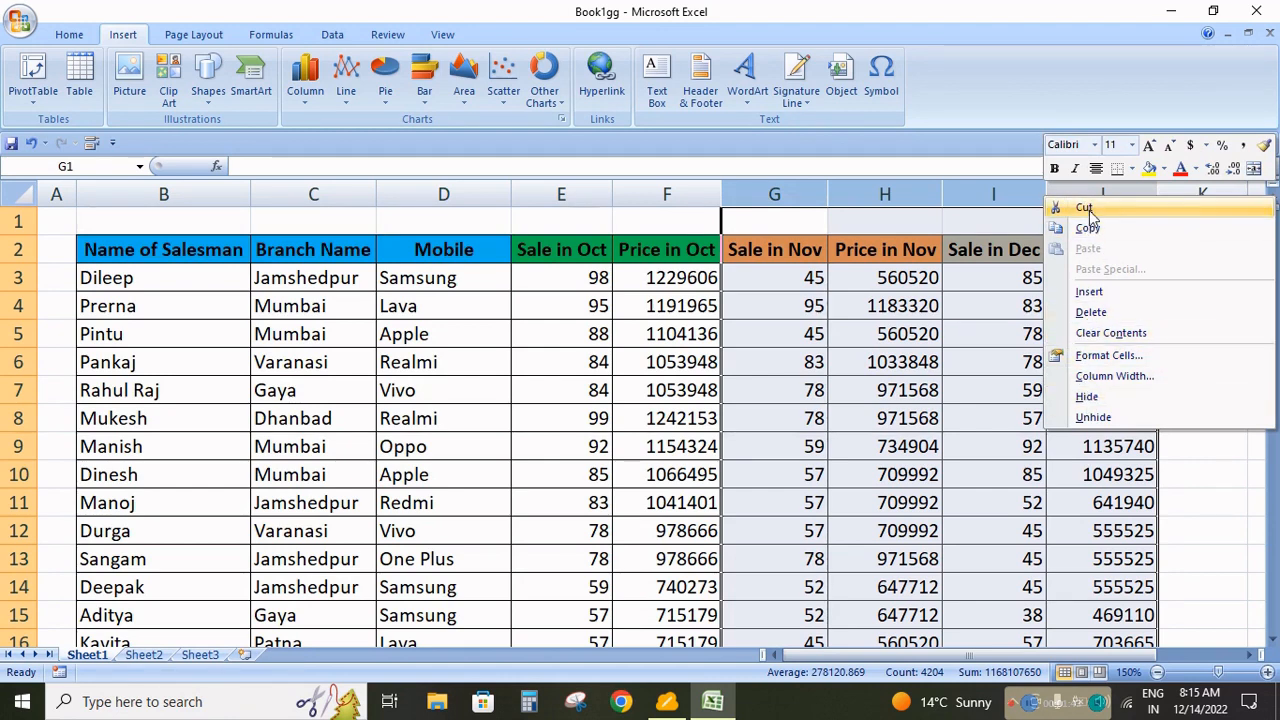
left_click(1086, 397)
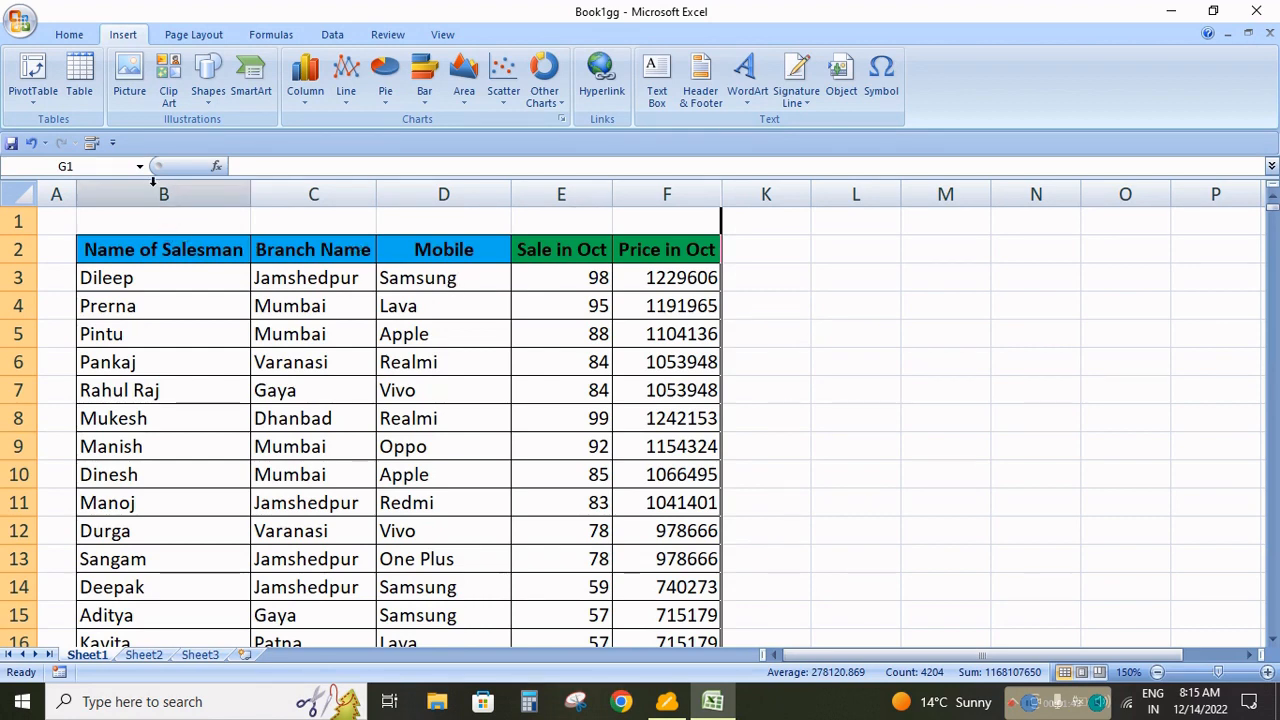
- Select cell K7 outside the sales table and open Sheet1's page header for editing with the Header & Footer command
scroll(288, 402, "down", 20)
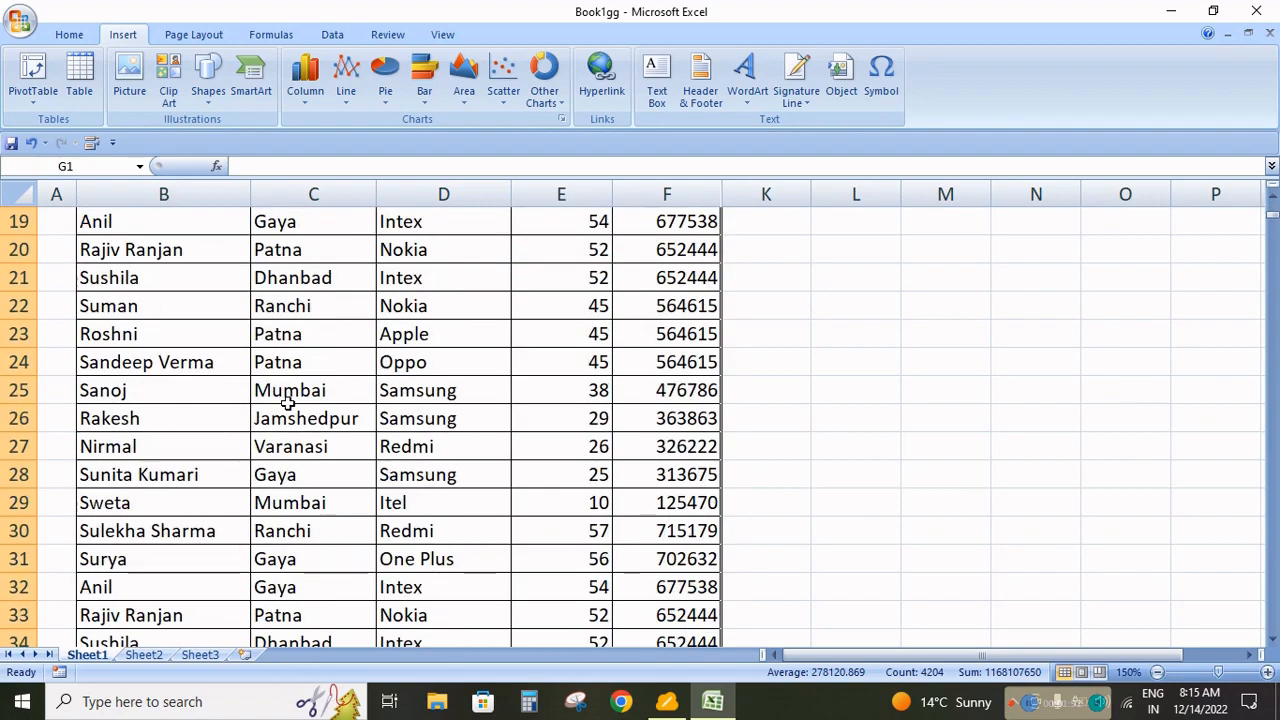
scroll(288, 402, "down", 18)
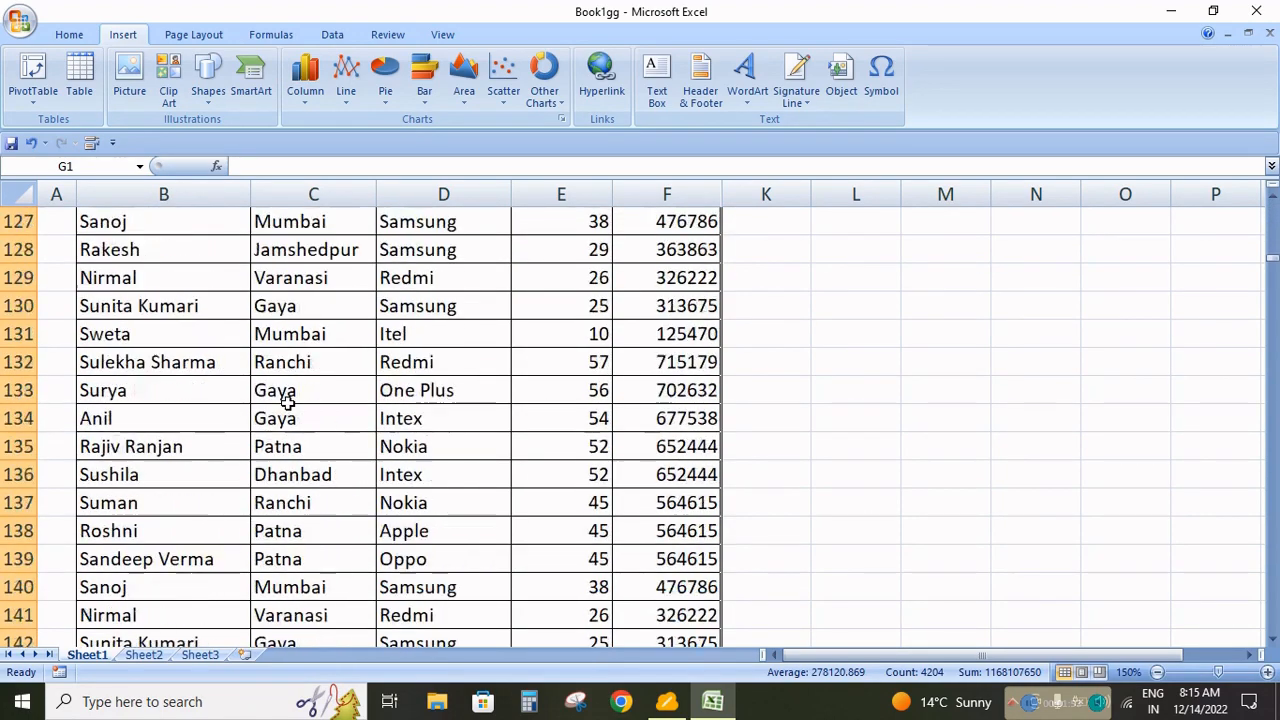
scroll(291, 400, "up", 19)
scroll(306, 418, "up", 20)
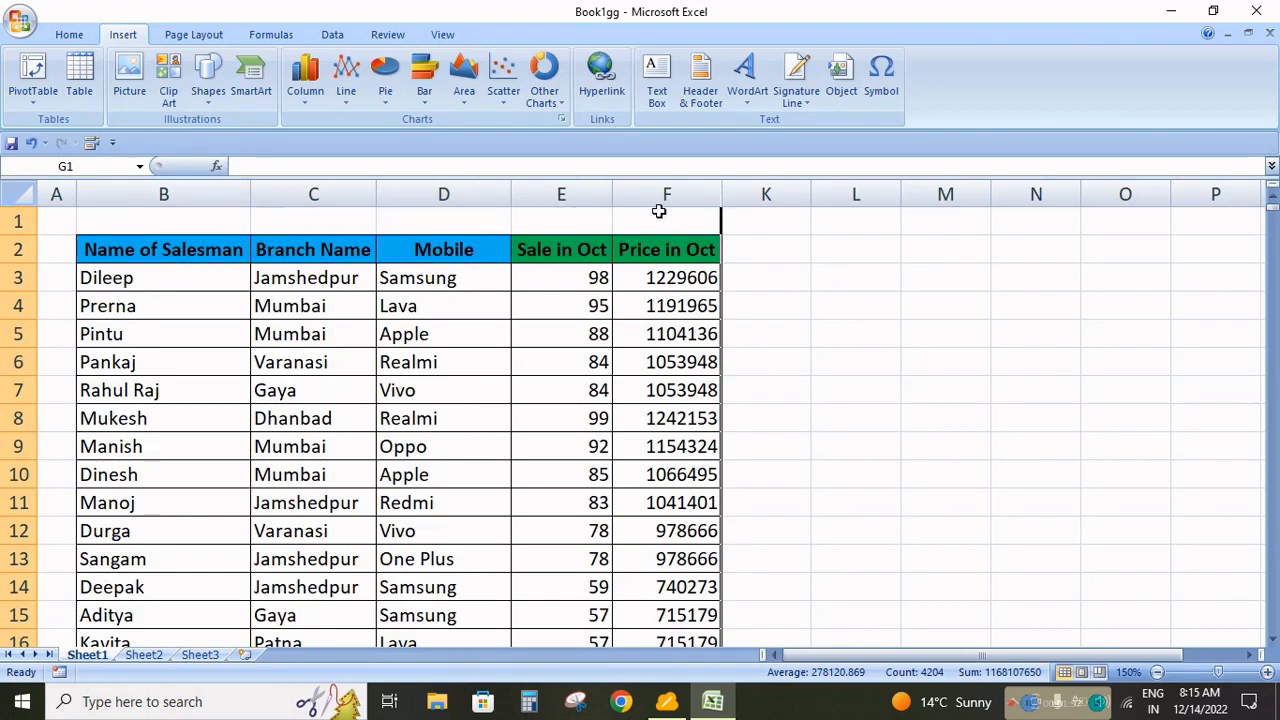
left_click(775, 386)
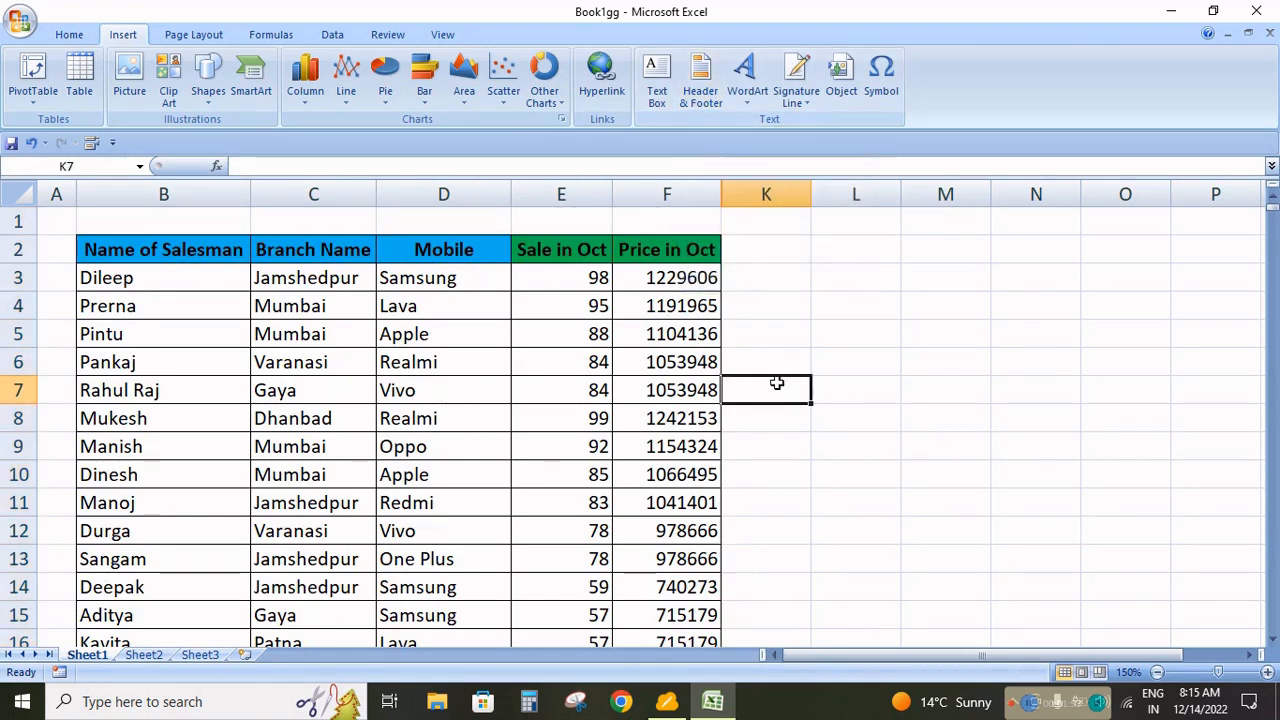
left_click(700, 75)
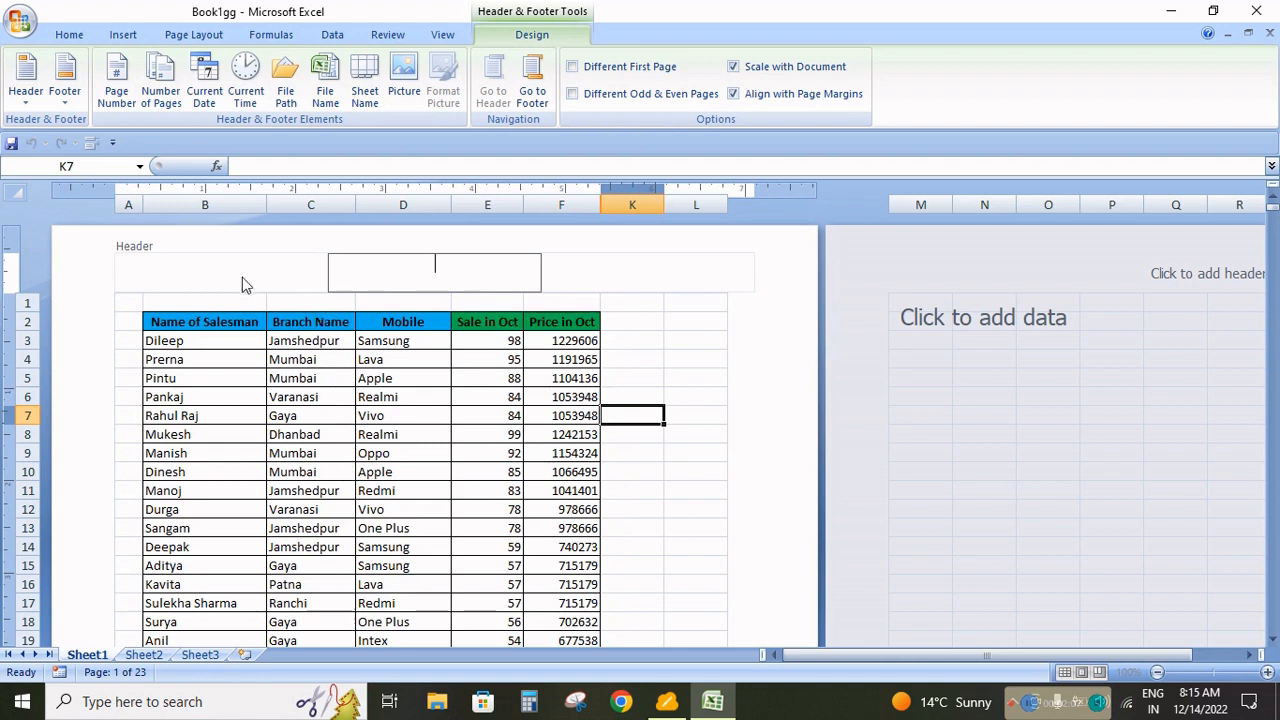
- Examine the left, center and right sections of the page header by activating each one in turn
left_click(201, 268)
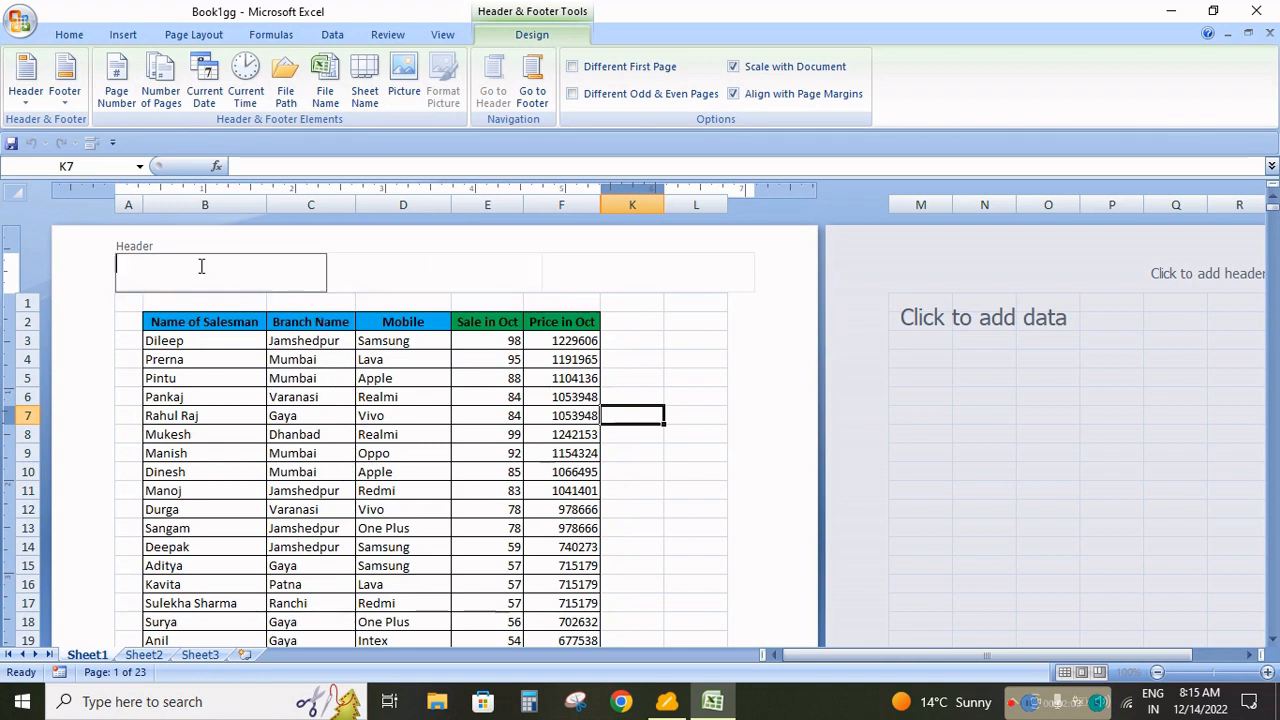
left_click(409, 268)
left_click(650, 286)
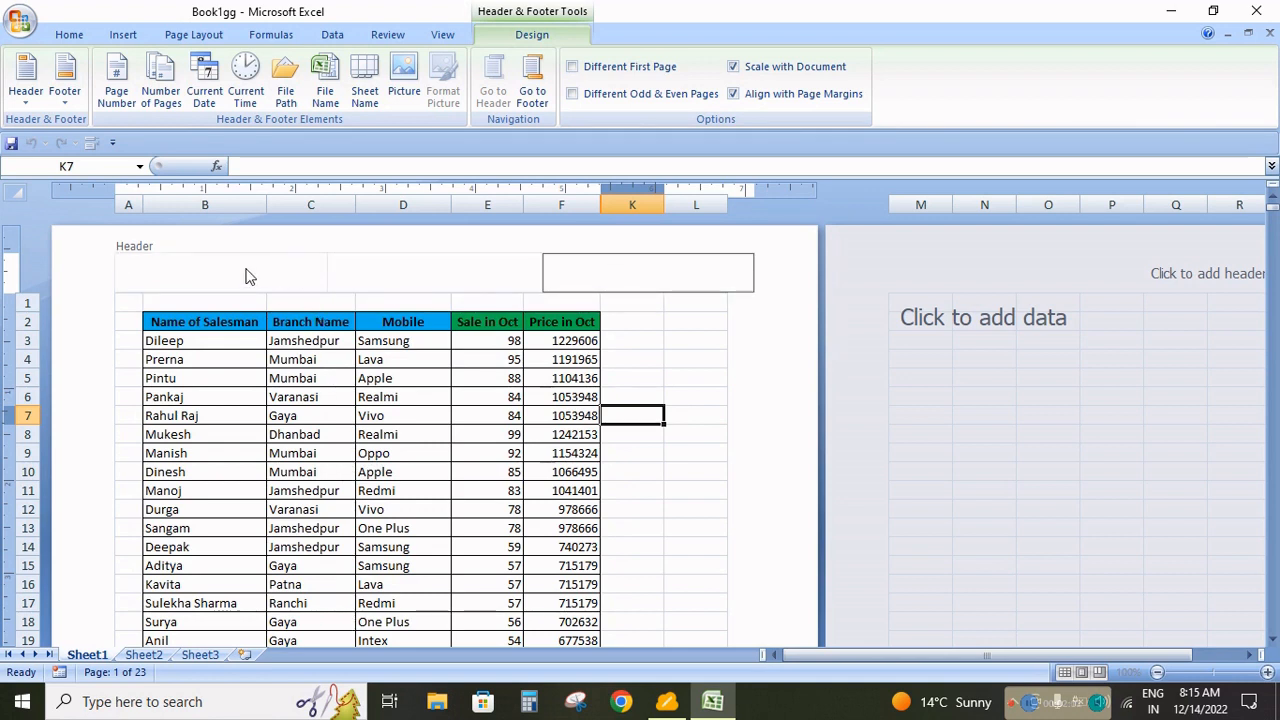
left_click(249, 277)
left_click(415, 262)
left_click(650, 277)
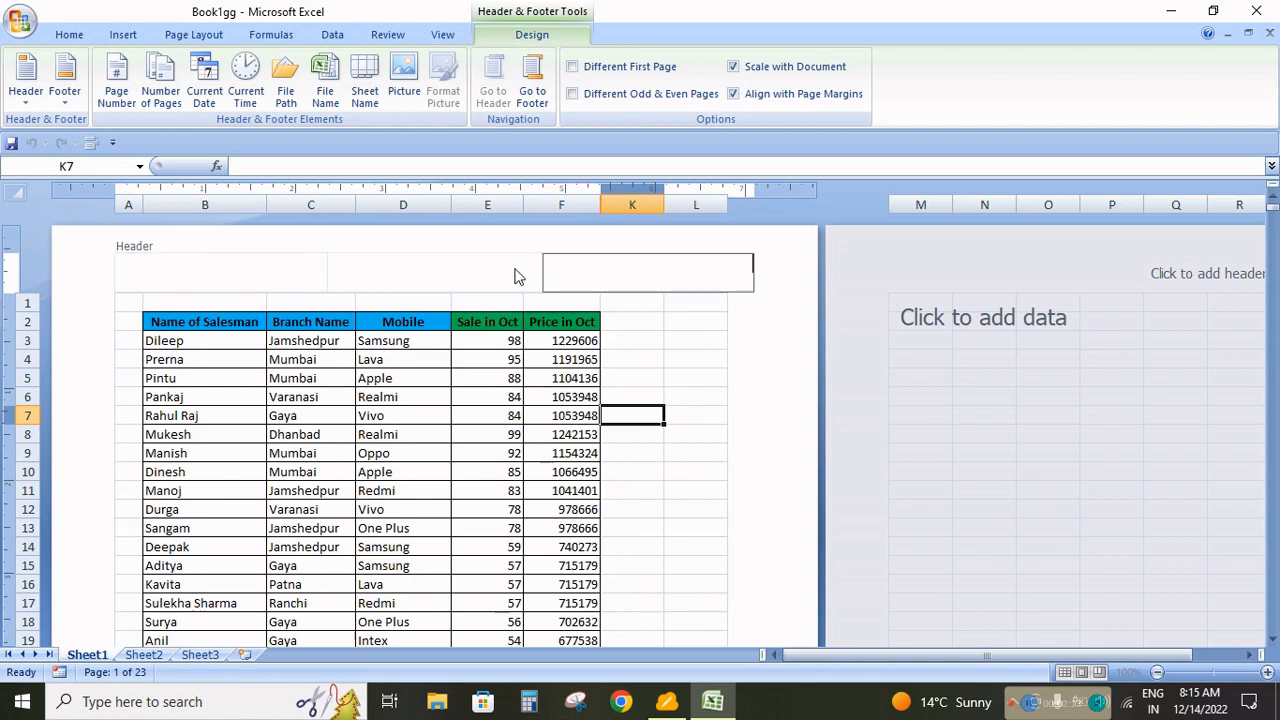
left_click(478, 276)
left_click(254, 274)
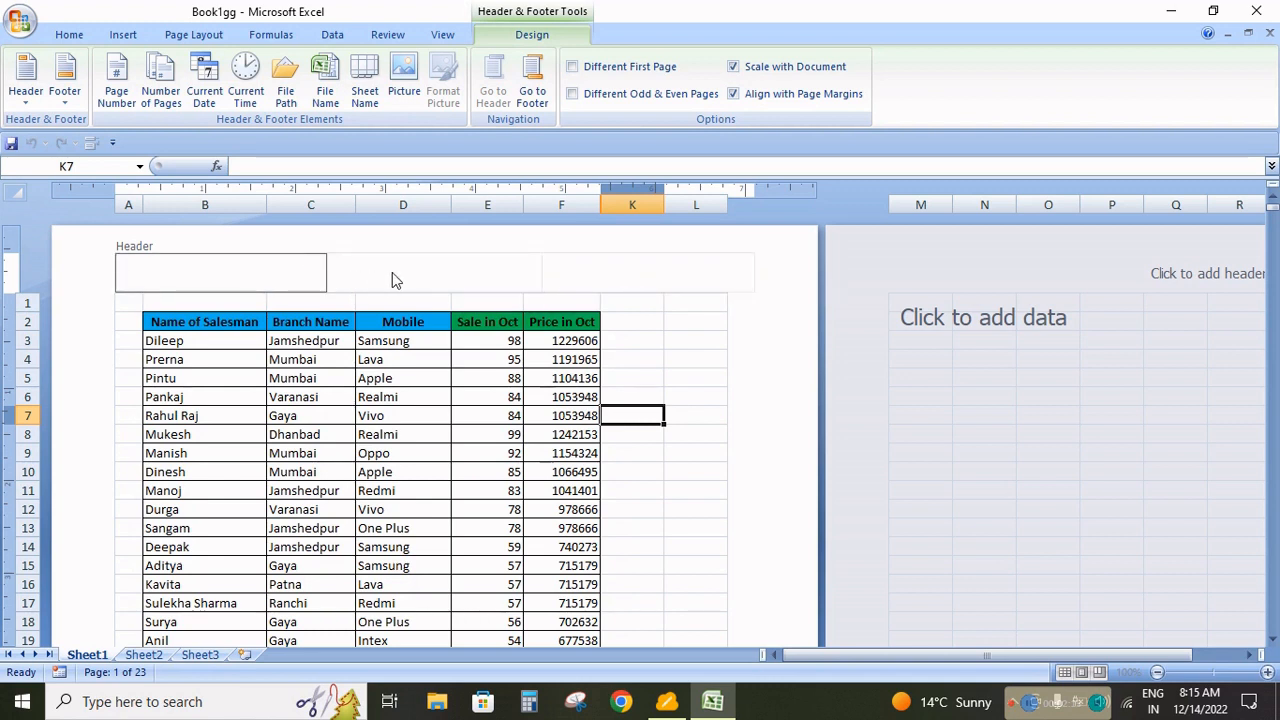
left_click(394, 274)
left_click(600, 272)
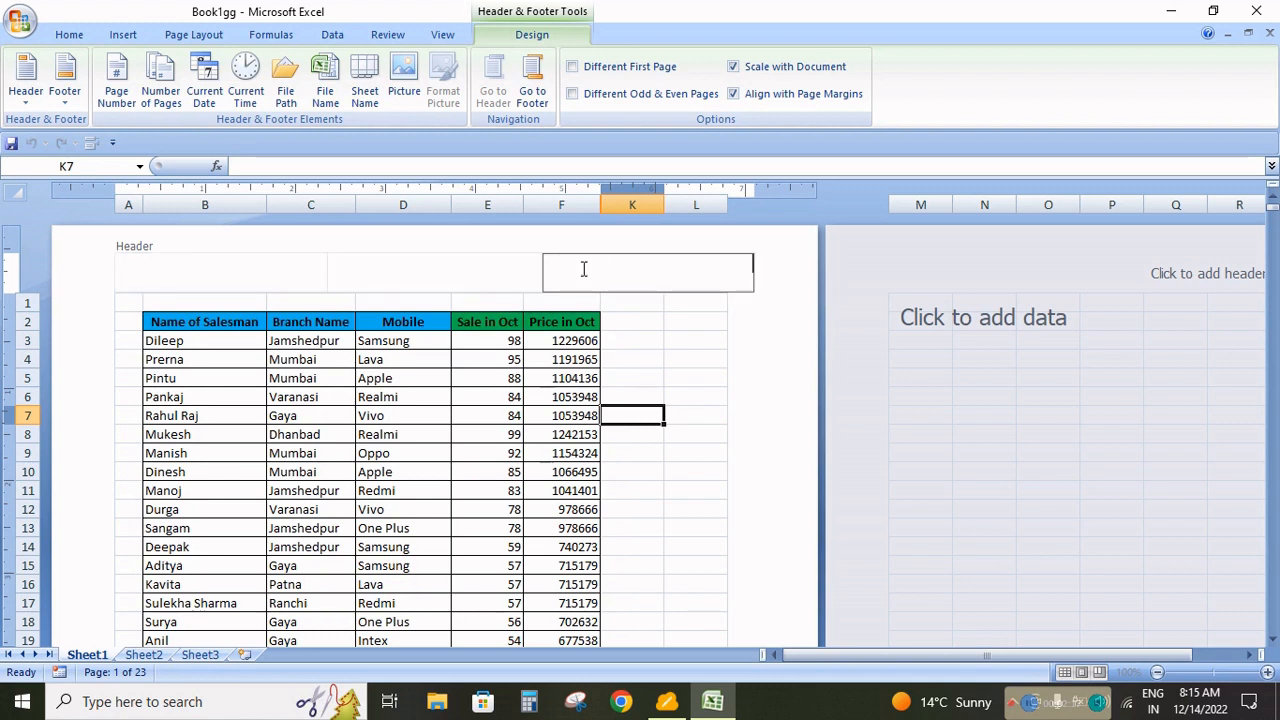
left_click(339, 270)
left_click(290, 271)
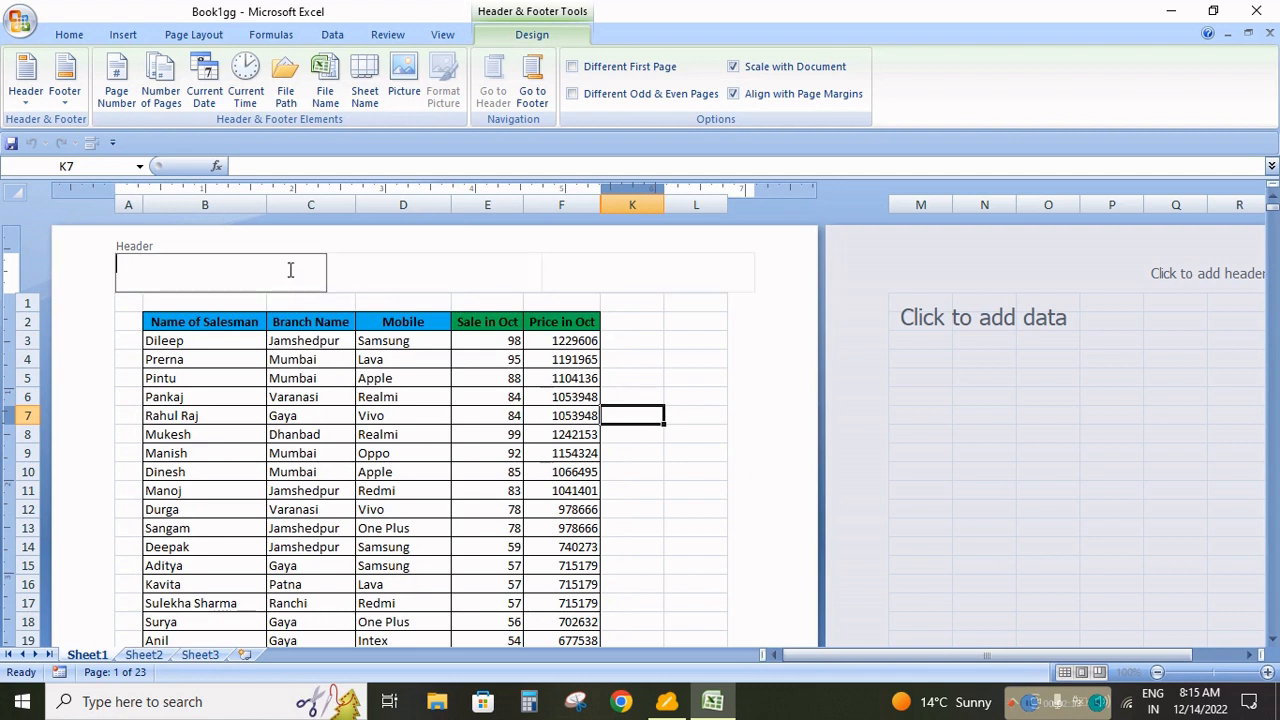
left_click(438, 277)
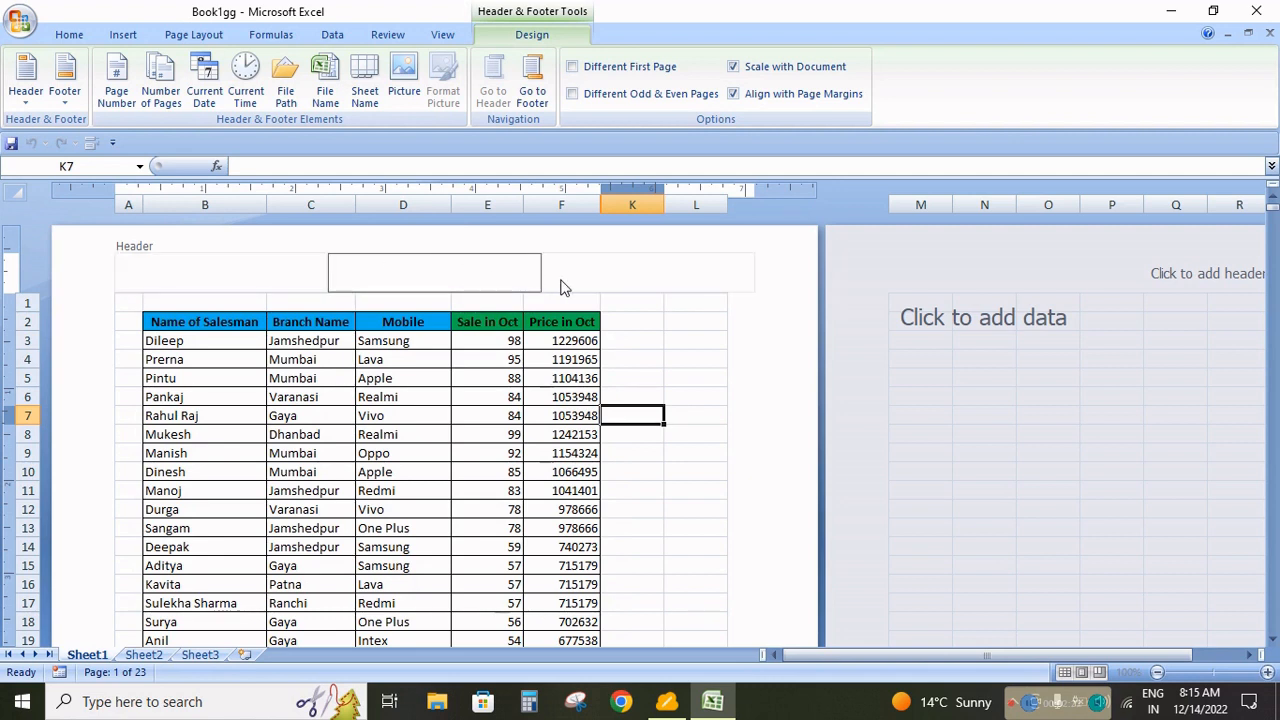
left_click(612, 270)
left_click(259, 270)
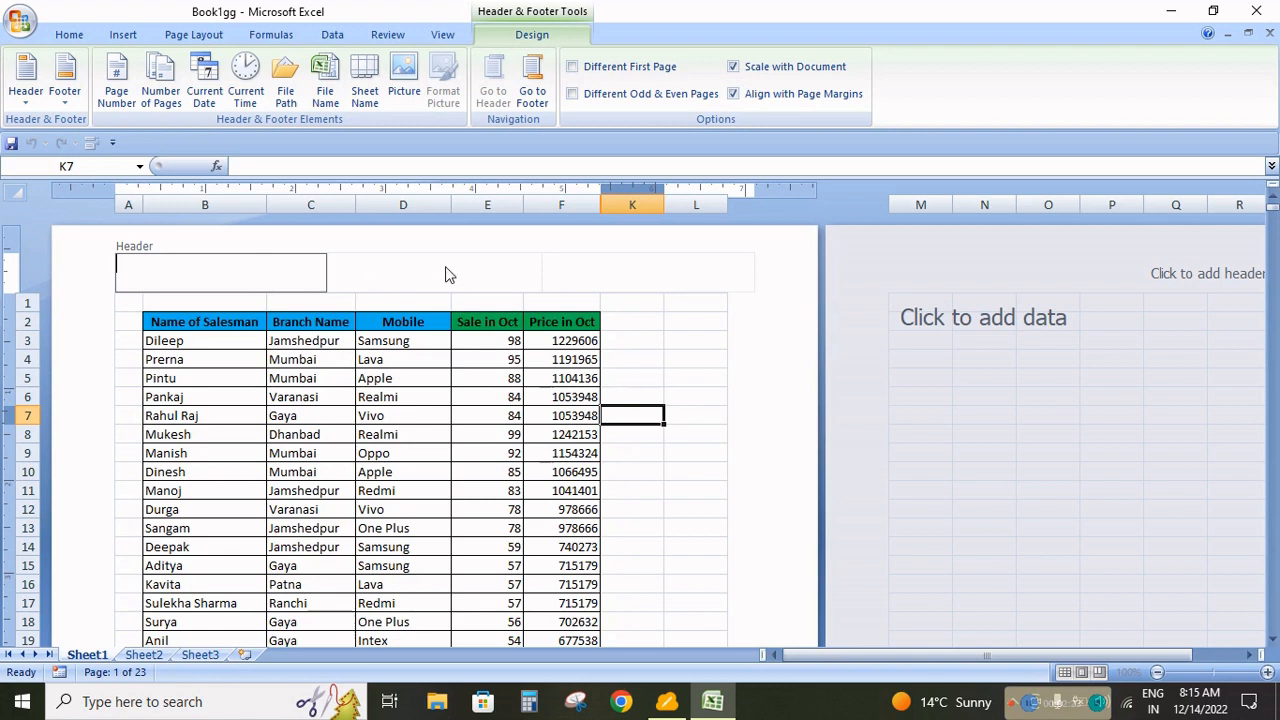
left_click(449, 275)
left_click(606, 268)
left_click(410, 276)
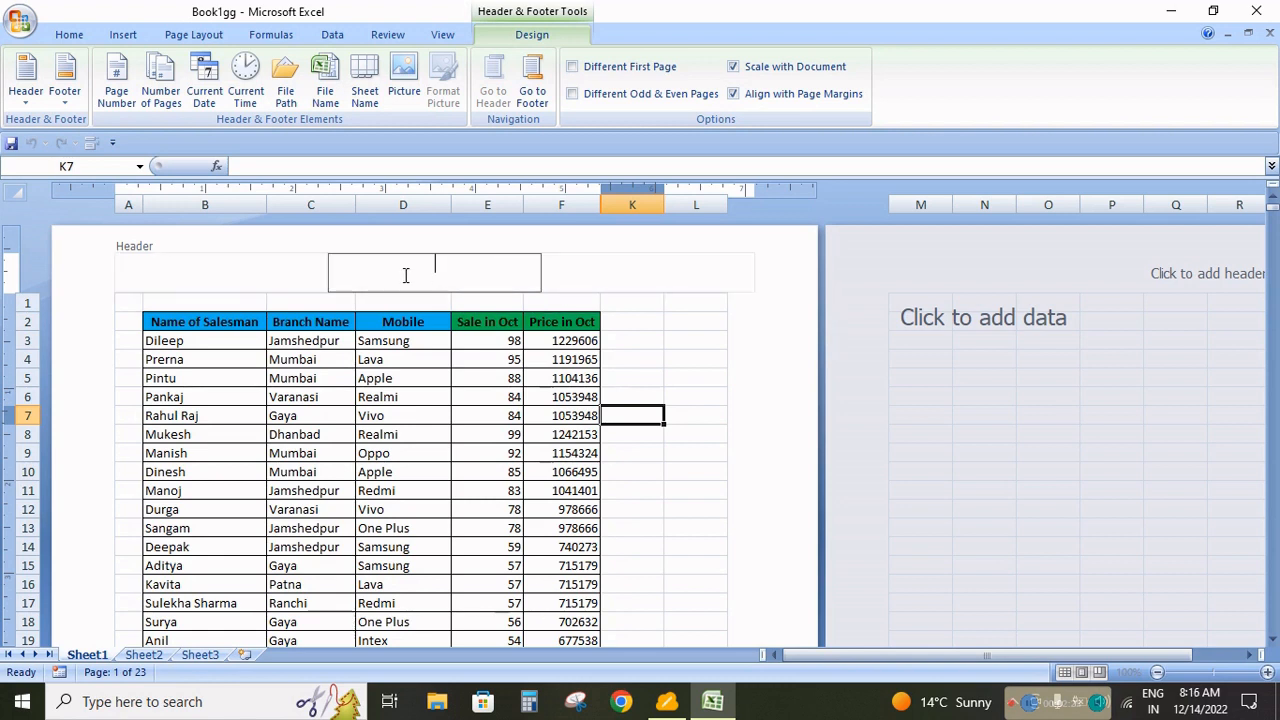
left_click(274, 270)
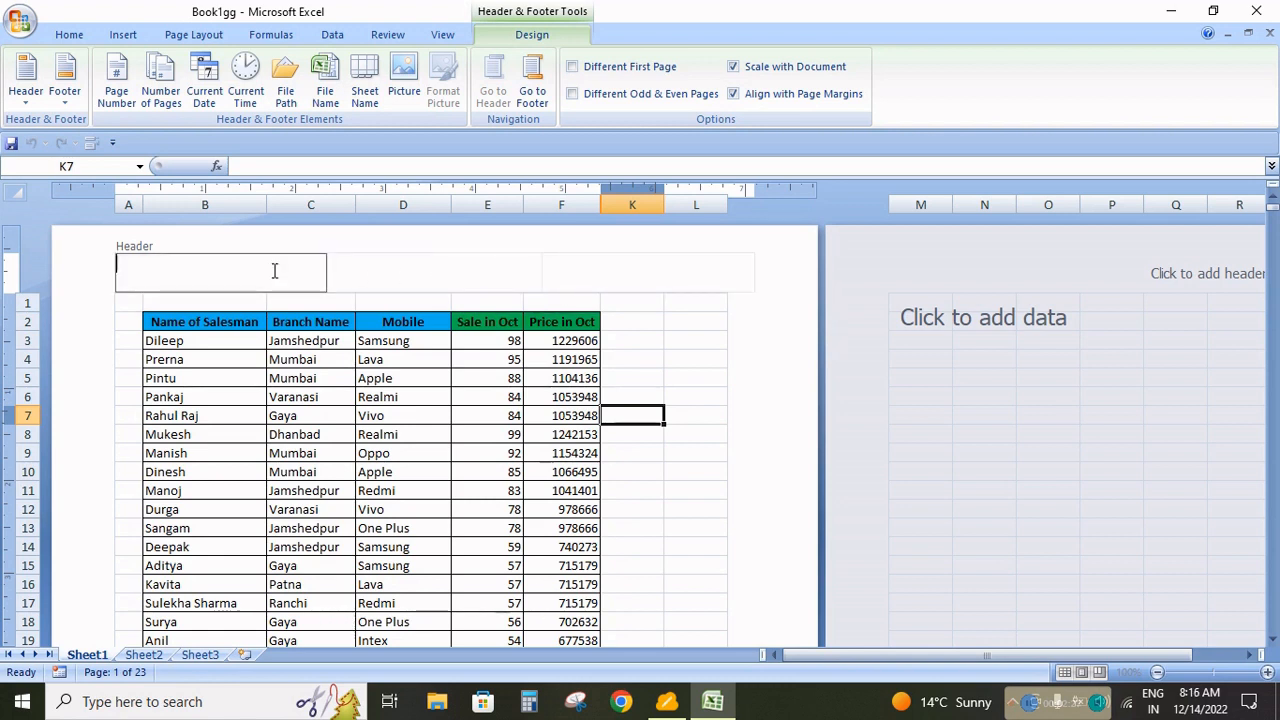
left_click(386, 280)
left_click(613, 273)
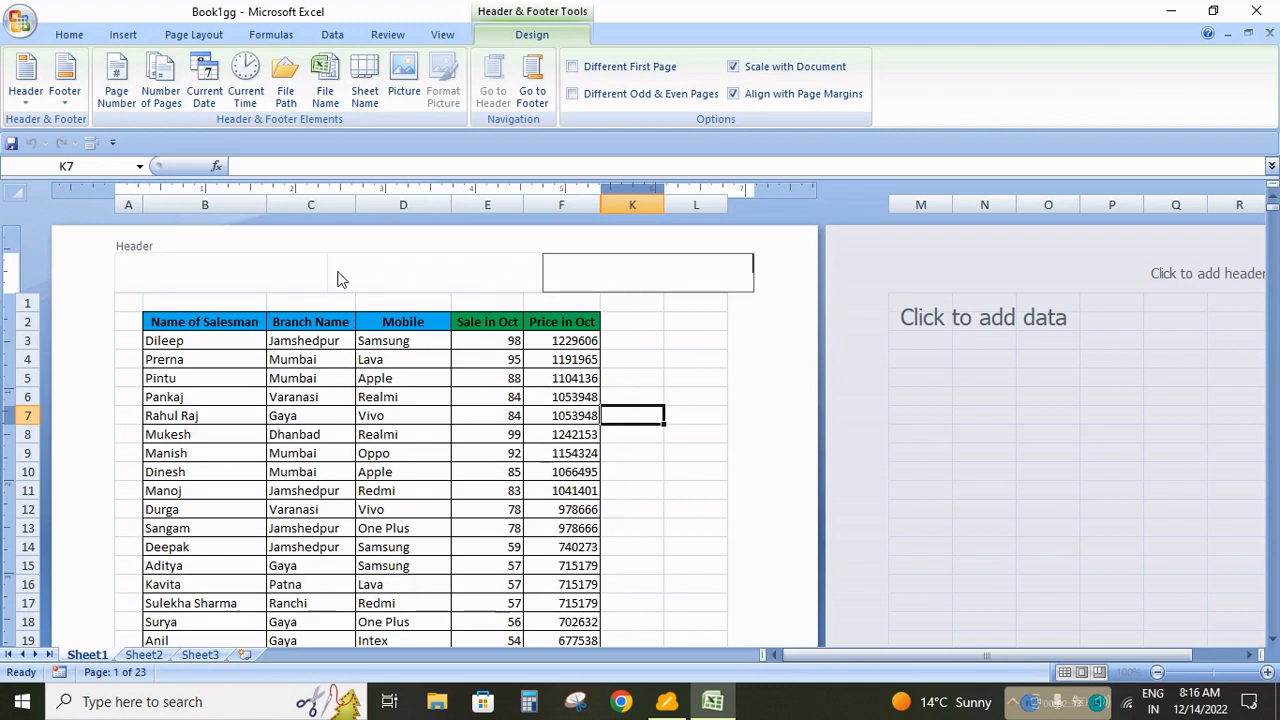
left_click(280, 276)
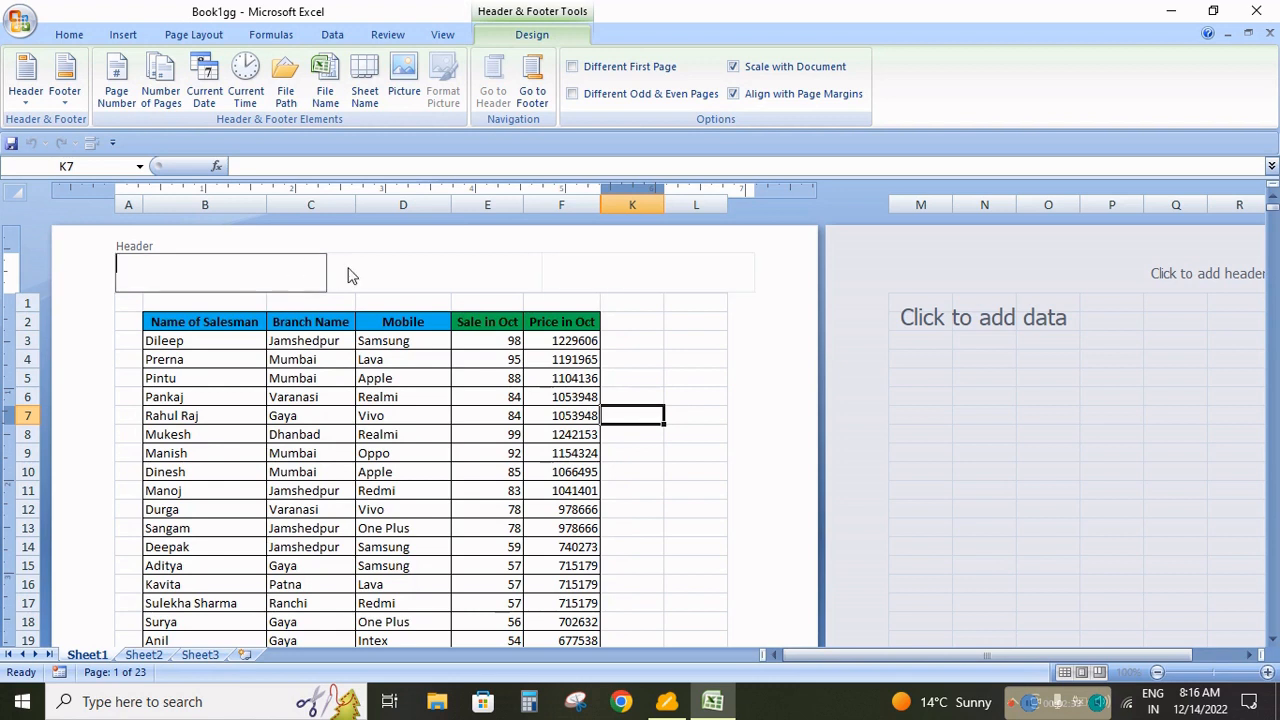
left_click(408, 272)
left_click(657, 280)
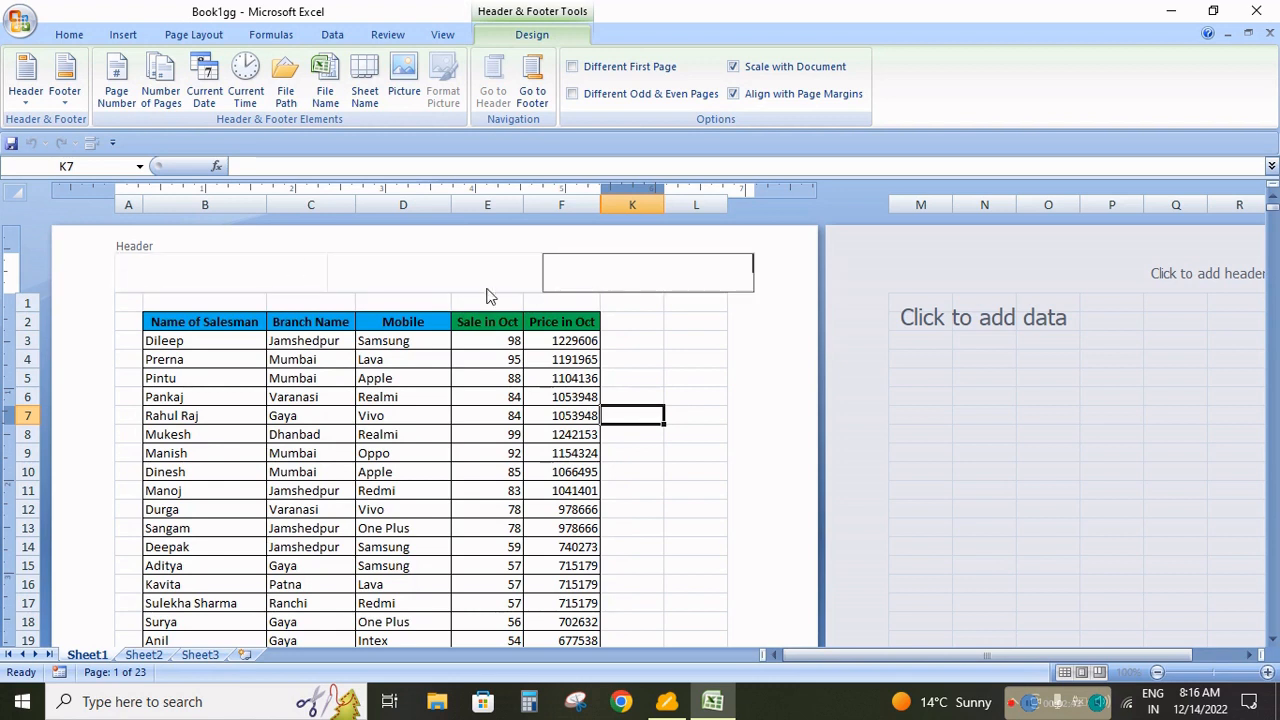
- Apply the preset "Page 1" header to Sheet1's pages
left_click(267, 274)
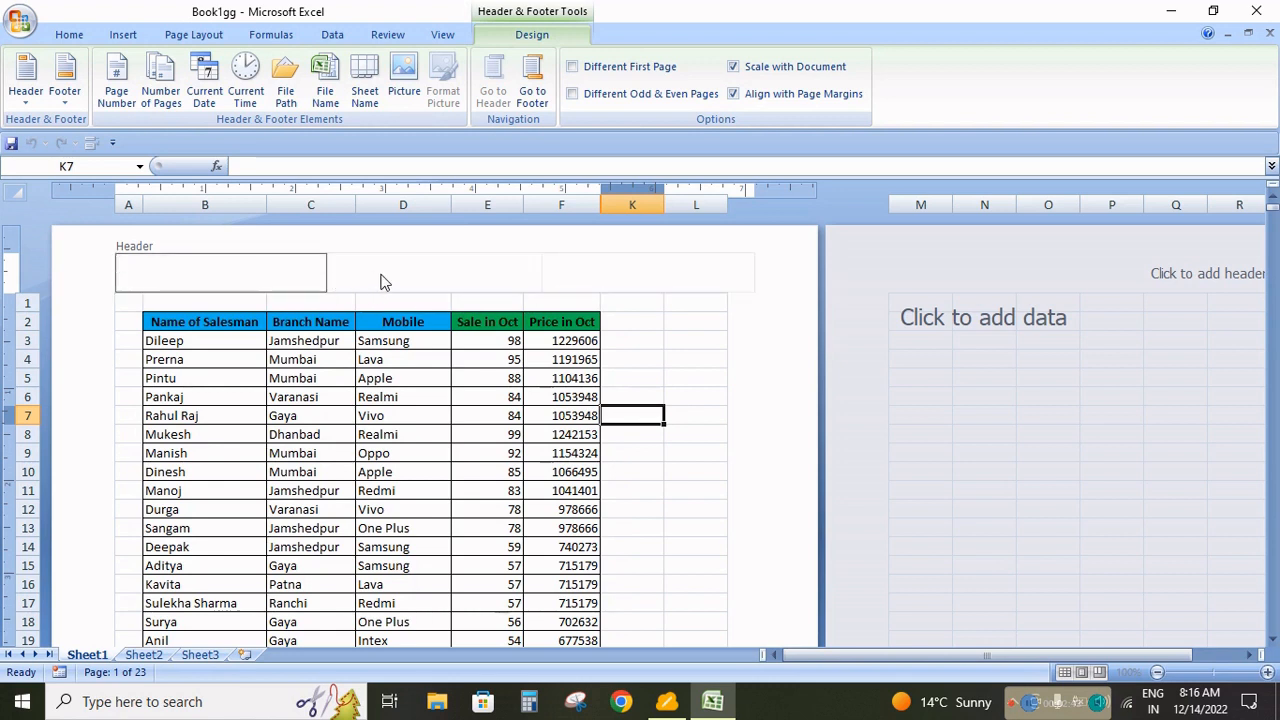
left_click(27, 100)
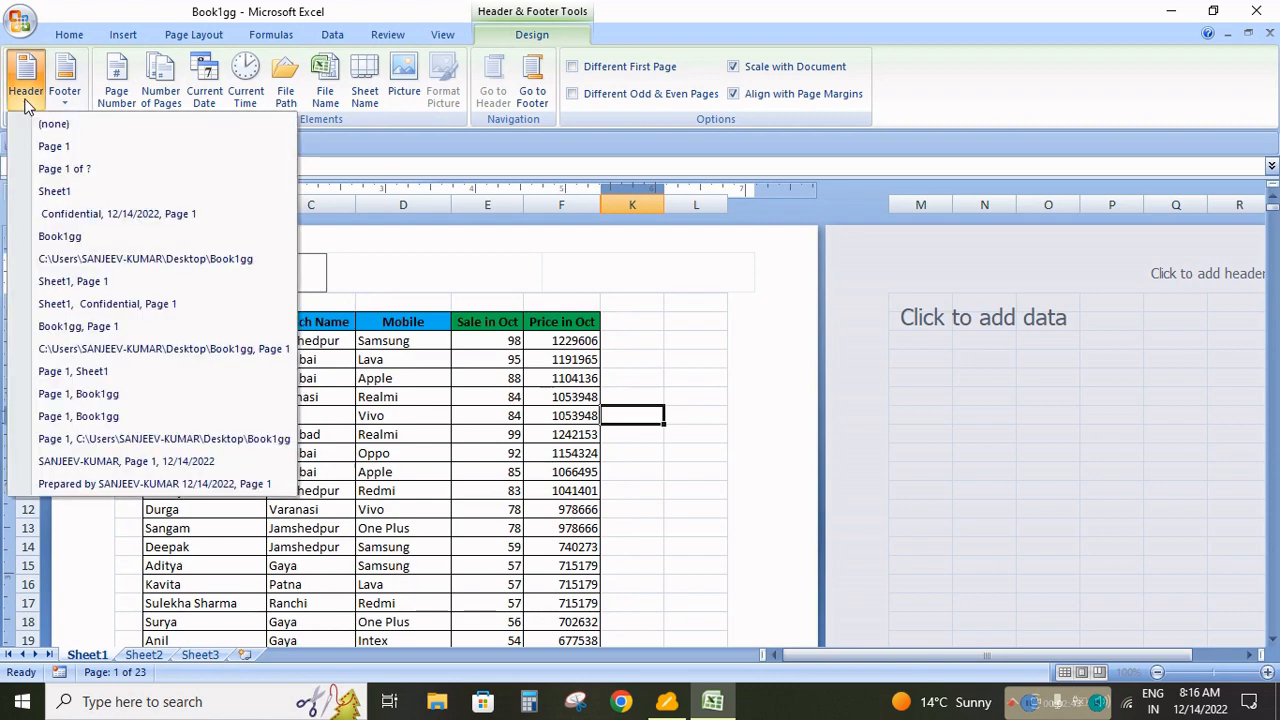
left_click(52, 147)
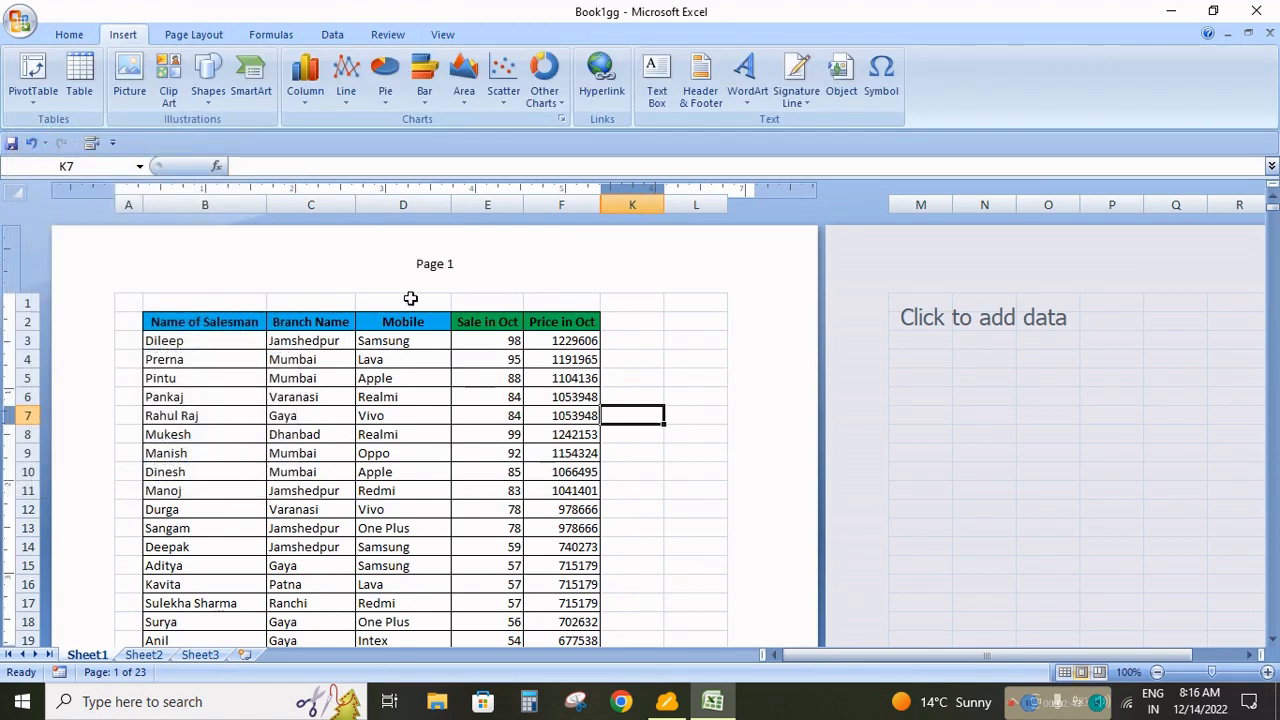
- Examine how the page number header appears across the following pages of the sales table
scroll(443, 343, "down", 15)
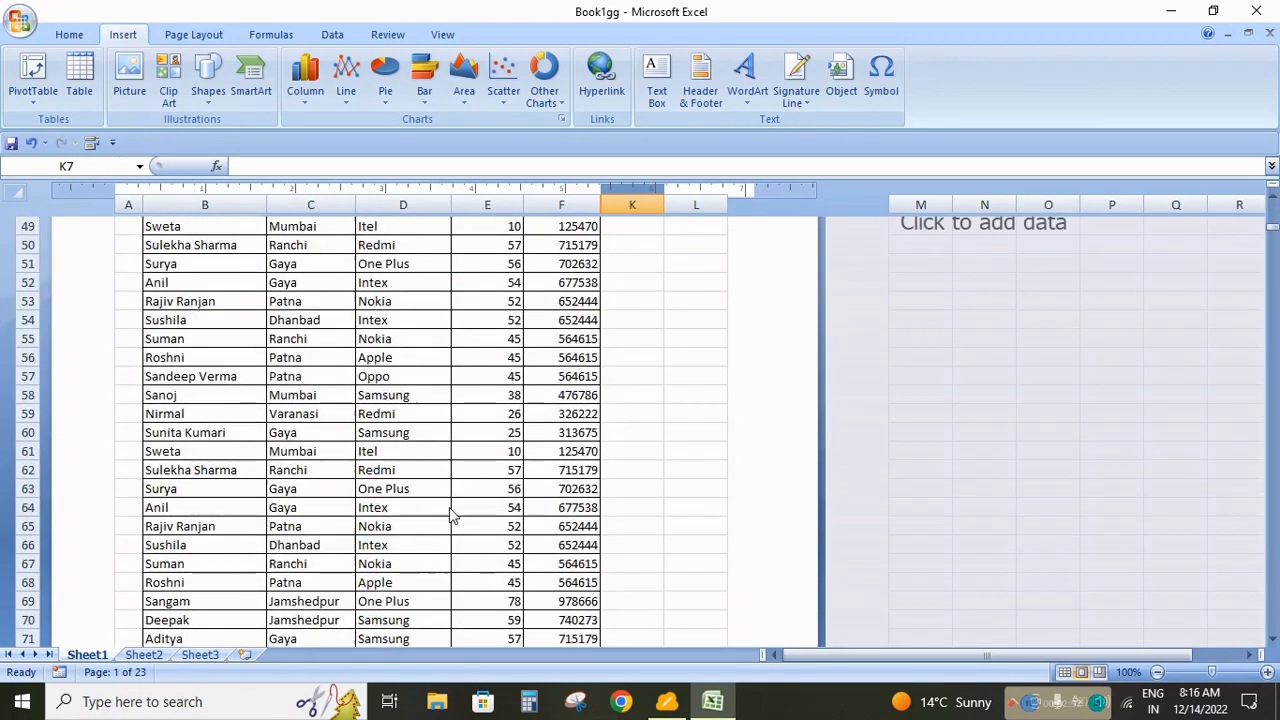
scroll(449, 507, "up", 3)
scroll(434, 463, "down", 15)
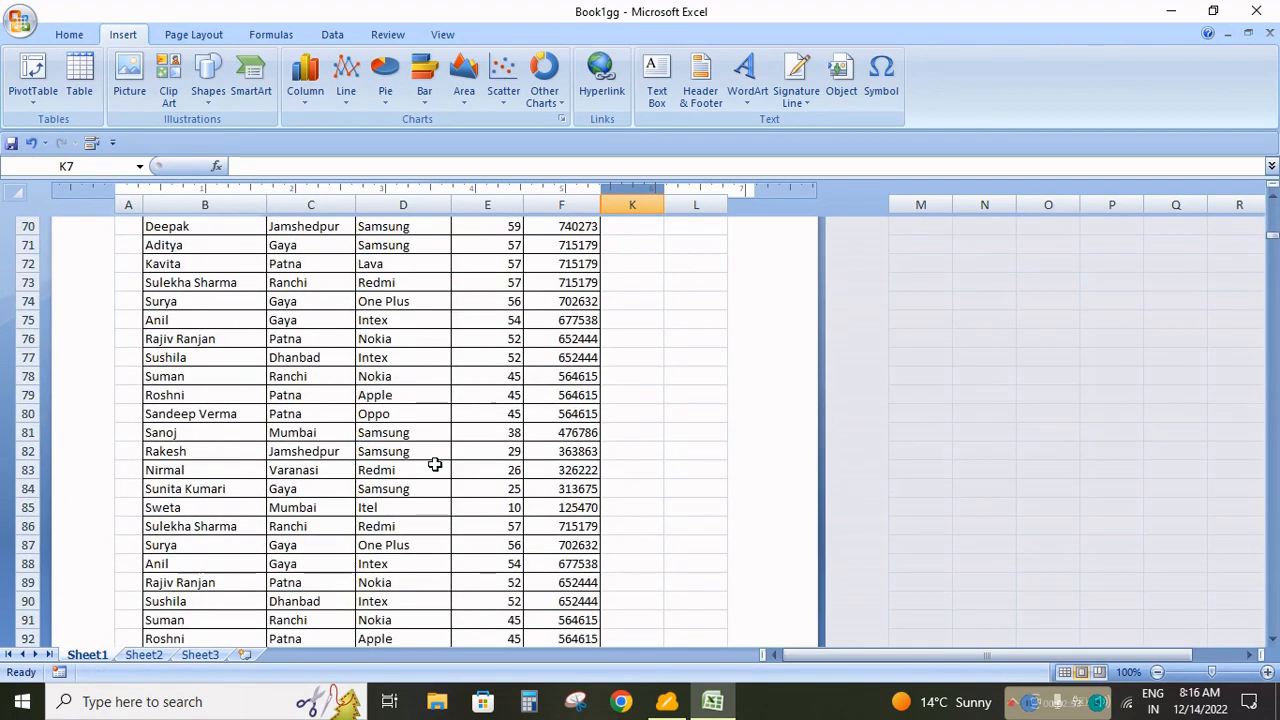
scroll(434, 463, "down", 18)
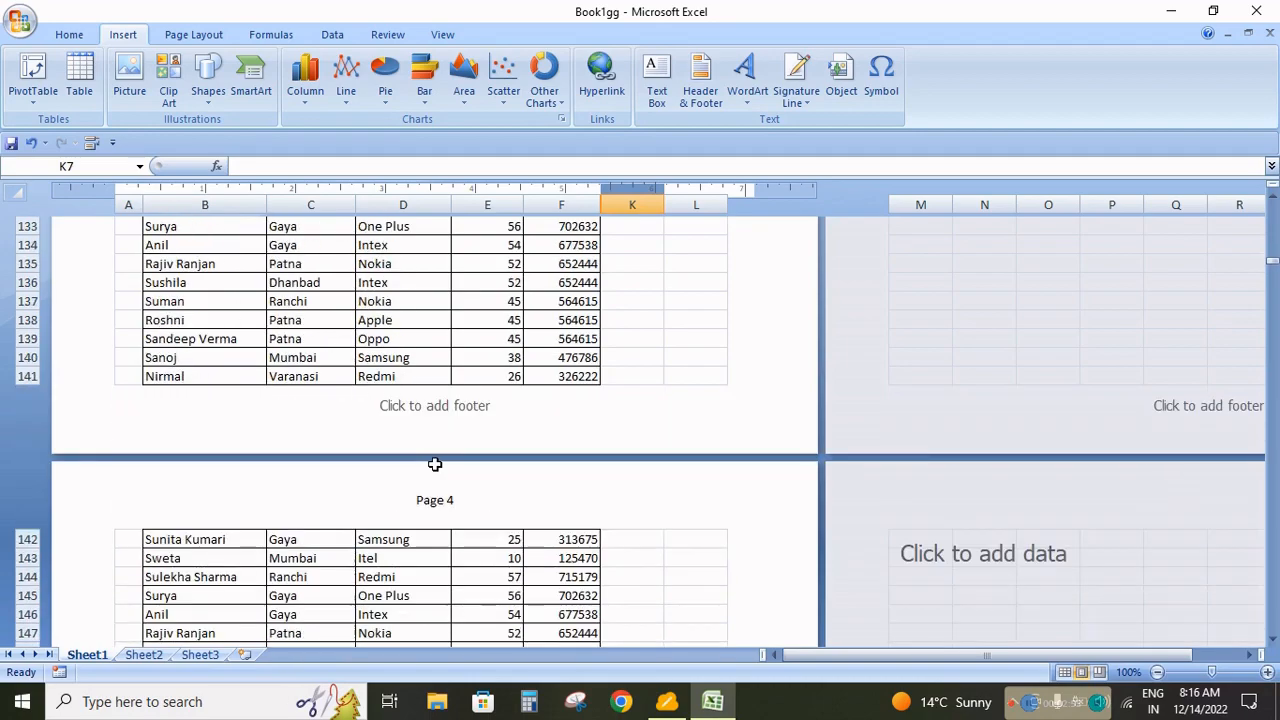
scroll(434, 464, "up", 3)
scroll(437, 470, "up", 10)
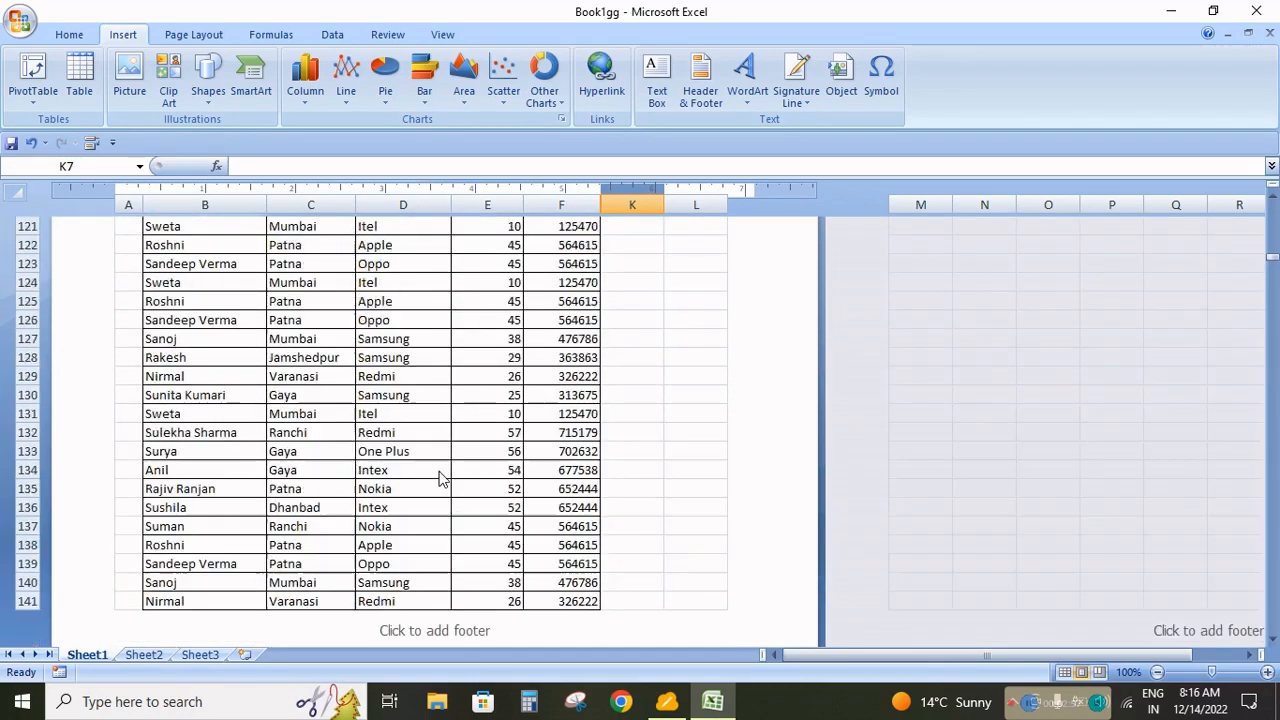
scroll(440, 475, "up", 20)
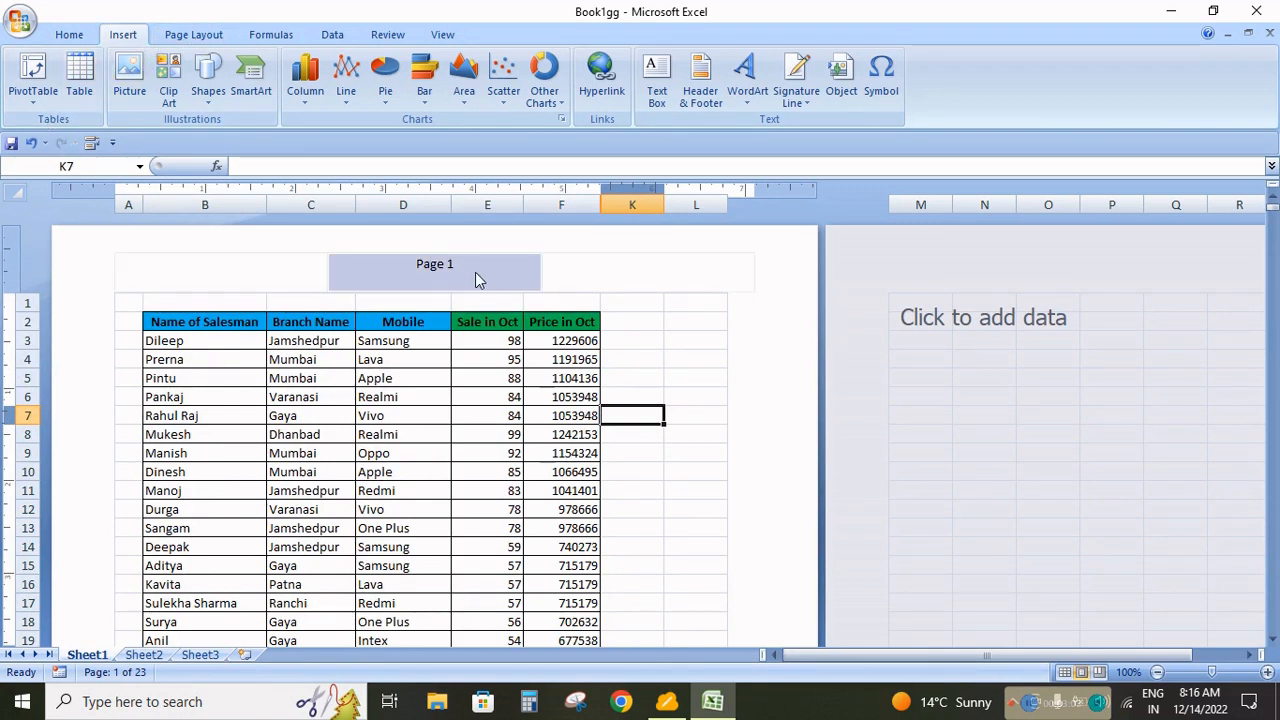
- Replace the page header with the preset "Page 1 of ?"
left_click(472, 268)
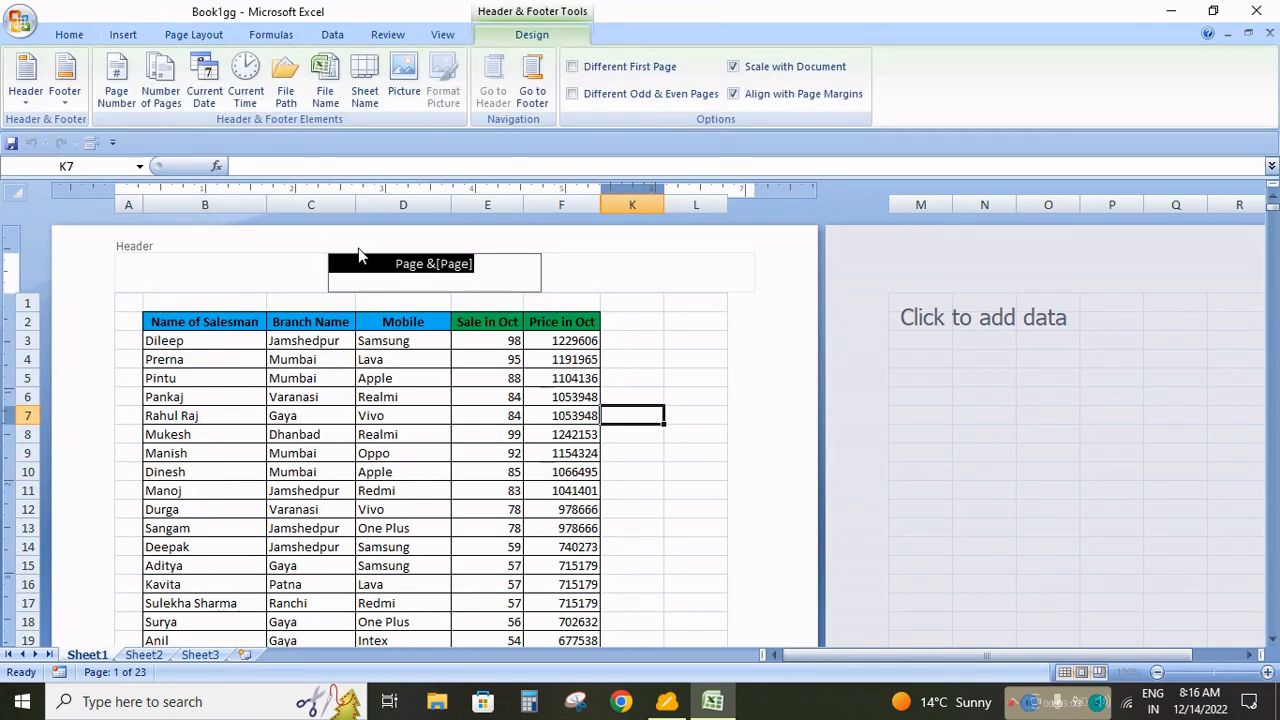
left_click(28, 106)
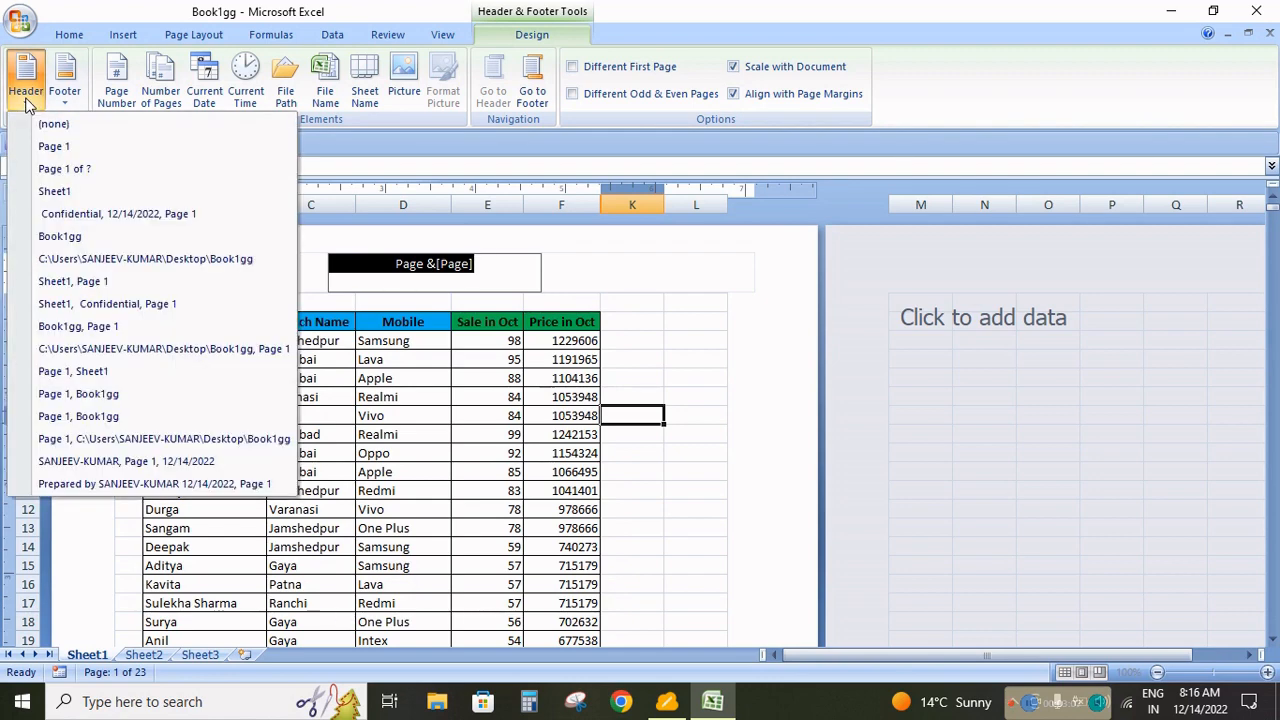
left_click(60, 169)
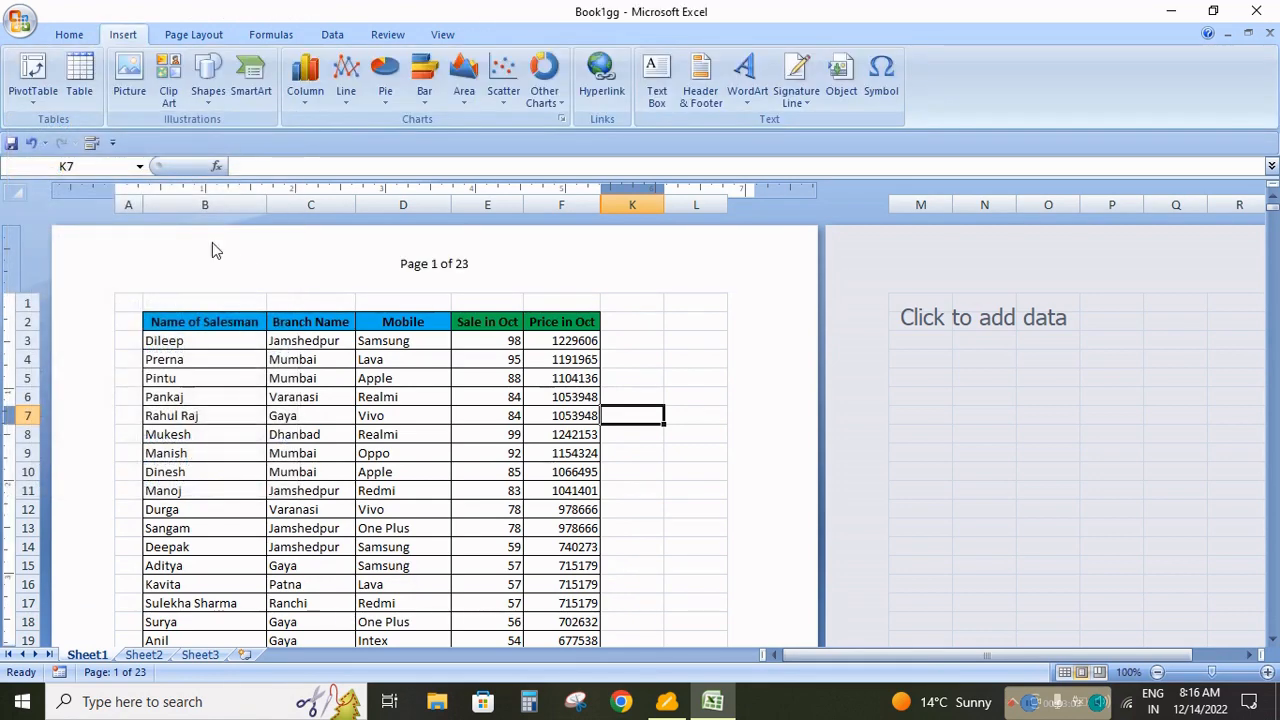
- Inspect the page header's codes and preset choices, and check the page-of-total numbering on the following pages
left_click(510, 265)
left_click(12, 103)
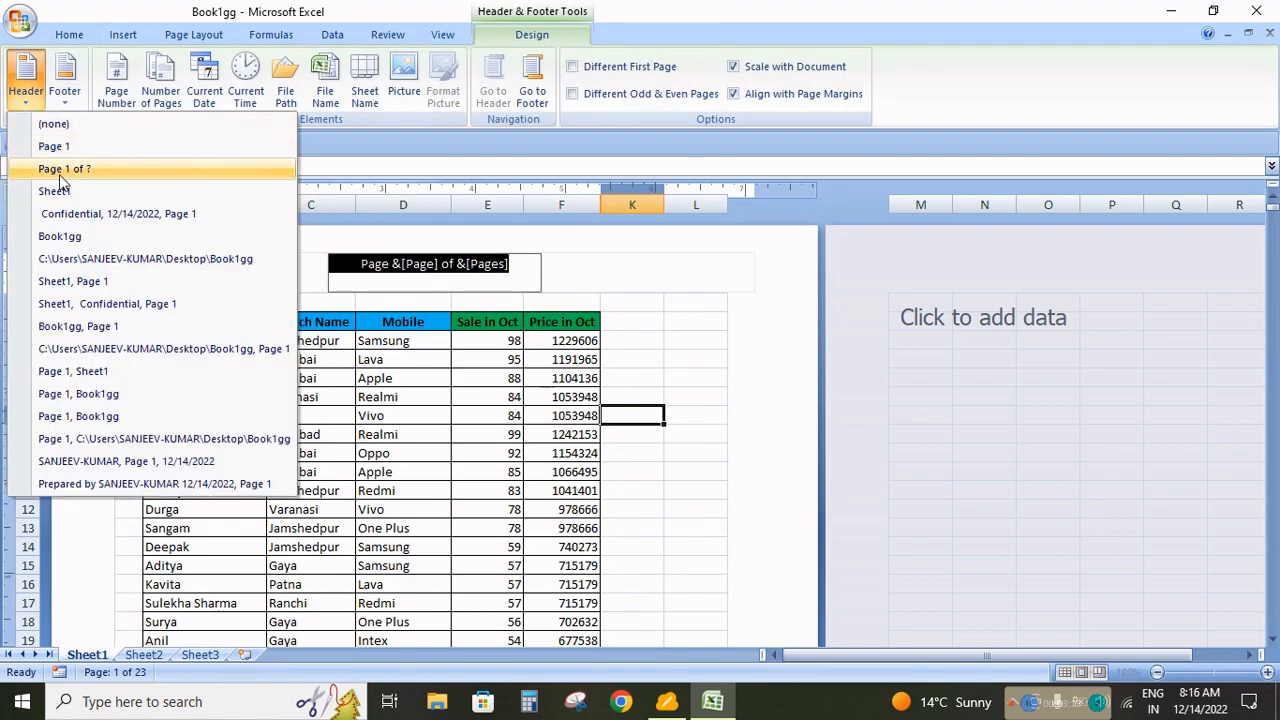
left_click(657, 384)
left_click(679, 262)
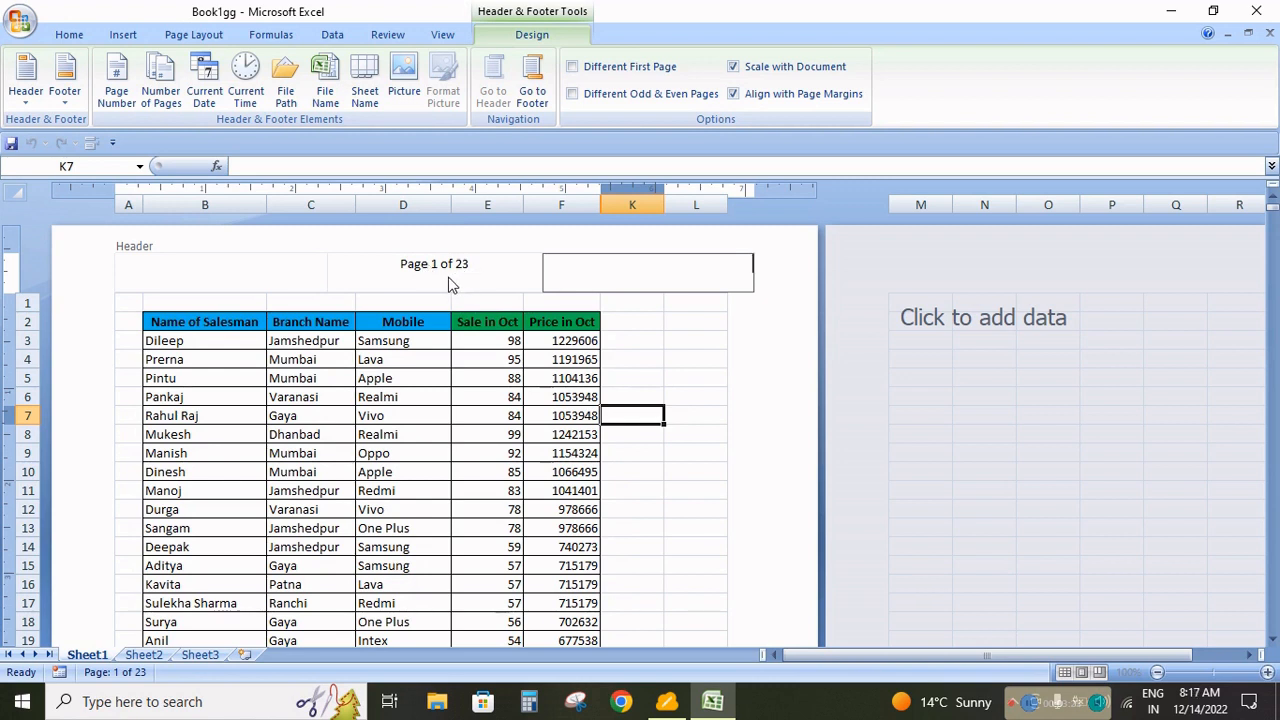
left_click(437, 375)
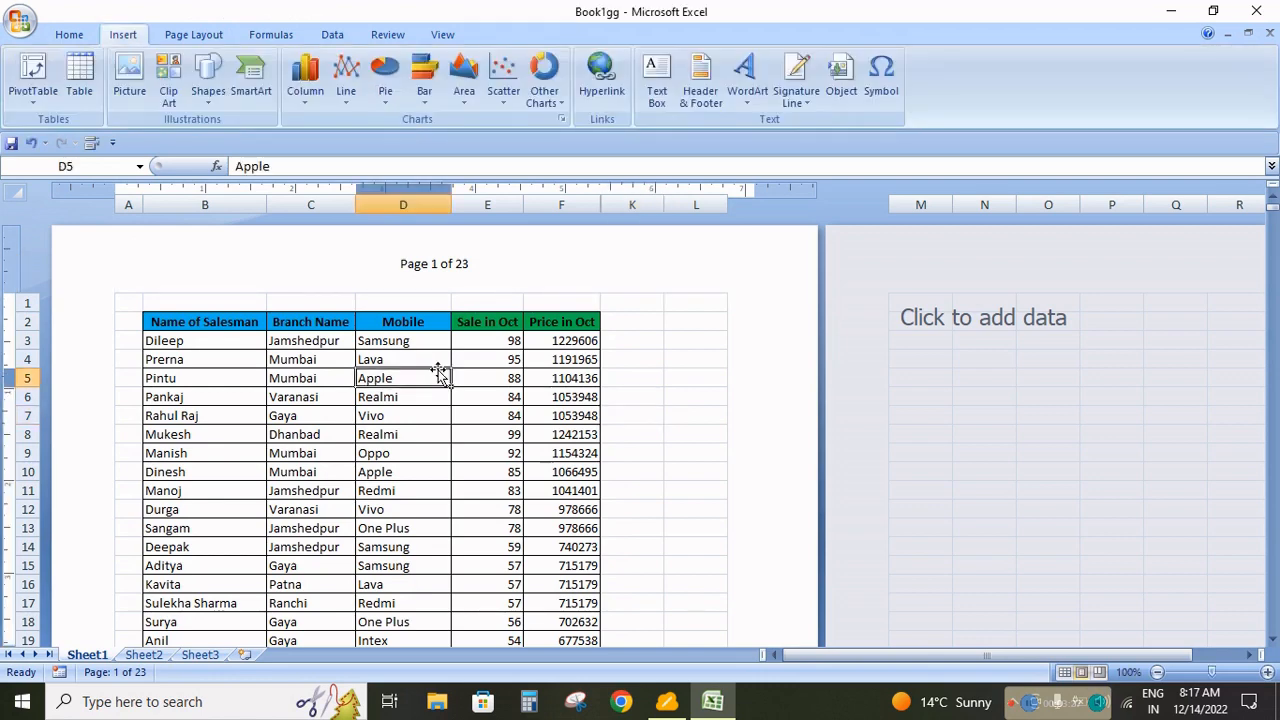
scroll(437, 400, "down", 12)
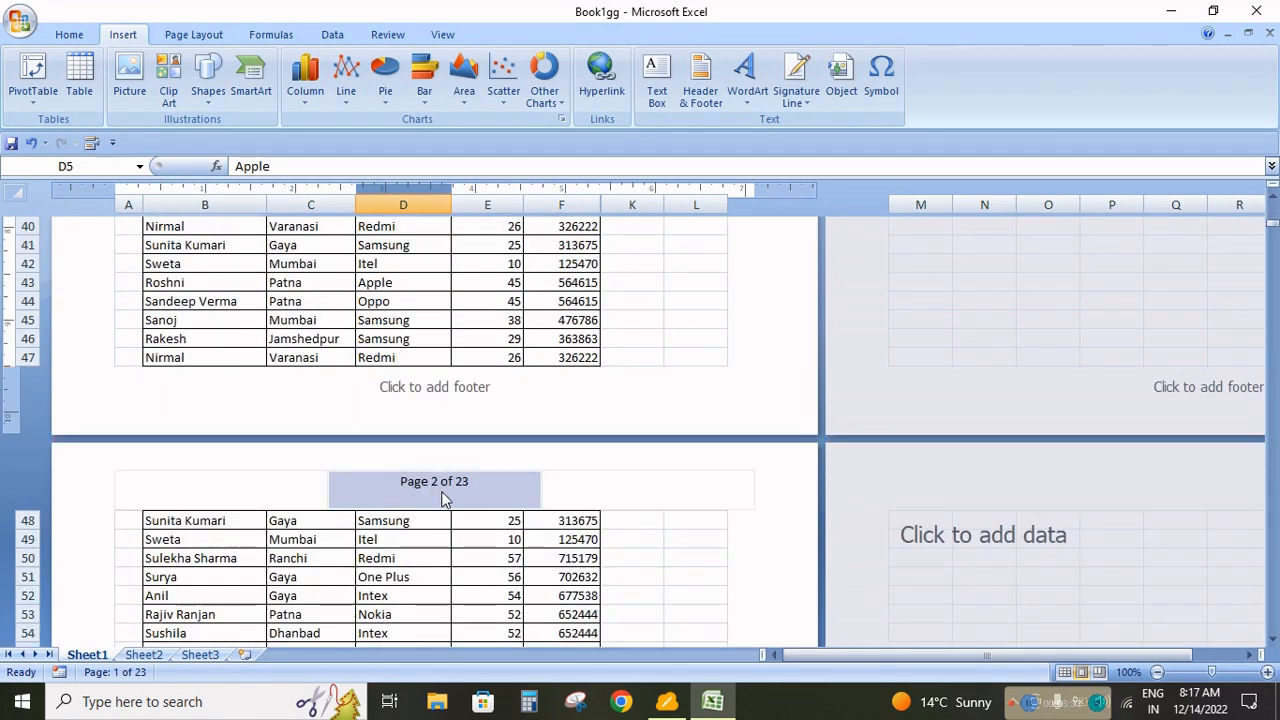
scroll(445, 500, "down", 15)
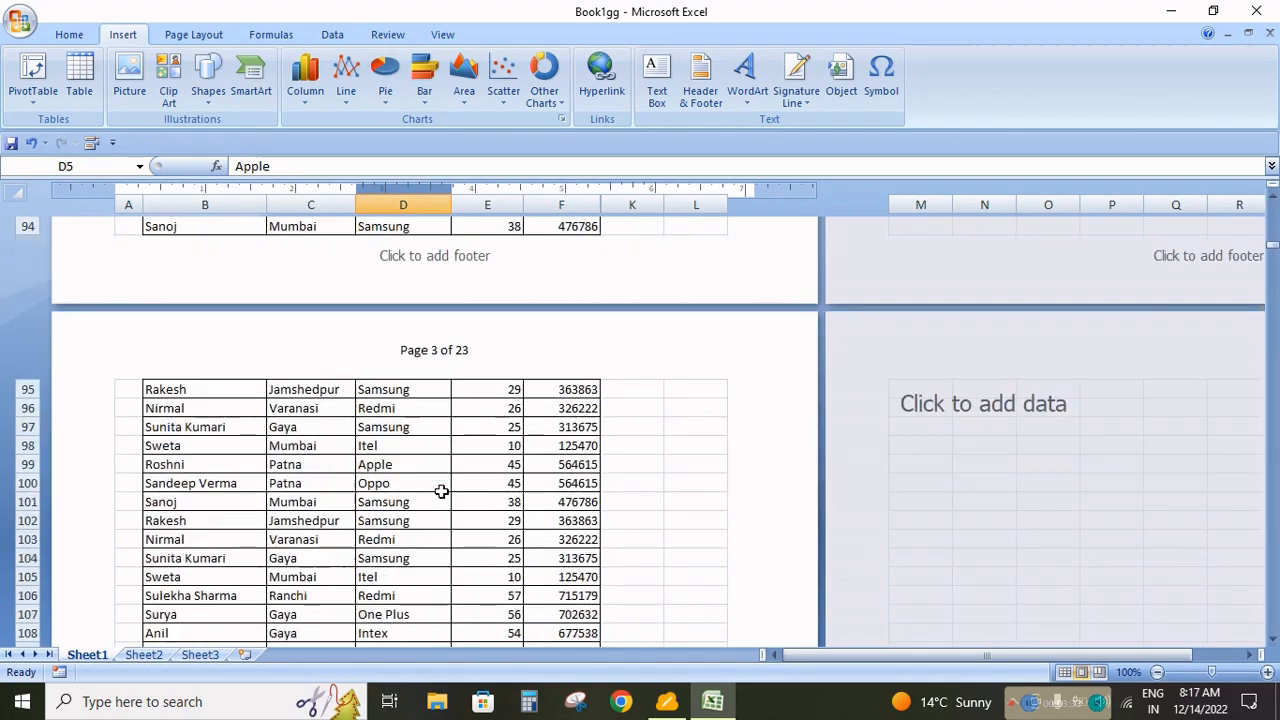
scroll(441, 491, "down", 13)
scroll(442, 491, "up", 9)
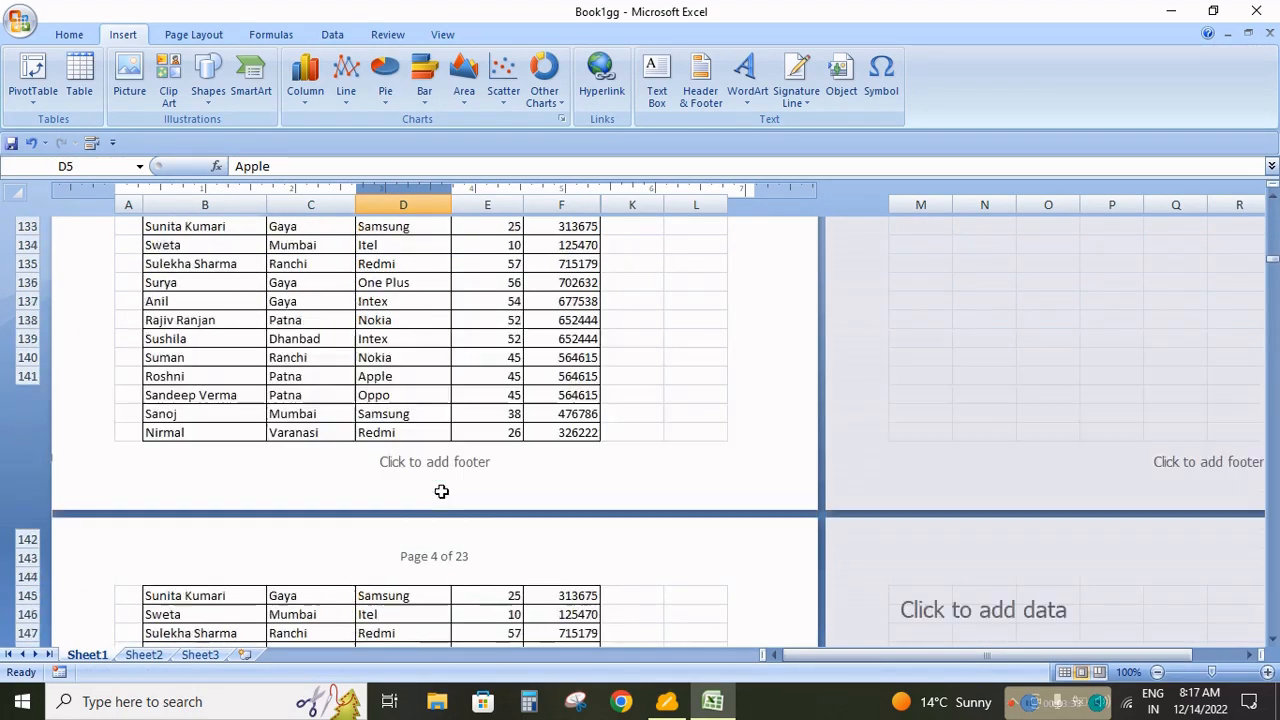
scroll(442, 491, "up", 20)
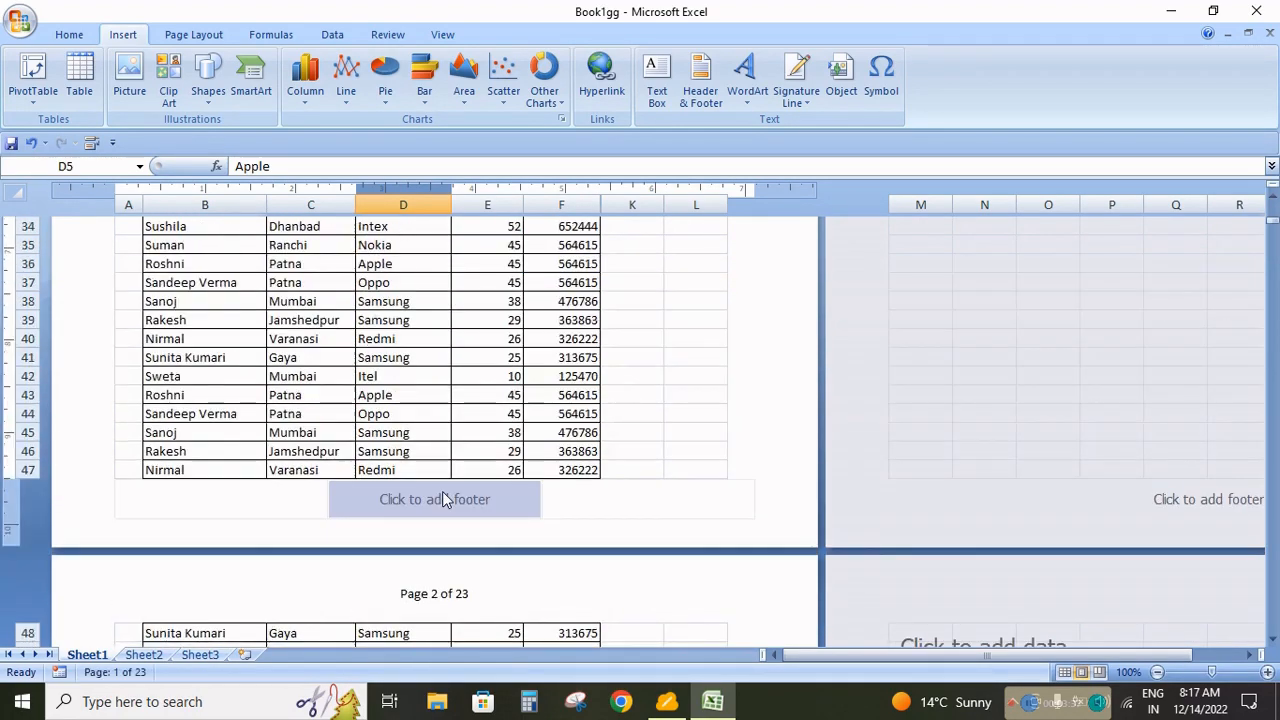
scroll(445, 500, "up", 5)
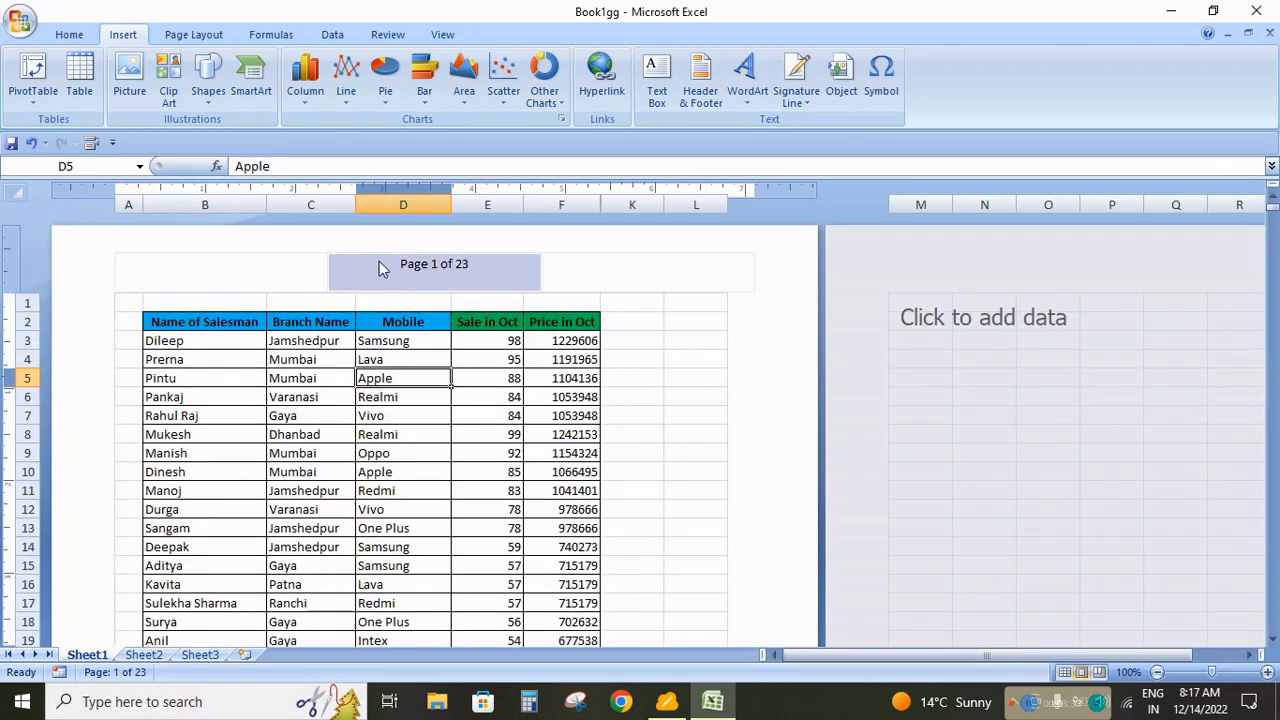
- Replace the page header with the preset sheet name "Sheet1" and check it on the following pages
left_click(407, 260)
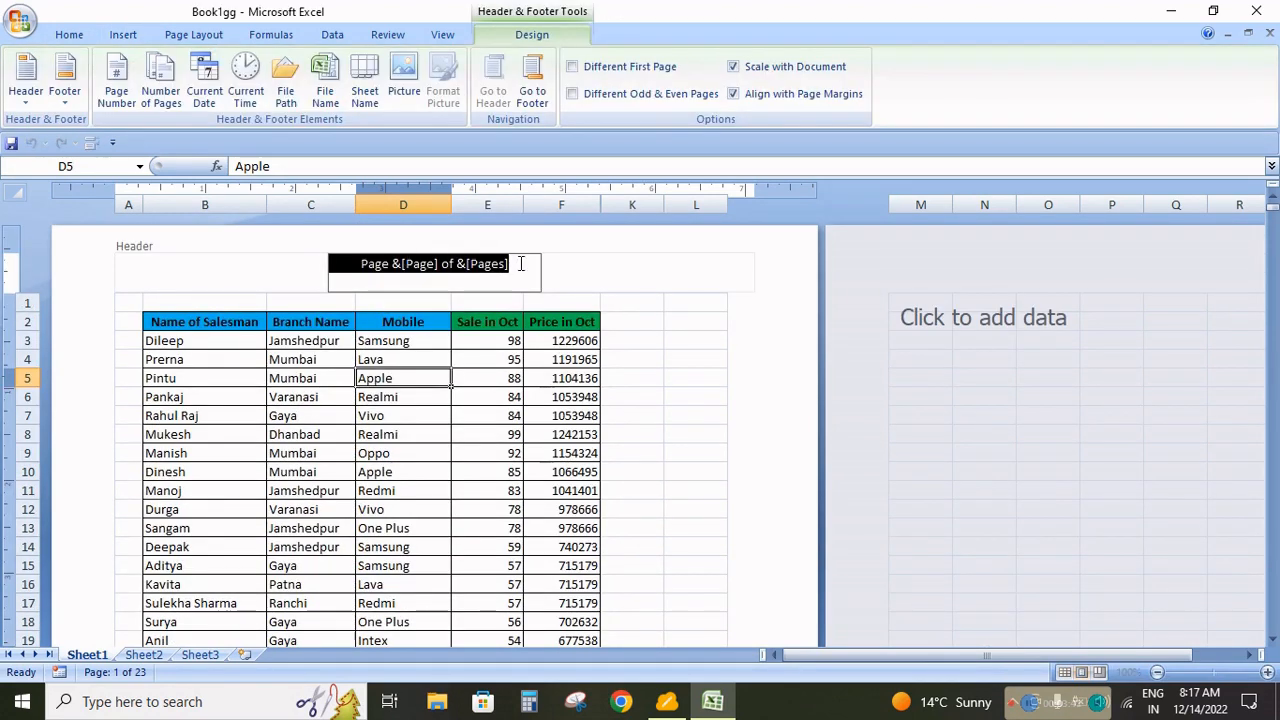
key("Delete")
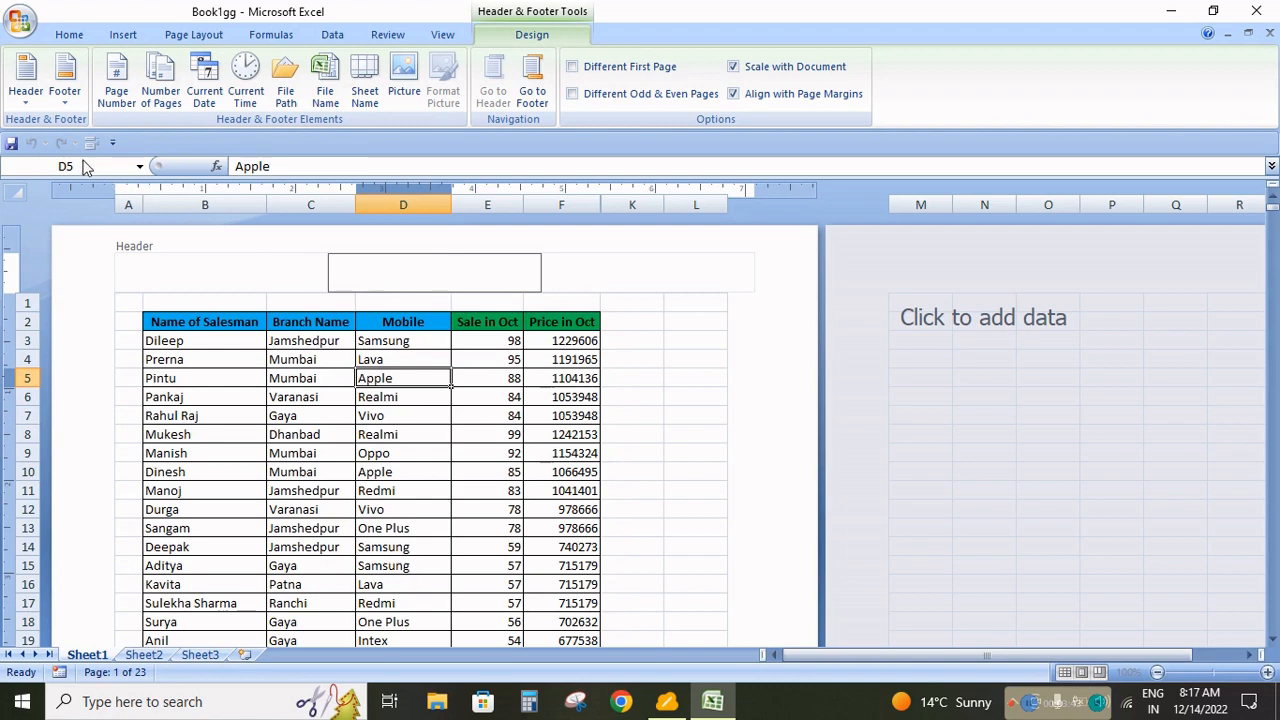
left_click(25, 102)
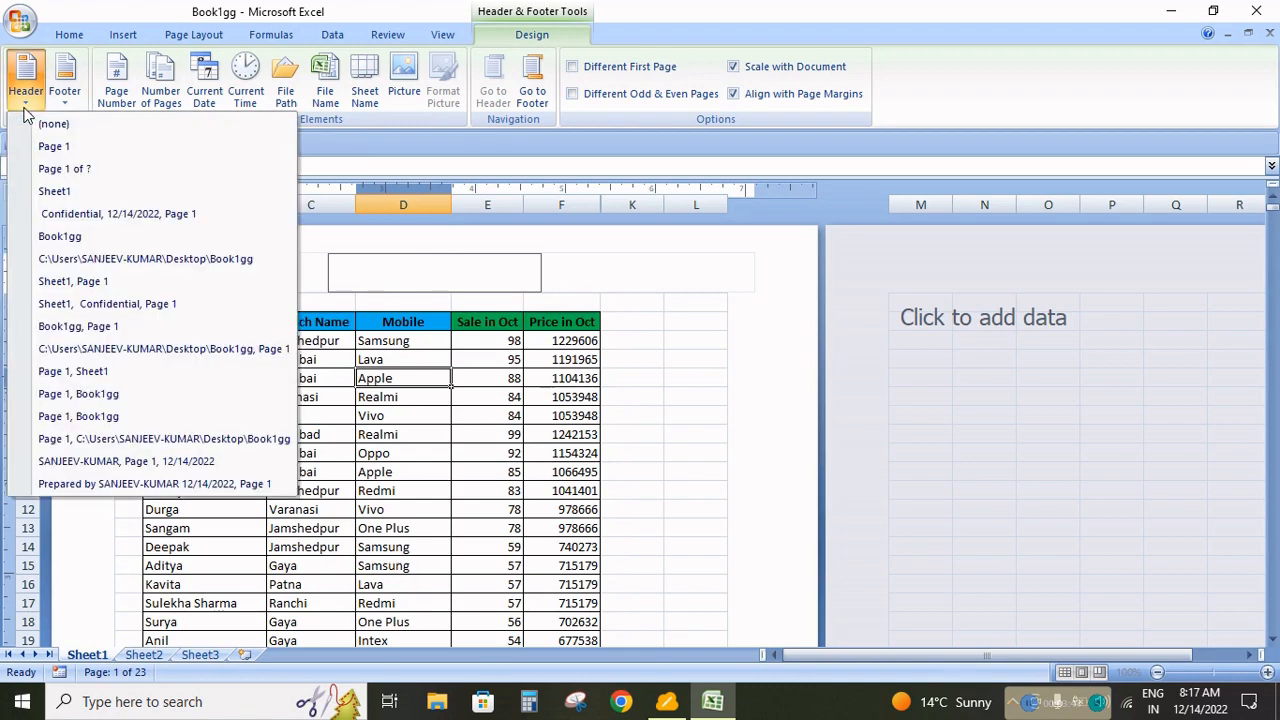
left_click(52, 191)
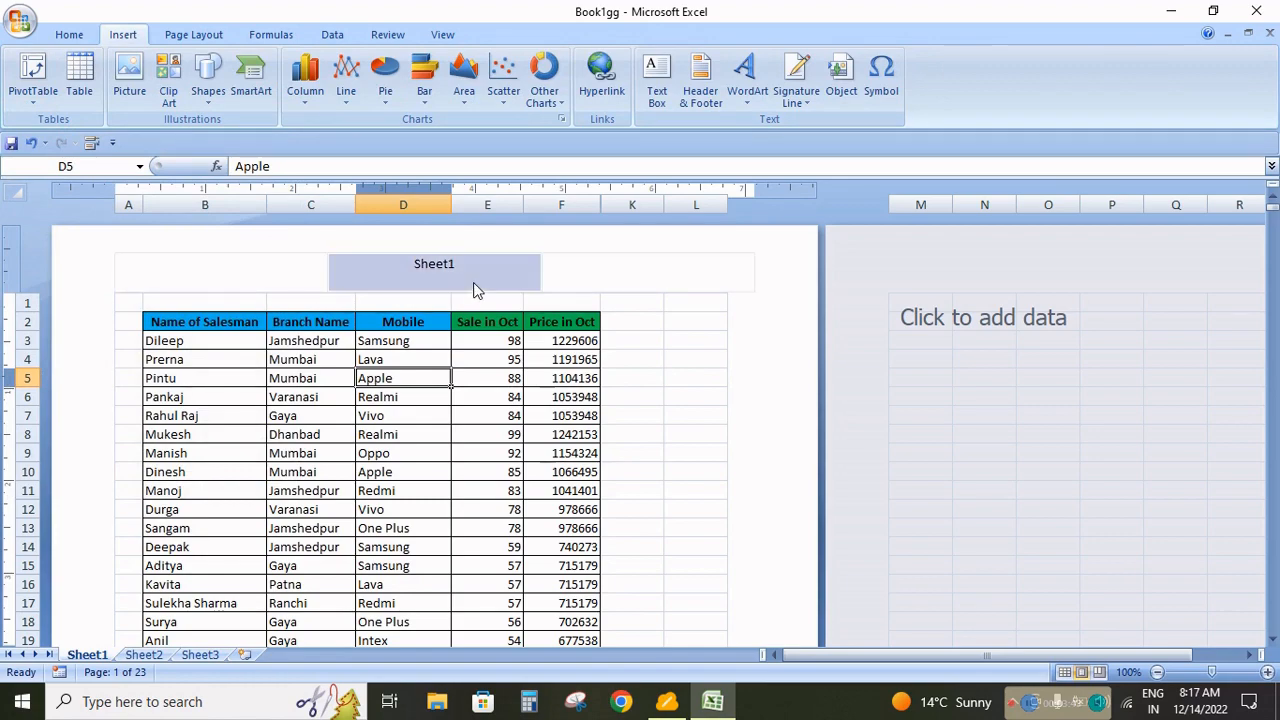
scroll(441, 430, "down", 10)
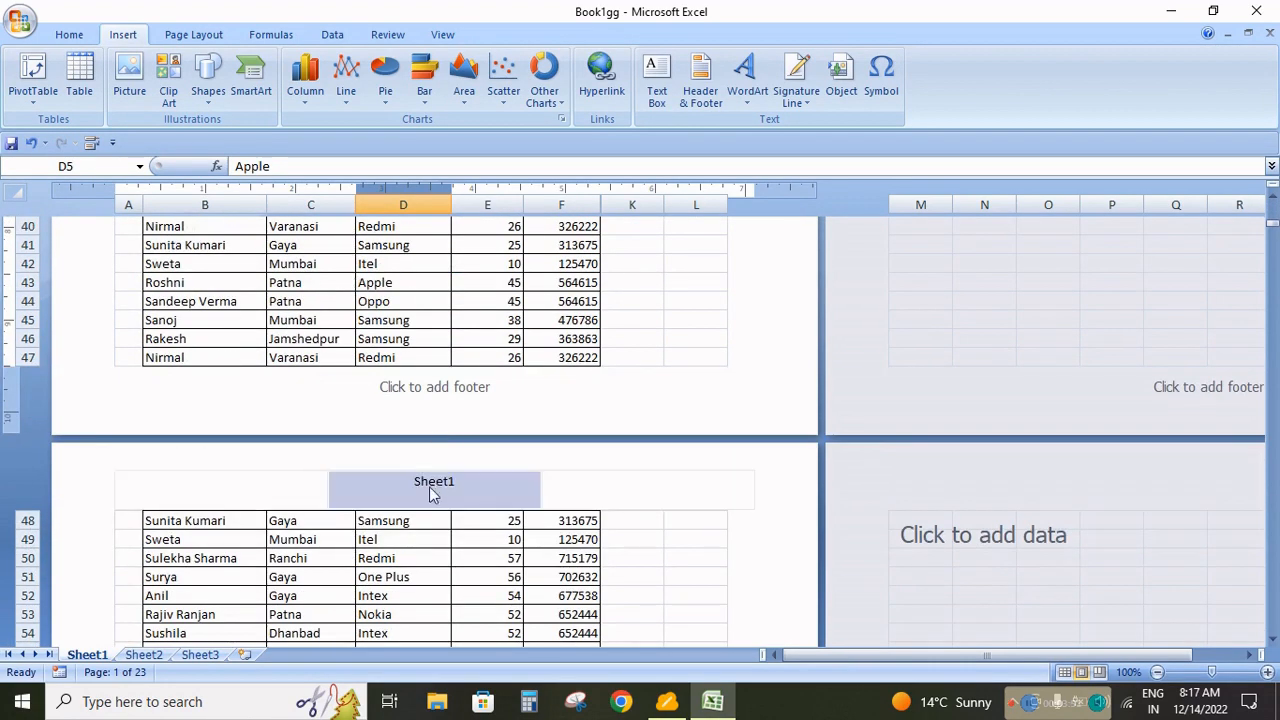
scroll(429, 494, "down", 10)
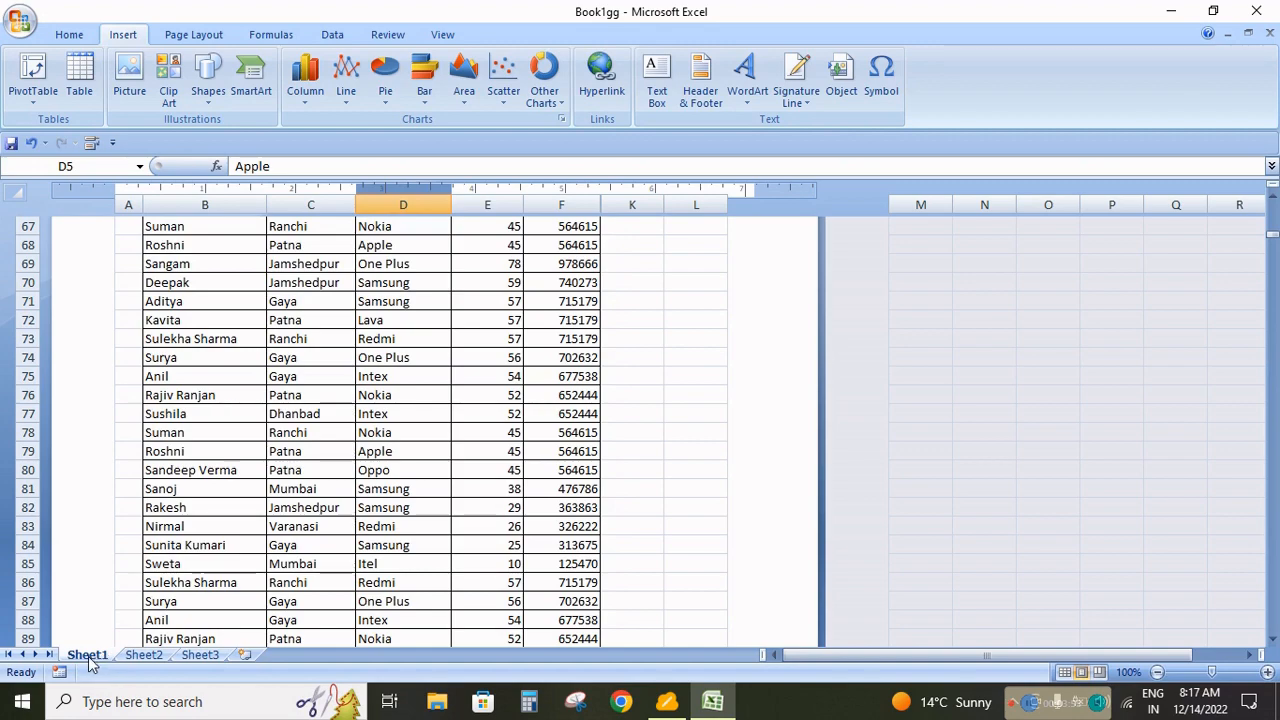
scroll(429, 495, "up", 8)
scroll(429, 495, "up", 15)
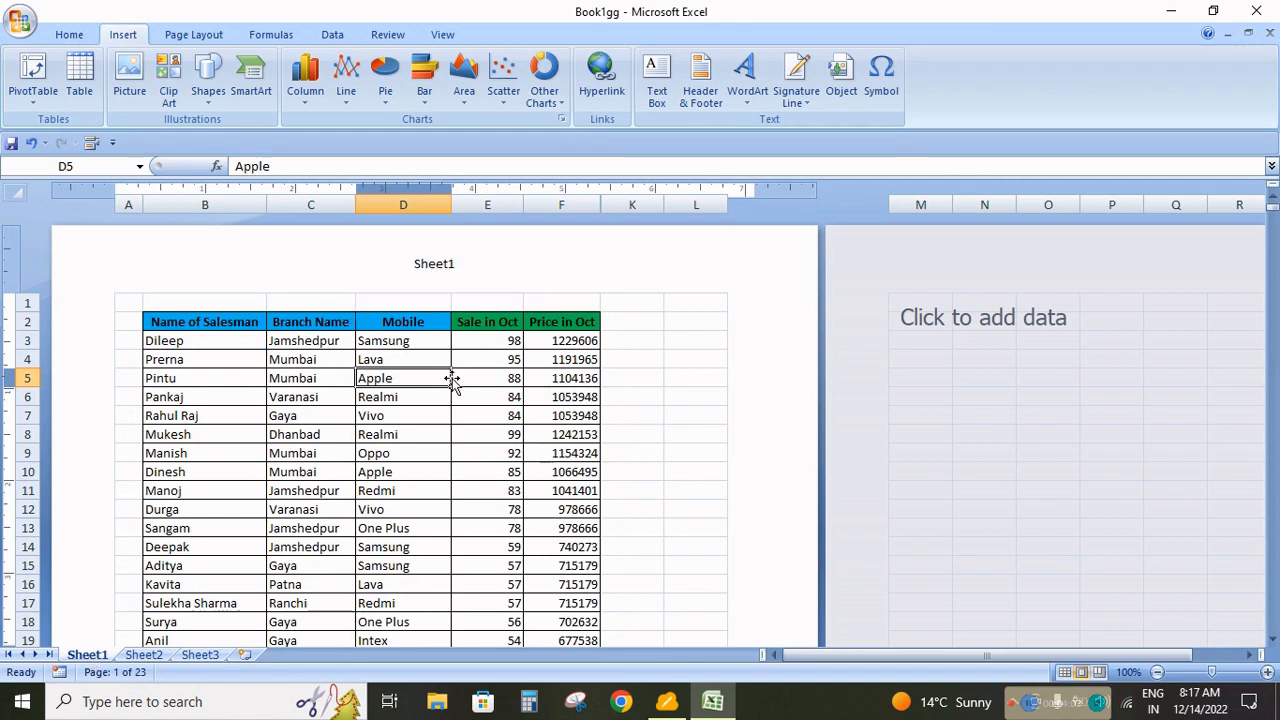
- Delete the sheet-name header from the center section and rename Sheet1 as Data
left_click(469, 274)
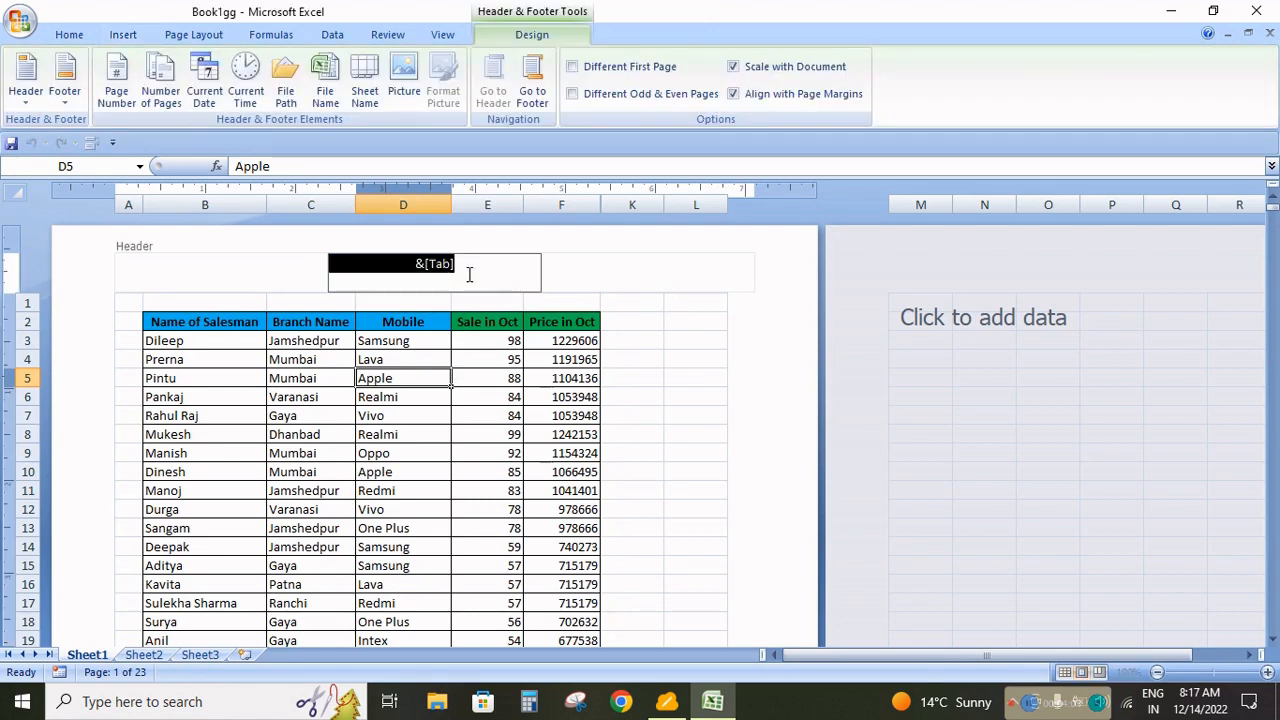
key("Delete")
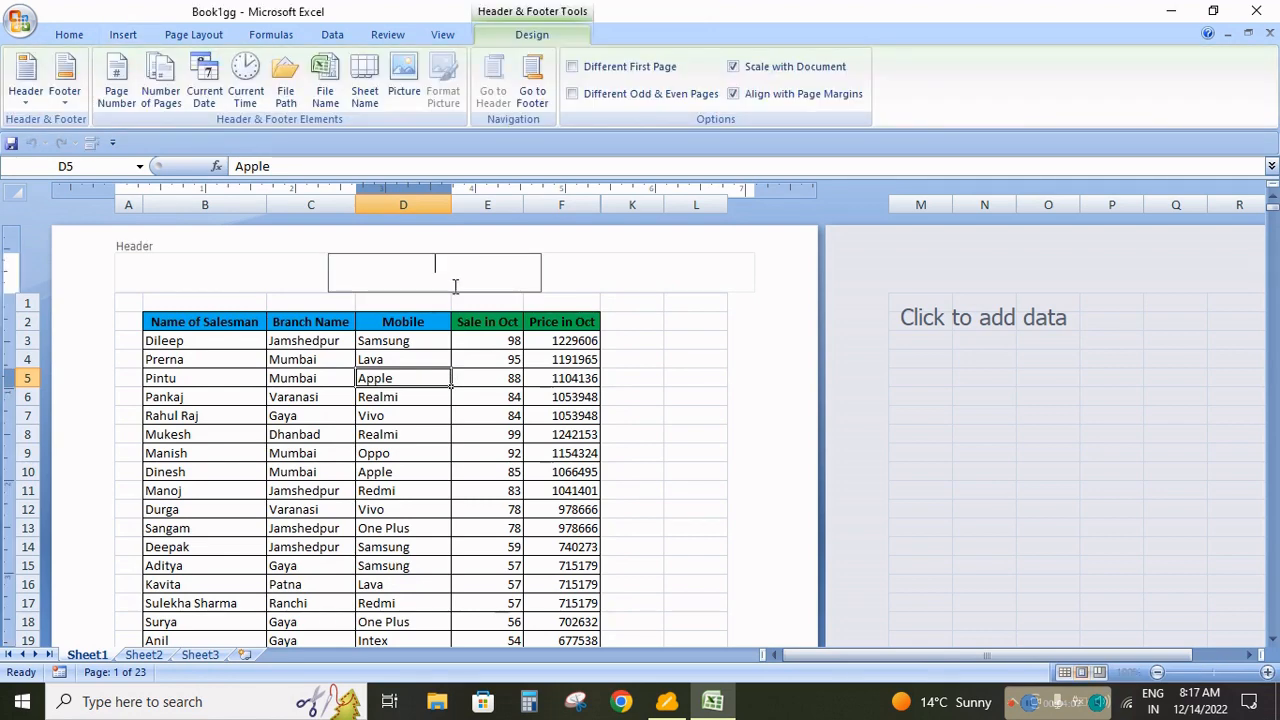
left_click(90, 655)
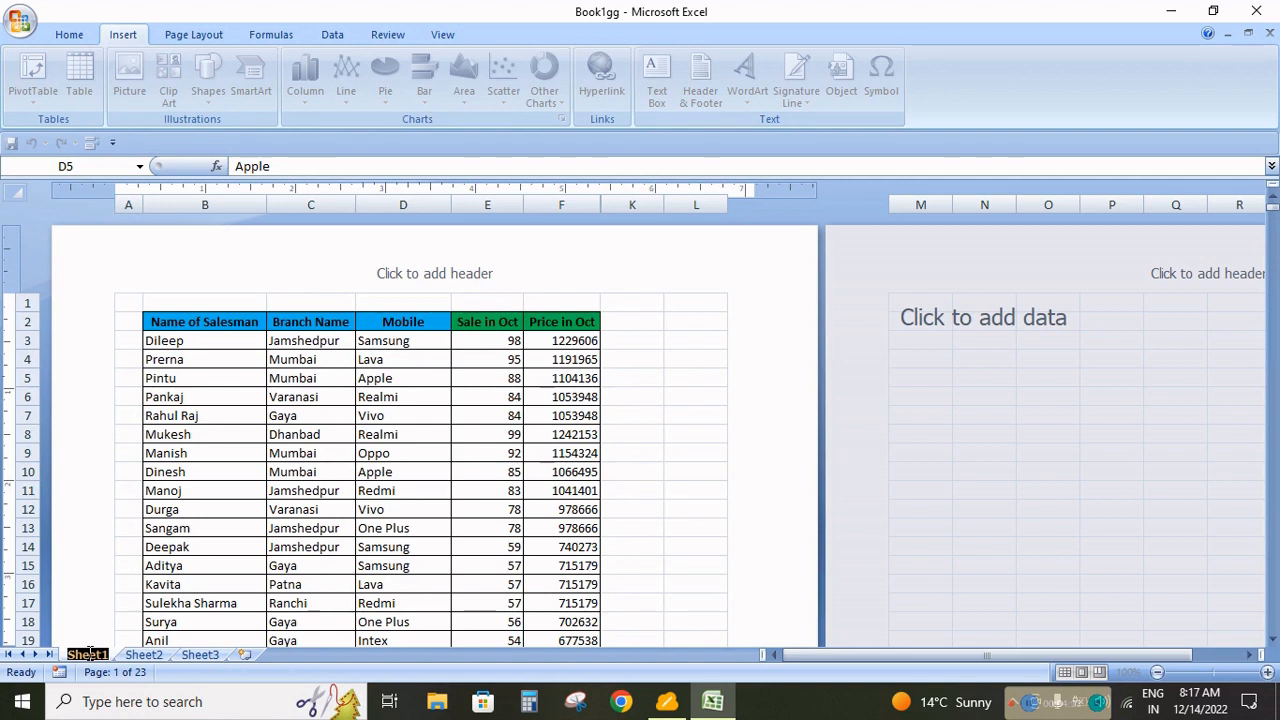
type("Data")
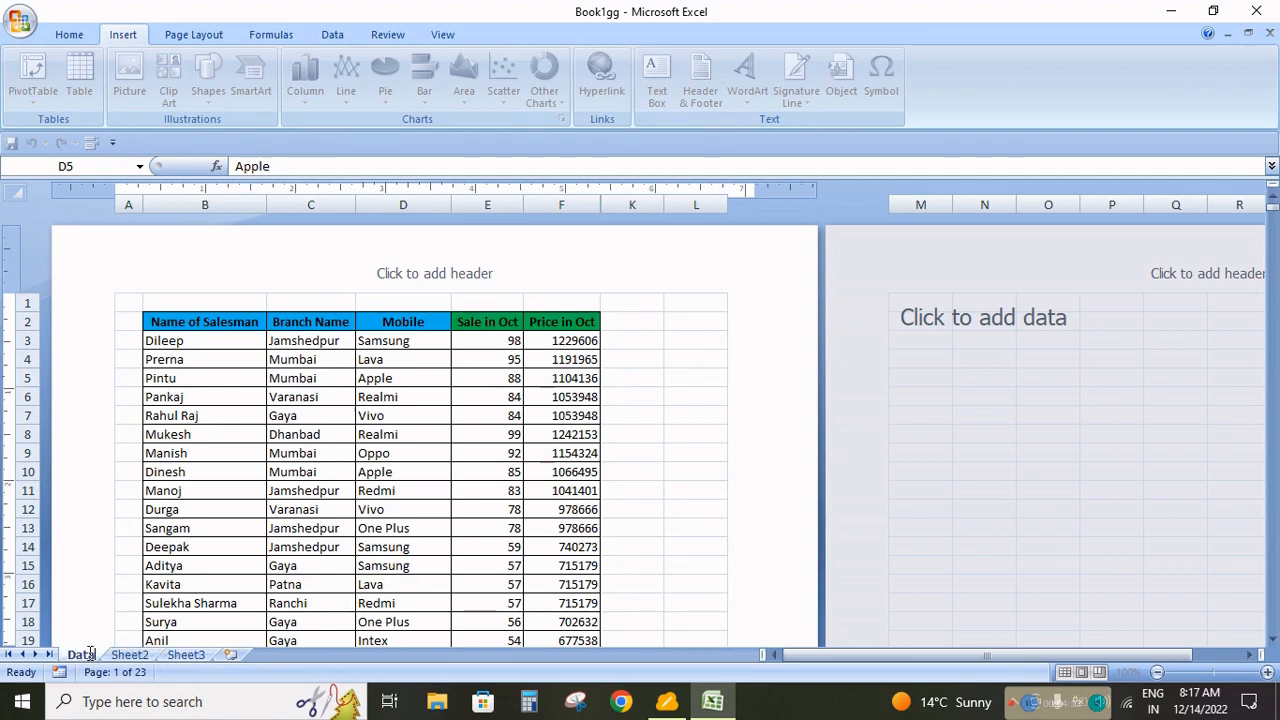
left_click(292, 510)
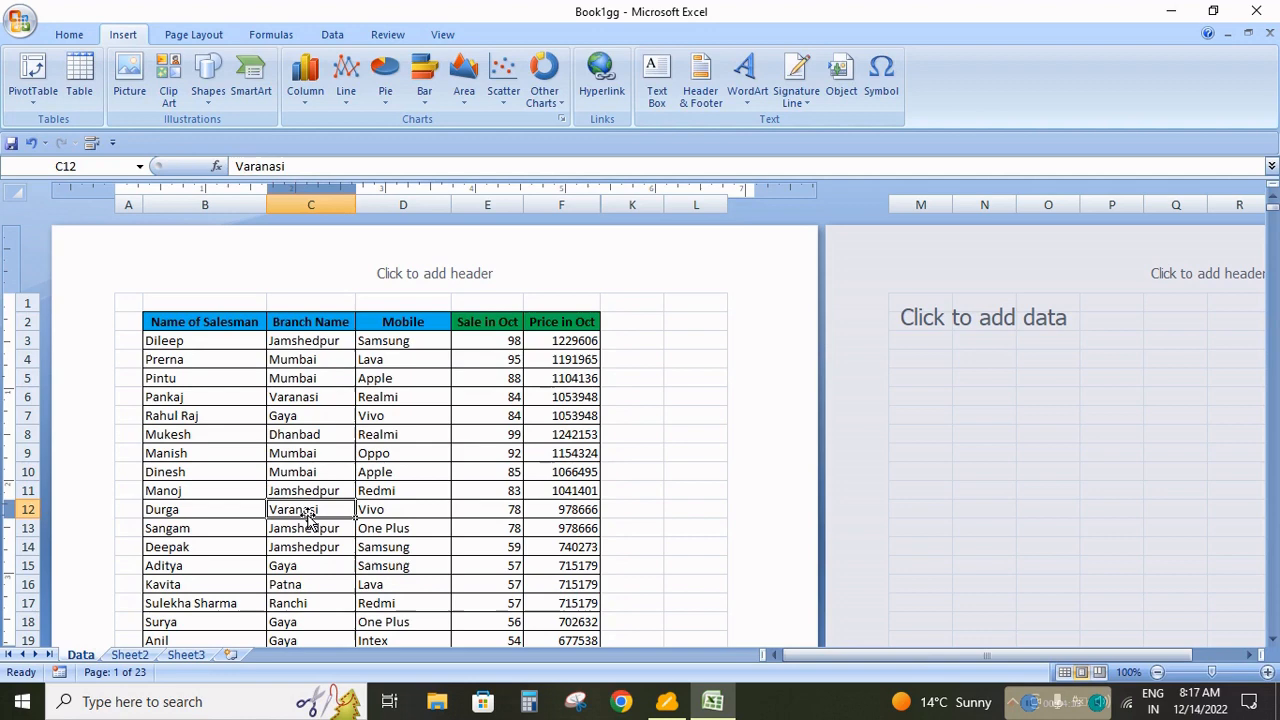
- Apply the preset sheet-name header "Data" and check it on the following pages
left_click(440, 272)
left_click(27, 85)
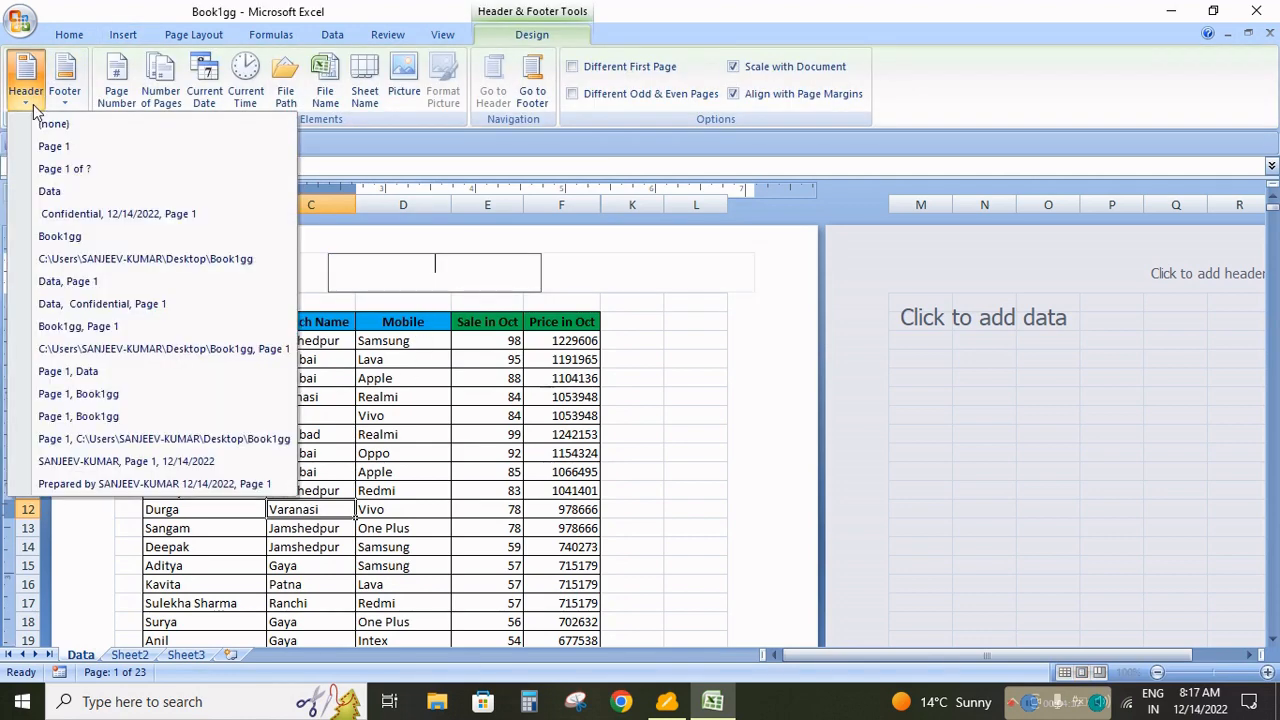
left_click(44, 190)
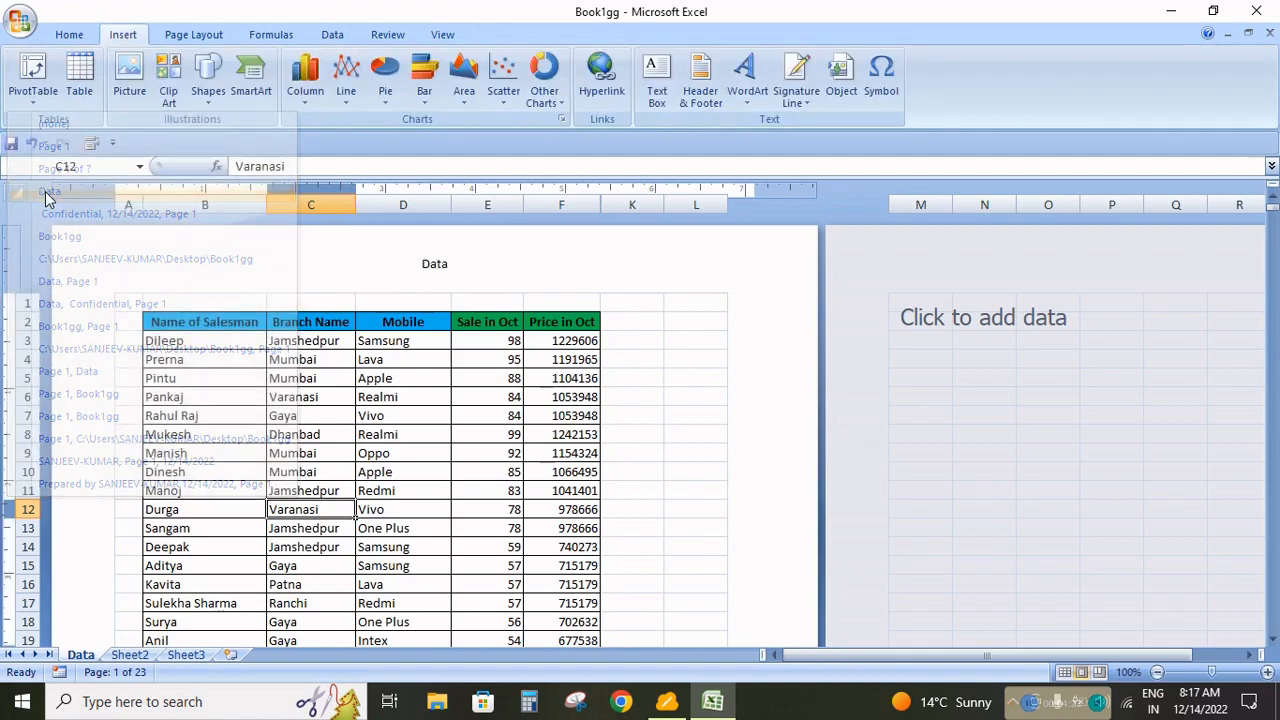
left_click(489, 374)
scroll(451, 437, "down", 10)
scroll(445, 522, "down", 5)
scroll(450, 522, "up", 16)
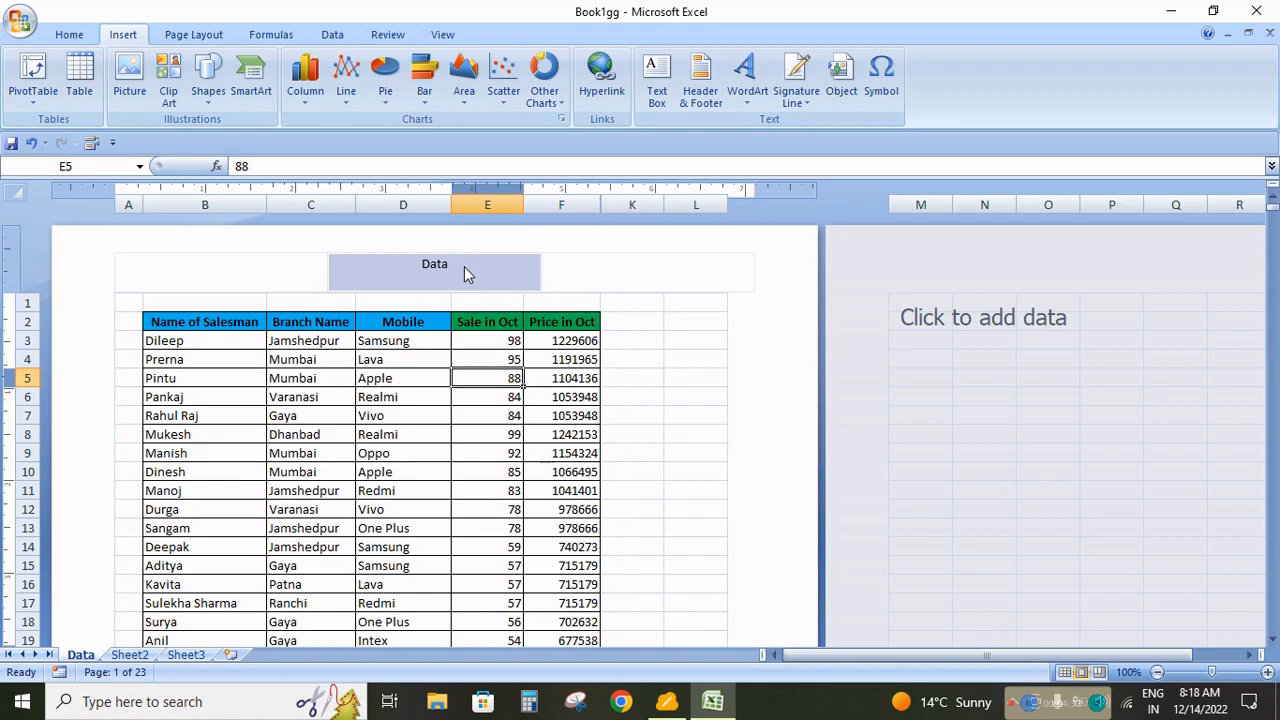
- Delete the "Data" sheet-name header from the center header section
left_click(466, 274)
key("Delete")
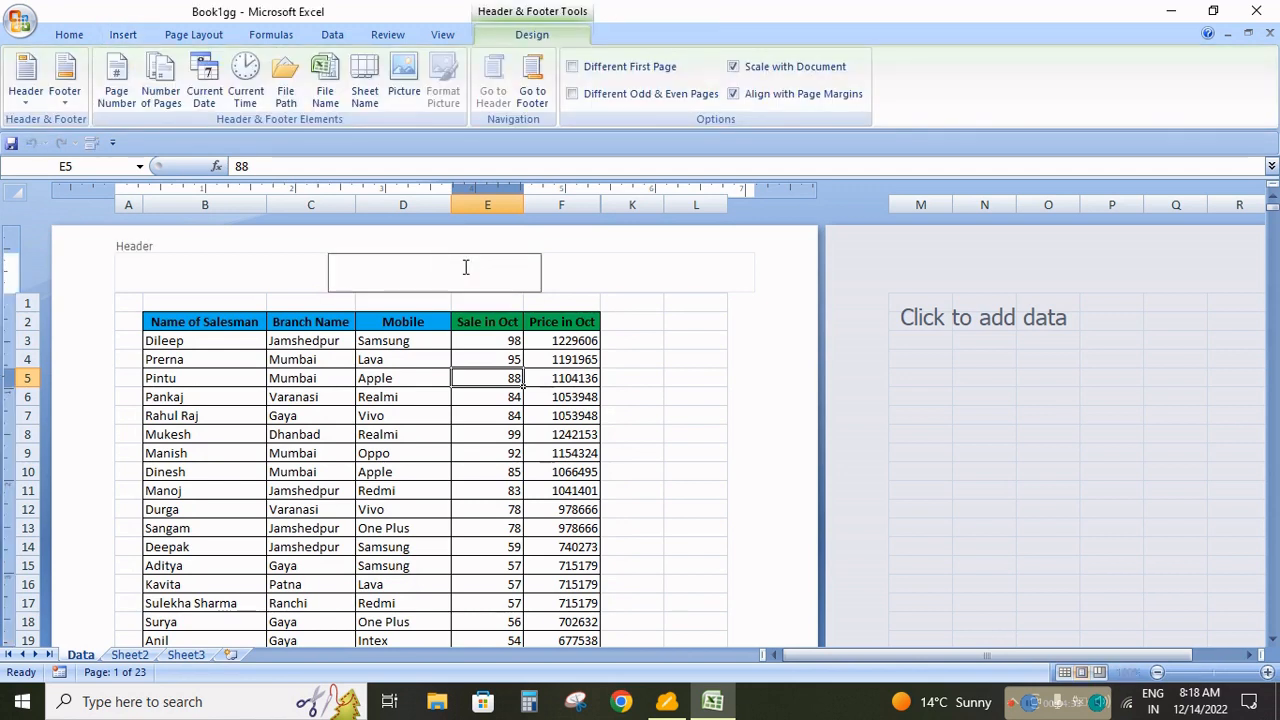
- Apply the preset header with Confidential, the date 12/14/2022 and Page 1, and check it on the following pages
left_click(26, 85)
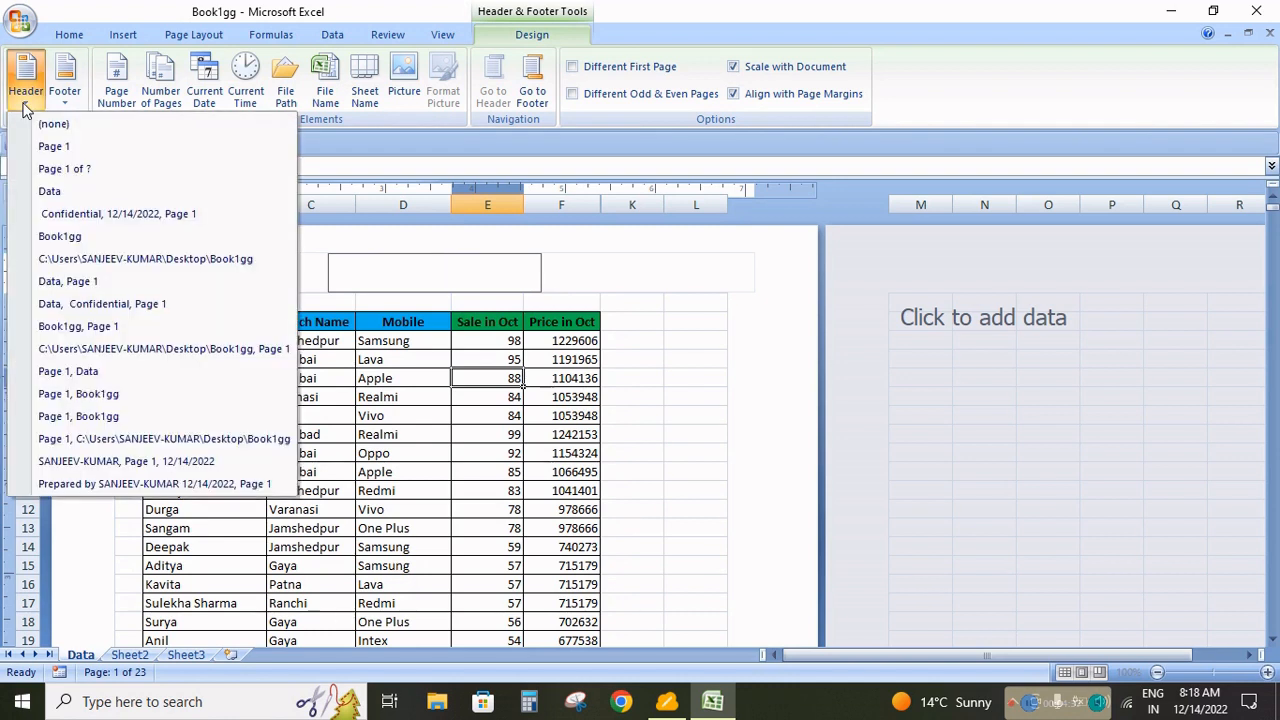
left_click(107, 215)
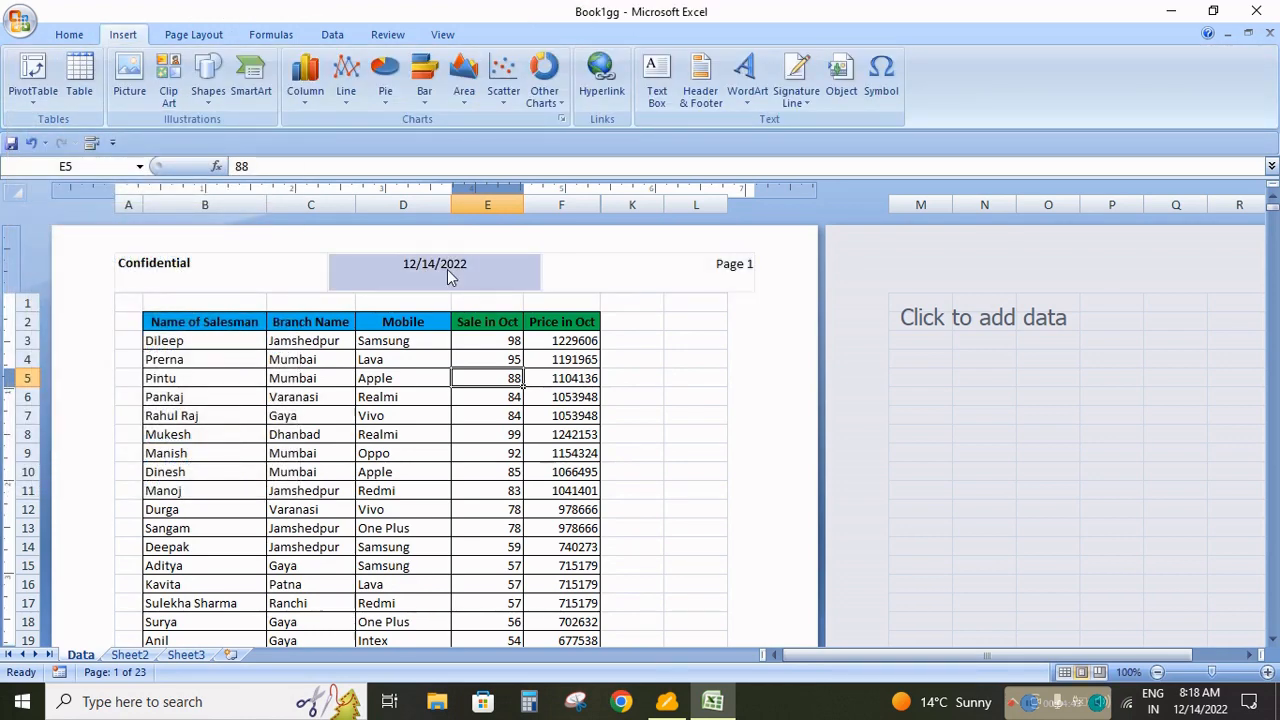
scroll(454, 368, "down", 13)
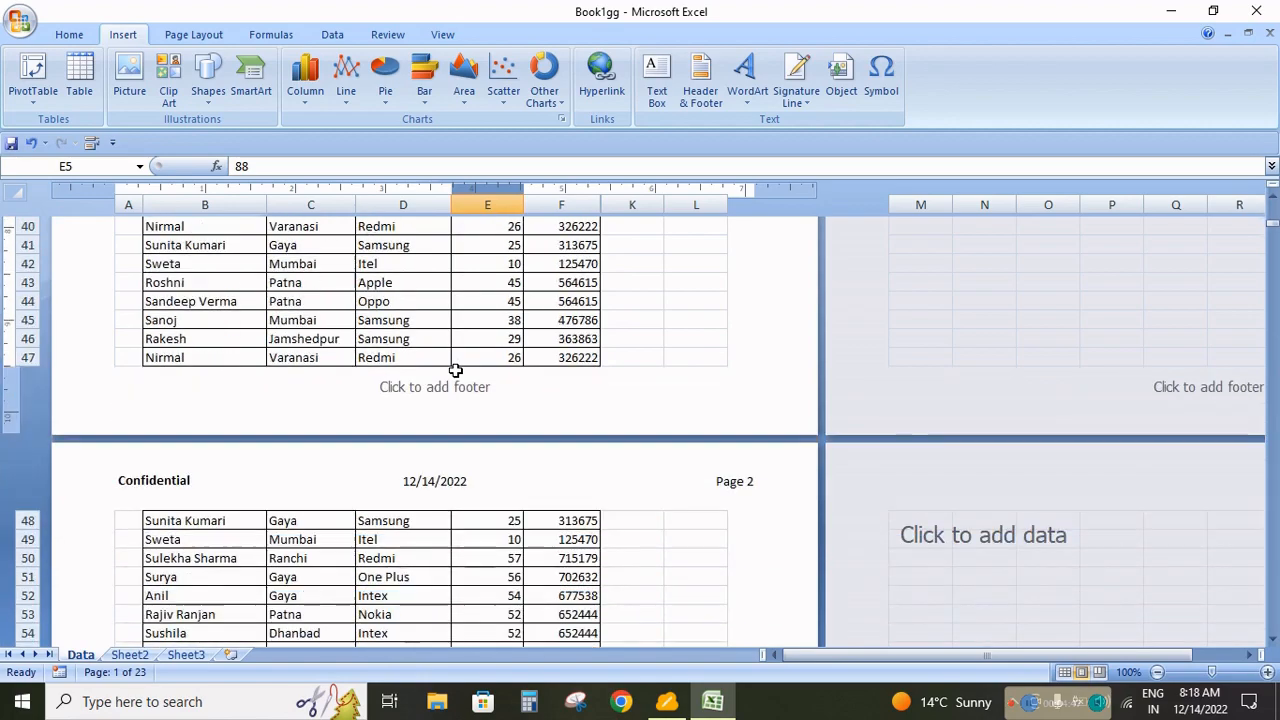
scroll(600, 470, "down", 15)
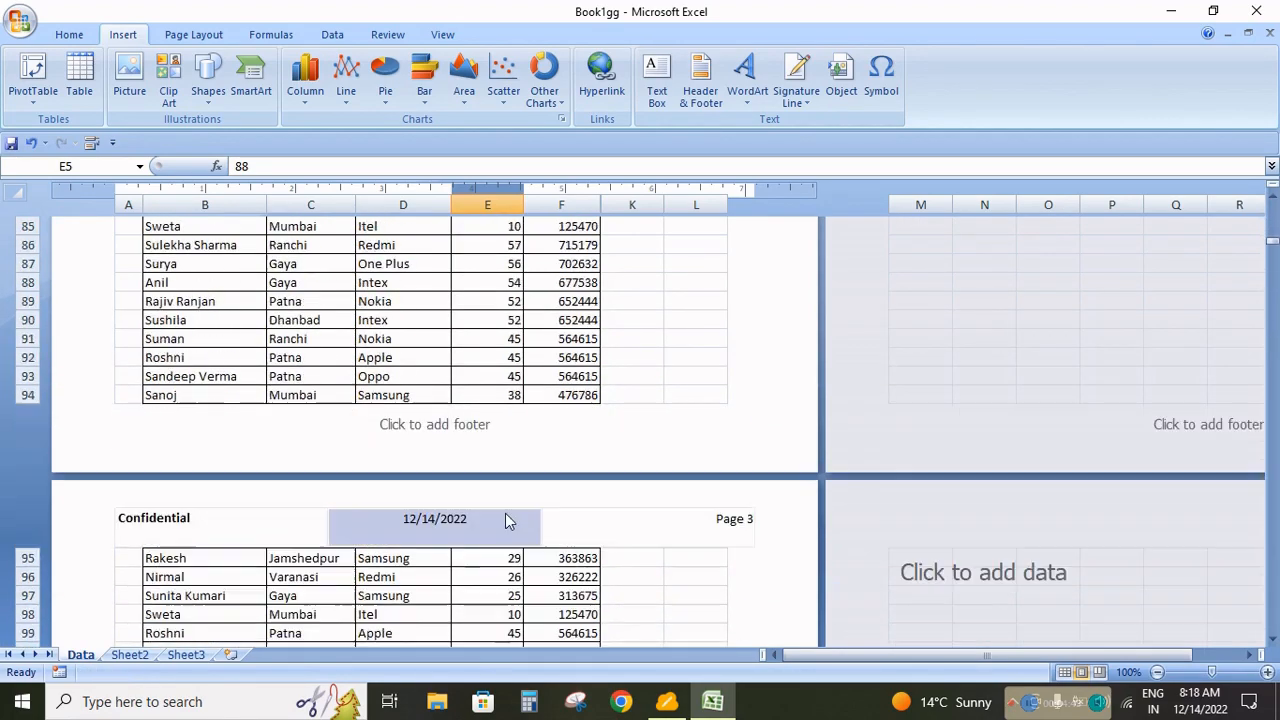
scroll(500, 518, "up", 20)
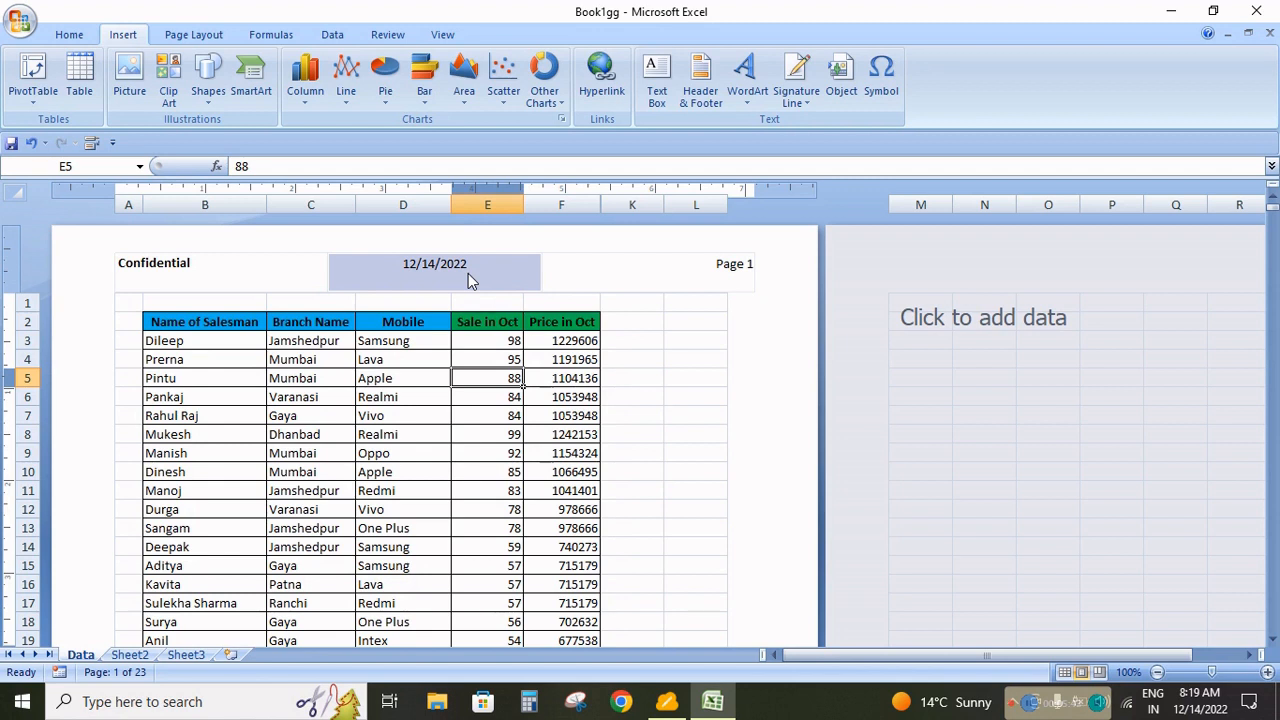
- Delete the date, the Confidential text and the page number from the three header sections
left_click(469, 277)
key("Delete")
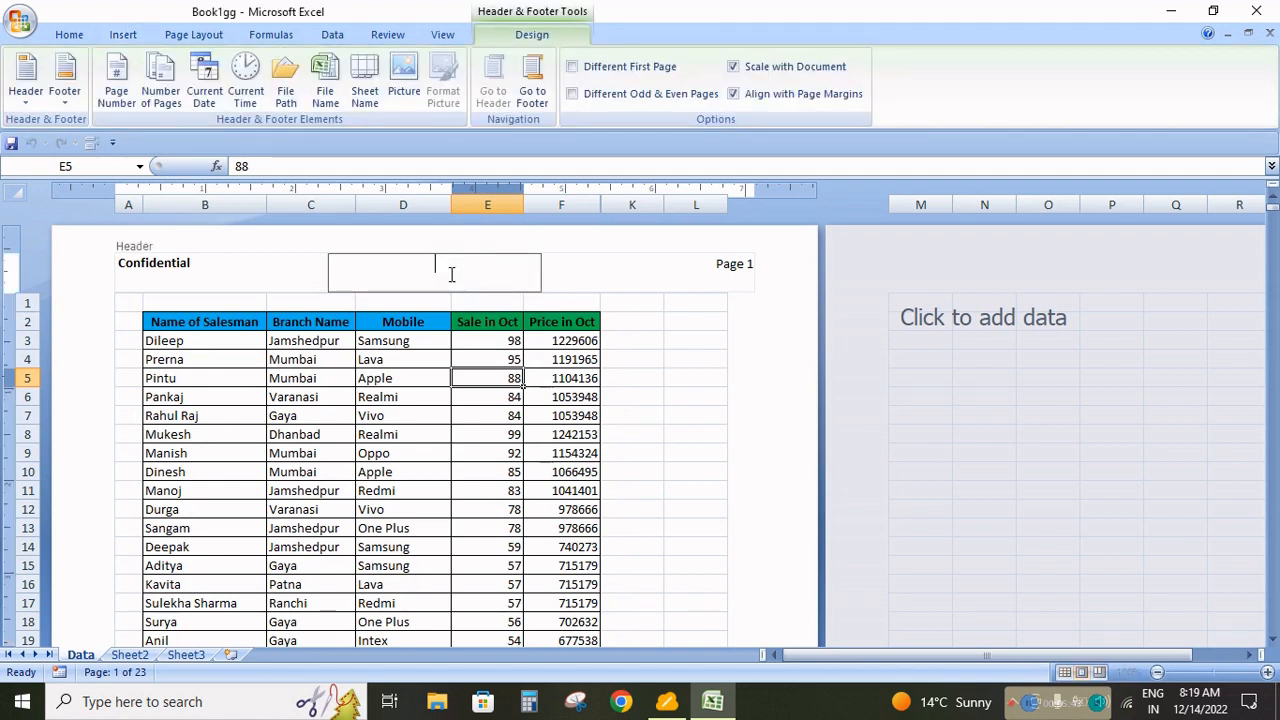
left_click(236, 272)
key("Delete")
left_click(705, 280)
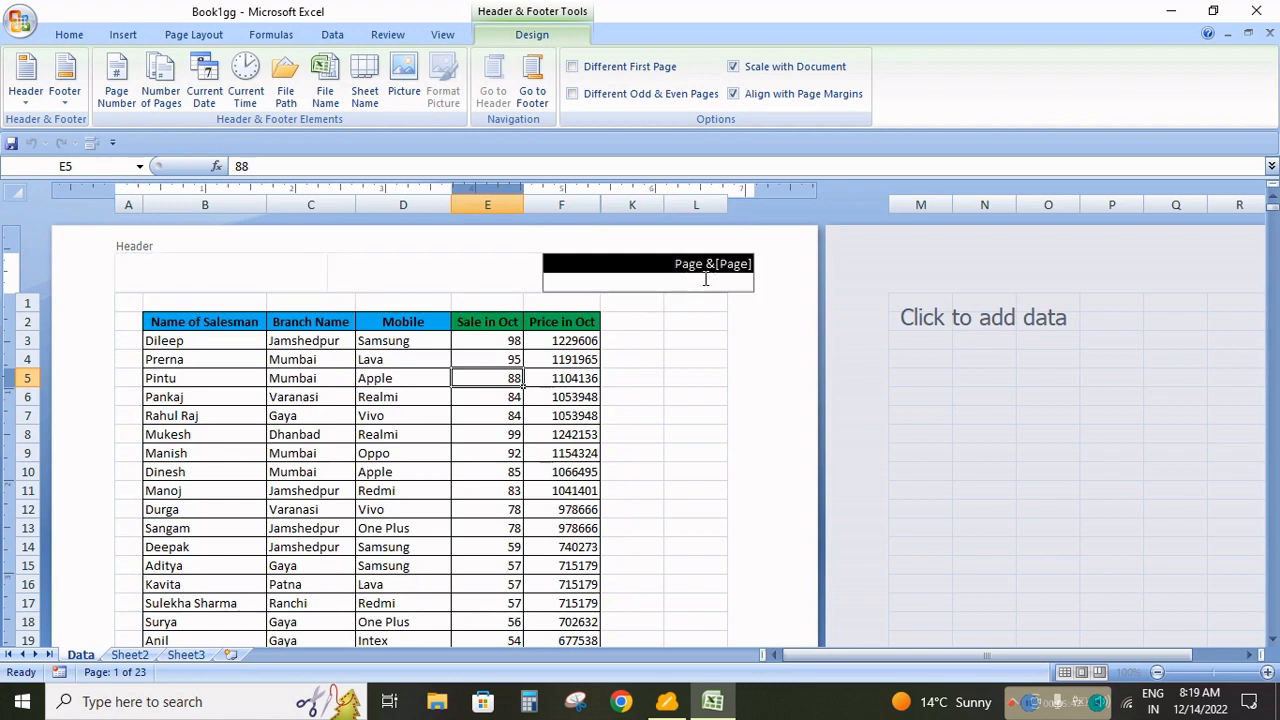
key("Delete")
left_click(28, 104)
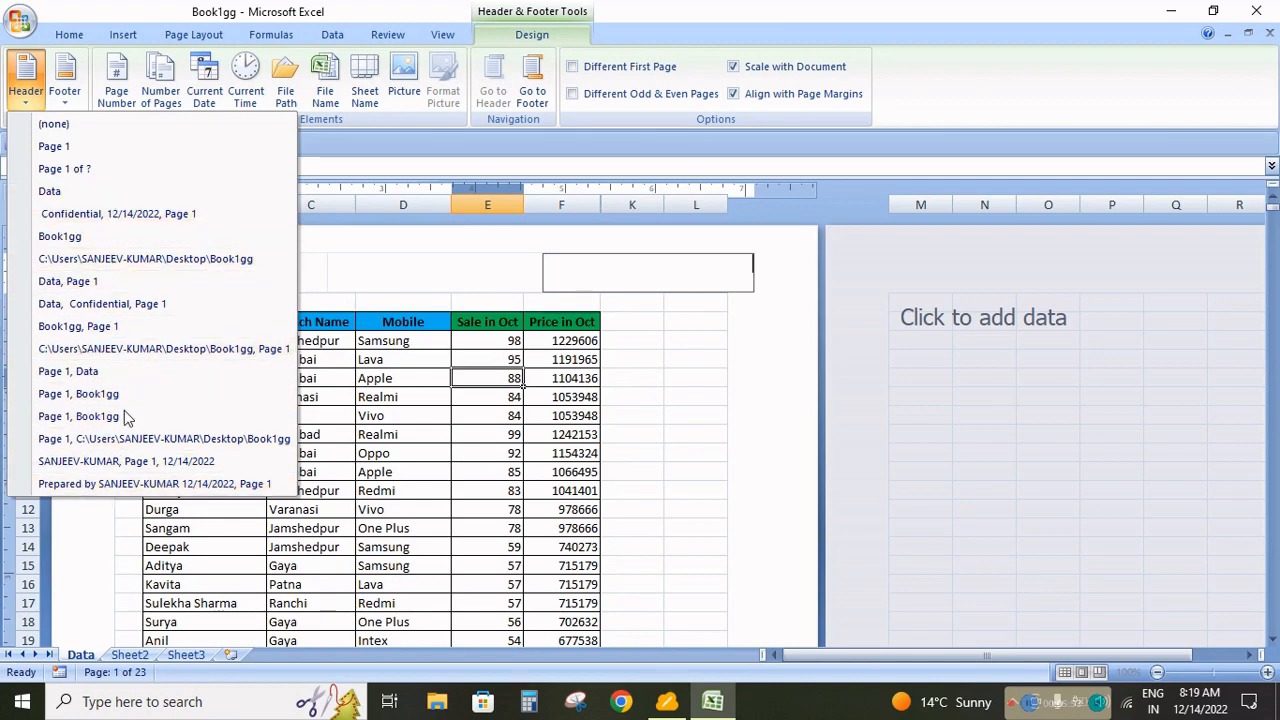
left_click(668, 352)
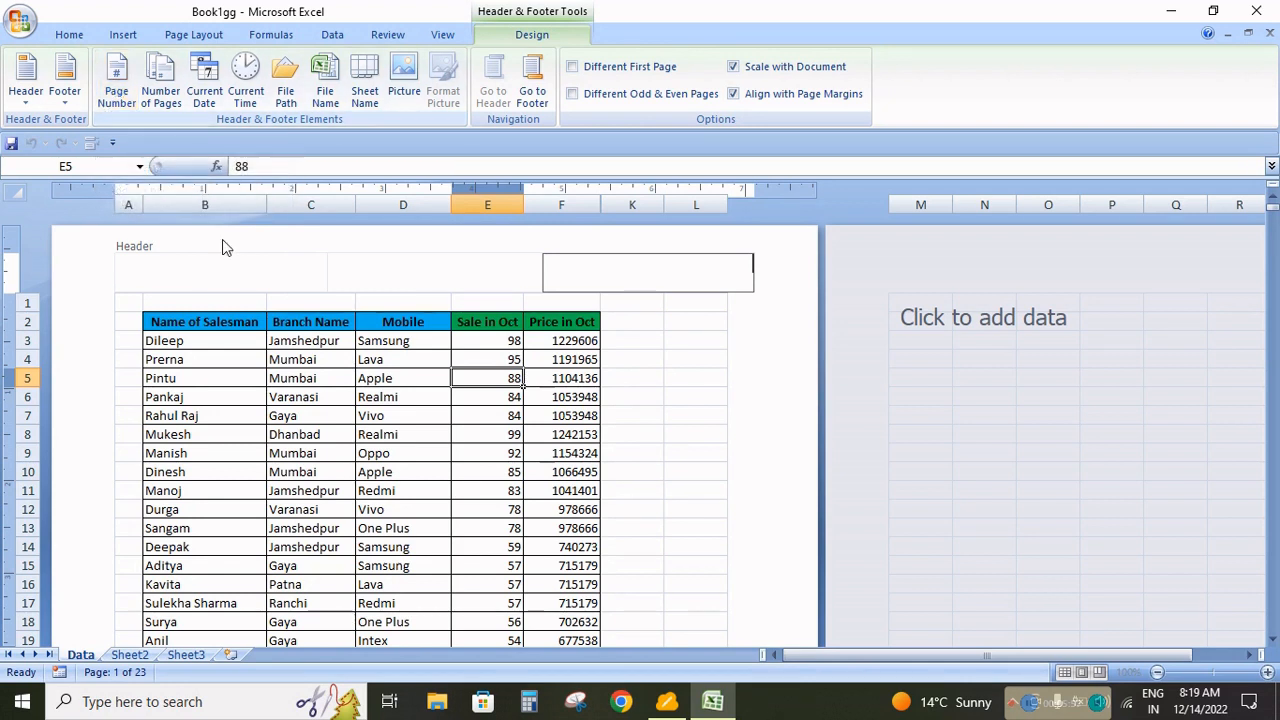
- Insert the Page Number element in the left header section and check the numbering on the following pages
left_click(216, 268)
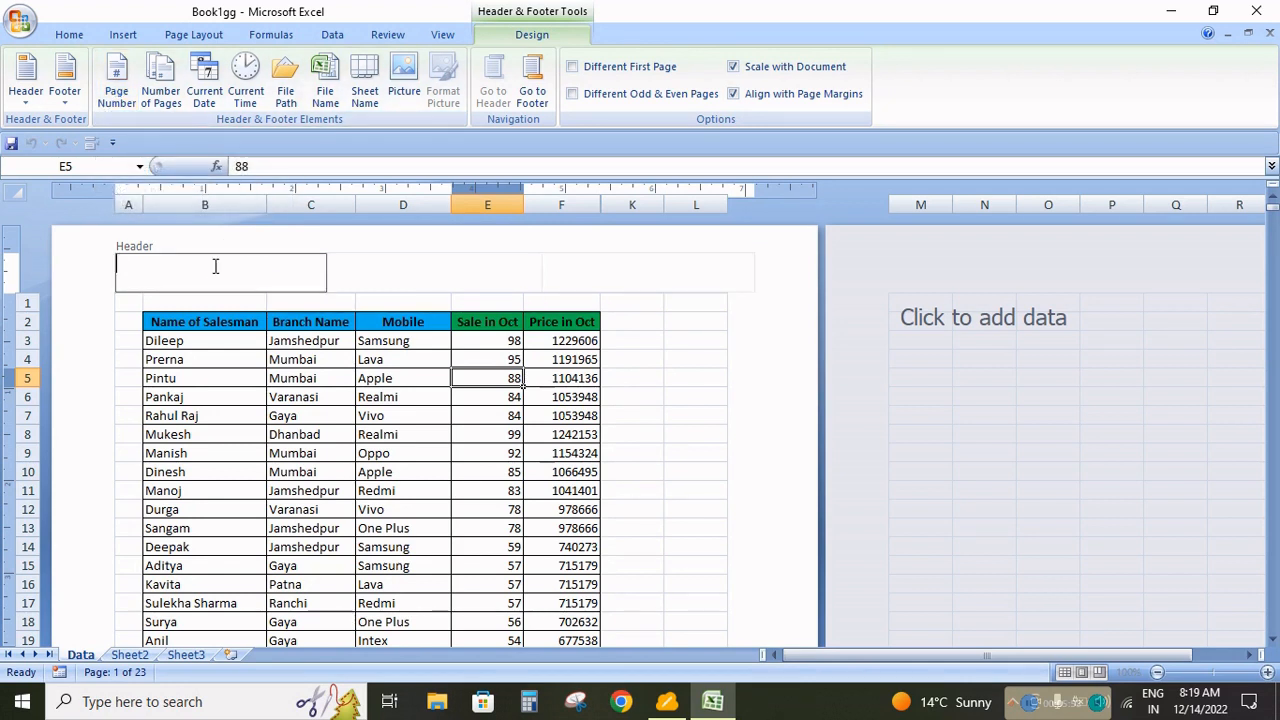
left_click(117, 87)
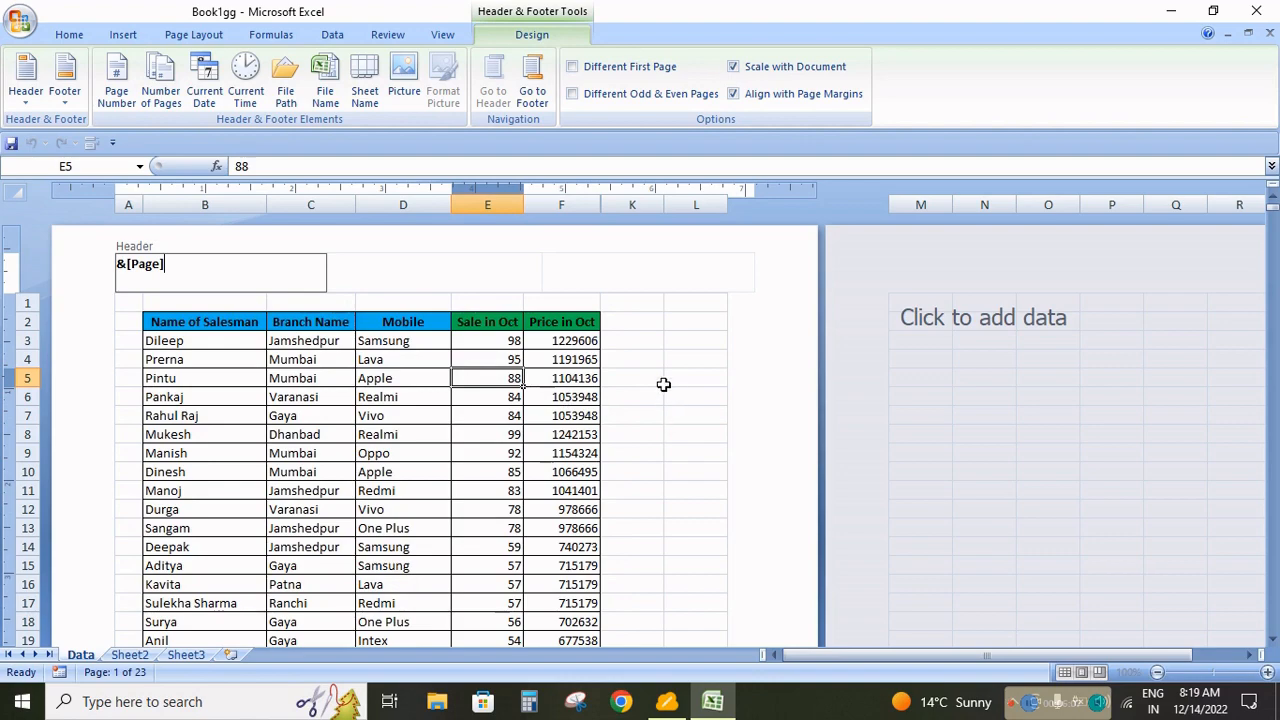
left_click(649, 358)
scroll(193, 377, "down", 20)
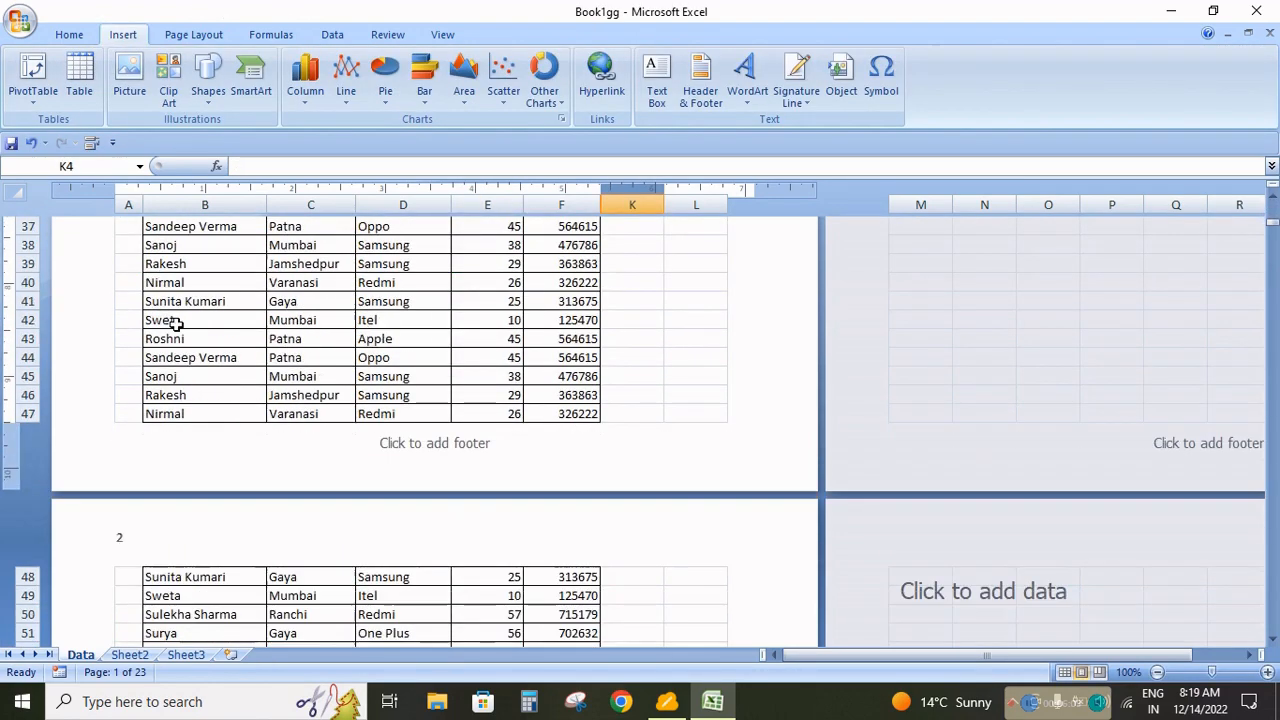
scroll(193, 377, "up", 6)
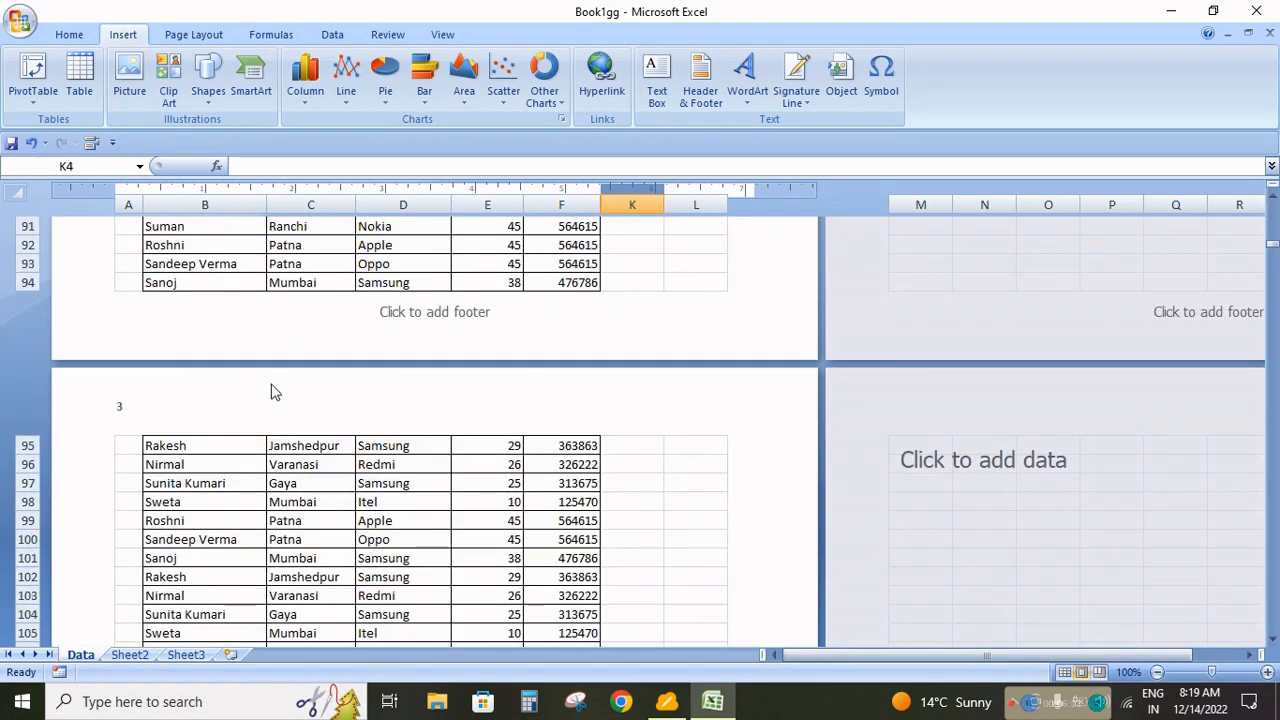
scroll(272, 390, "up", 15)
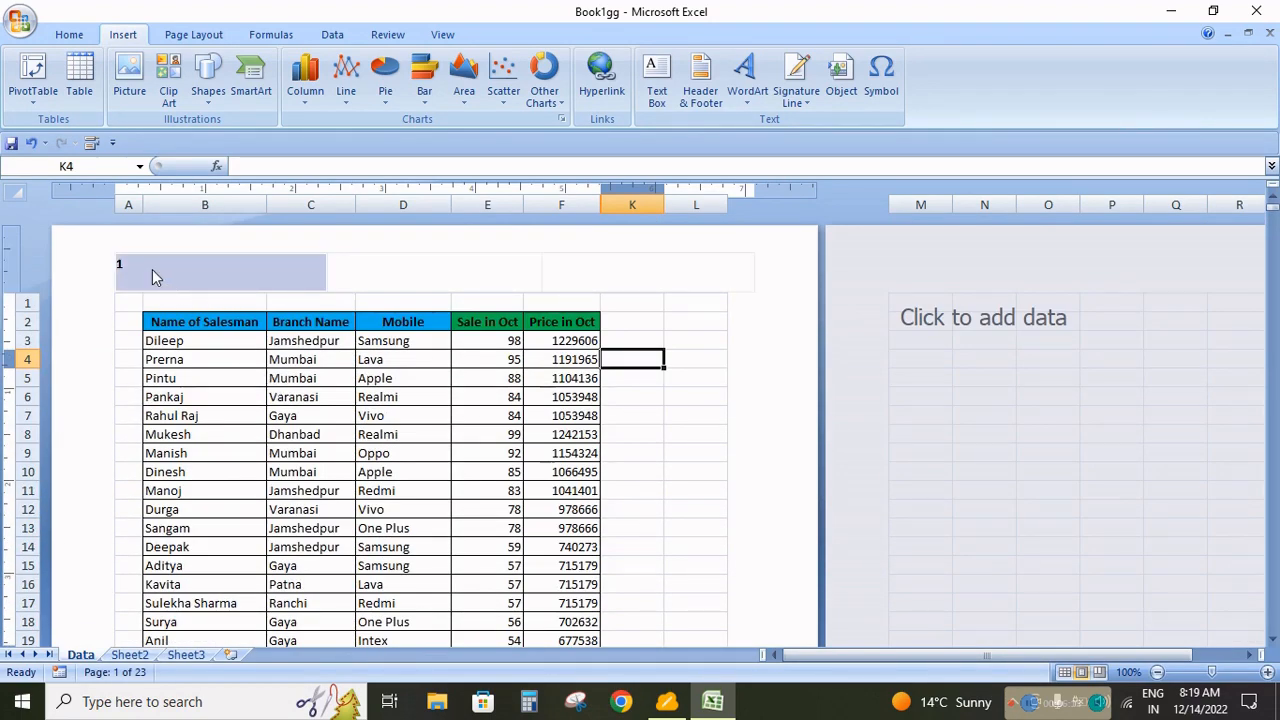
- Add the word "Page" before the page number in the left header section and check it on the following pages
left_click(155, 275)
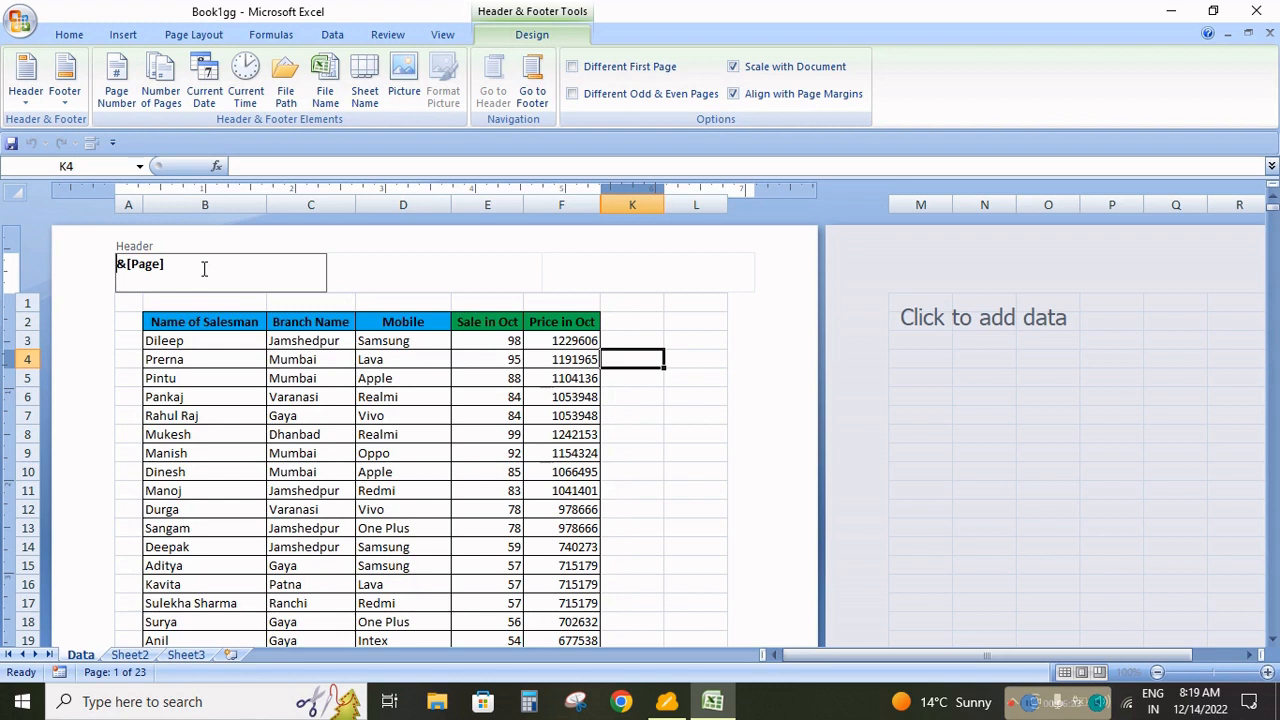
type("Page")
left_click(414, 278)
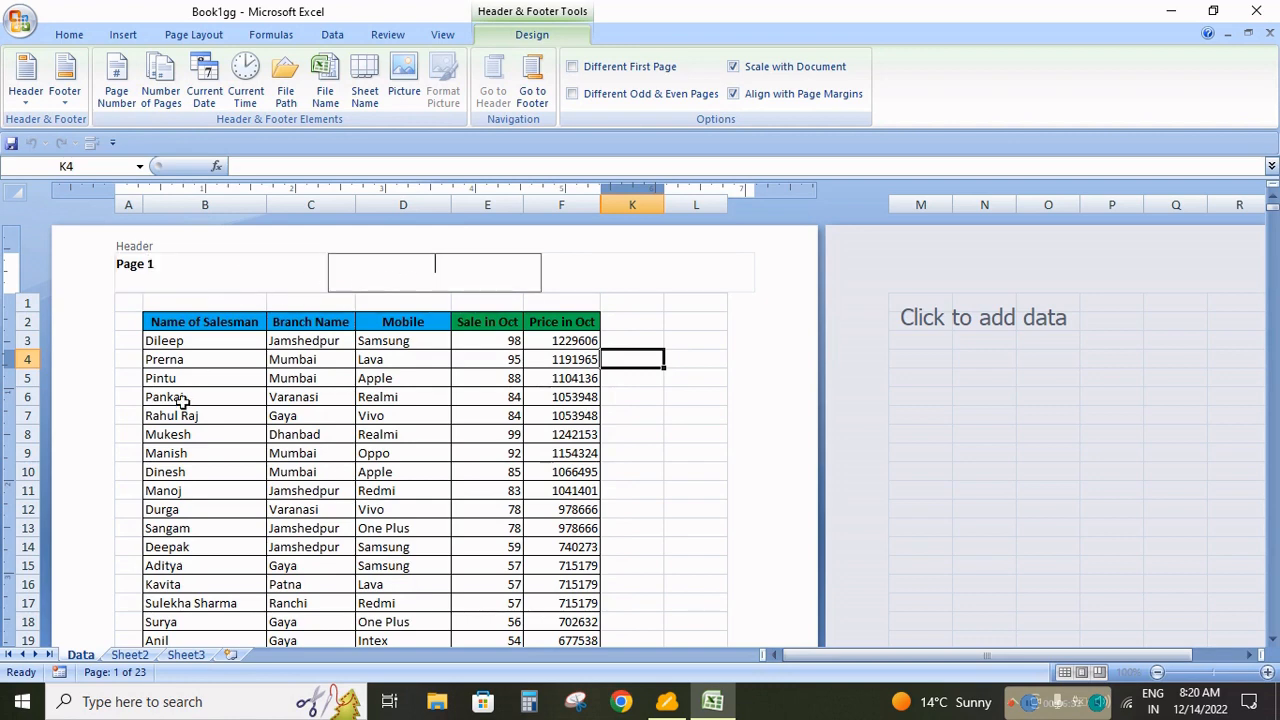
left_click(625, 427)
scroll(165, 445, "down", 16)
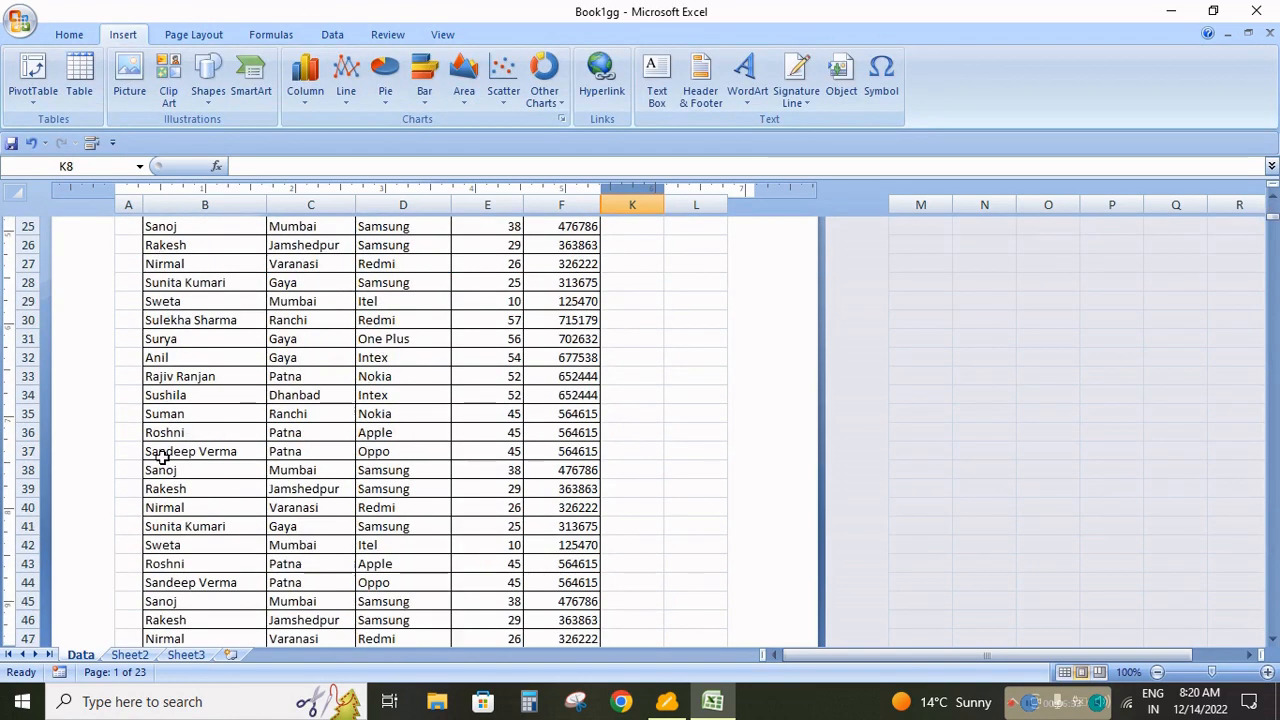
scroll(193, 507, "down", 20)
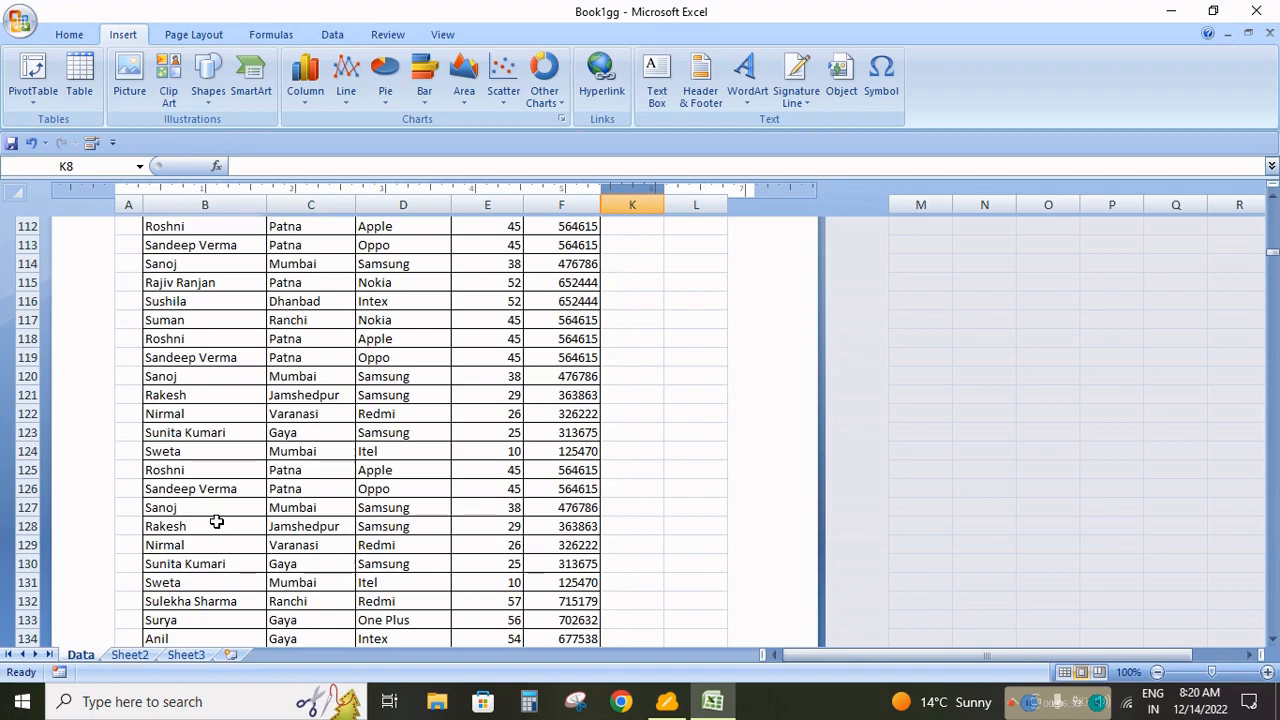
scroll(241, 483, "up", 10)
scroll(241, 483, "up", 20)
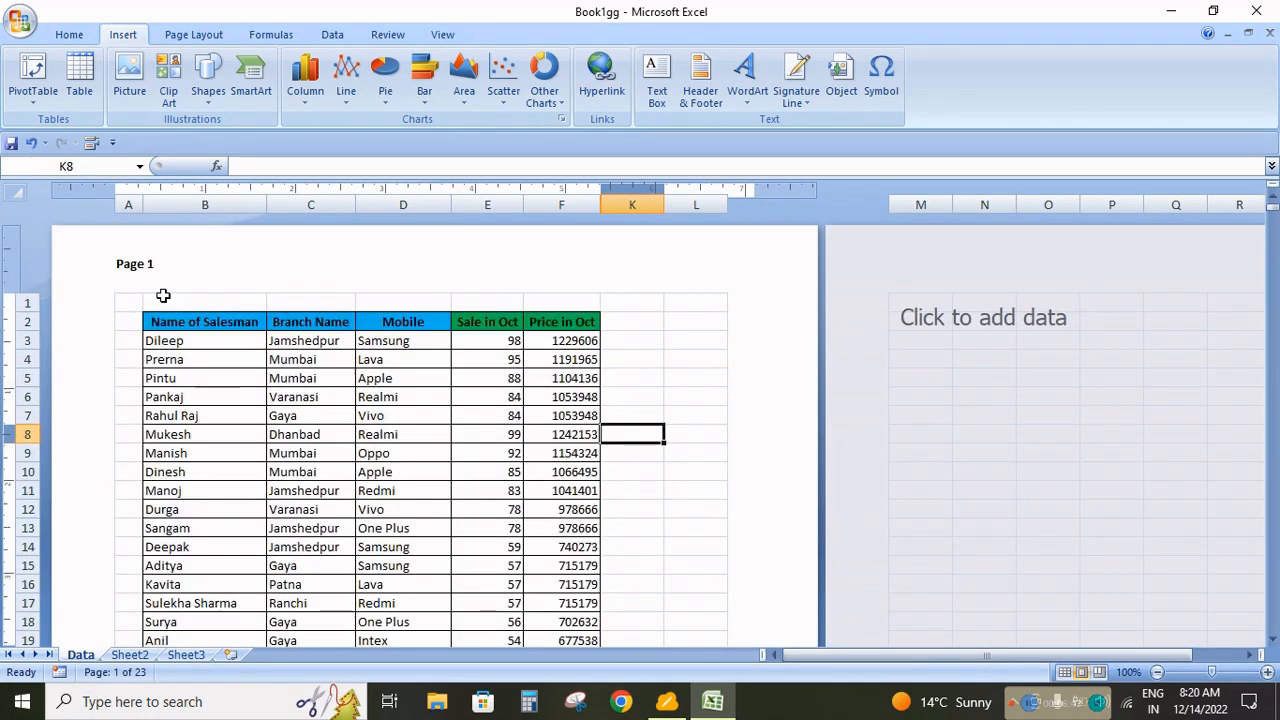
- Replace the left section's page number header with a Number of Pages element in the center section and check it on the following pages
left_click(176, 263)
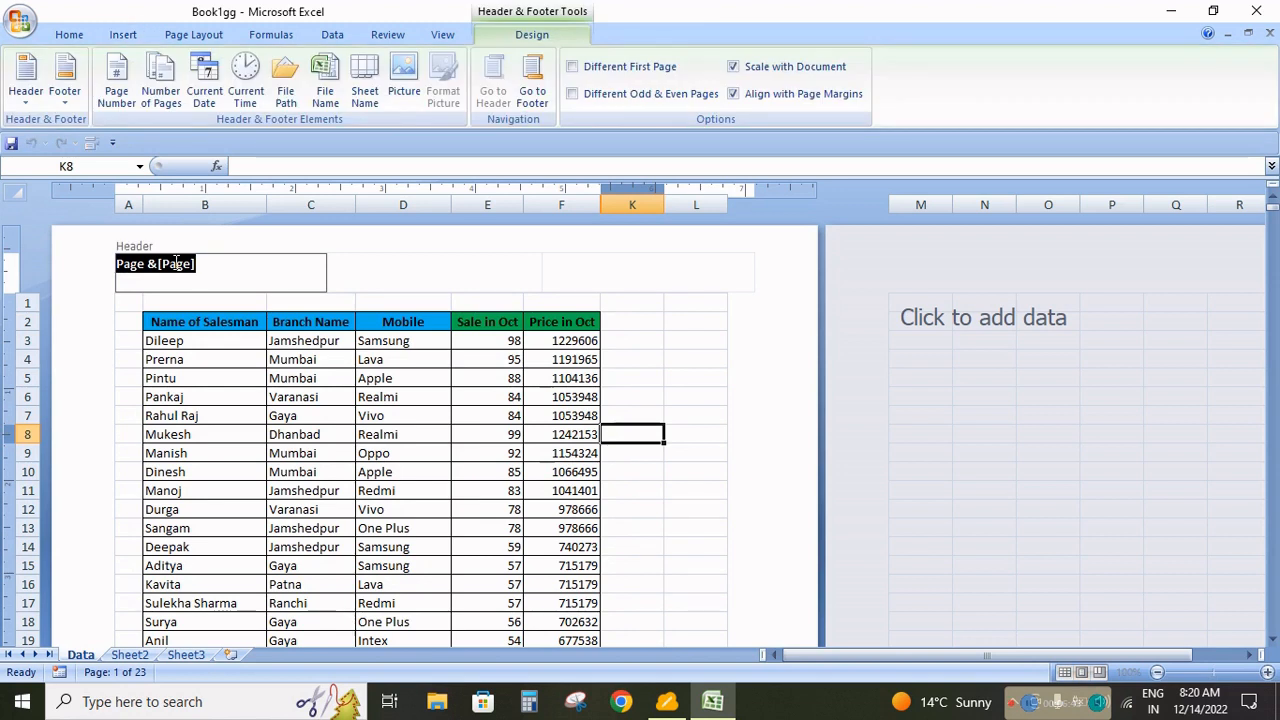
key("Delete")
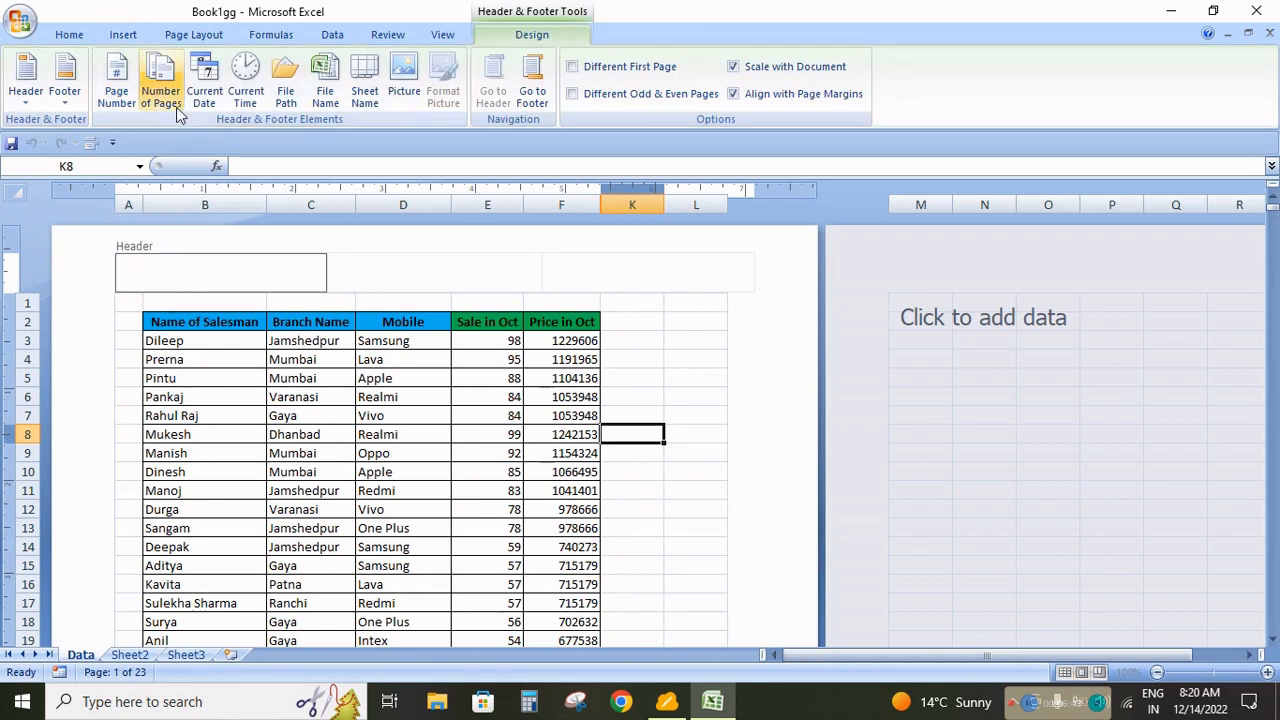
left_click(410, 279)
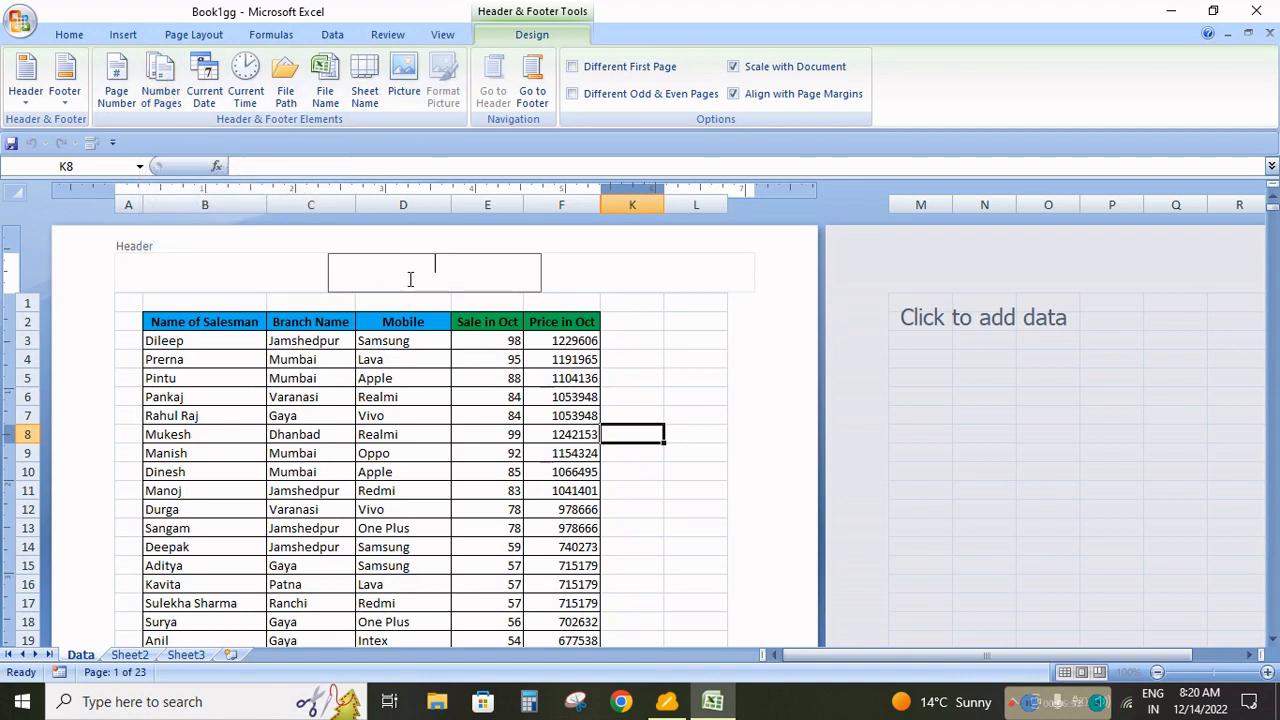
left_click(160, 90)
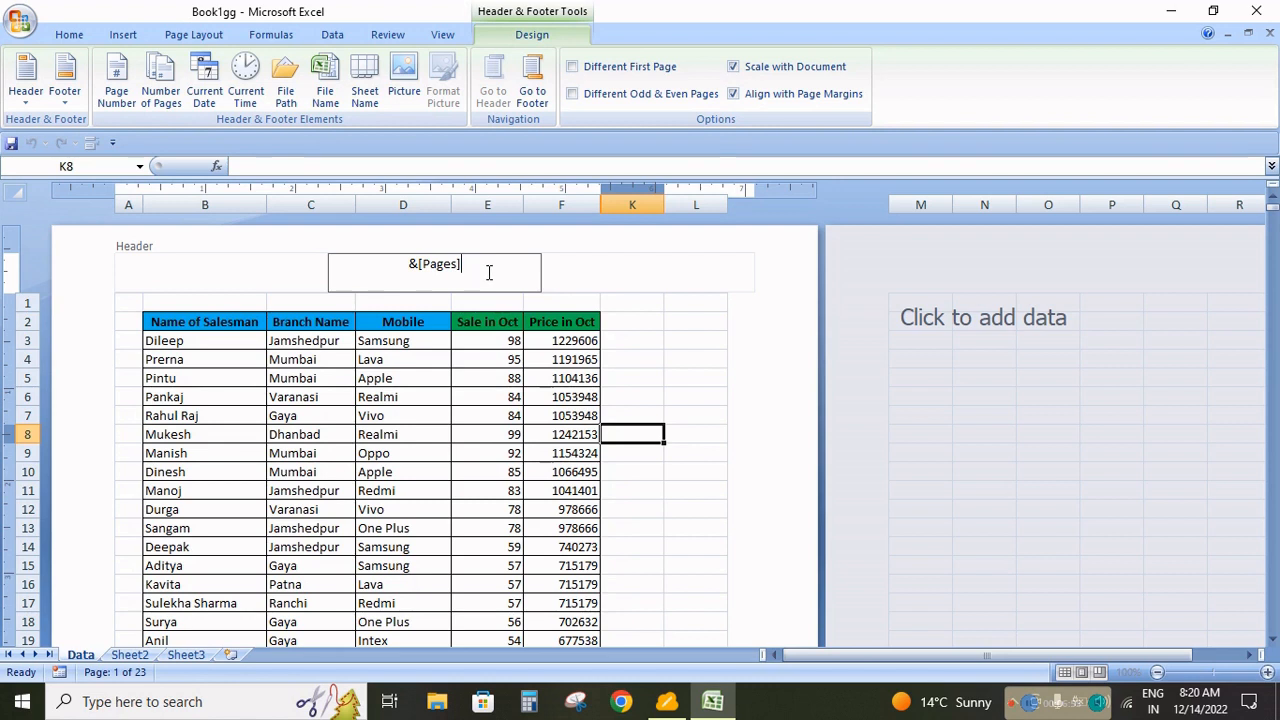
left_click(634, 341)
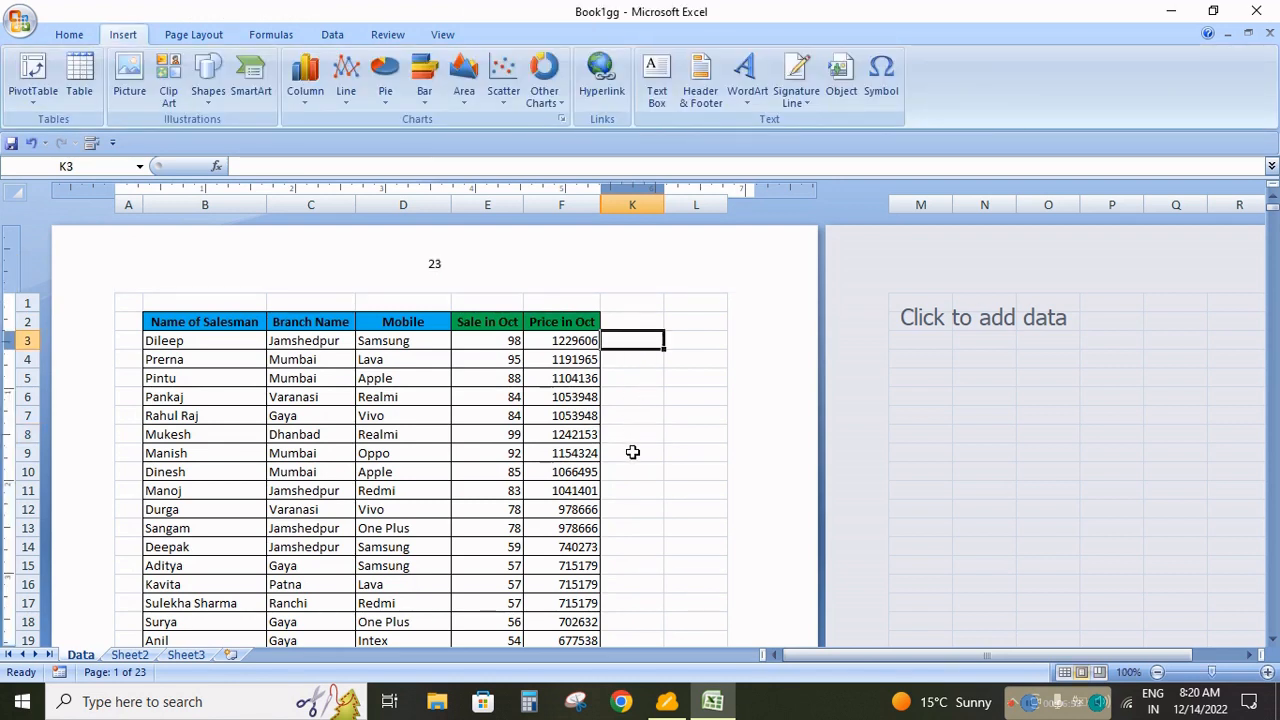
scroll(426, 323, "down", 10)
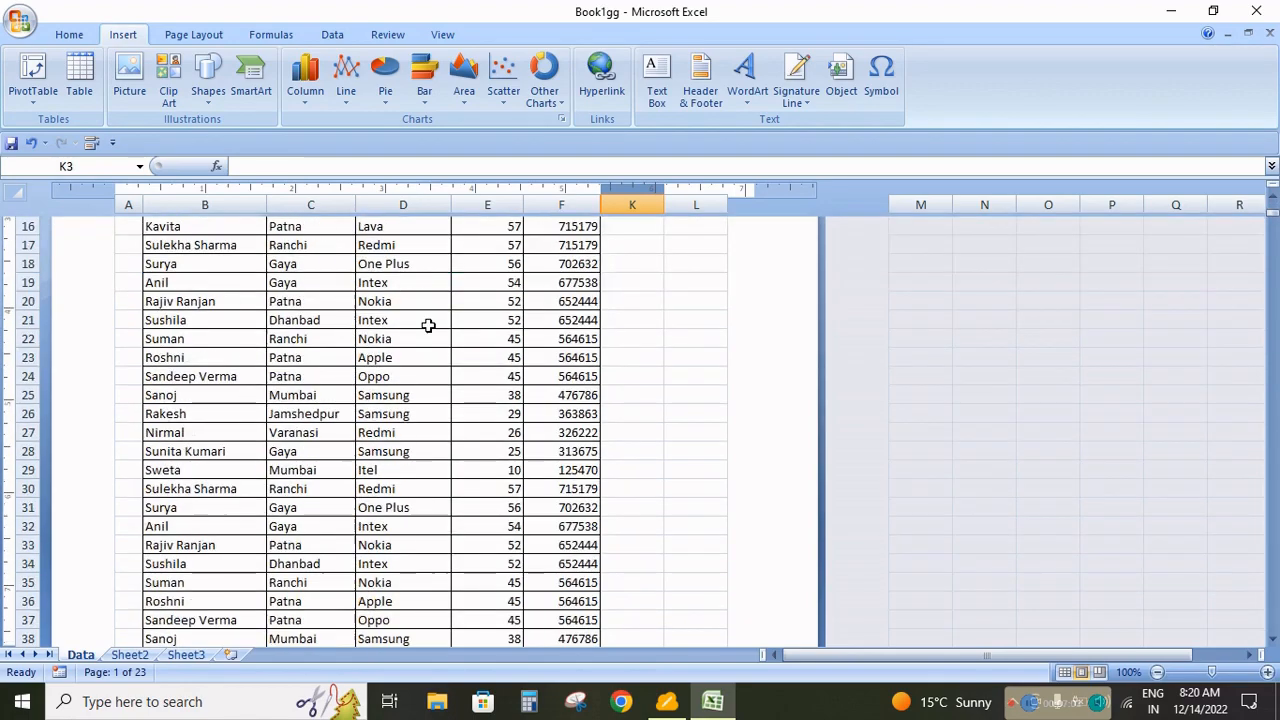
scroll(443, 500, "down", 18)
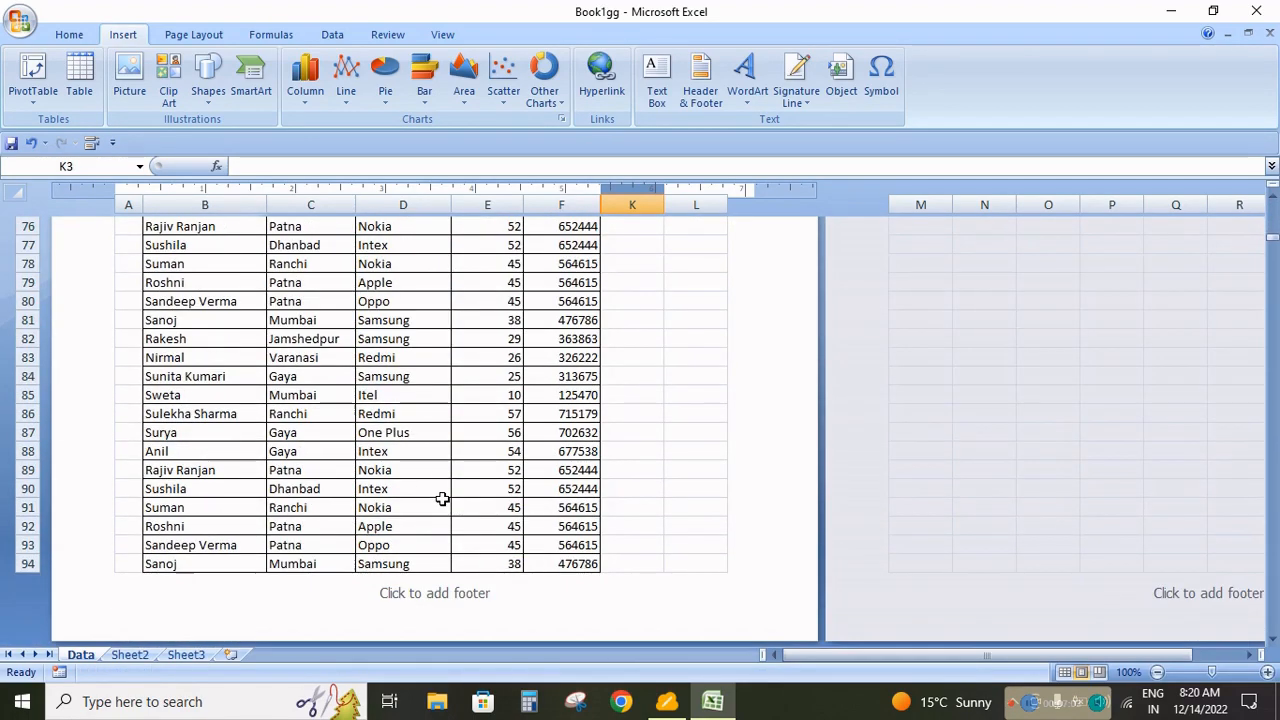
scroll(443, 498, "up", 20)
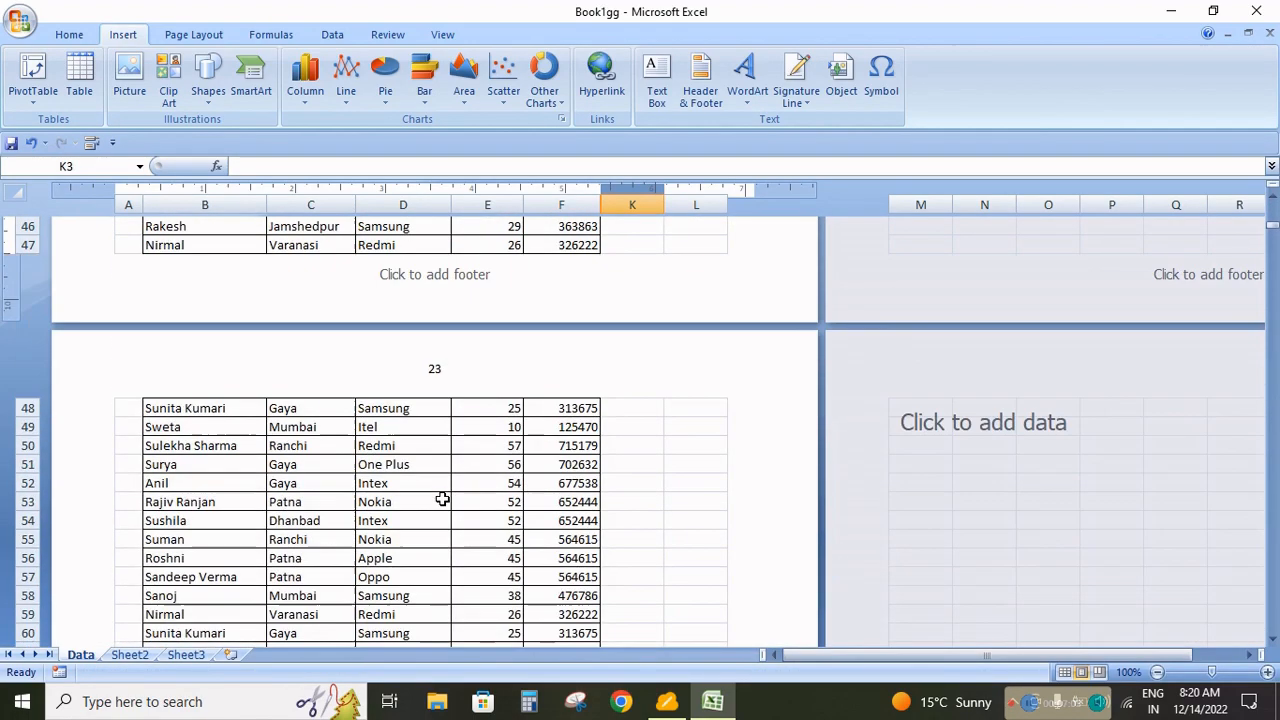
scroll(443, 498, "up", 6)
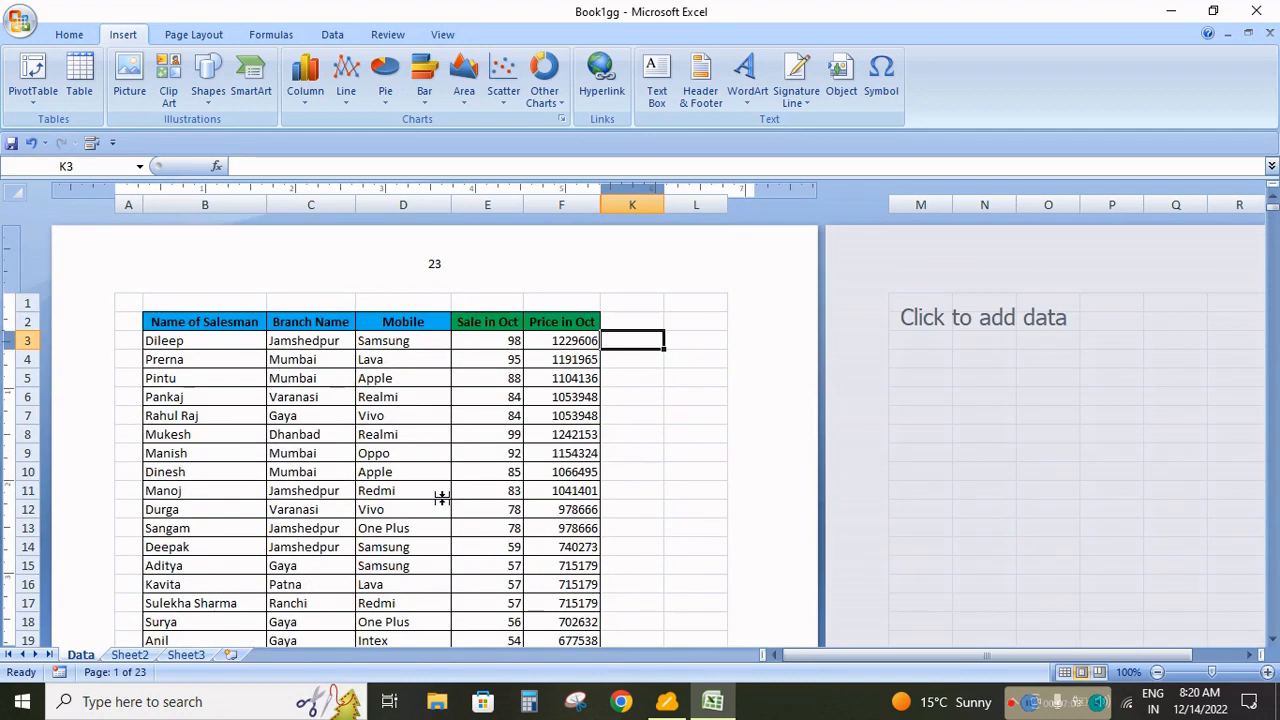
- Add the label "Total Pages :-" before the page count in the center header section and check it on the following page
left_click(452, 268)
left_click(475, 264)
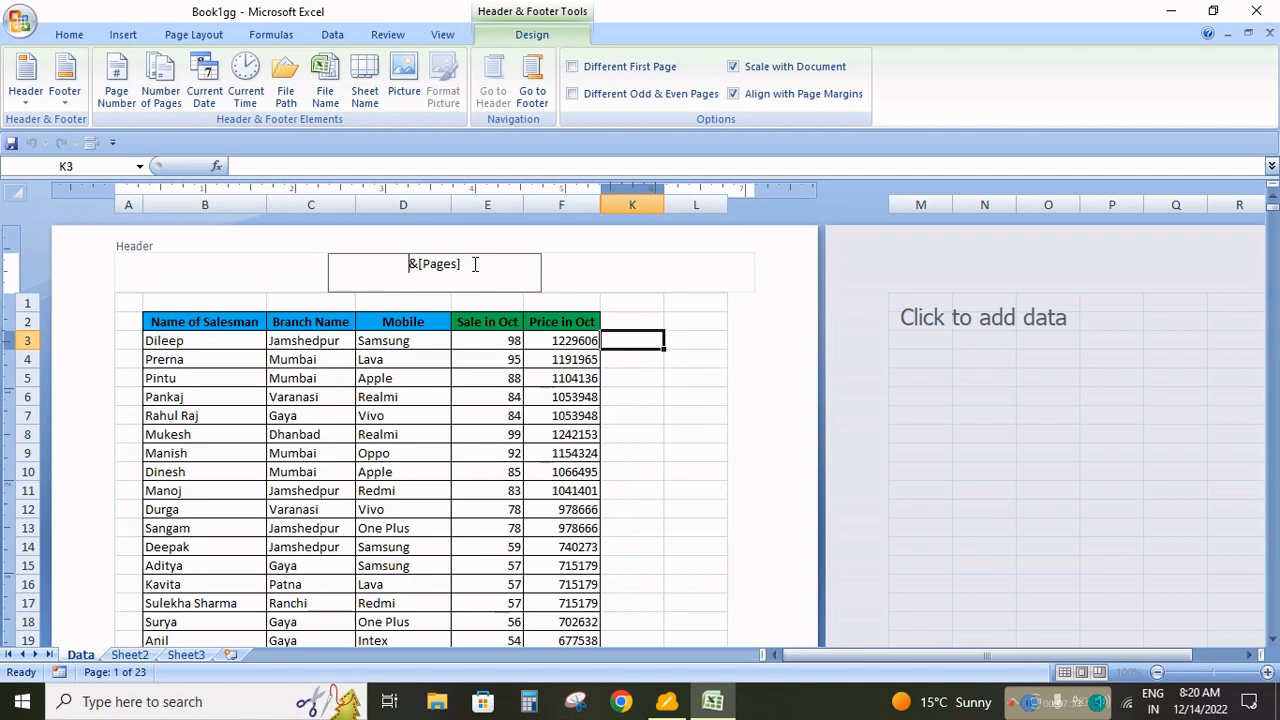
type("Total ")
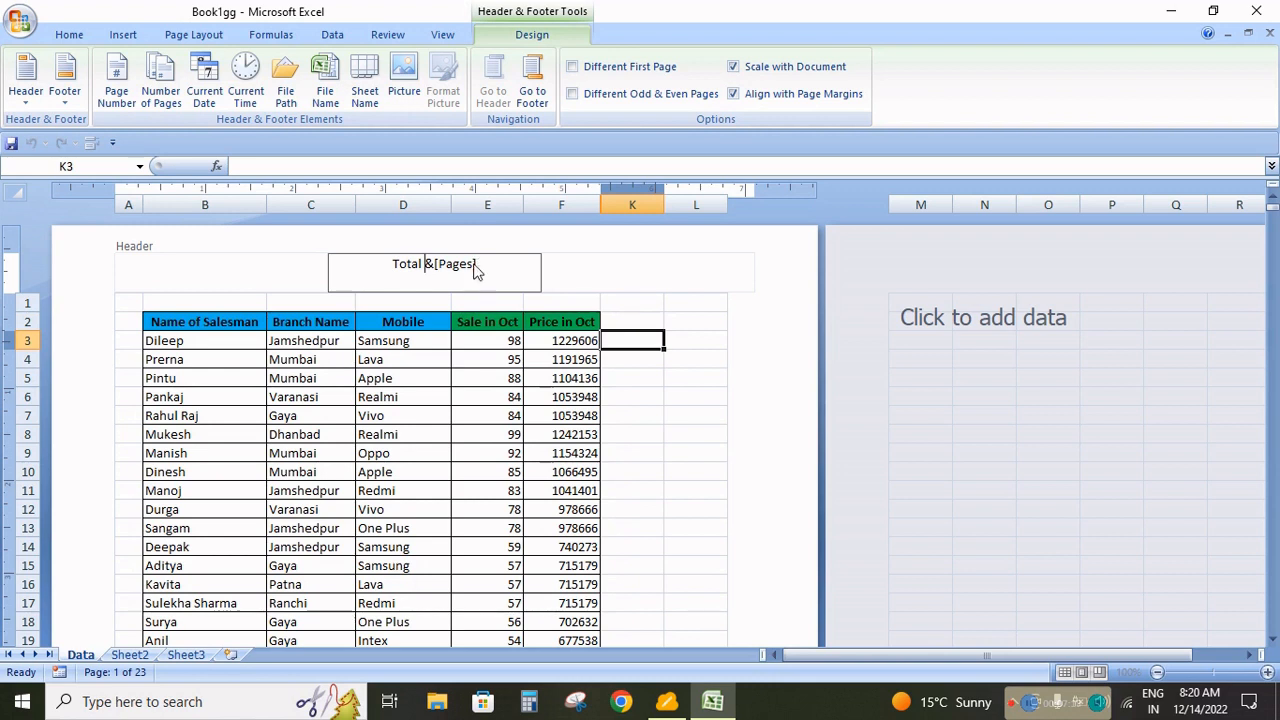
type("No")
key("BackSpace")
key("BackSpace")
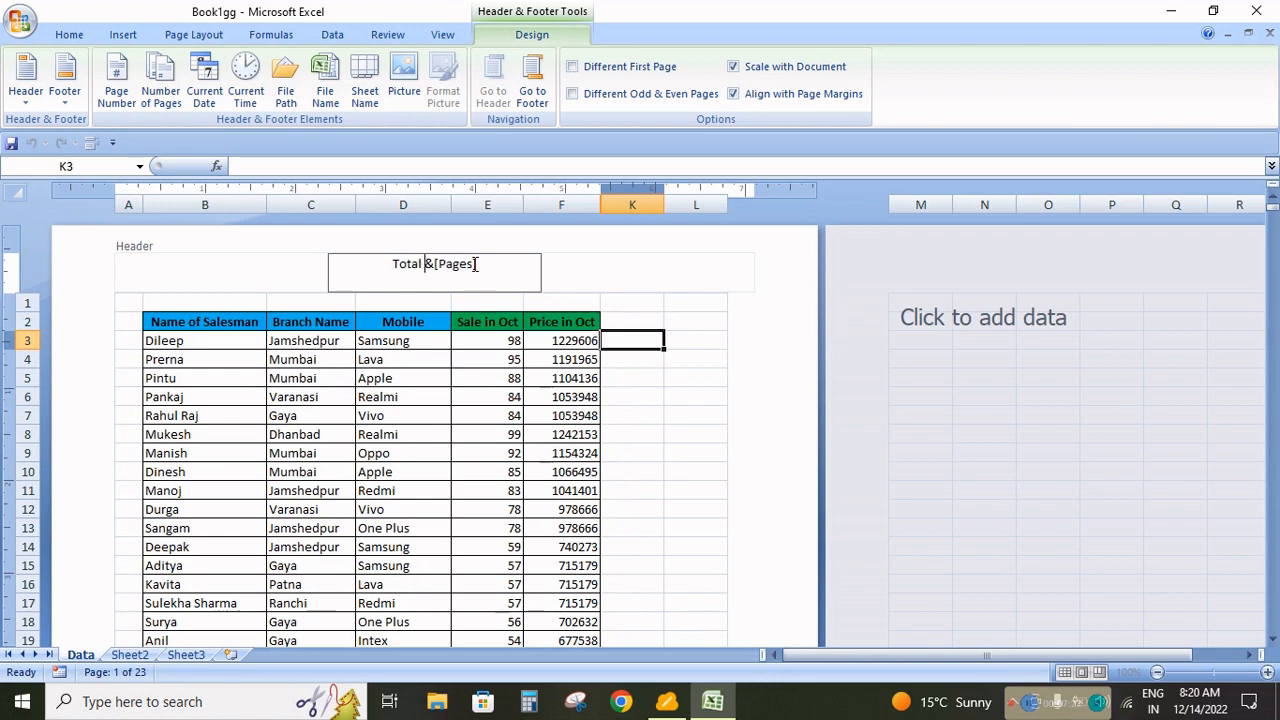
type("Pages")
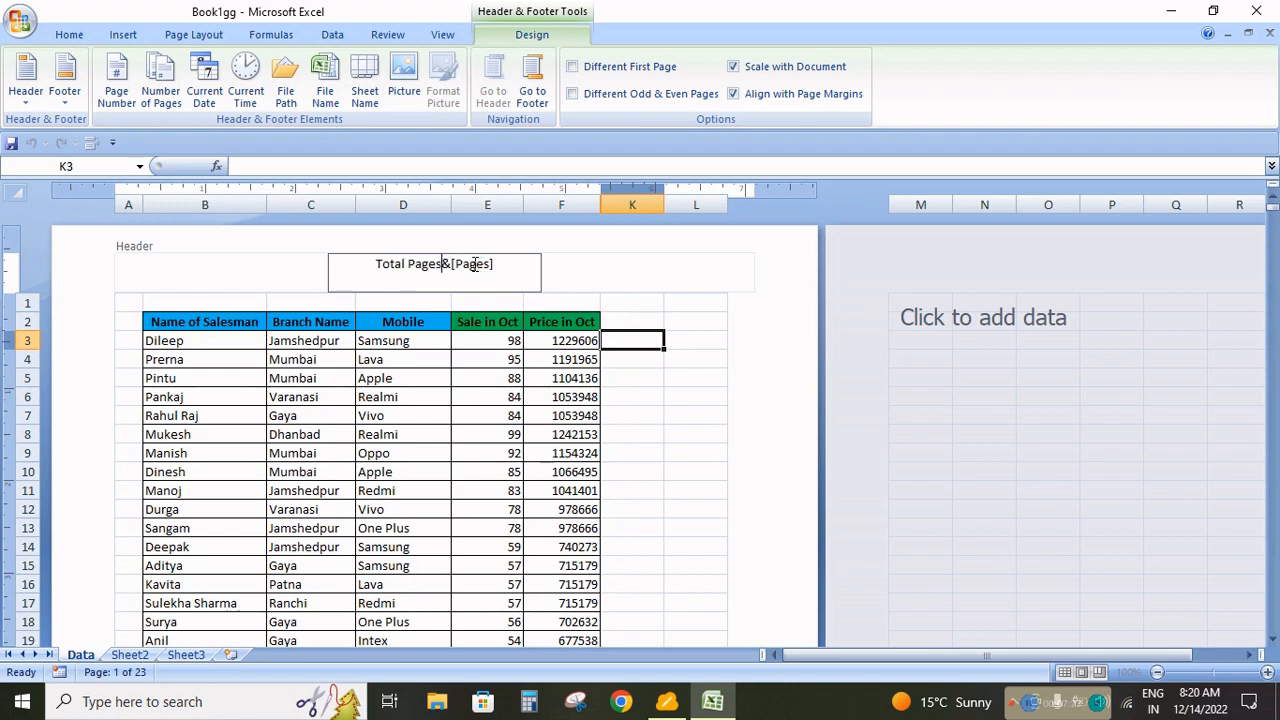
type(" :-")
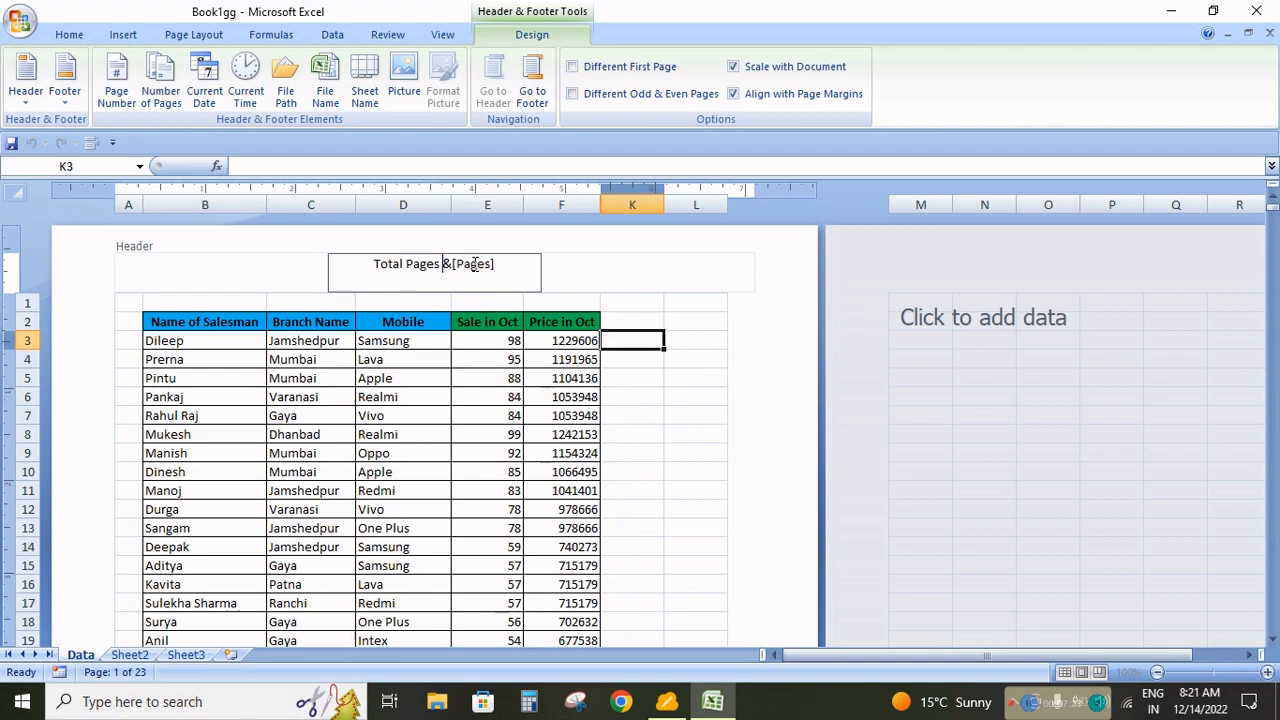
left_click(615, 270)
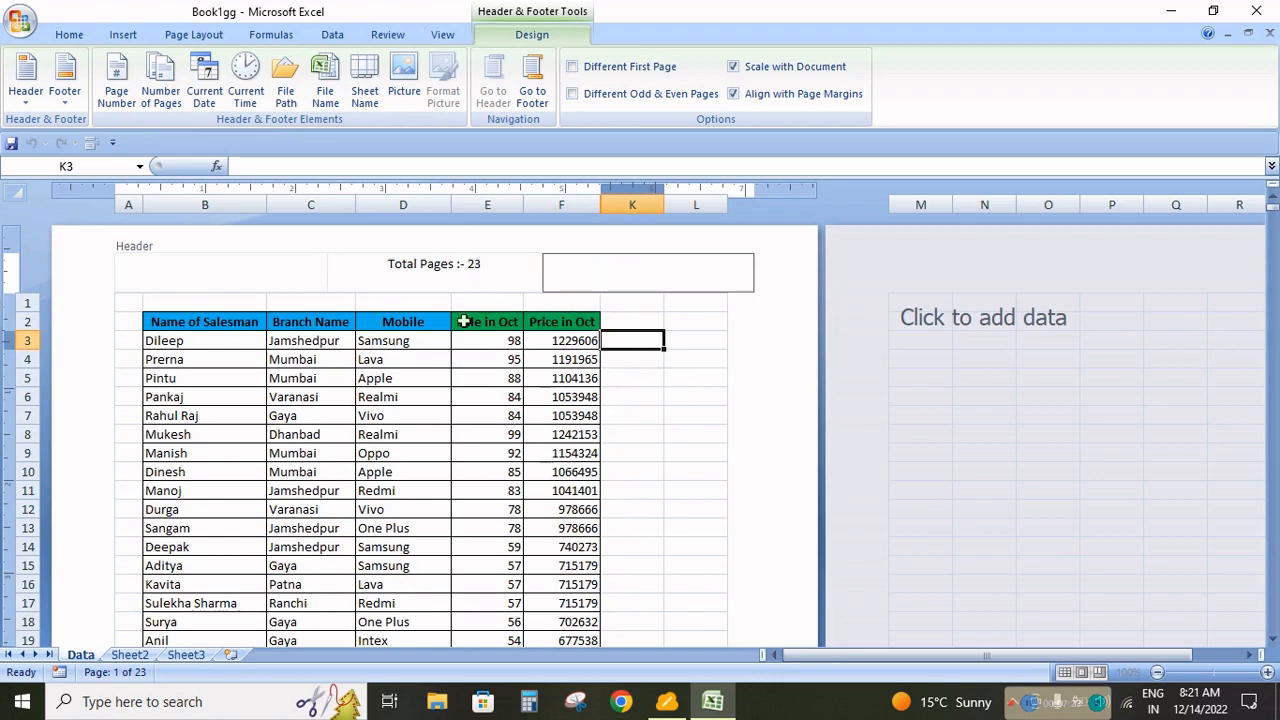
left_click(657, 471)
scroll(461, 423, "down", 5)
scroll(461, 423, "down", 10)
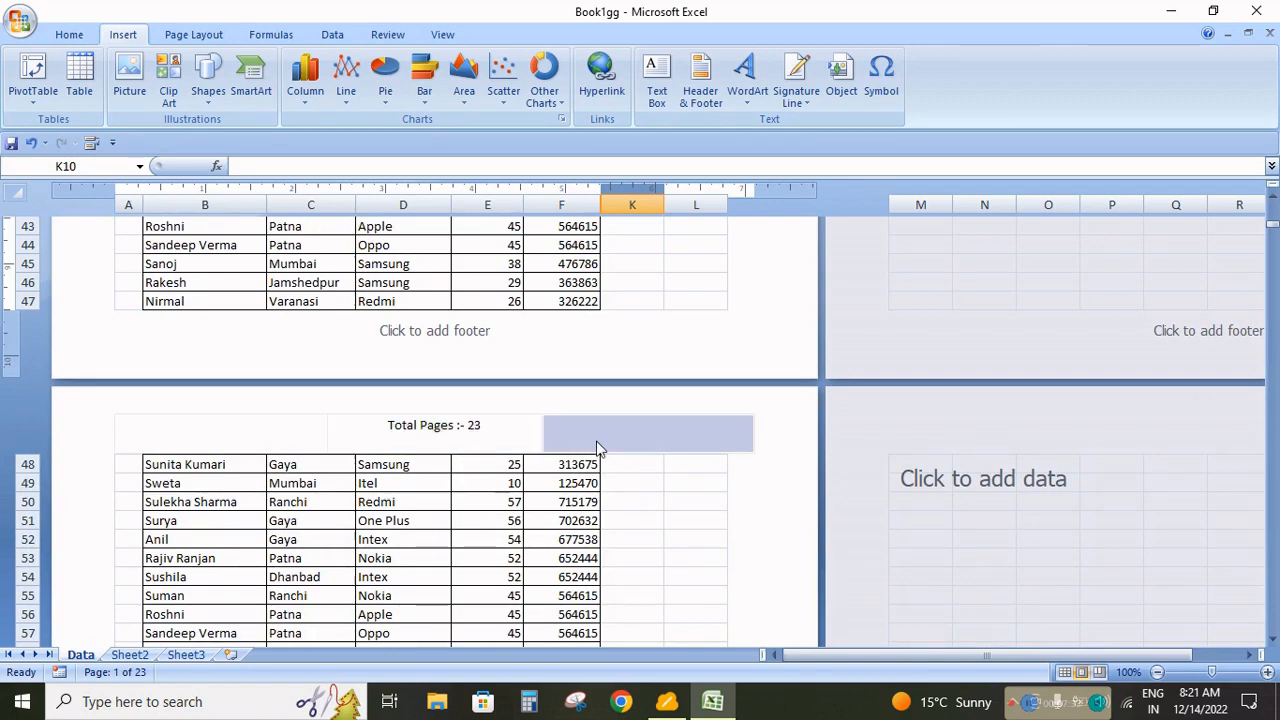
- Replace the center header with "Page &[Page] of &[Pages]" using the Page Number and Number of Pages elements, and check the following page
scroll(590, 440, "down", 17)
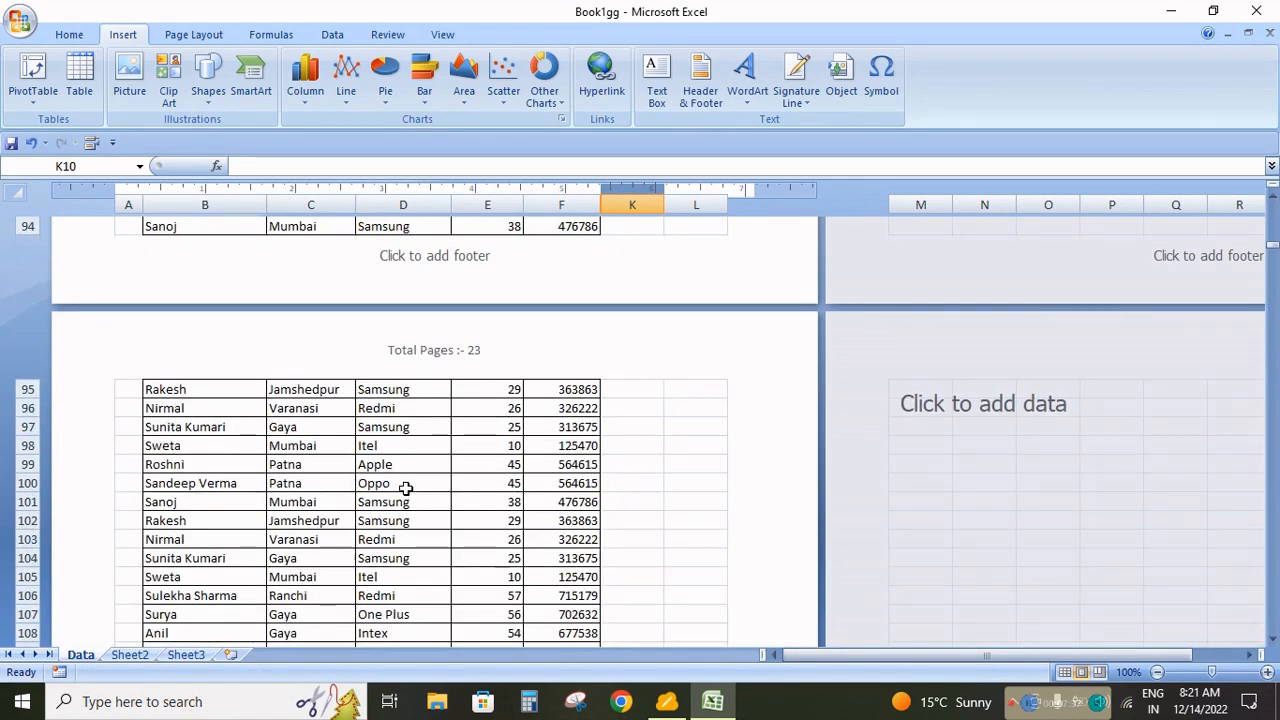
scroll(406, 488, "up", 20)
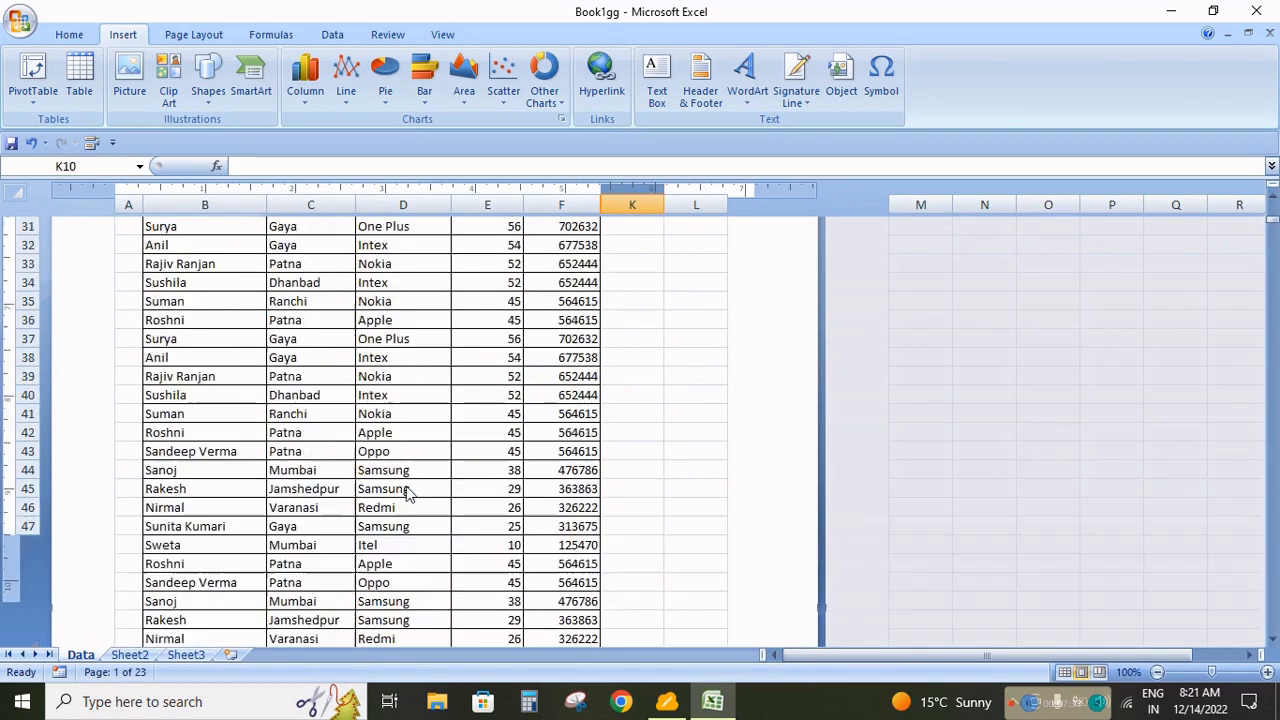
scroll(406, 488, "up", 10)
left_click(418, 278)
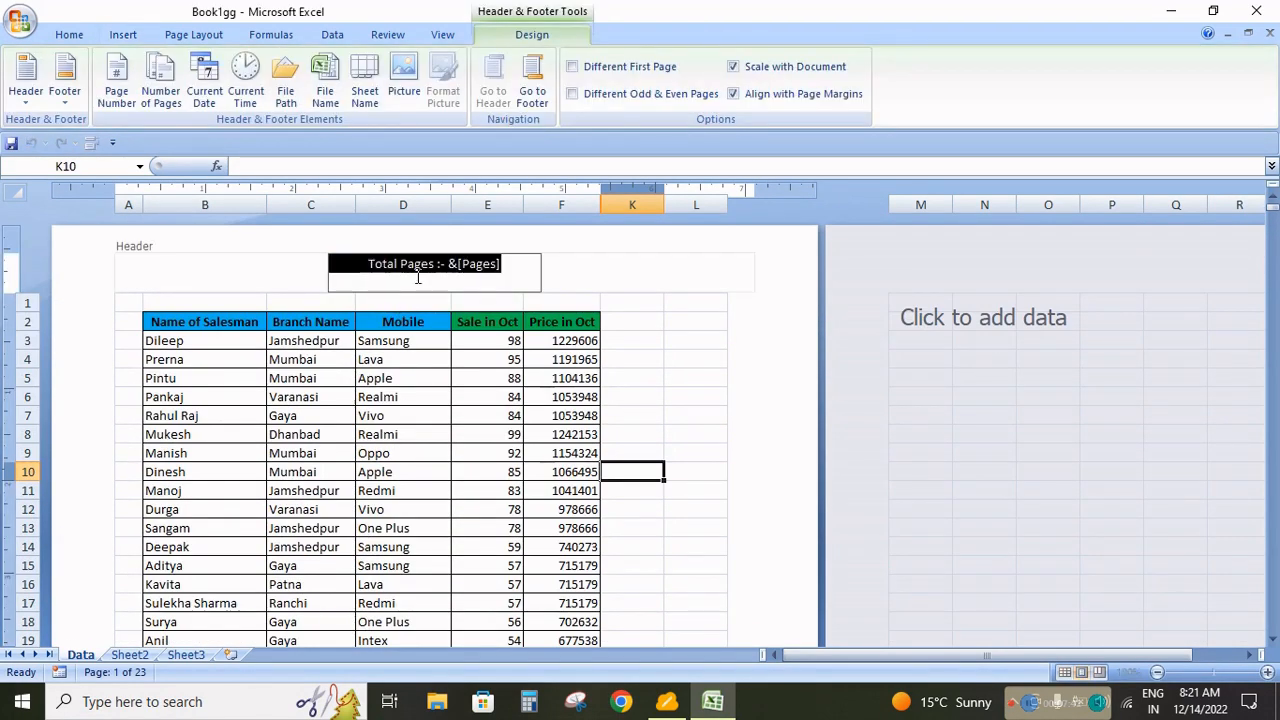
key("Delete")
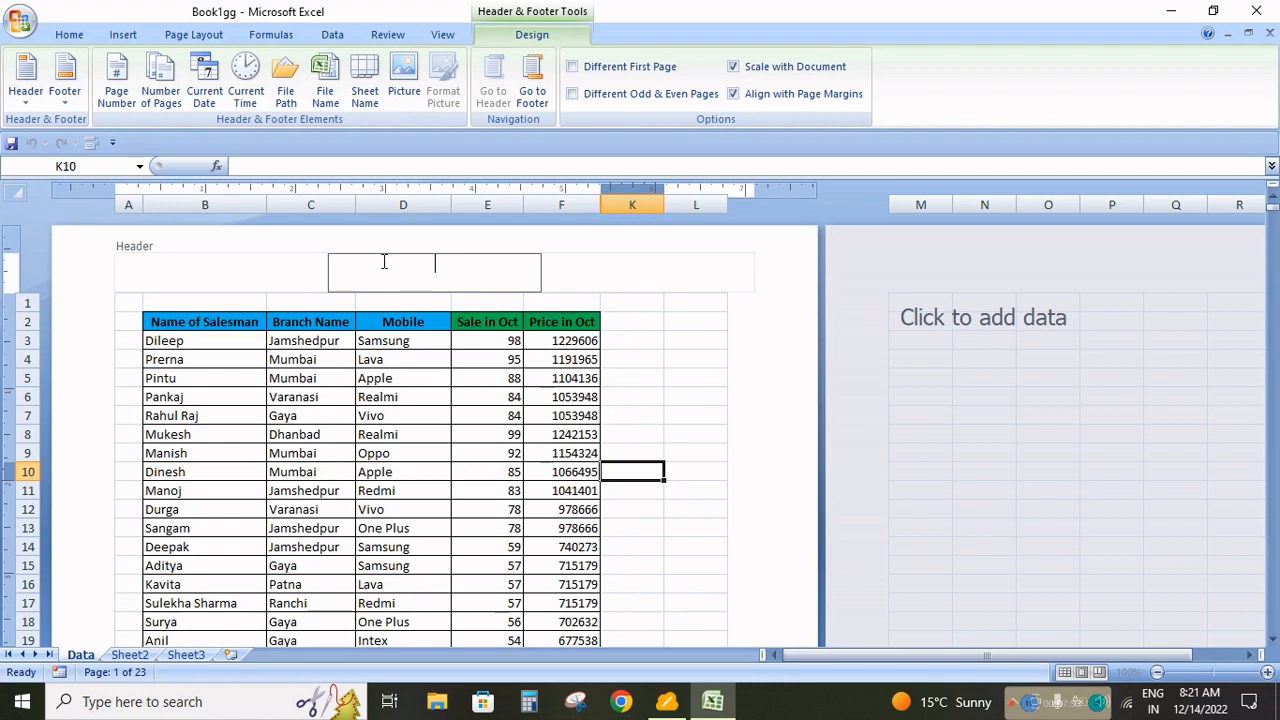
type("Page")
left_click(116, 92)
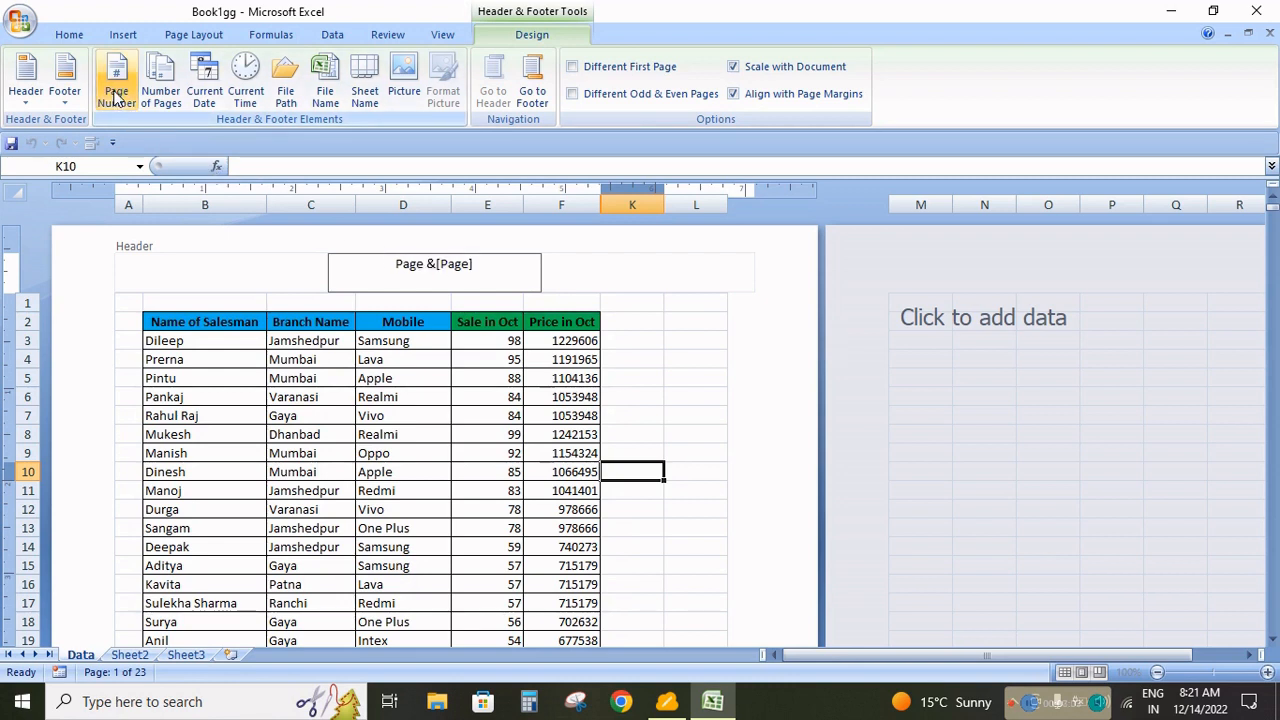
type("of")
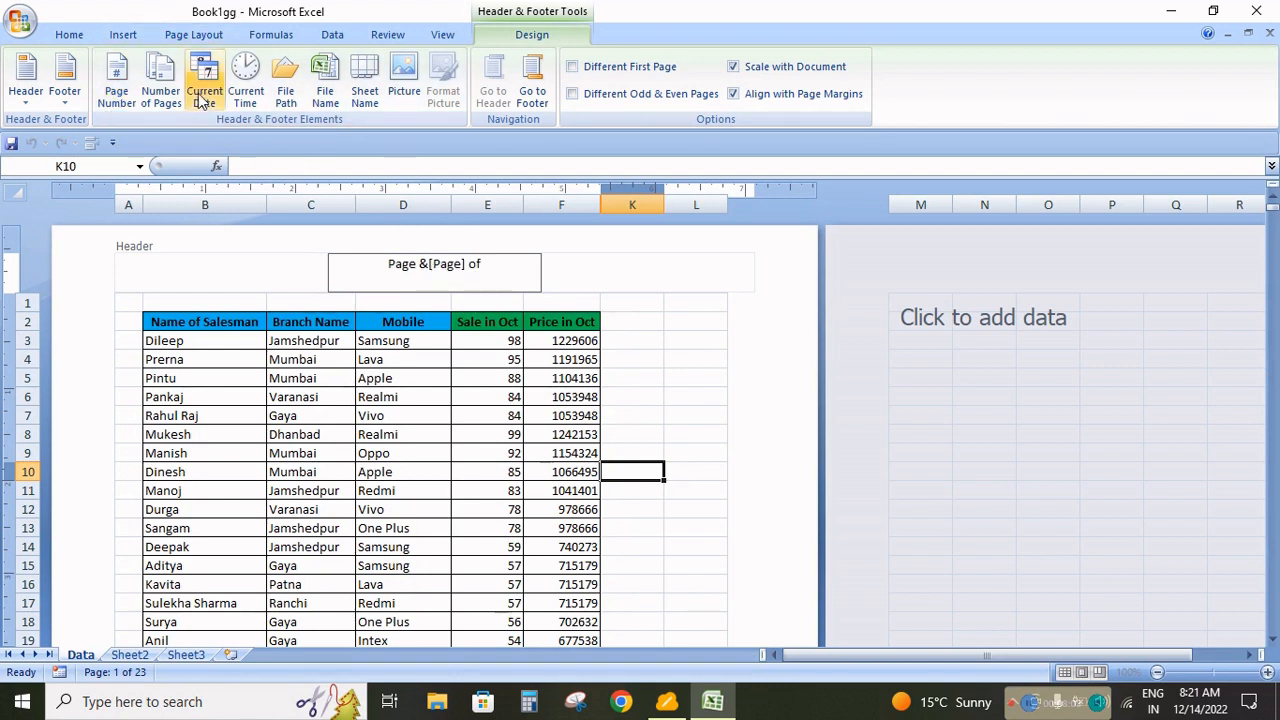
left_click(155, 70)
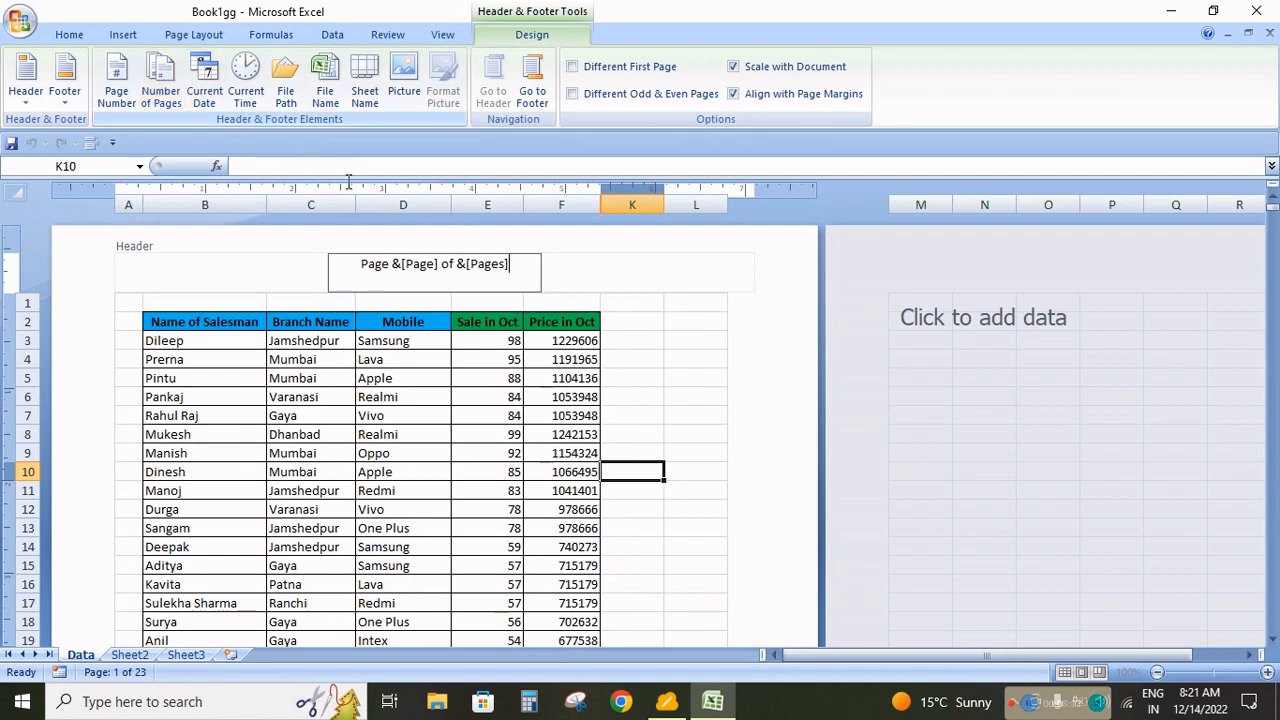
left_click(684, 356)
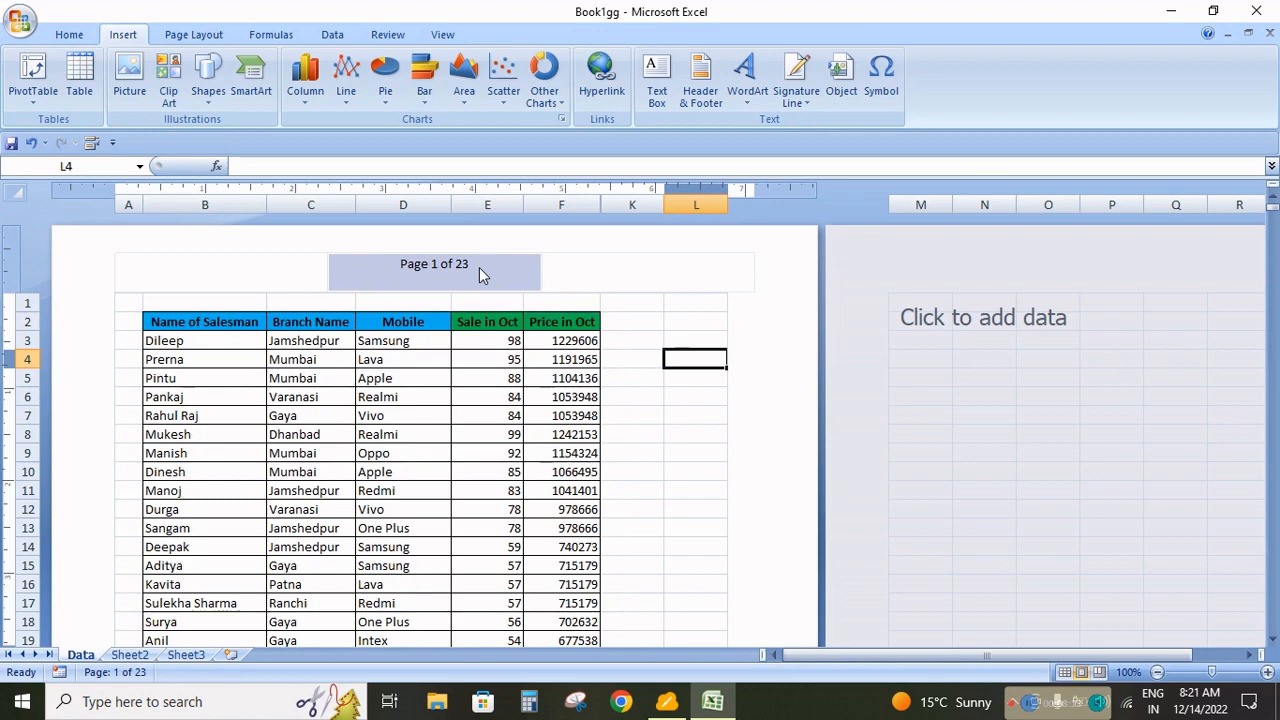
scroll(479, 267, "down", 14)
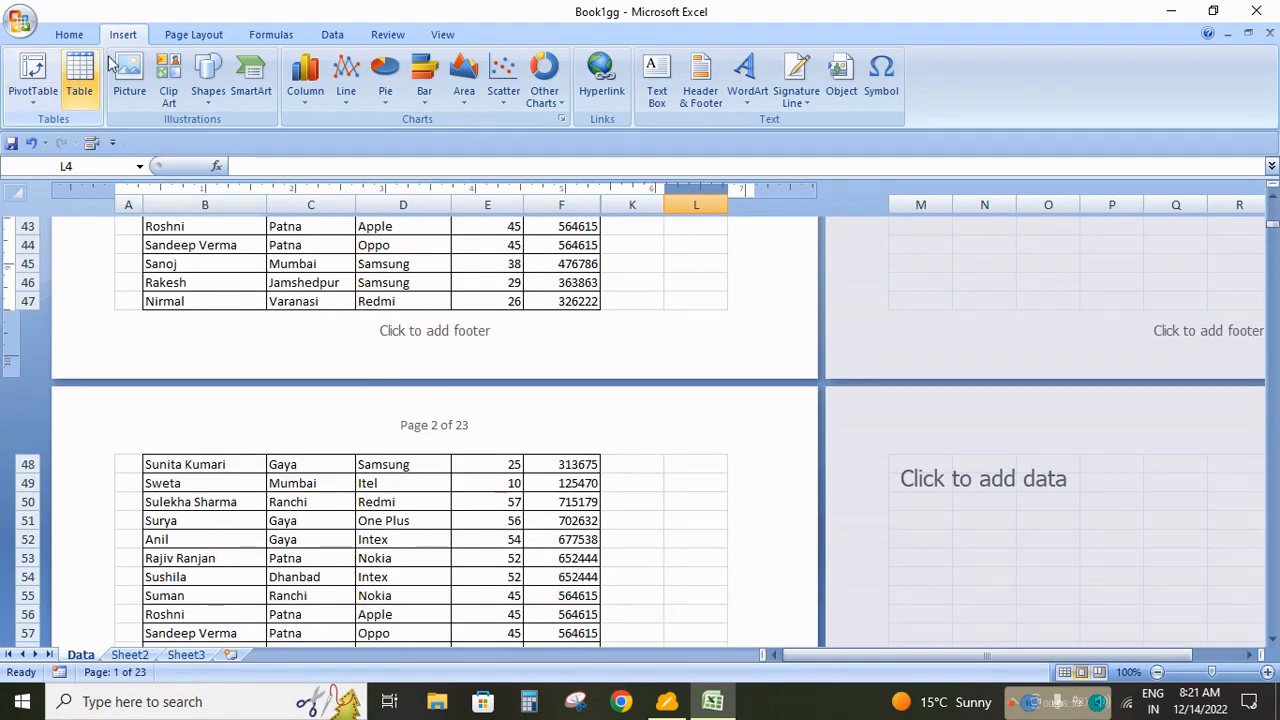
- Examine the list of preset headers for comparison and check the custom page numbering header across the pages
left_click(180, 35)
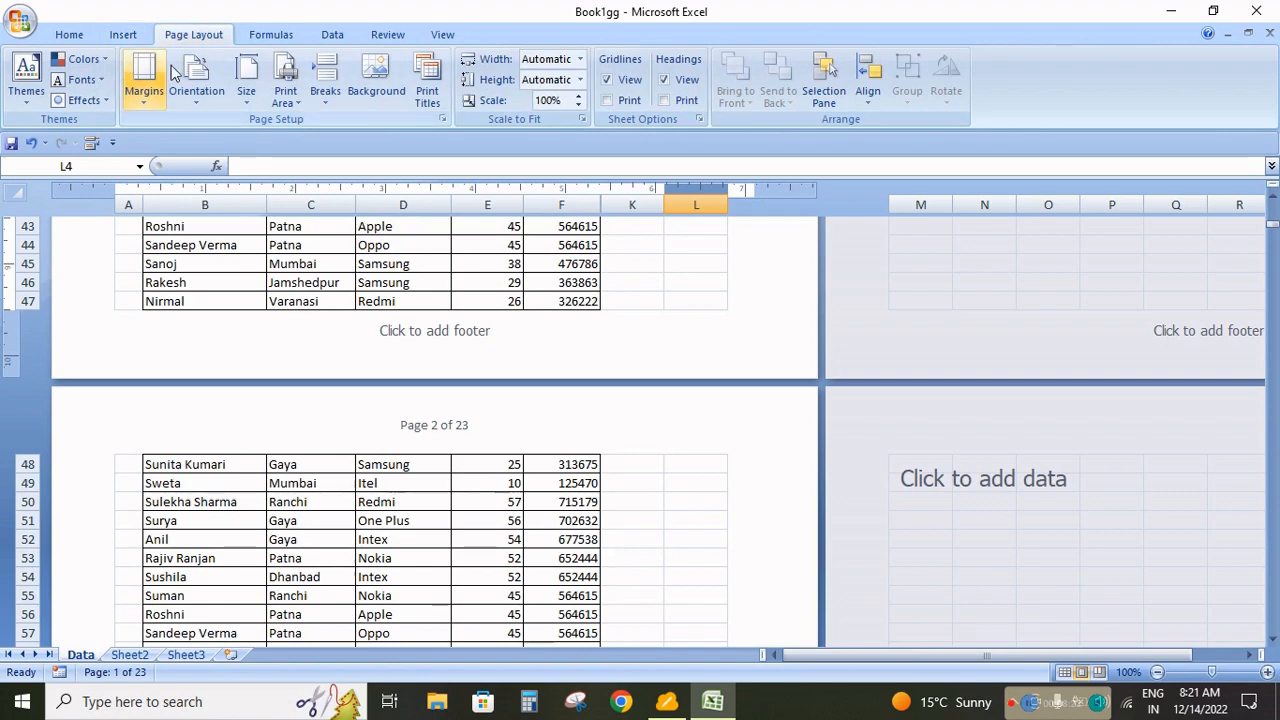
left_click(123, 35)
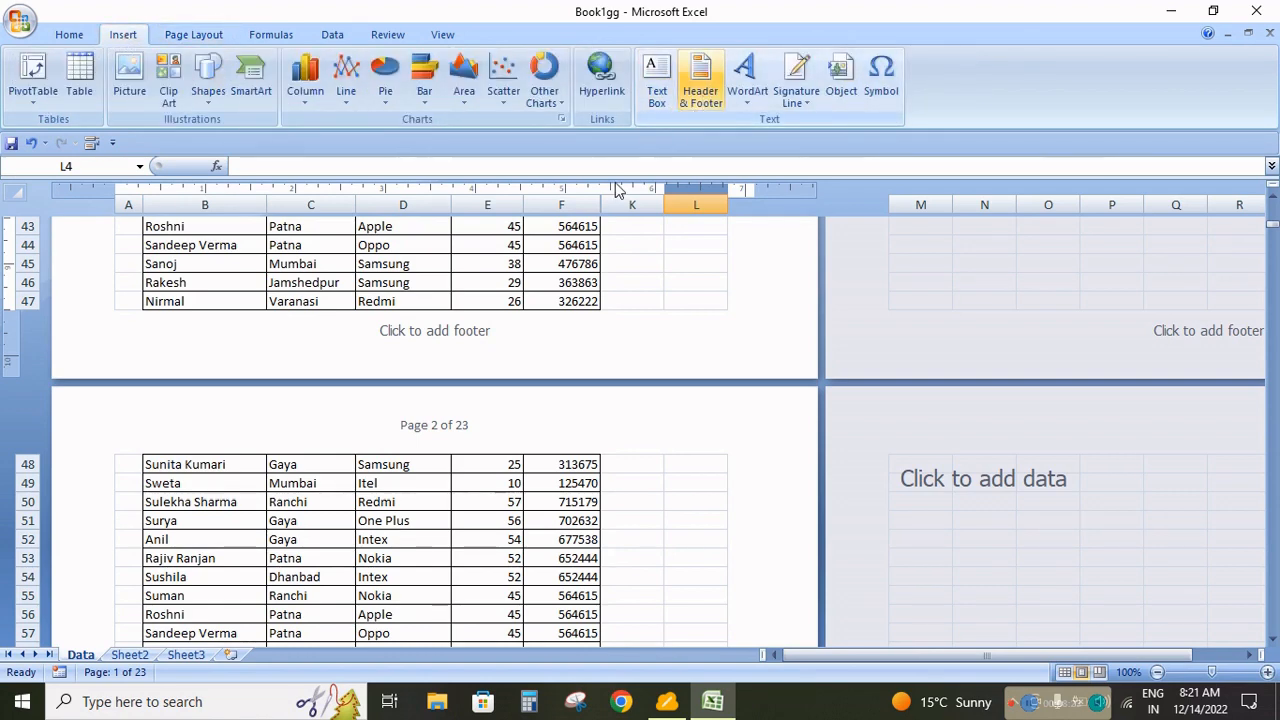
scroll(330, 373, "up", 14)
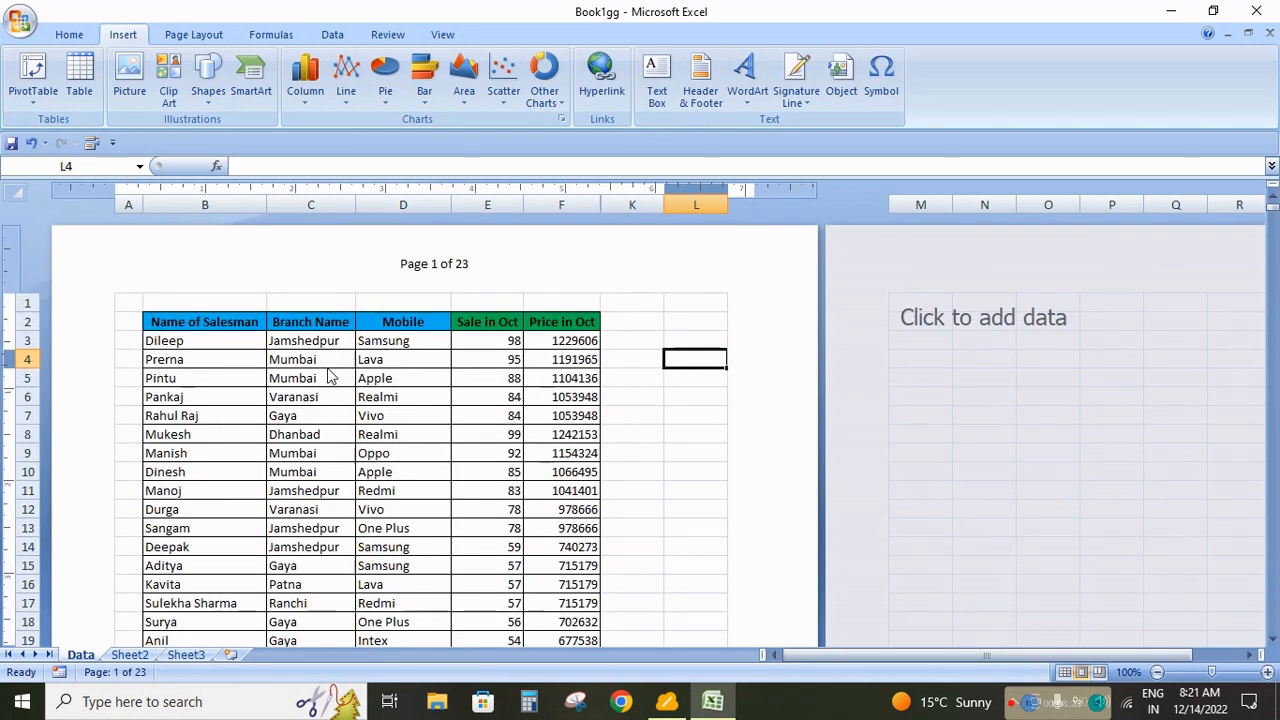
left_click(309, 282)
left_click(30, 106)
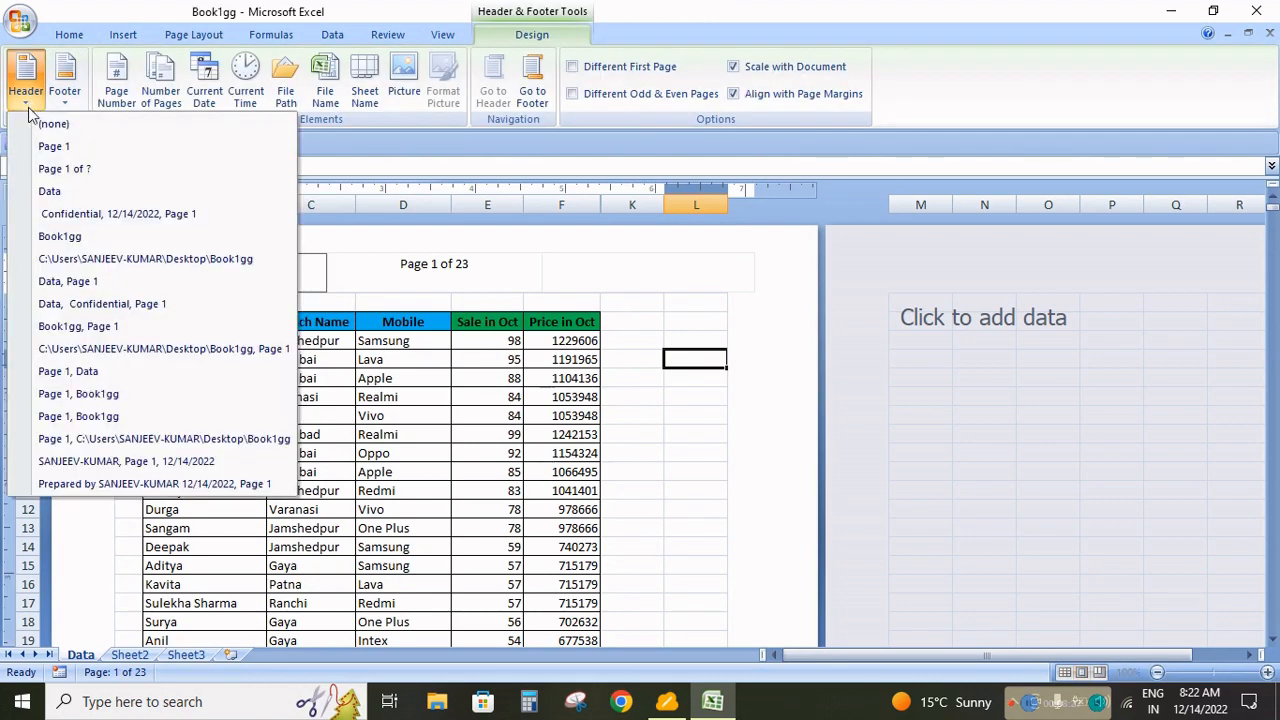
left_click(641, 401)
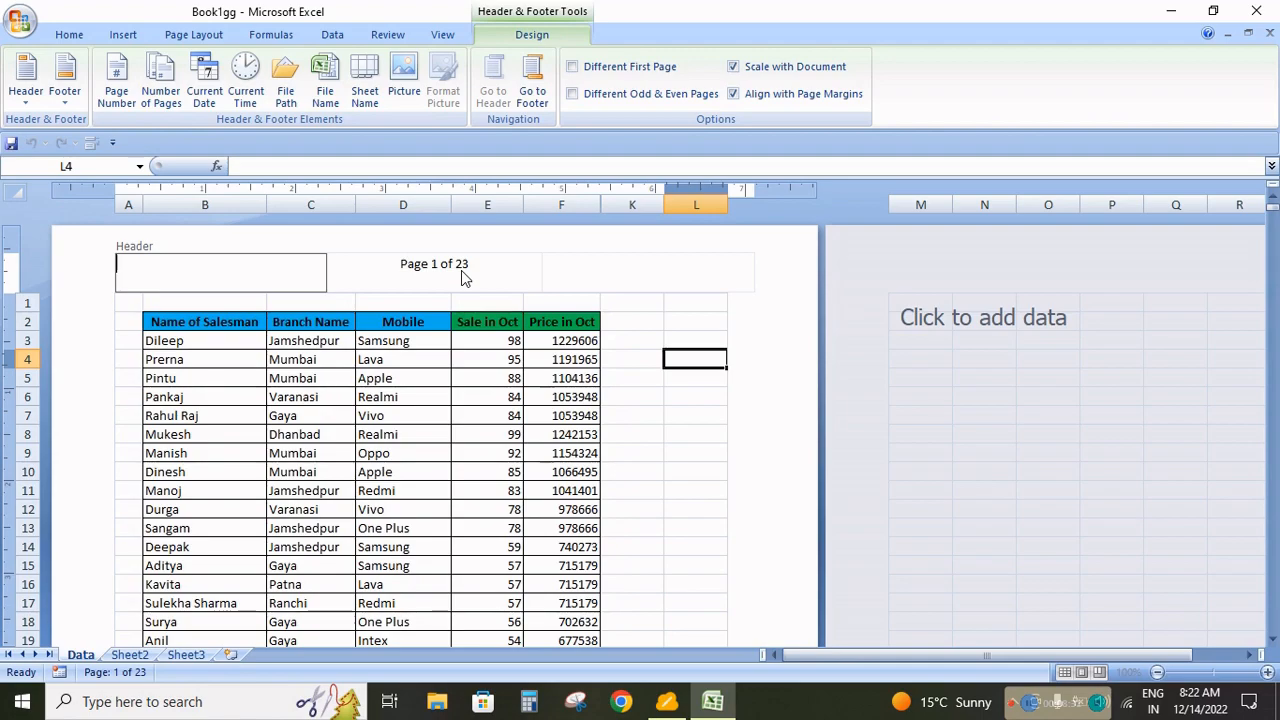
left_click(754, 431)
scroll(481, 420, "down", 5)
scroll(481, 420, "down", 20)
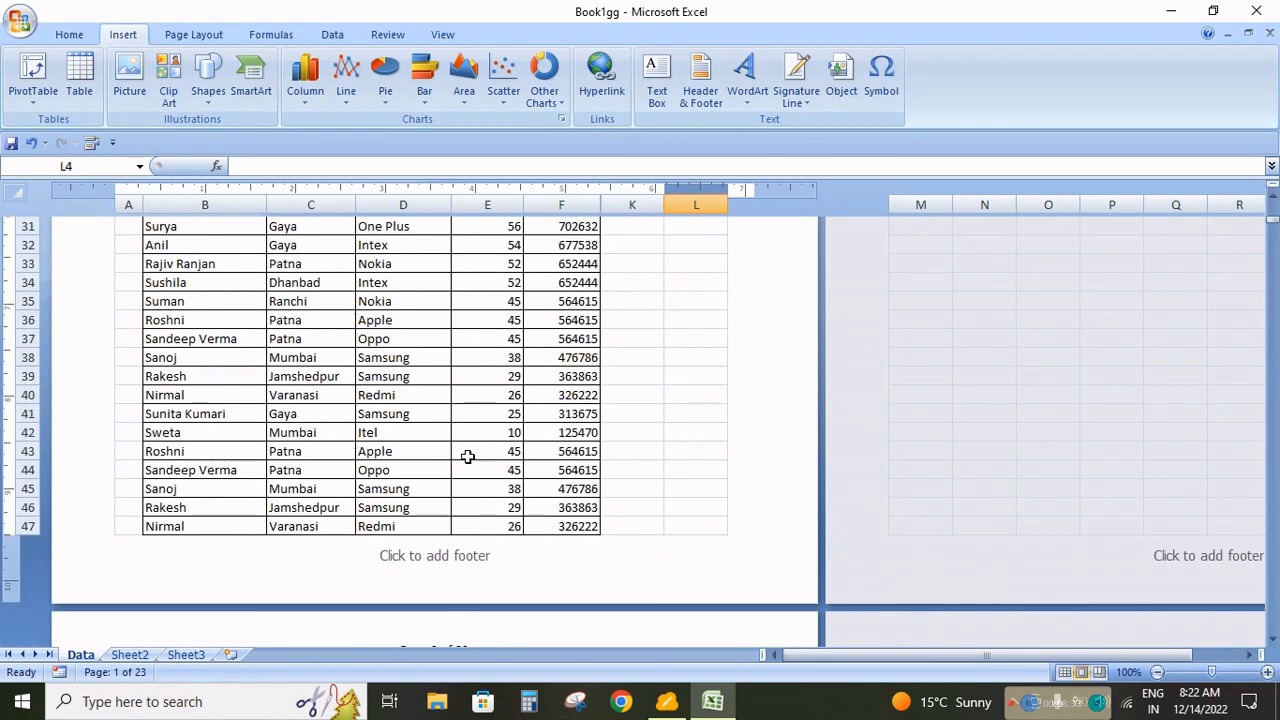
scroll(467, 456, "up", 20)
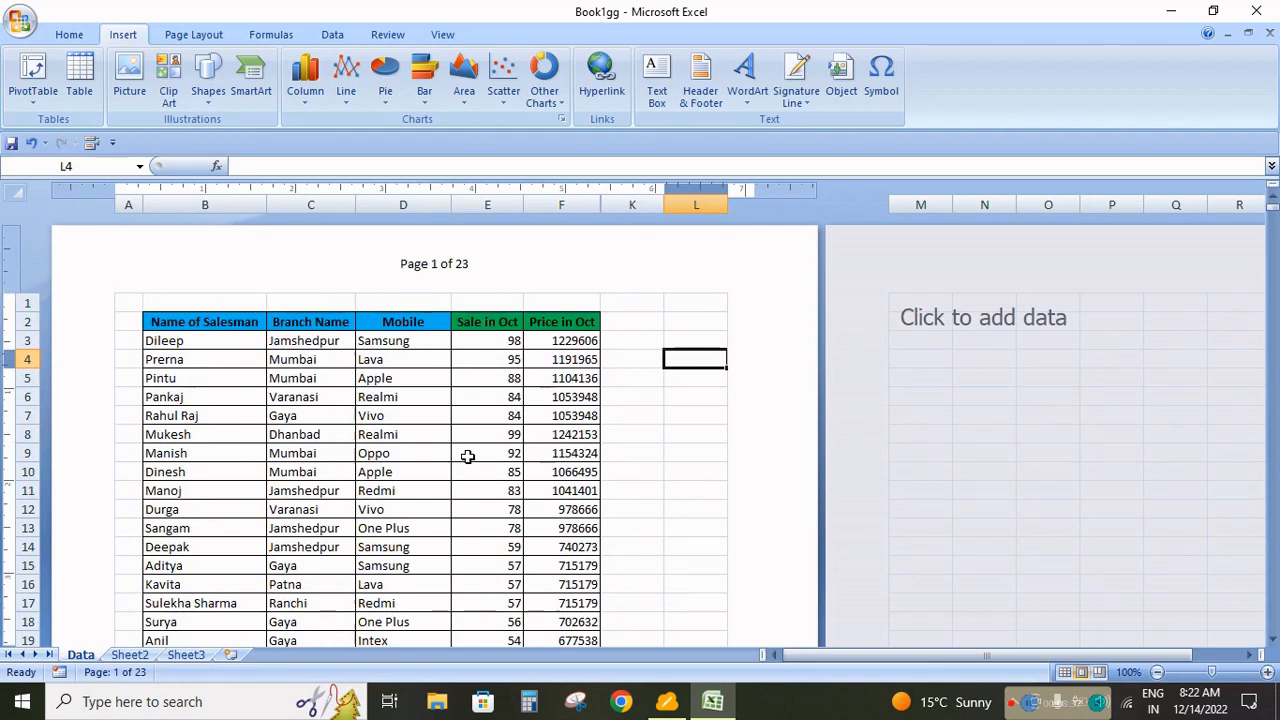
- Replace the center header with the Page Number element directly followed by Number of Pages, without any text between them
left_click(482, 264)
key("Delete")
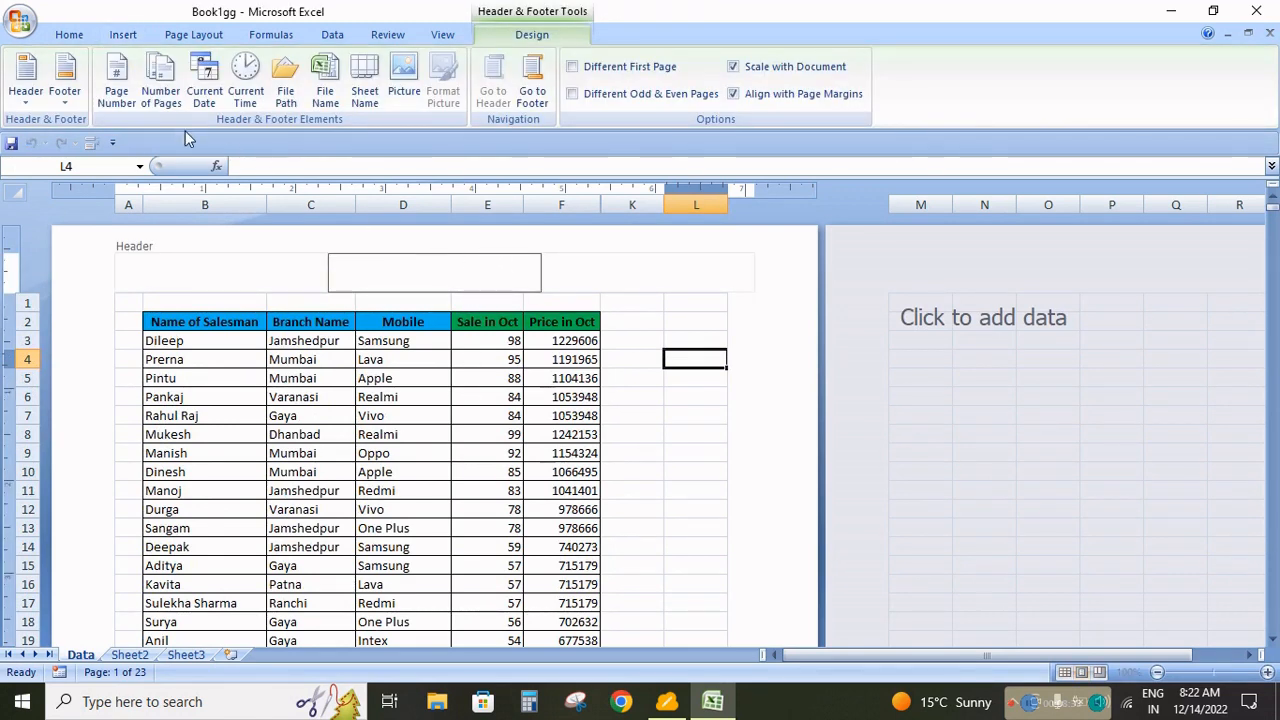
left_click(116, 85)
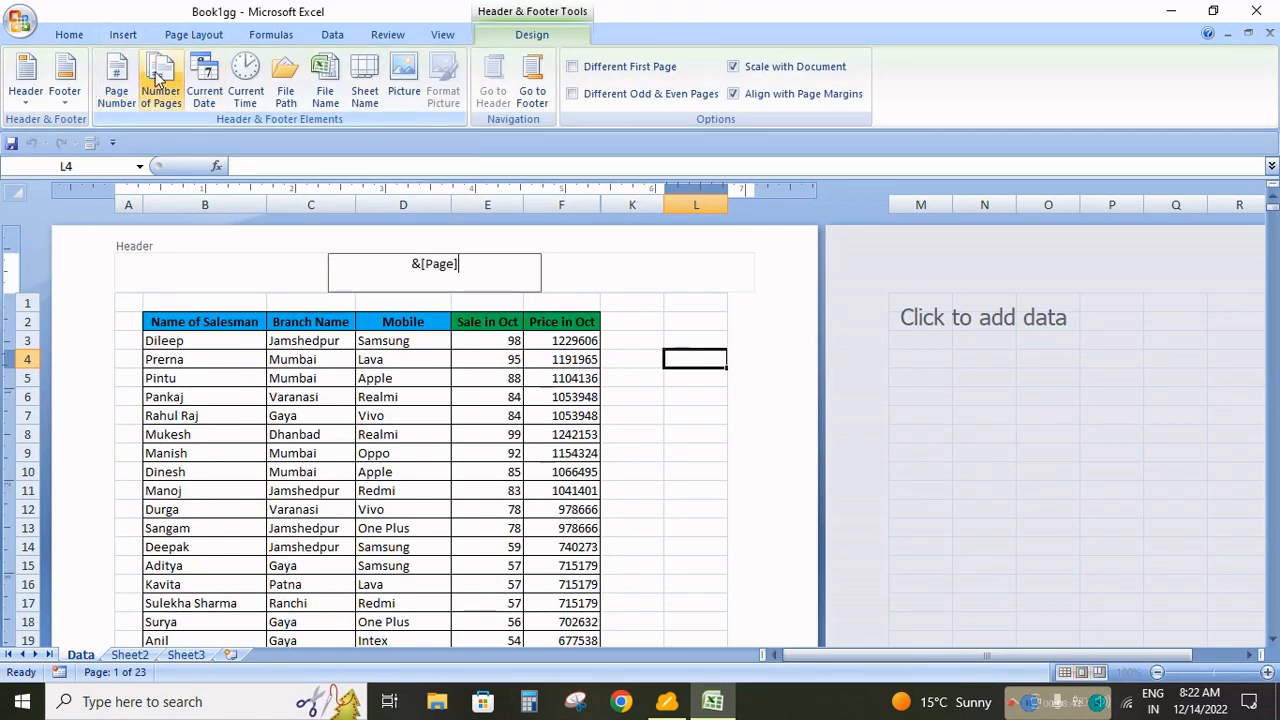
left_click(160, 85)
left_click(666, 430)
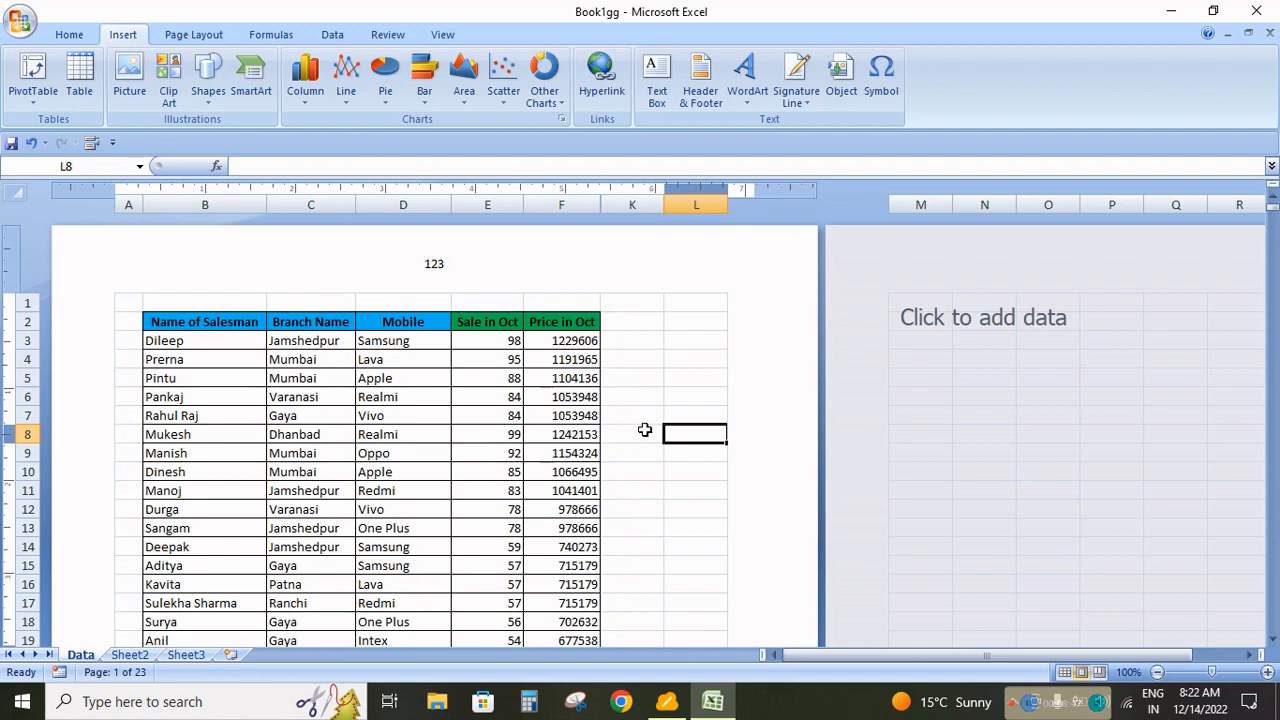
- Rebuild the center header as "Page &[Page] of &[Pages]", adding the words "Page" and "of" around the elements
left_click(433, 270)
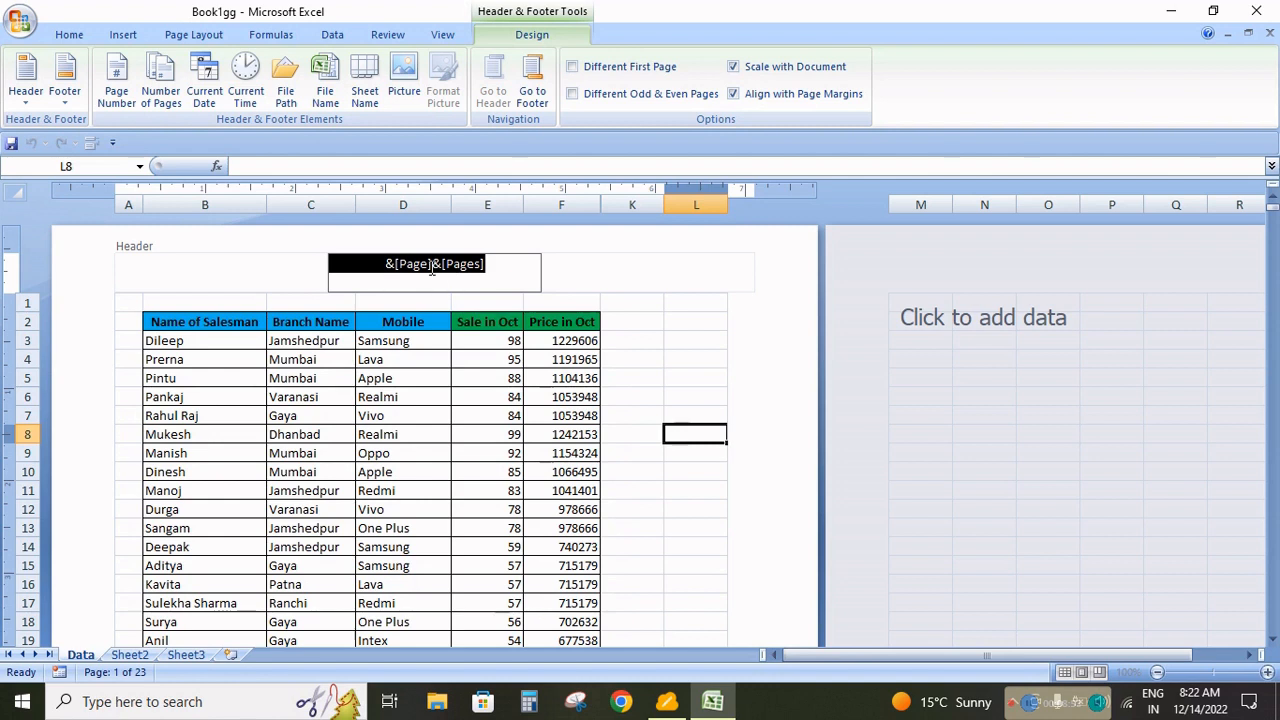
key("Delete")
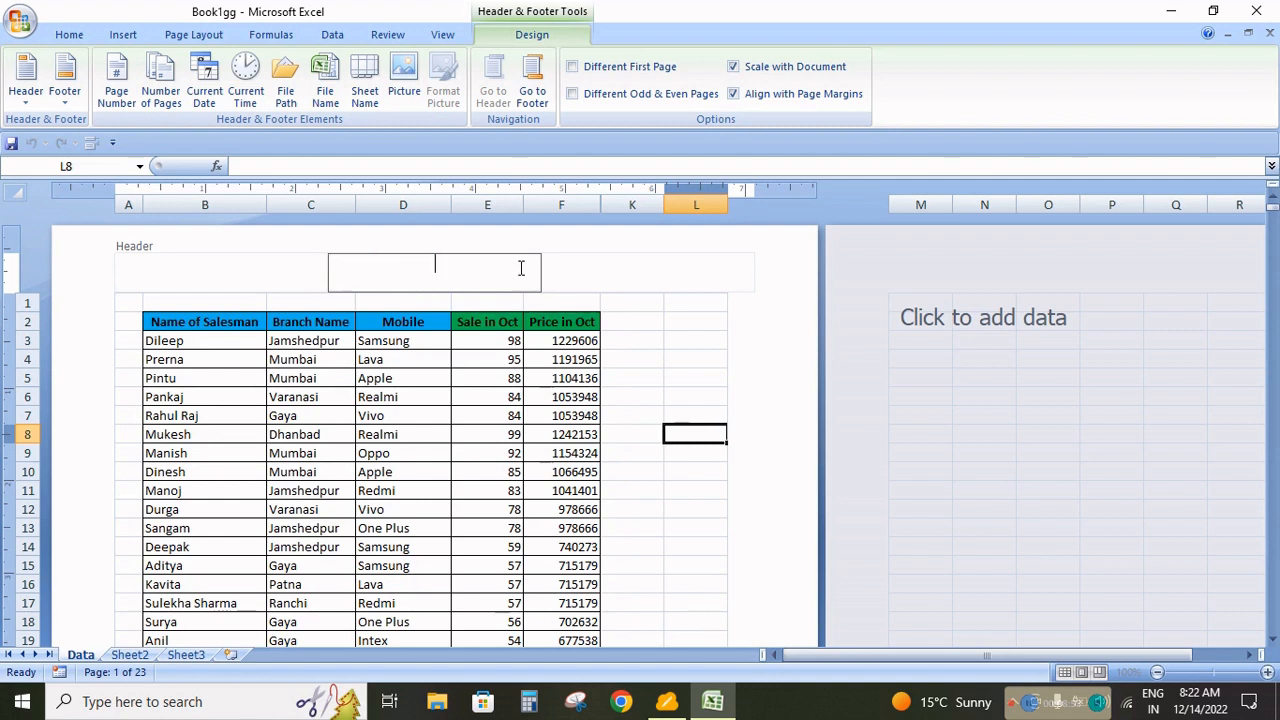
type("Page")
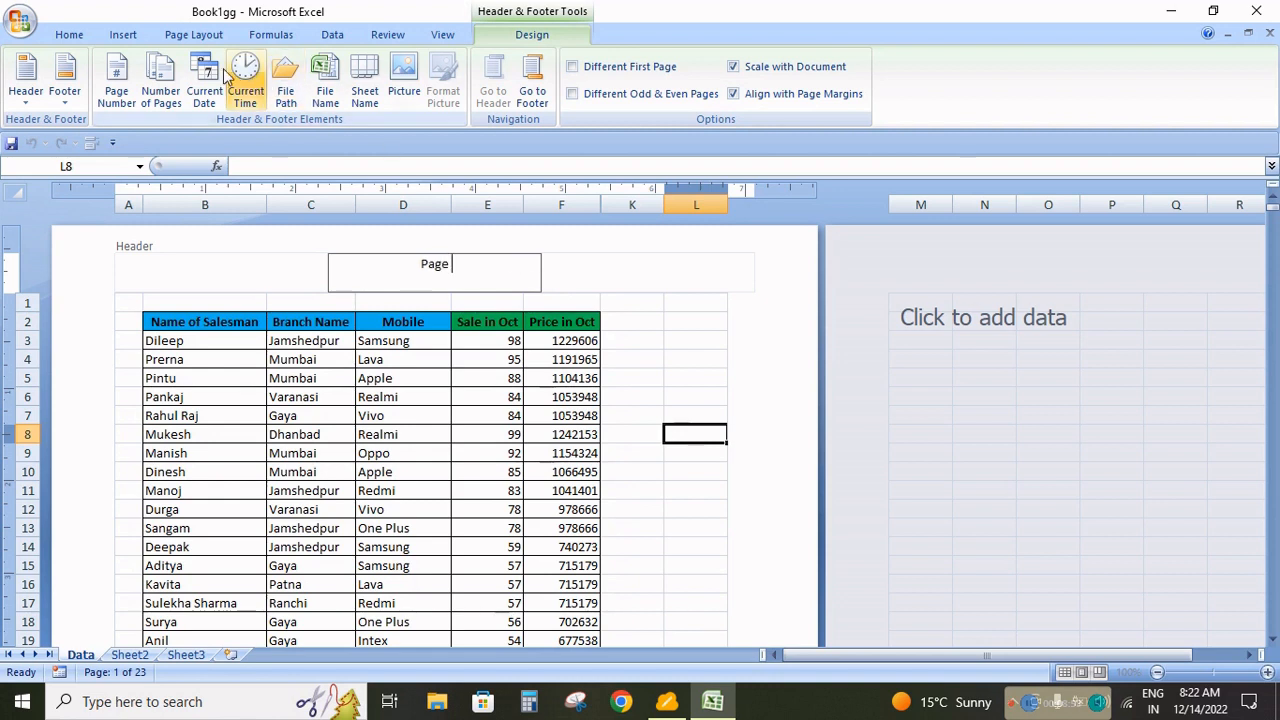
left_click(120, 82)
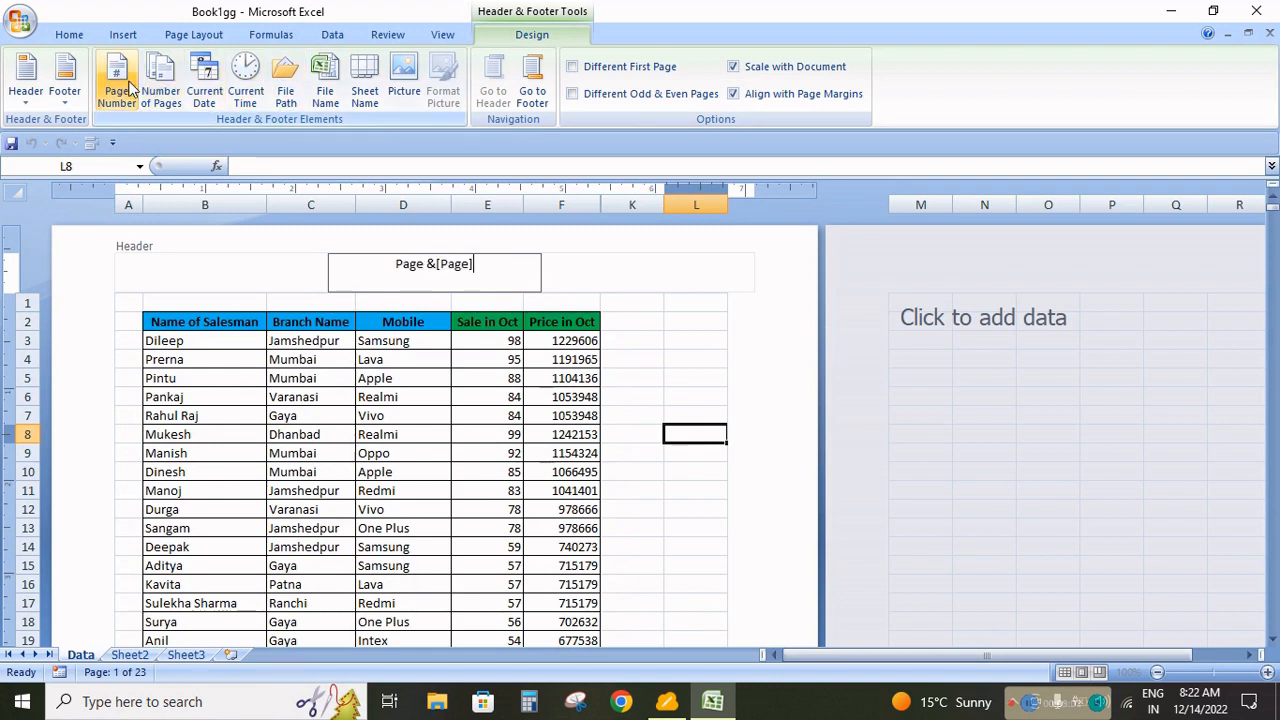
type("of")
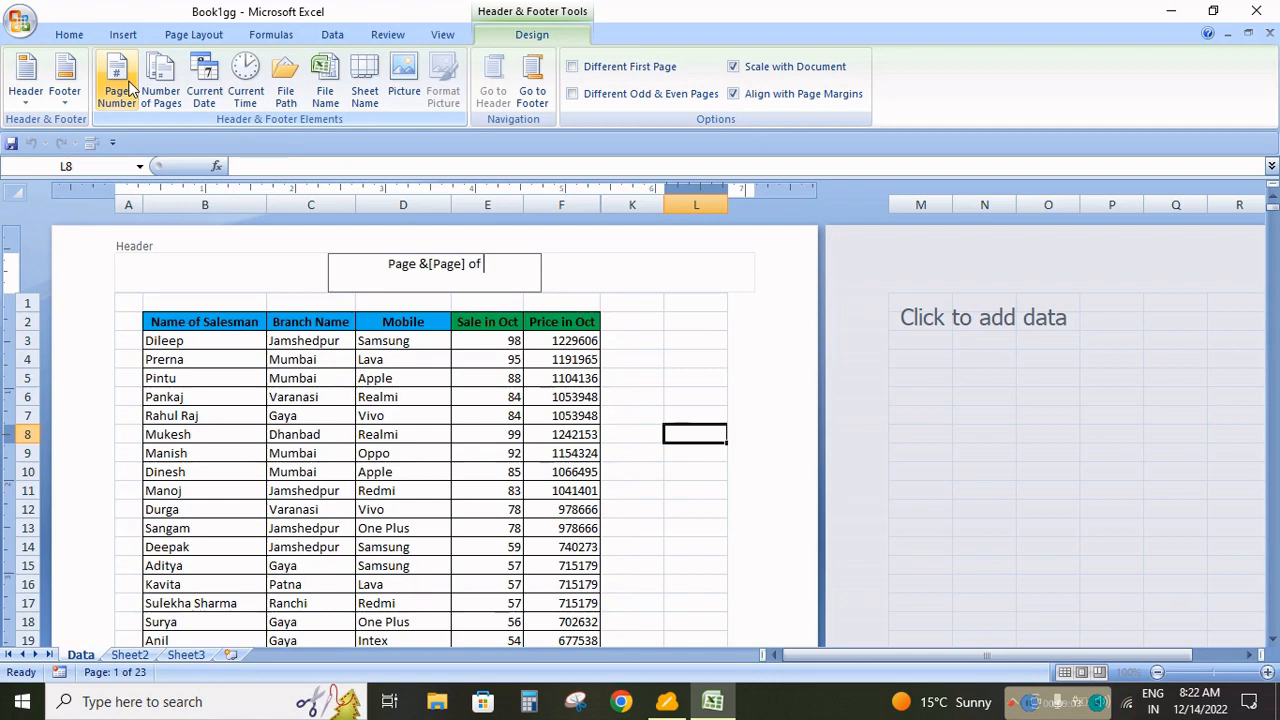
left_click(181, 82)
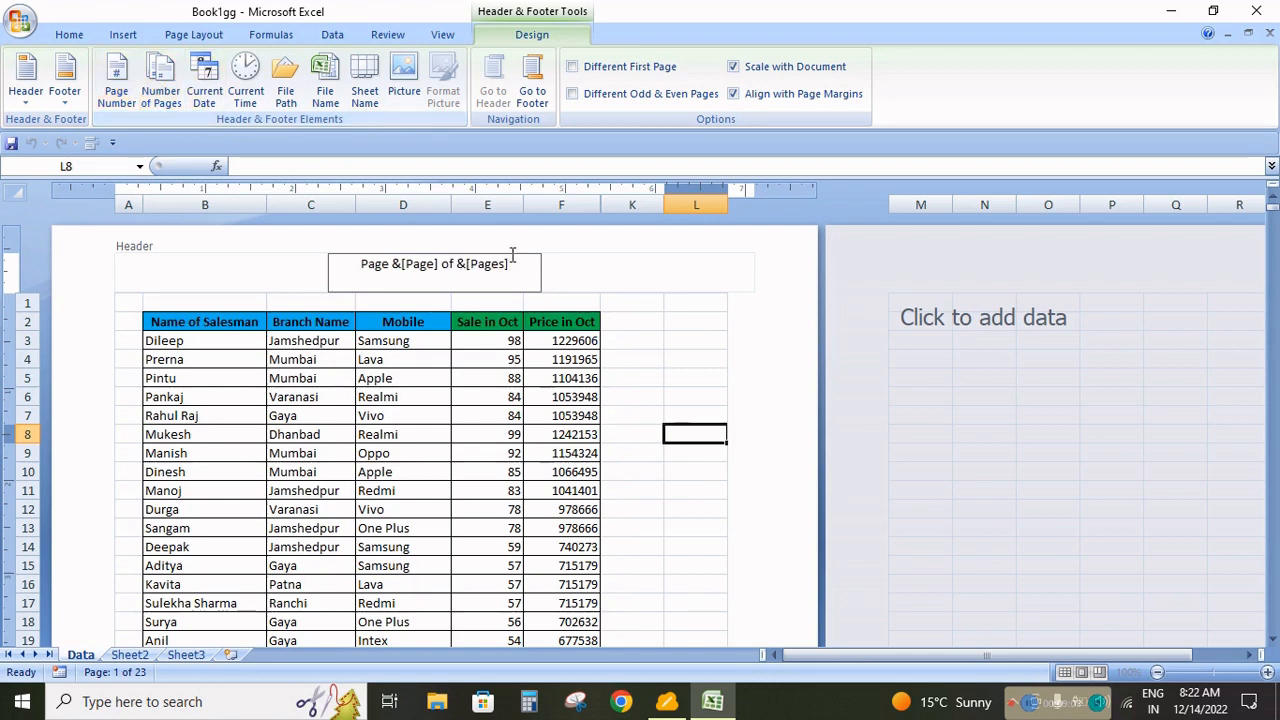
left_click(704, 379)
scroll(429, 423, "down", 10)
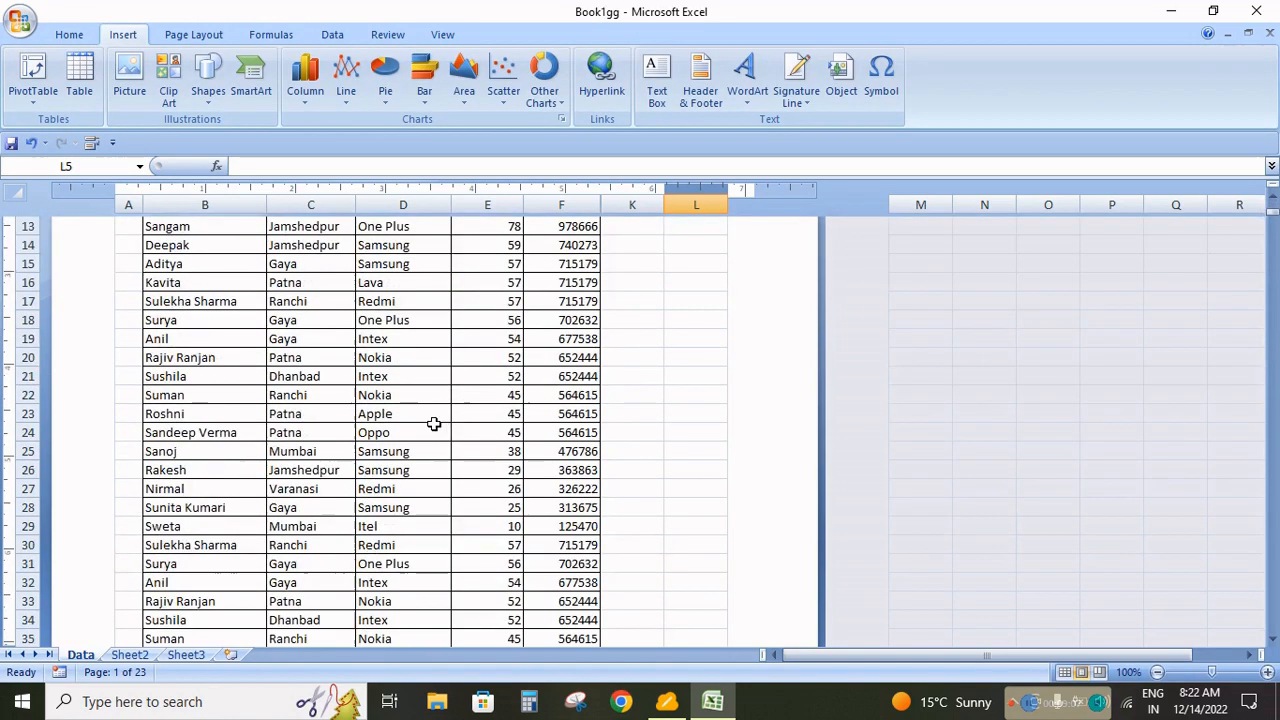
scroll(408, 437, "up", 10)
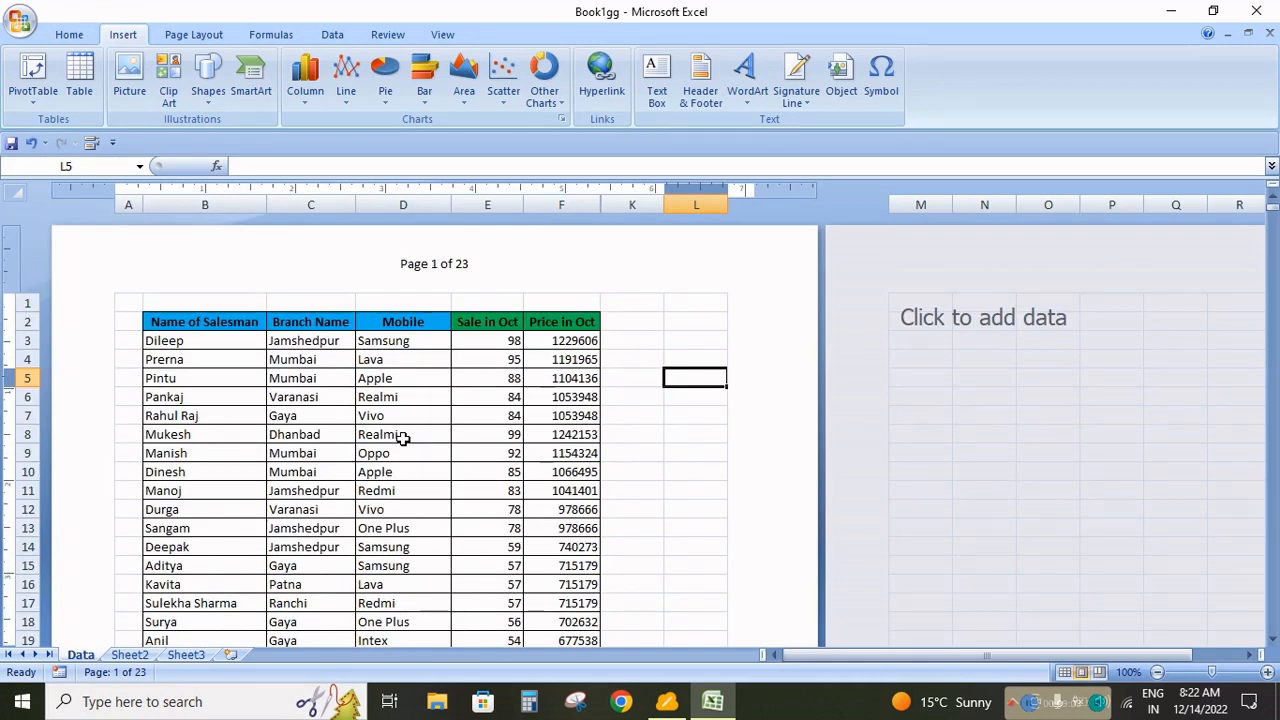
- Replace the page numbering in the center header section with the Current Date element
left_click(483, 278)
key("Delete")
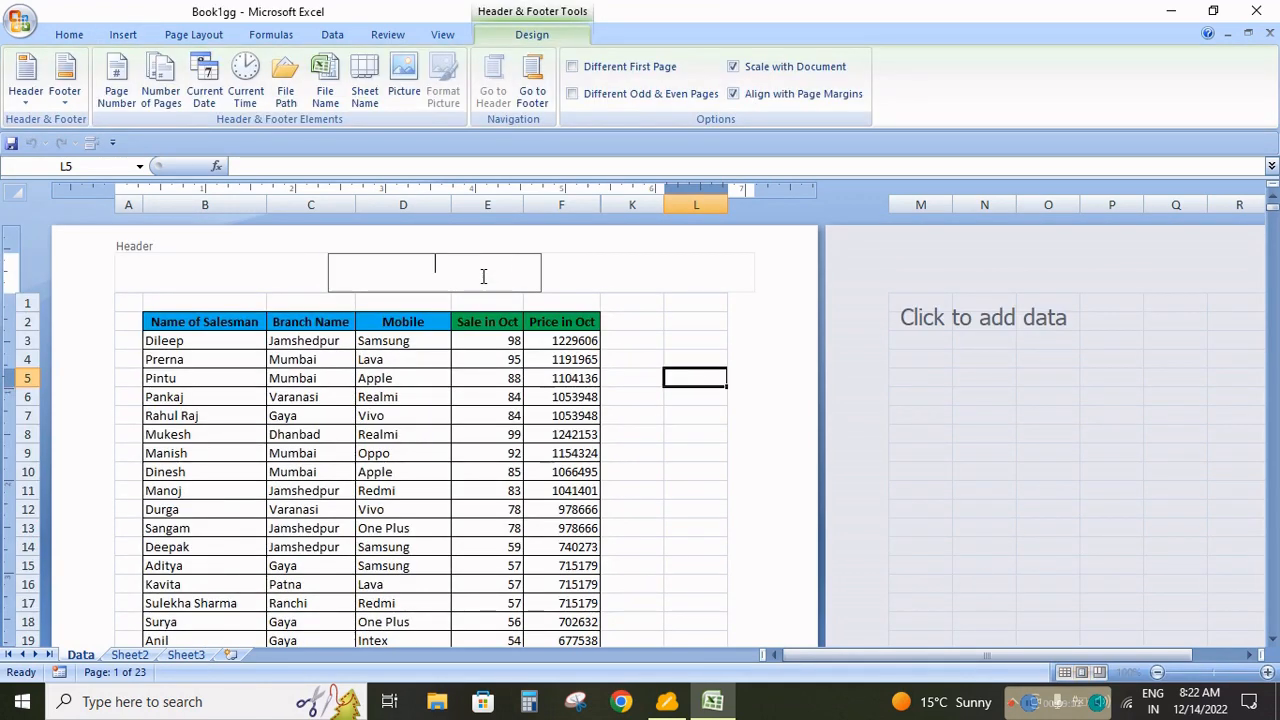
left_click(207, 92)
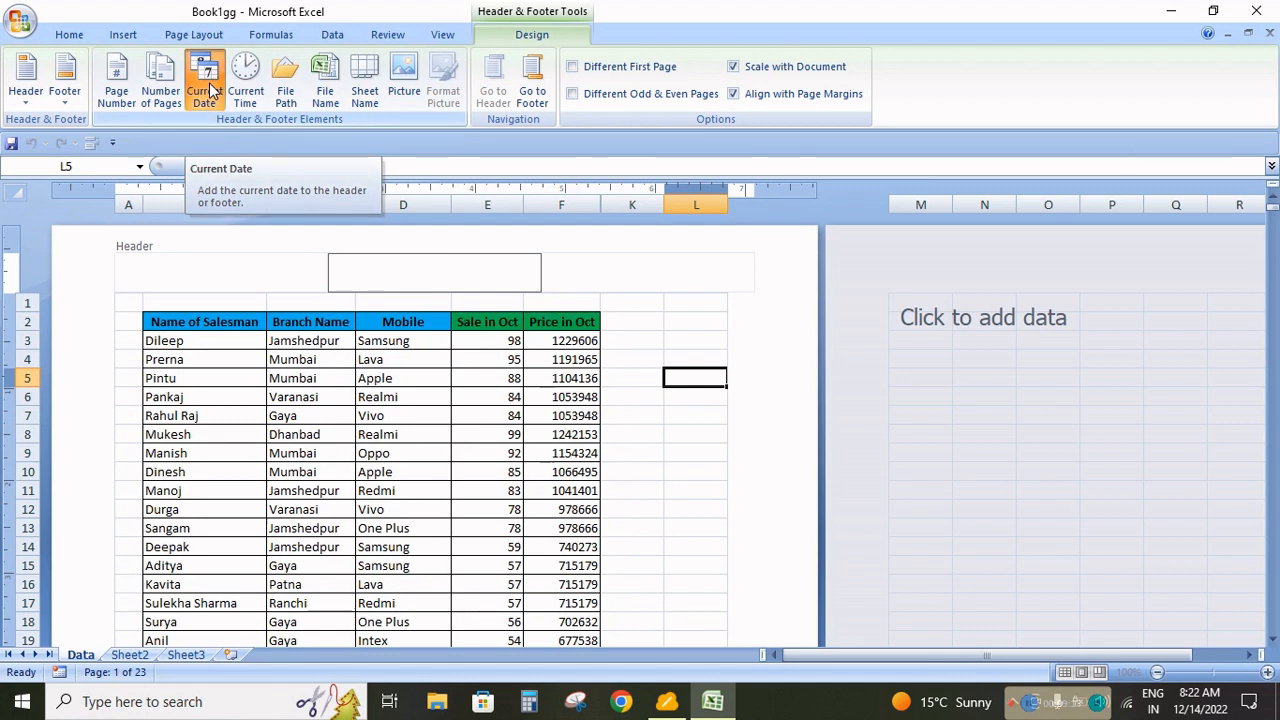
left_click(654, 413)
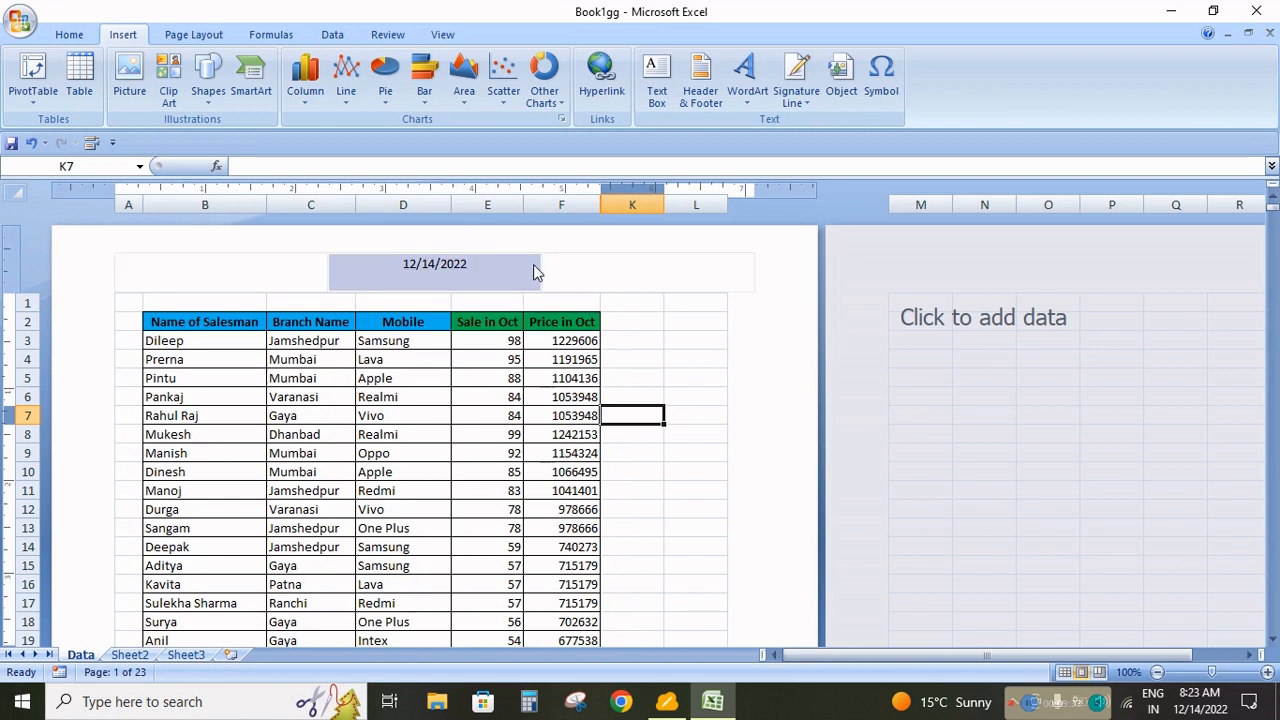
- Replace the date in the center header section with the Current Time element and check it on the sheet's pages
left_click(490, 267)
key("Delete")
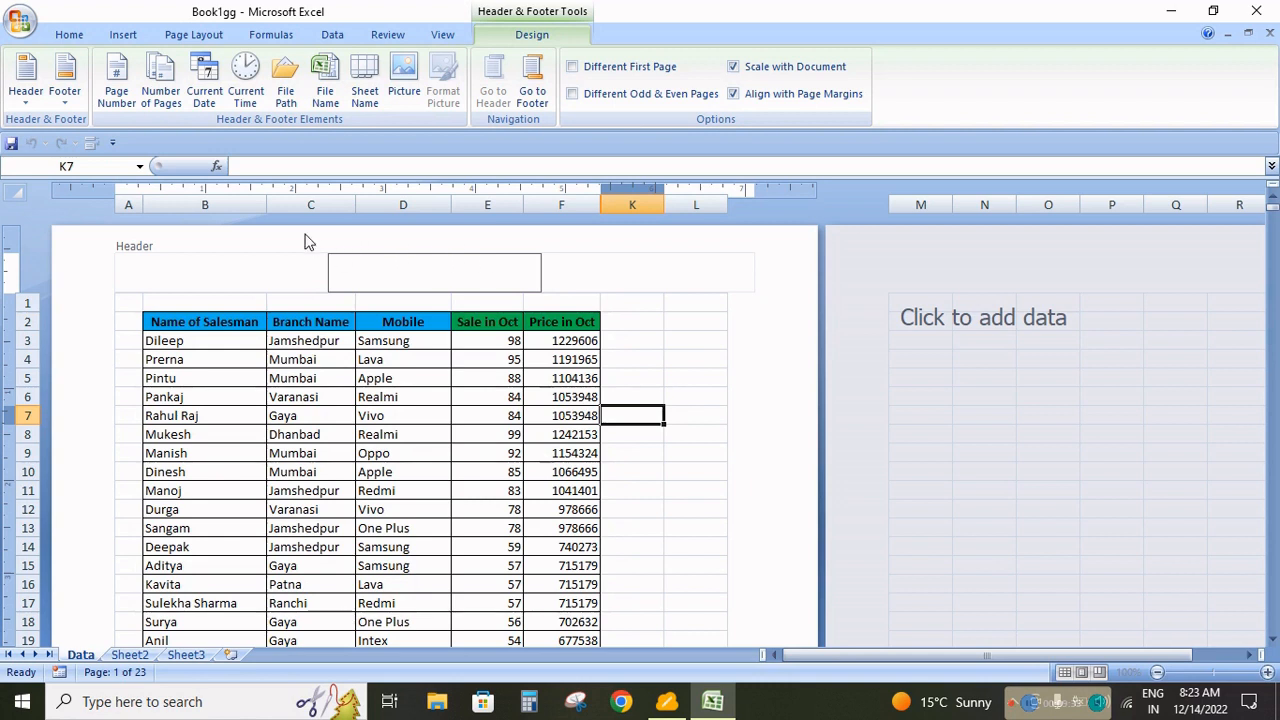
left_click(247, 92)
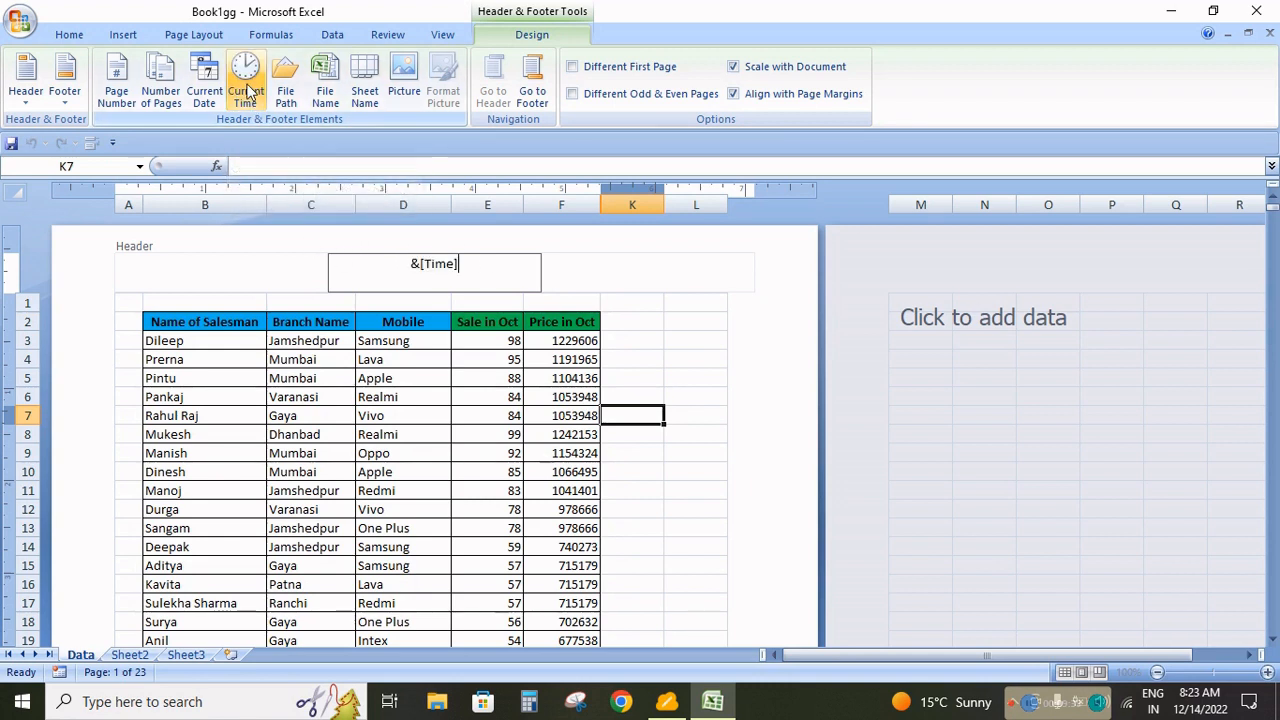
left_click(687, 281)
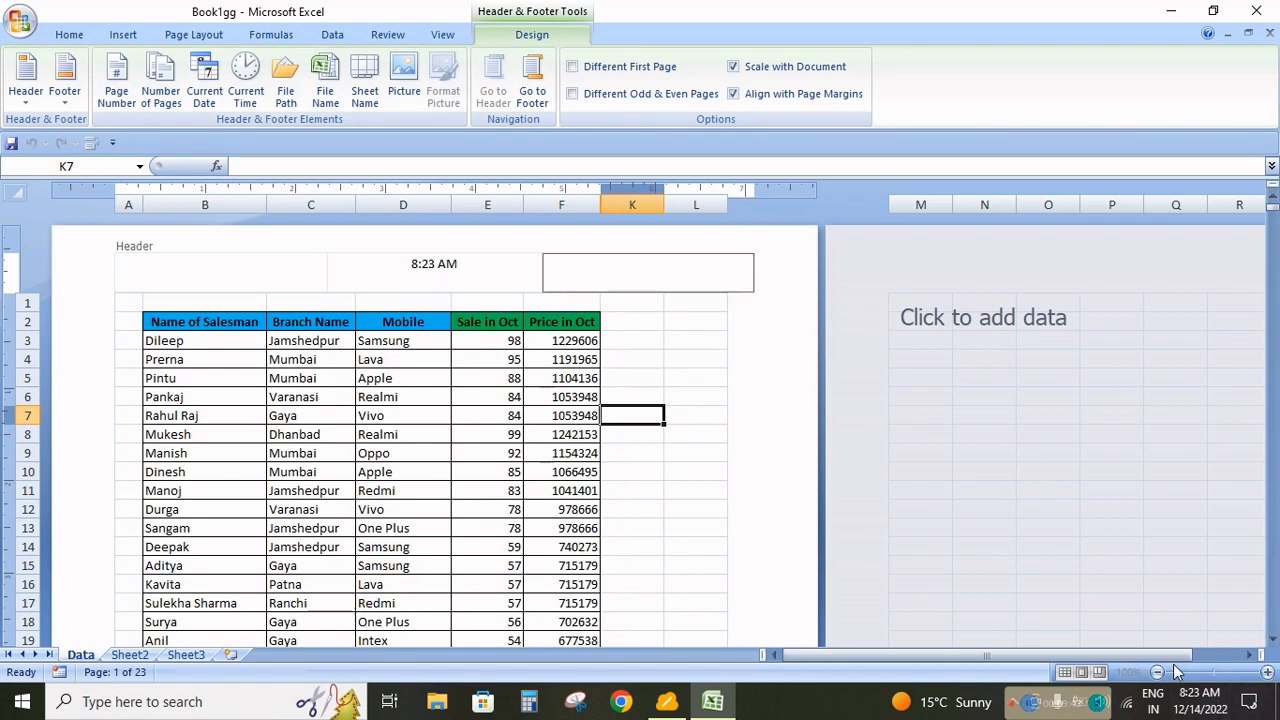
left_click(685, 462)
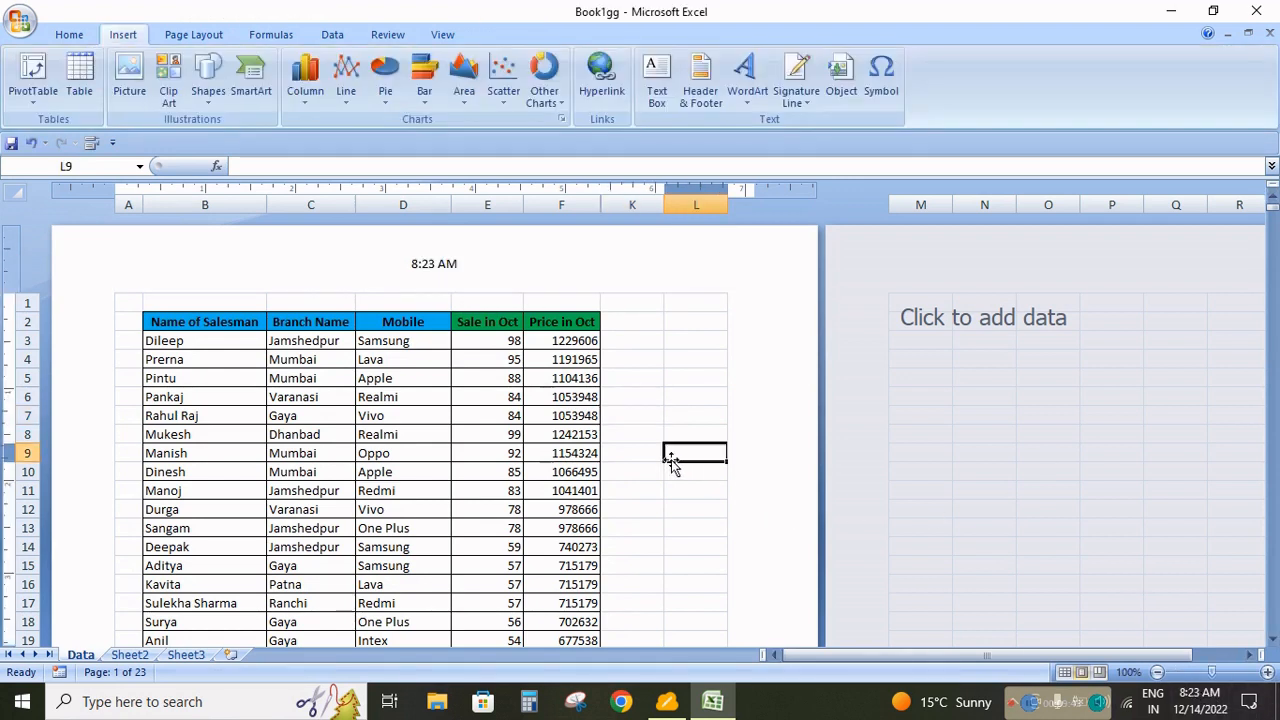
scroll(610, 480, "down", 15)
scroll(623, 532, "up", 15)
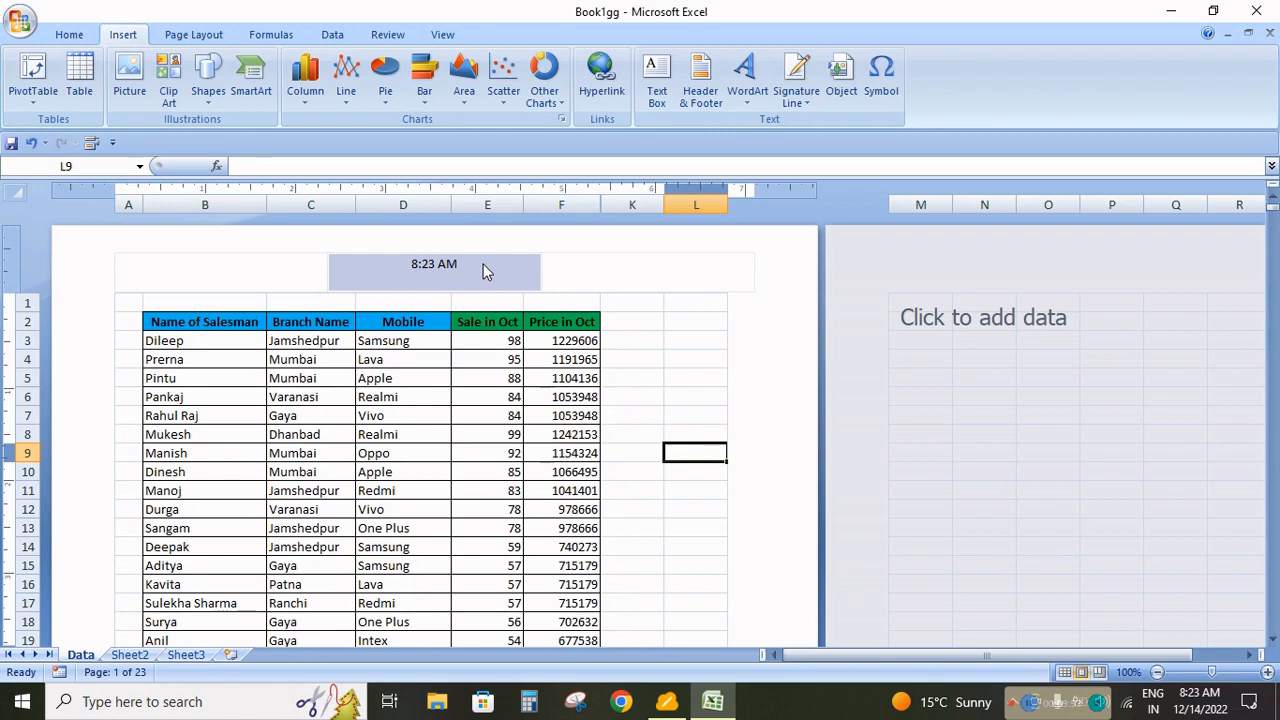
- Replace the time in the center header section with the File Path element and show it on the sheet
left_click(483, 264)
key("Delete")
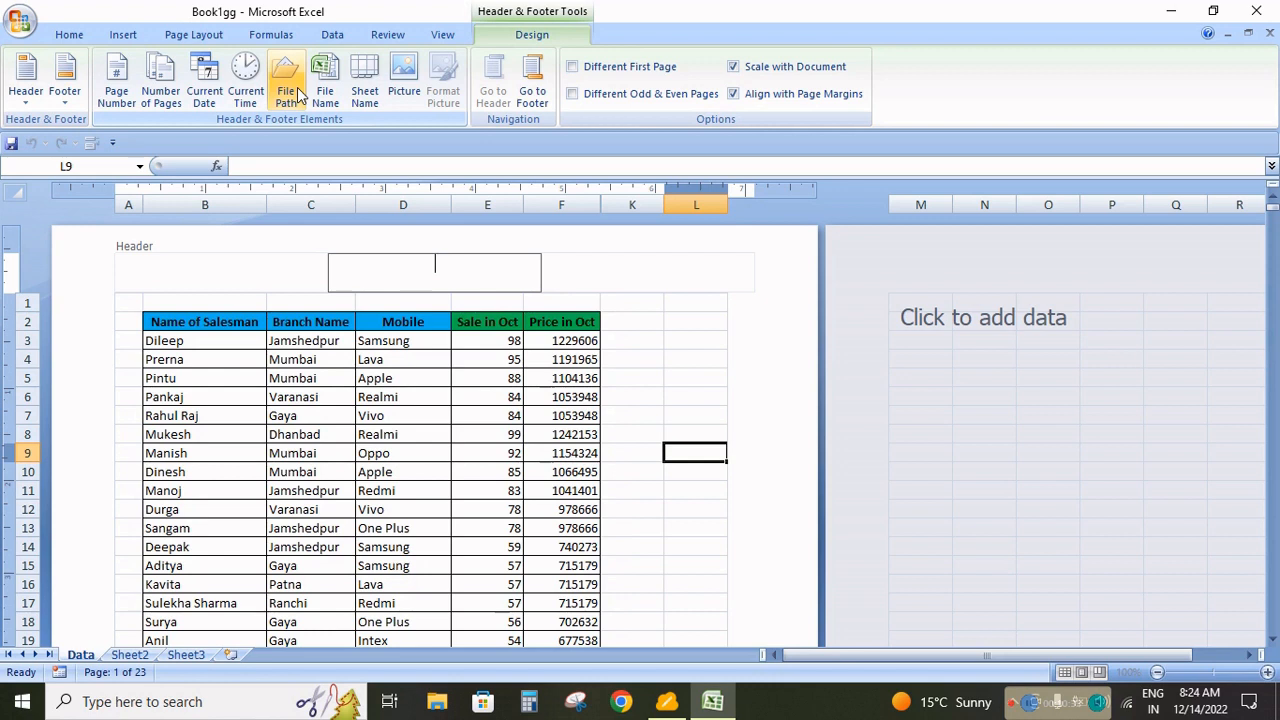
left_click(593, 265)
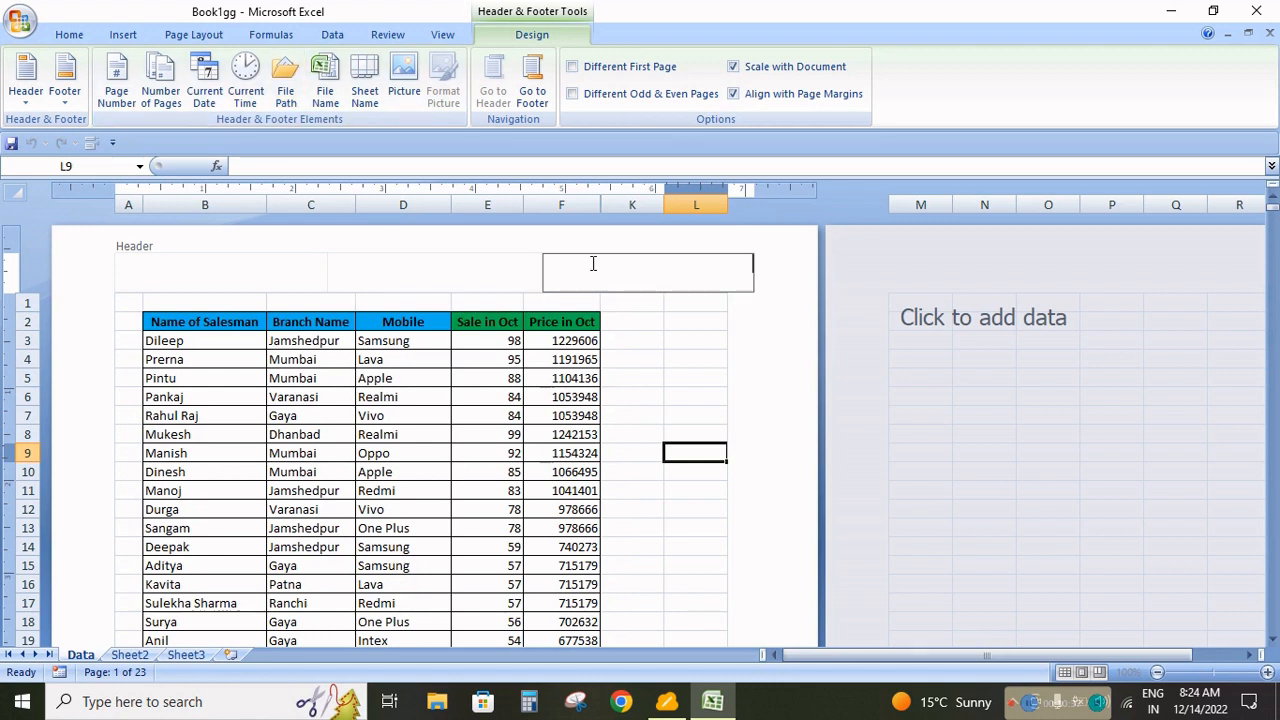
left_click(446, 273)
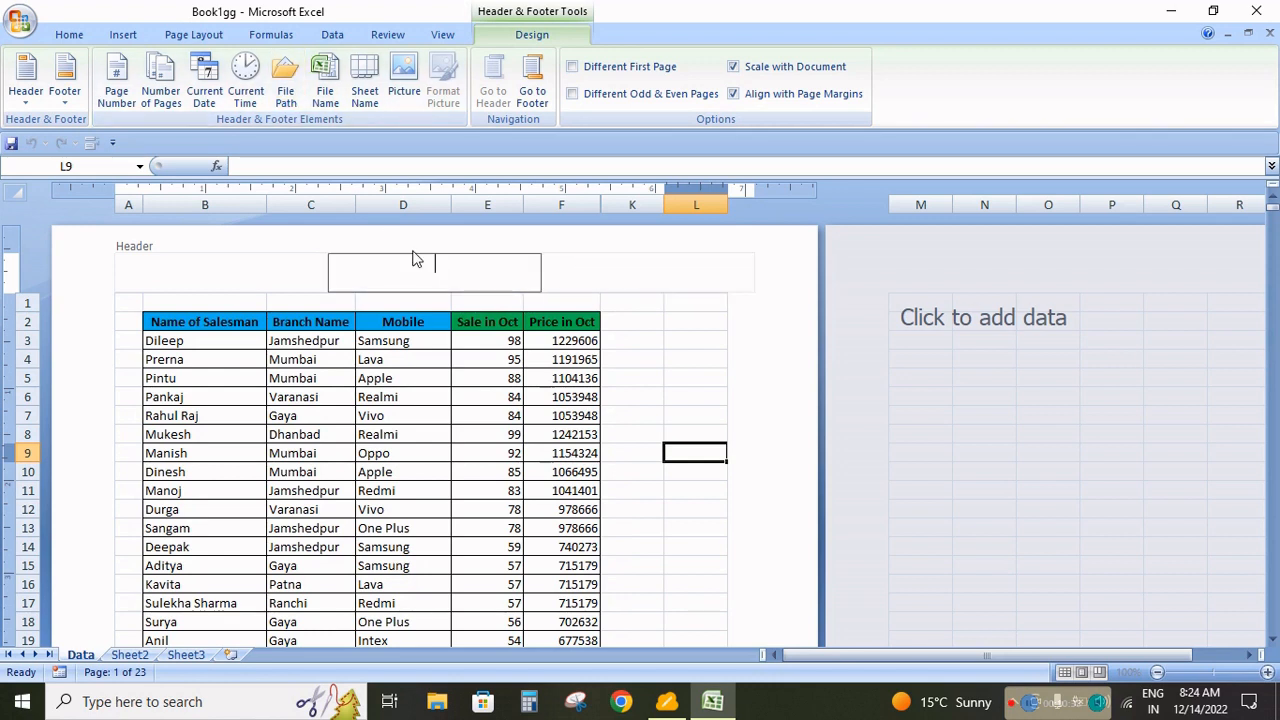
left_click(287, 88)
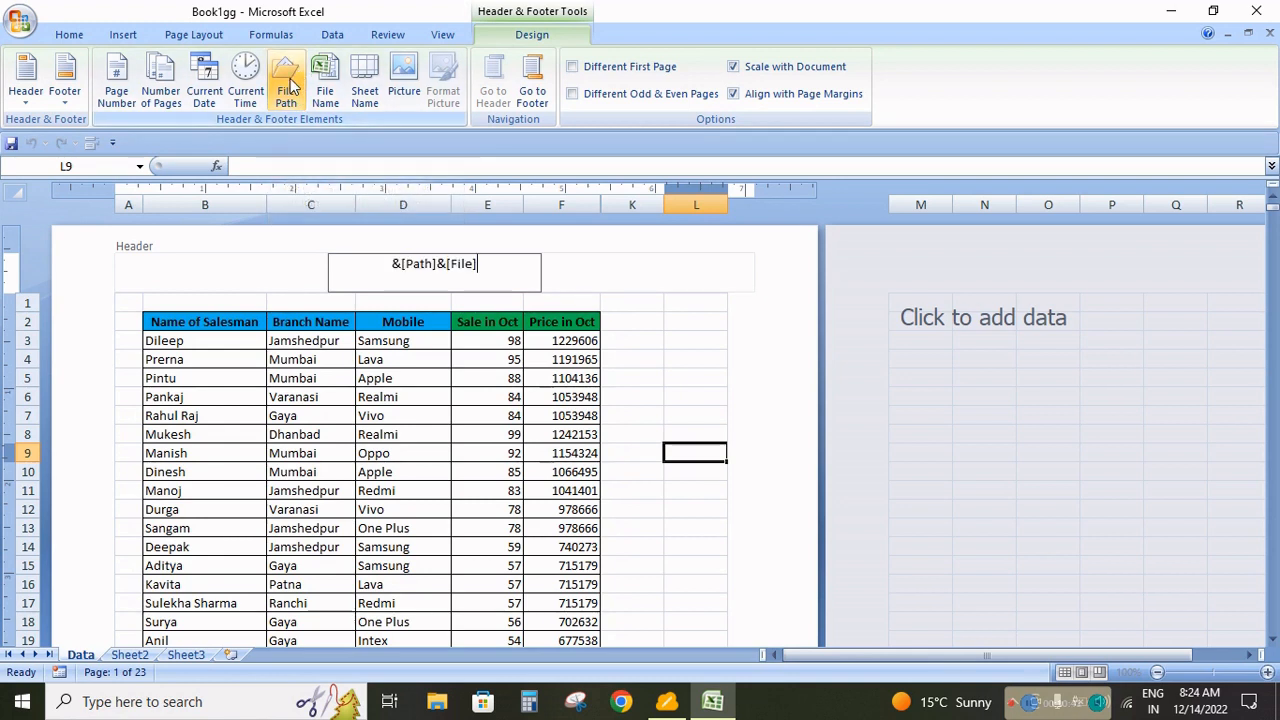
left_click(652, 374)
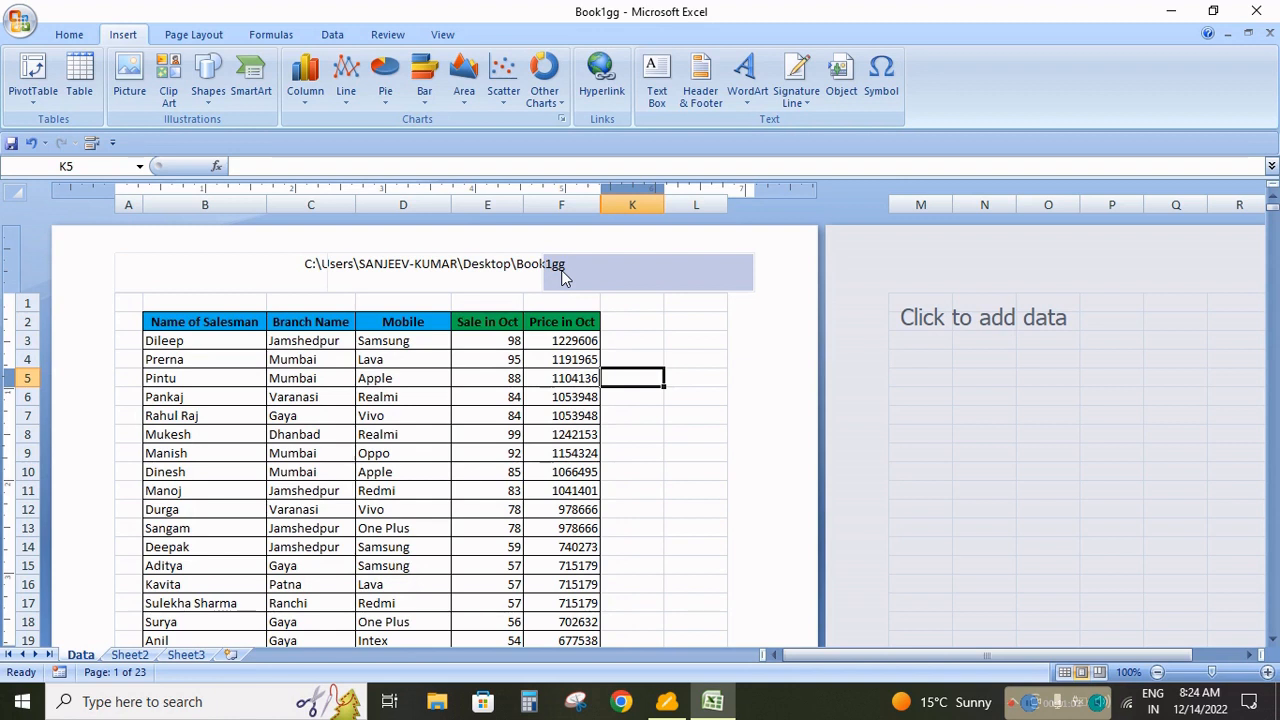
left_click(670, 404)
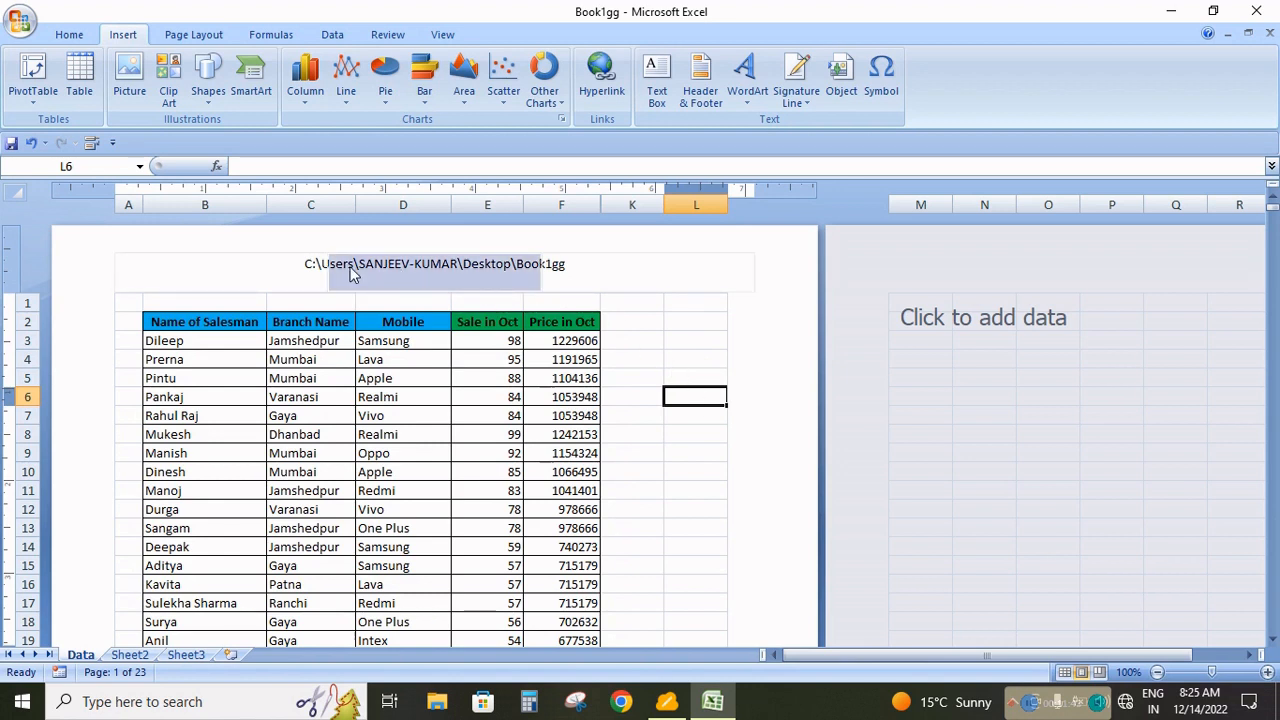
- Replace the file path in the center header section with the Sheet Name element and check it on the sheet's pages
left_click(389, 263)
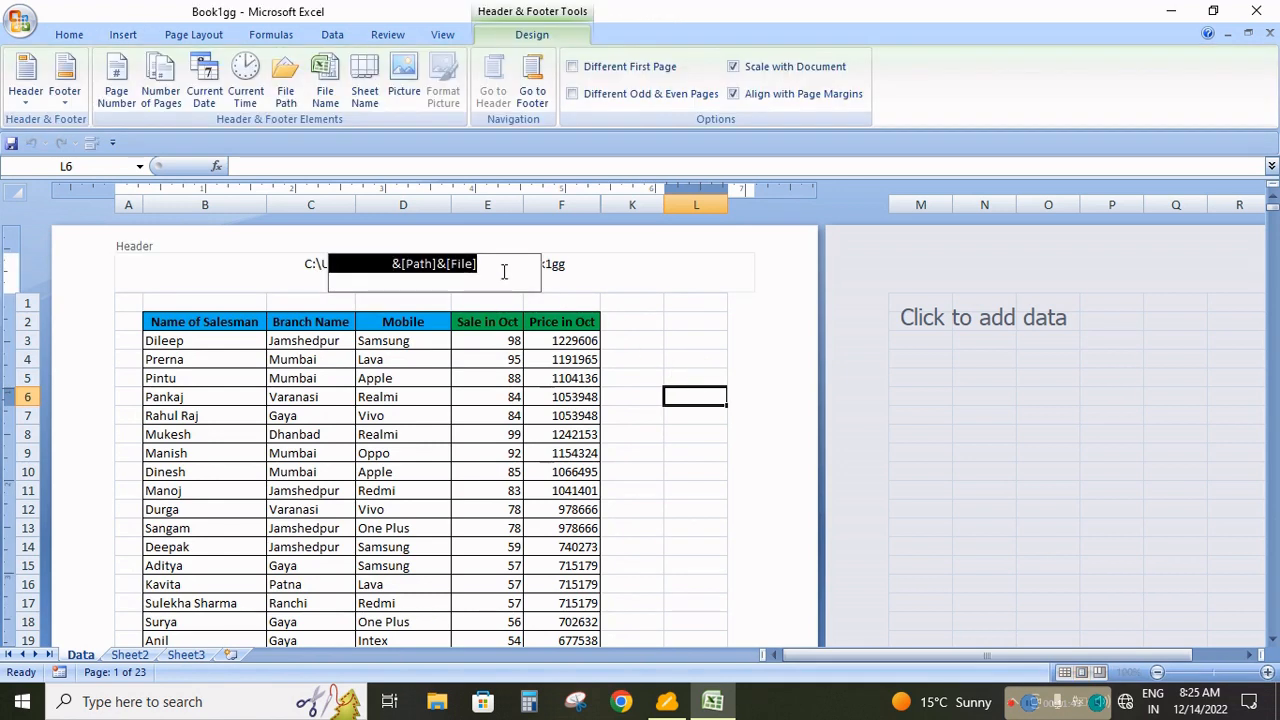
key("Delete")
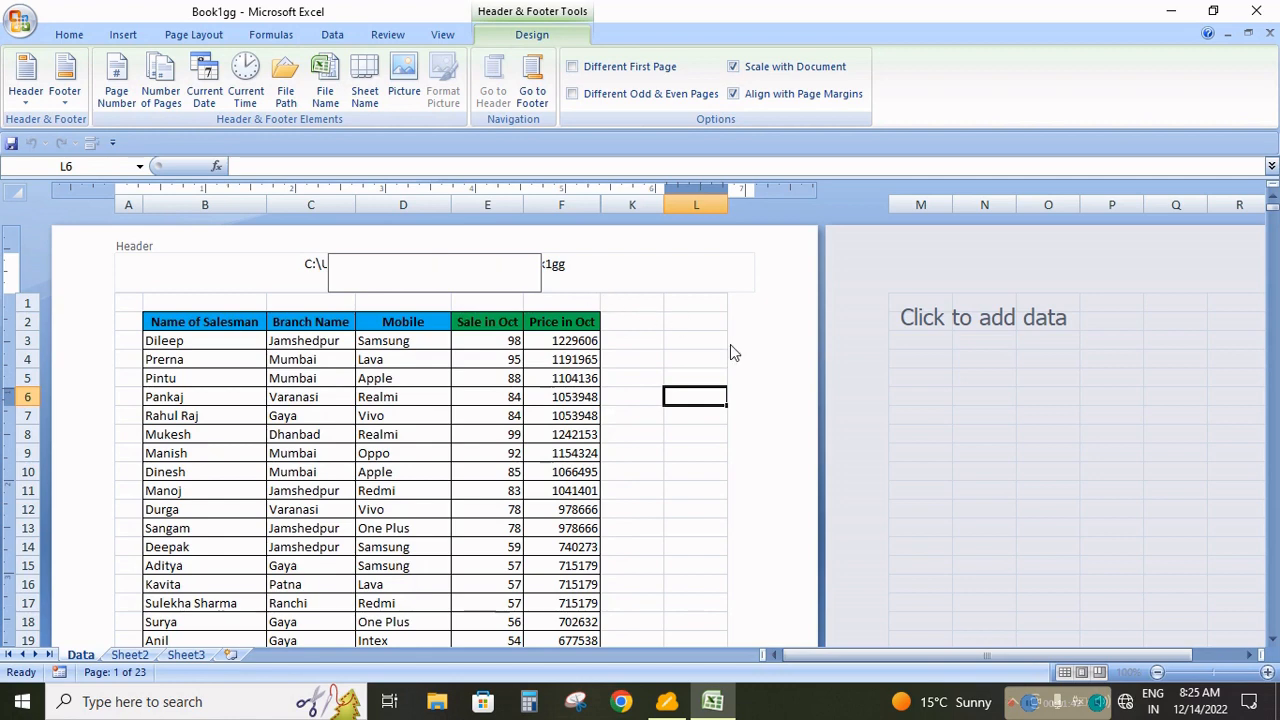
left_click(731, 347)
left_click(494, 271)
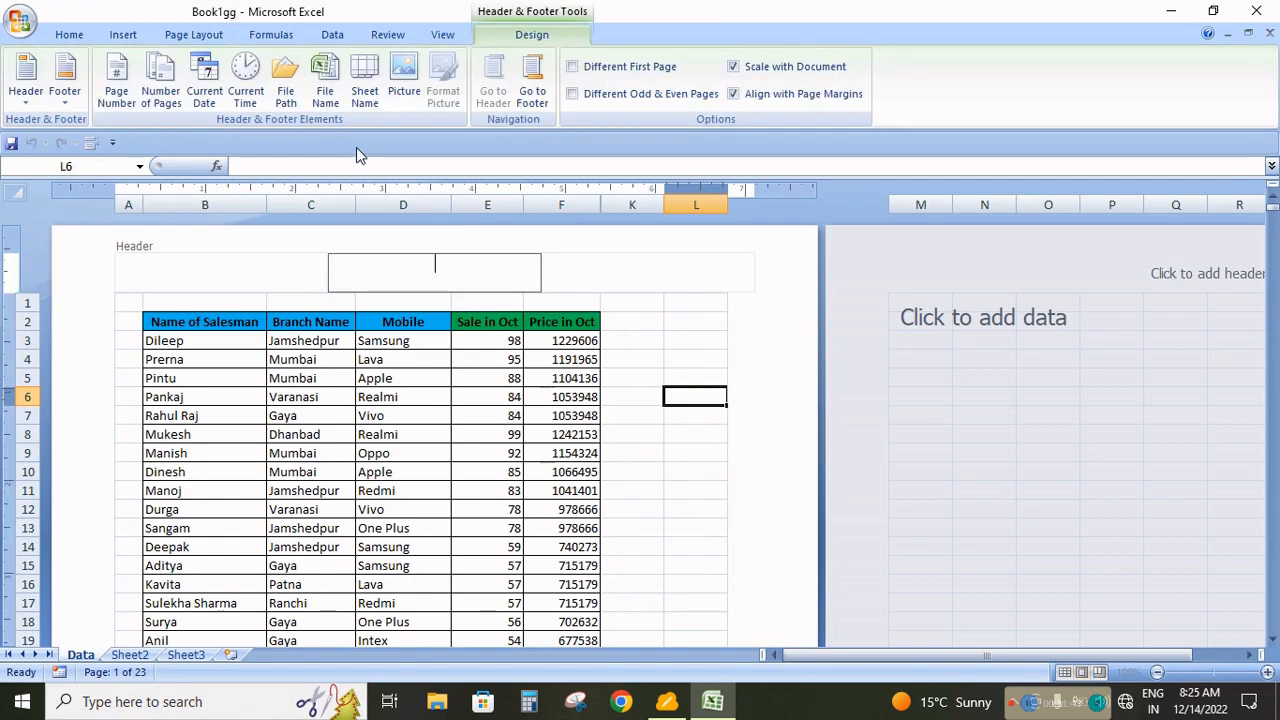
left_click(366, 84)
left_click(645, 455)
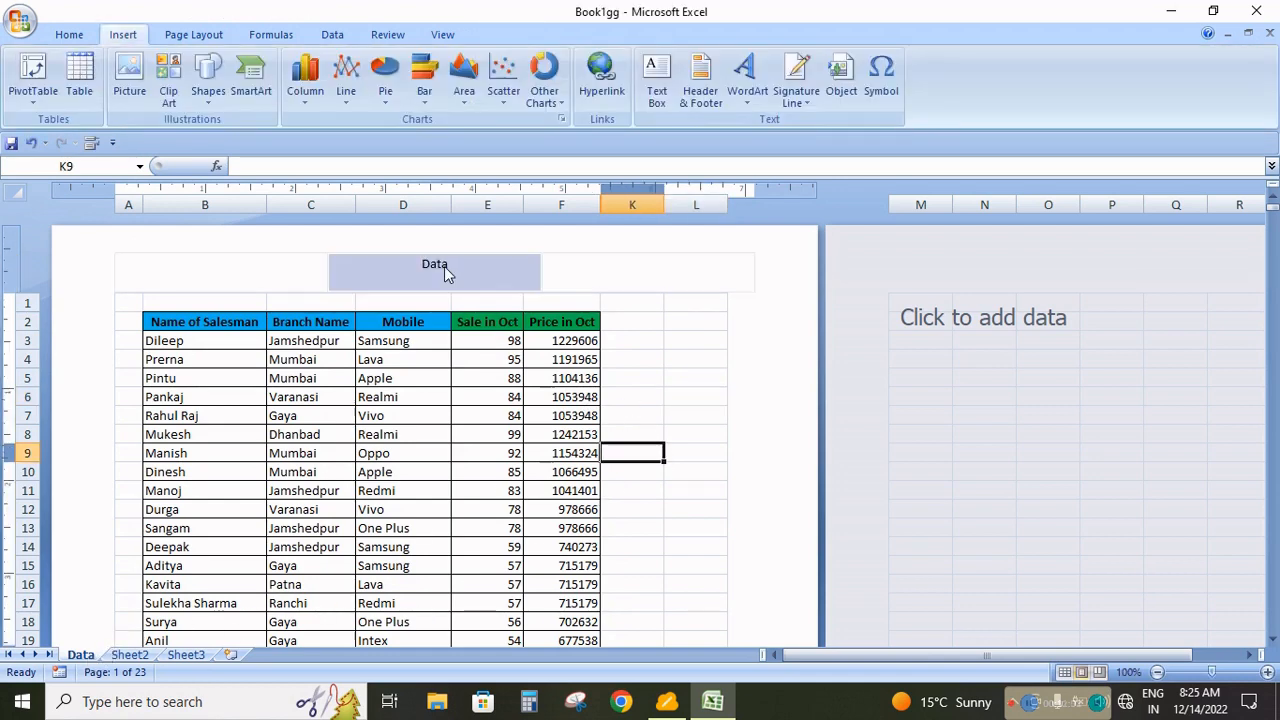
scroll(449, 300, "down", 5)
scroll(449, 300, "down", 15)
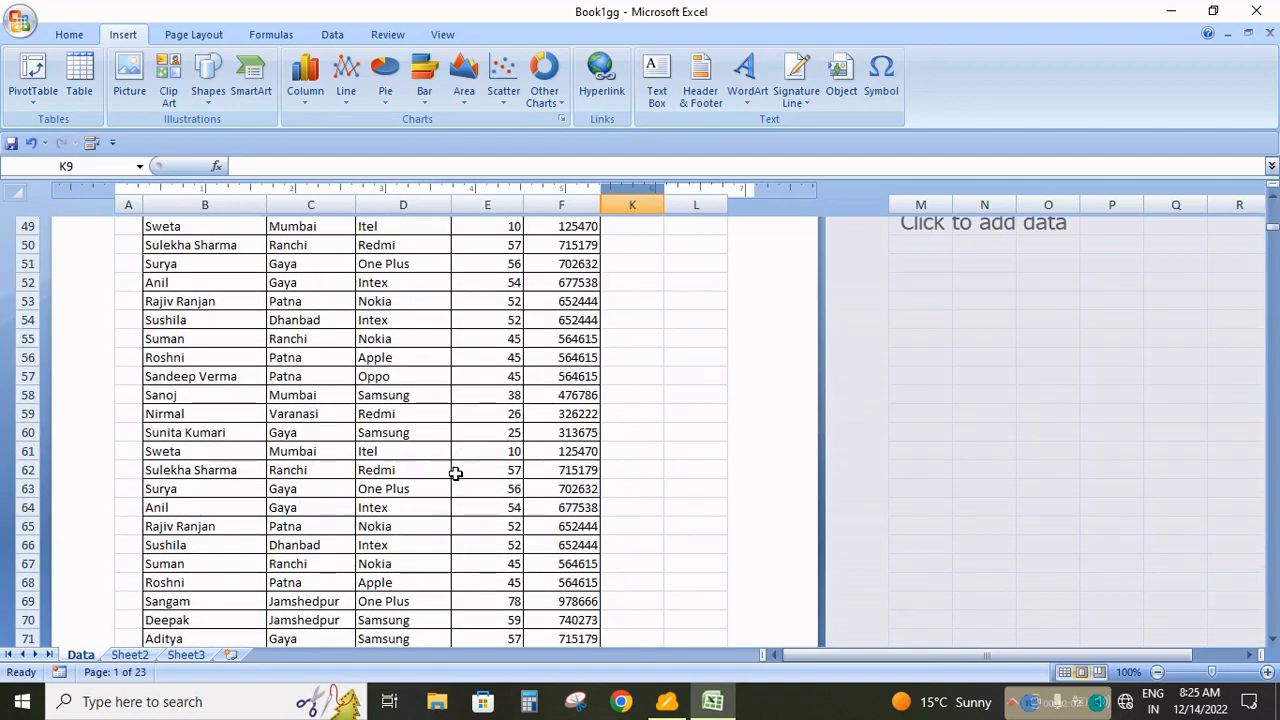
scroll(455, 473, "up", 20)
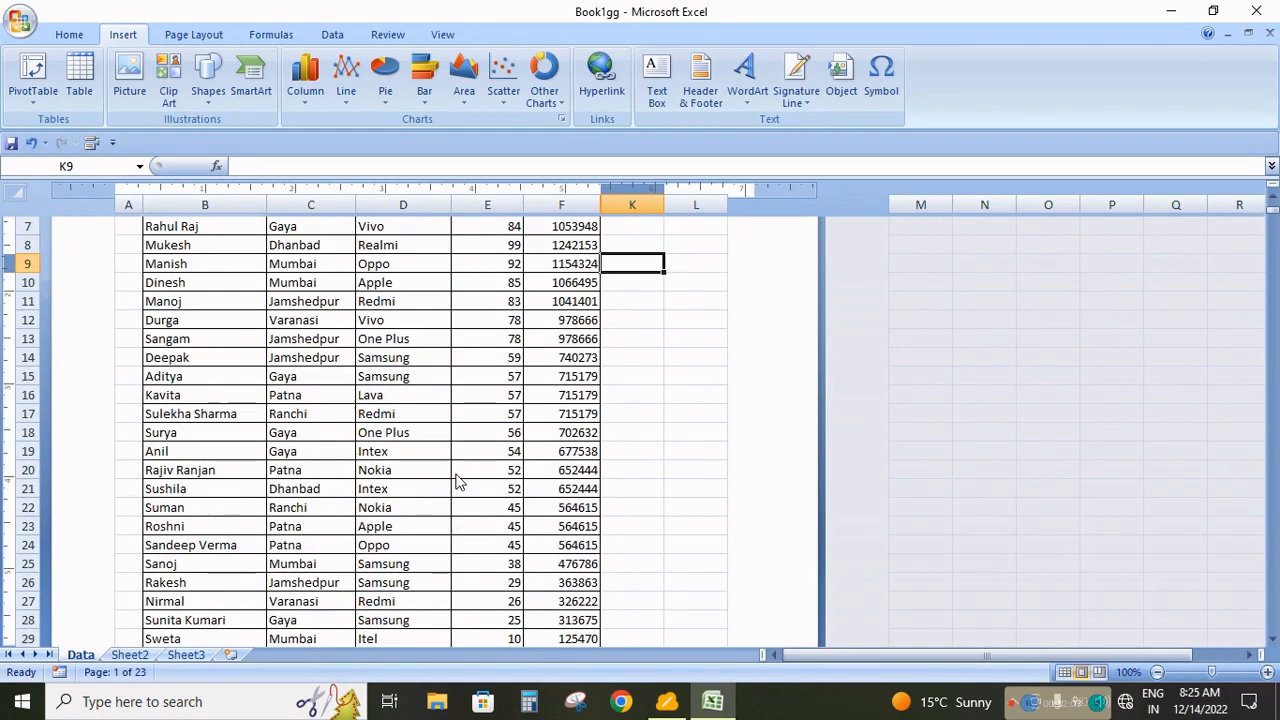
left_click(454, 258)
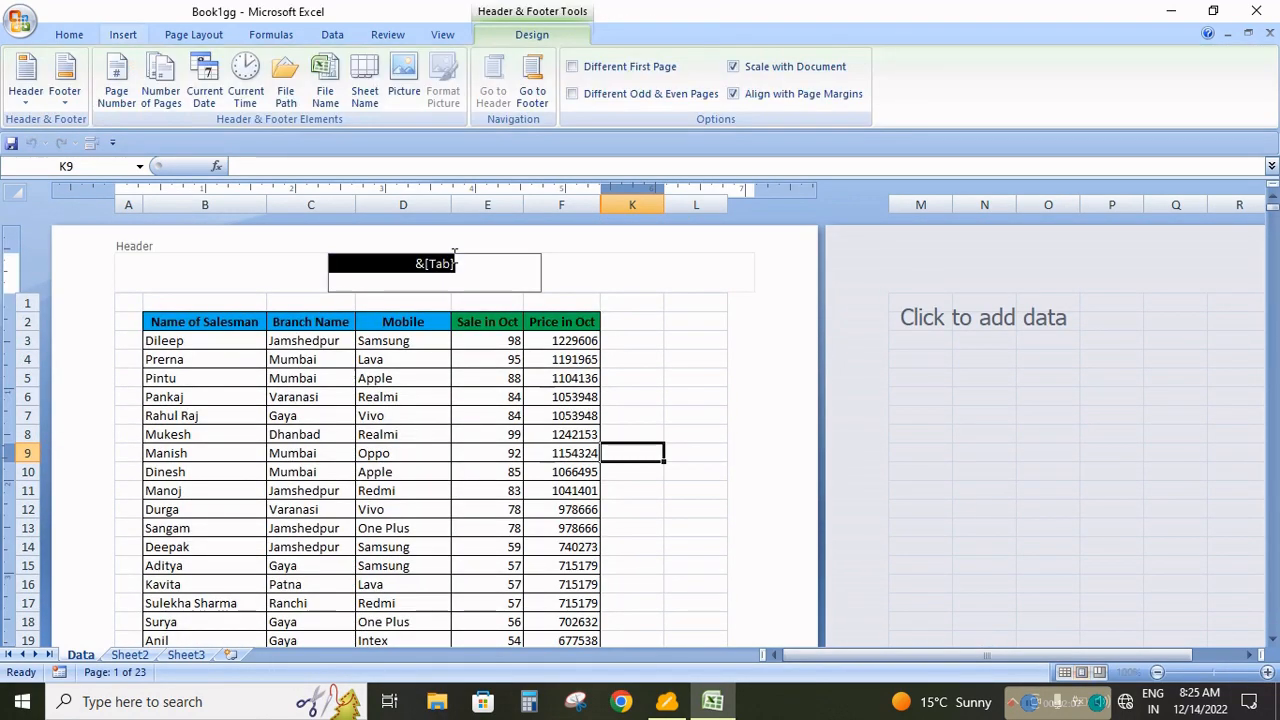
key("Delete")
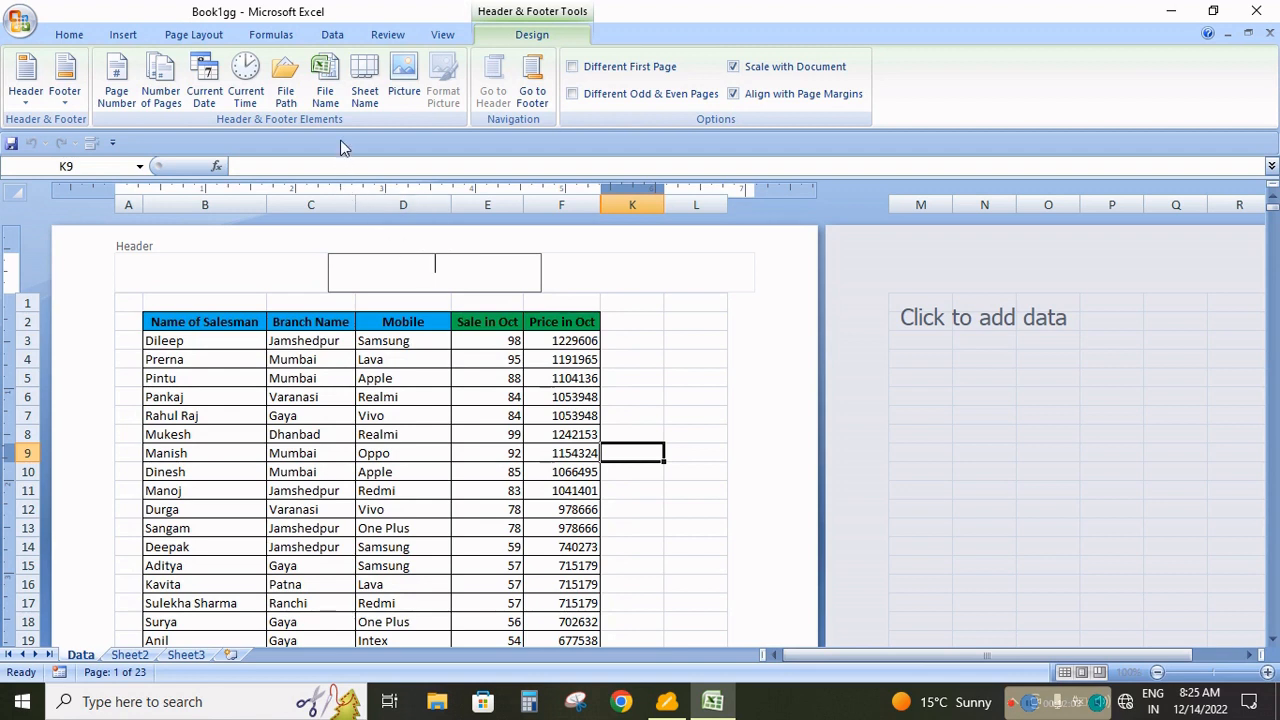
left_click(408, 88)
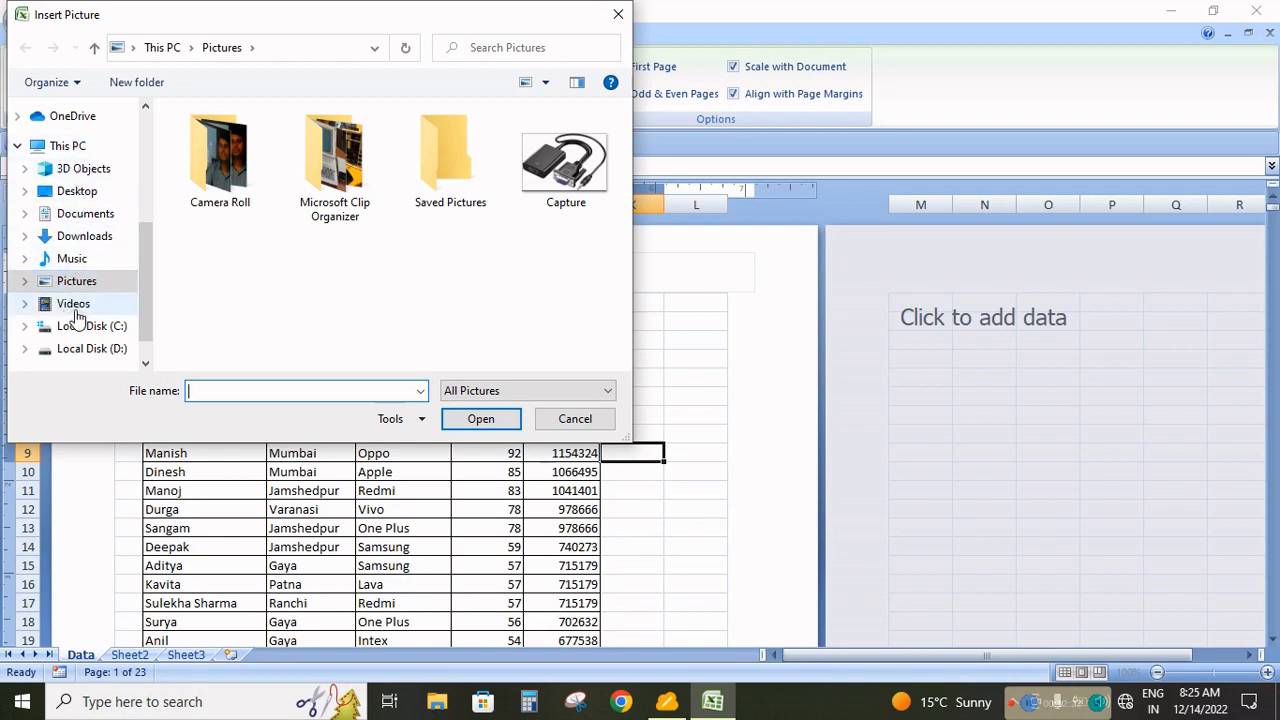
scroll(83, 280, "up", 1)
scroll(80, 290, "down", 1)
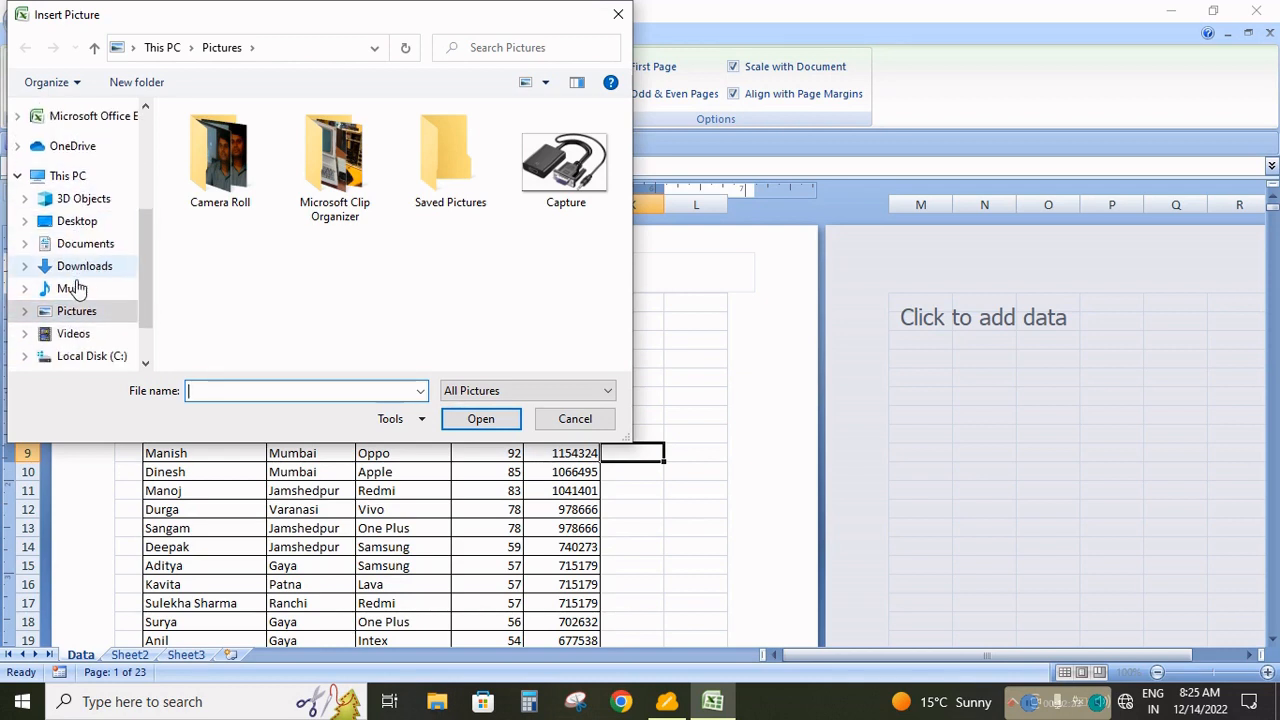
left_click(90, 356)
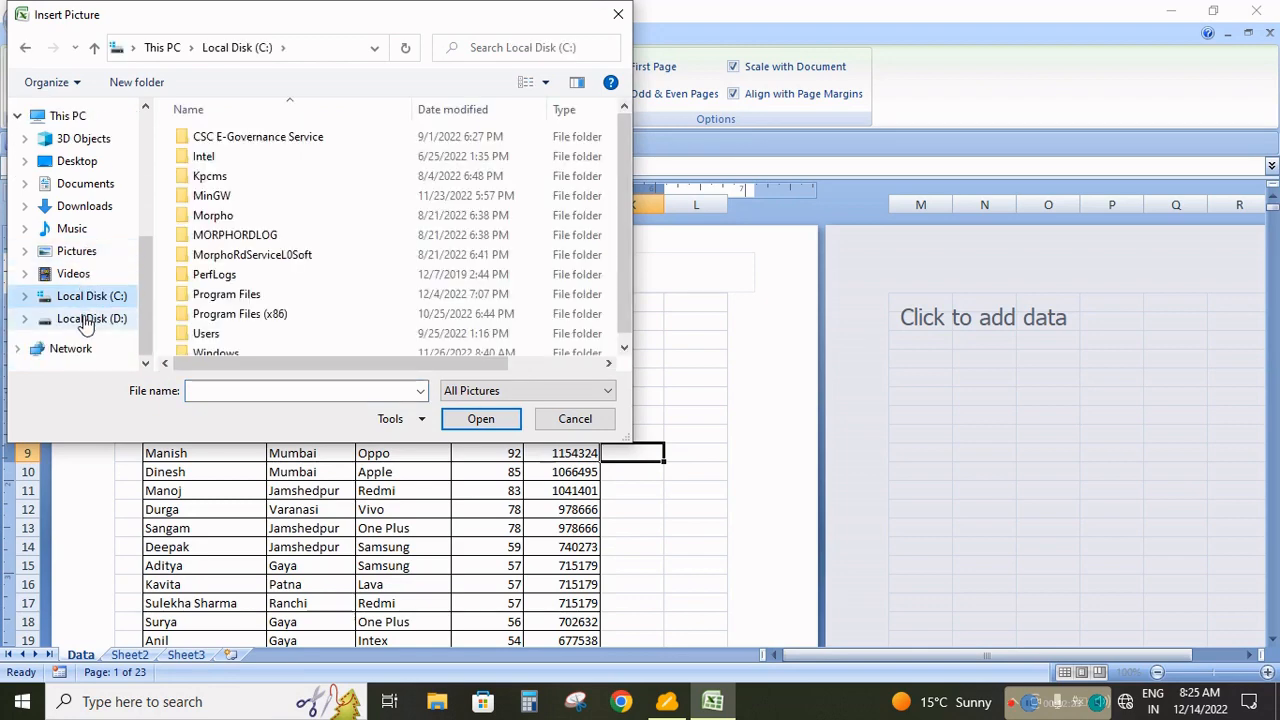
left_click(88, 320)
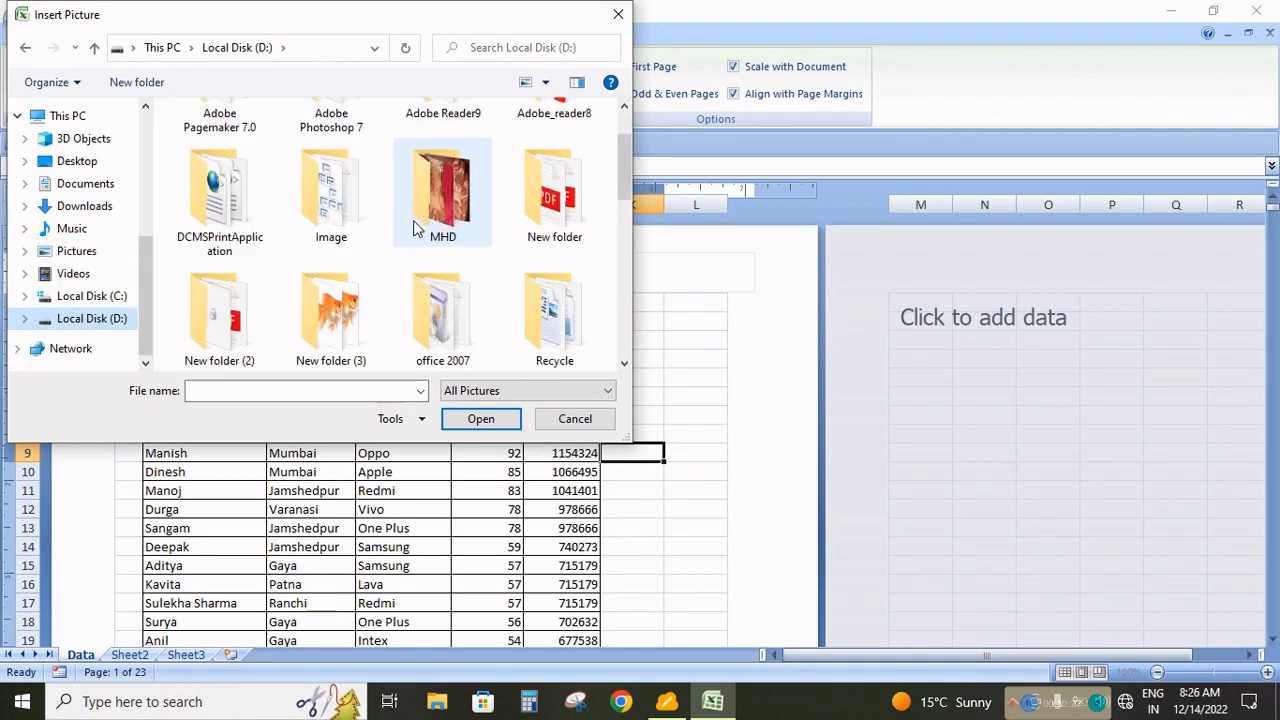
scroll(390, 240, "down", 3)
scroll(298, 270, "up", 2)
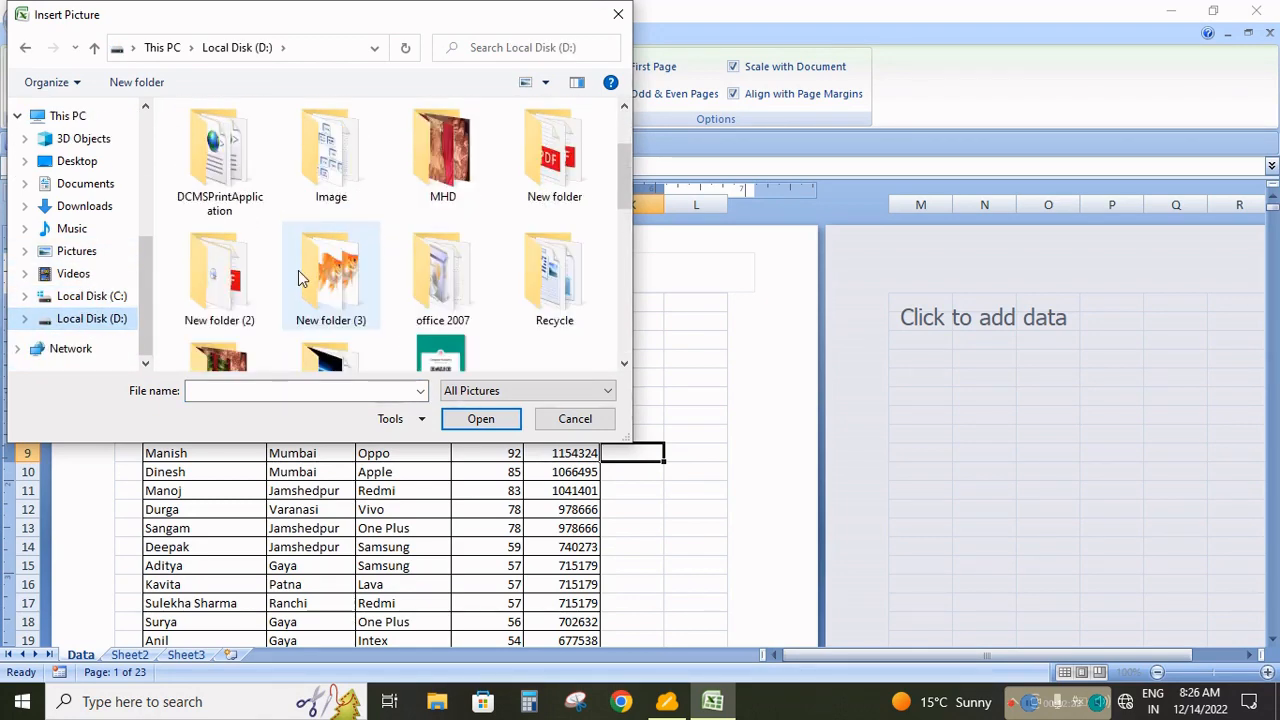
scroll(505, 272, "up", 2)
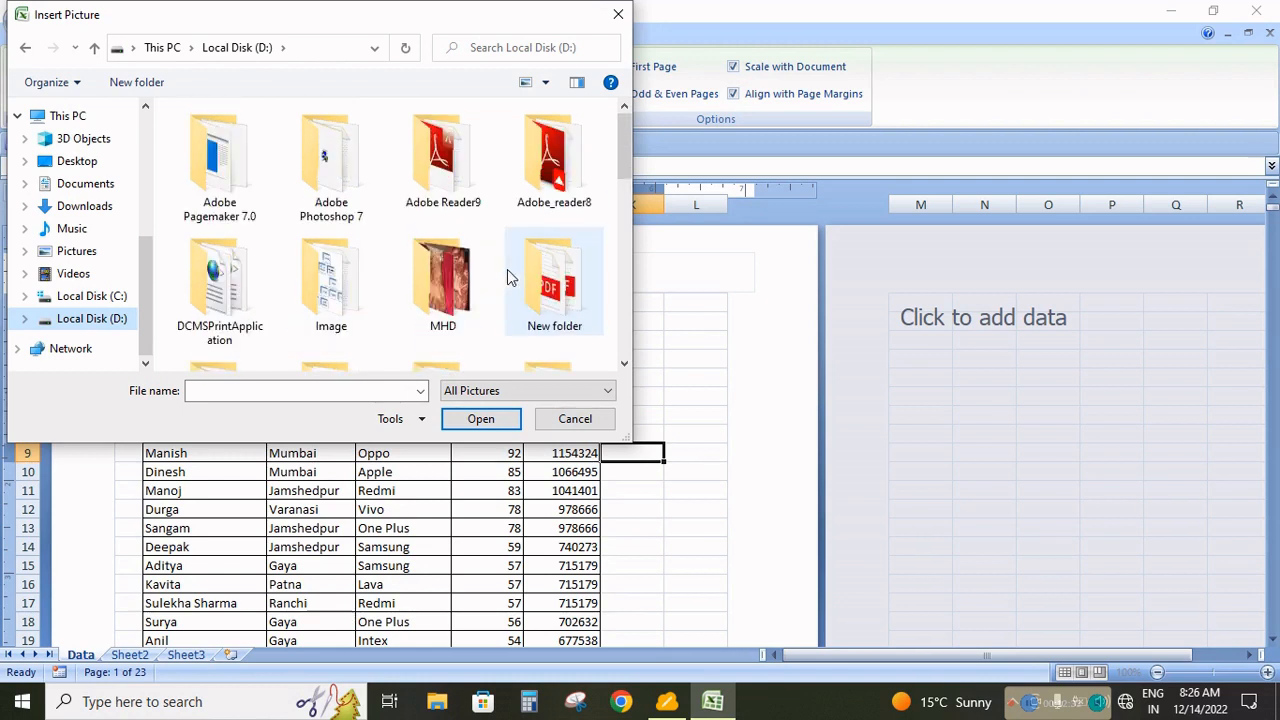
double_click(330, 285)
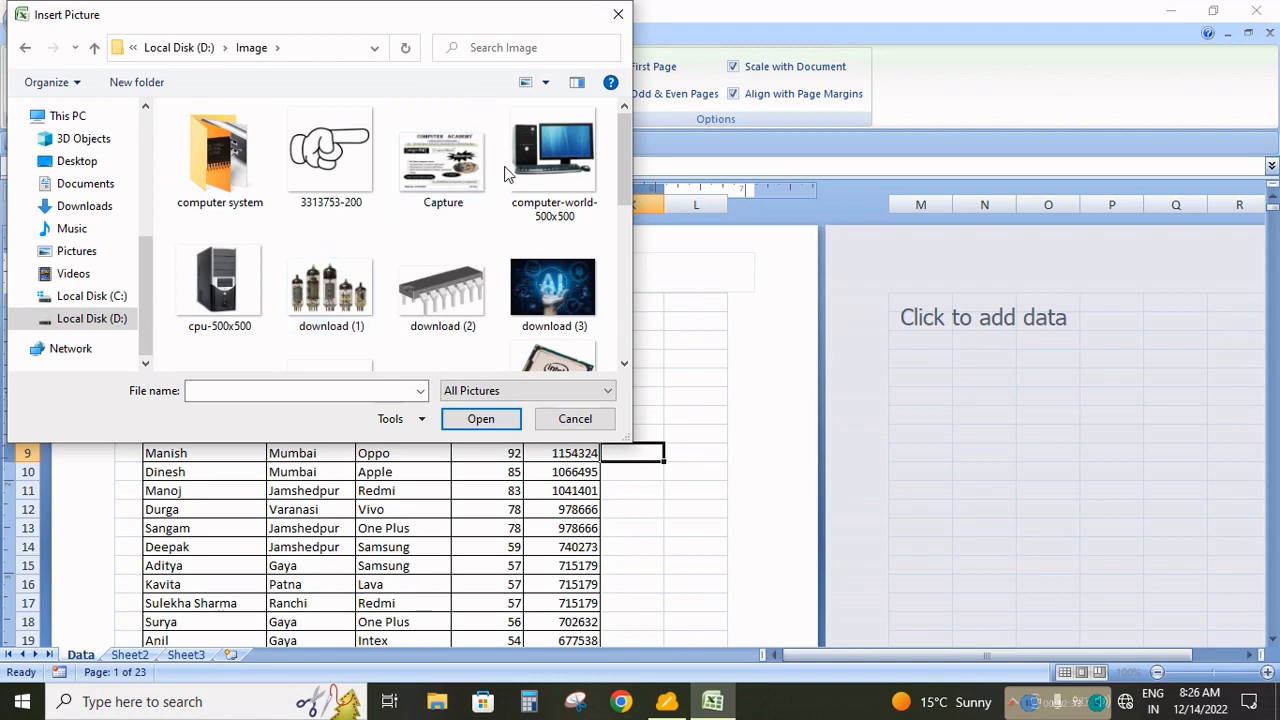
left_click(344, 180)
left_click(478, 422)
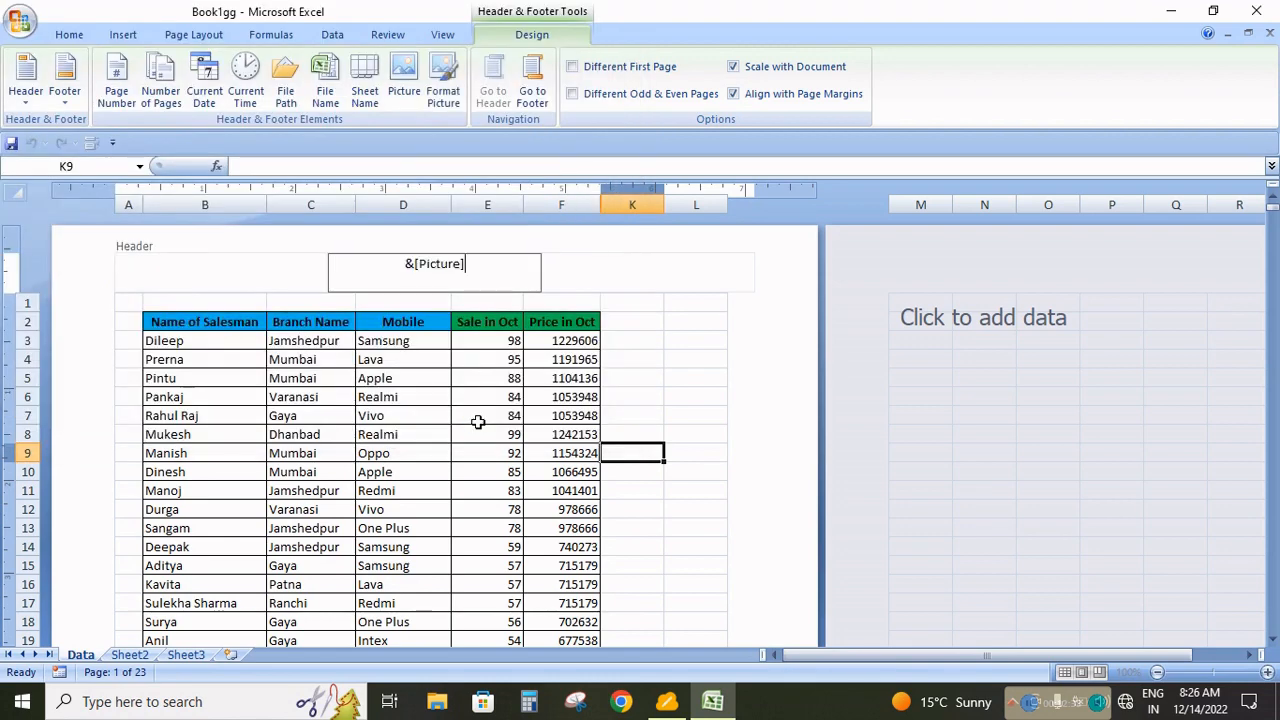
left_click(666, 323)
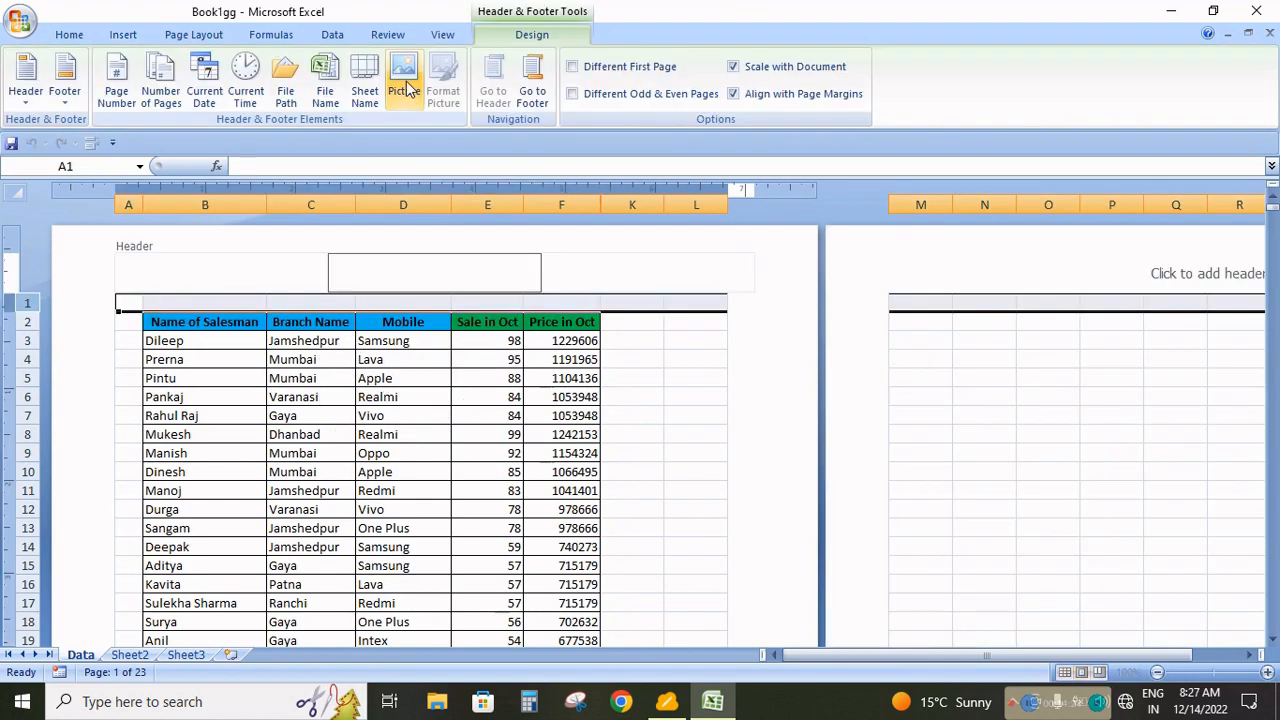
left_click(405, 80)
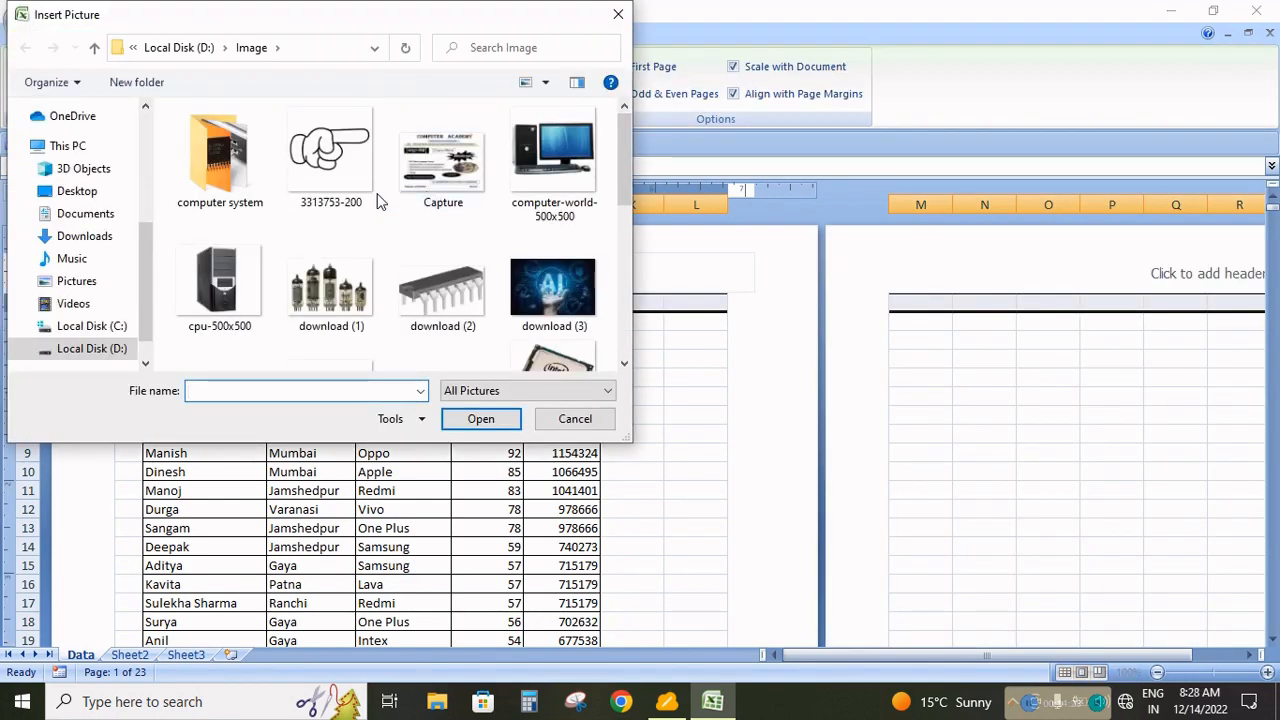
left_click(325, 135)
left_click(480, 419)
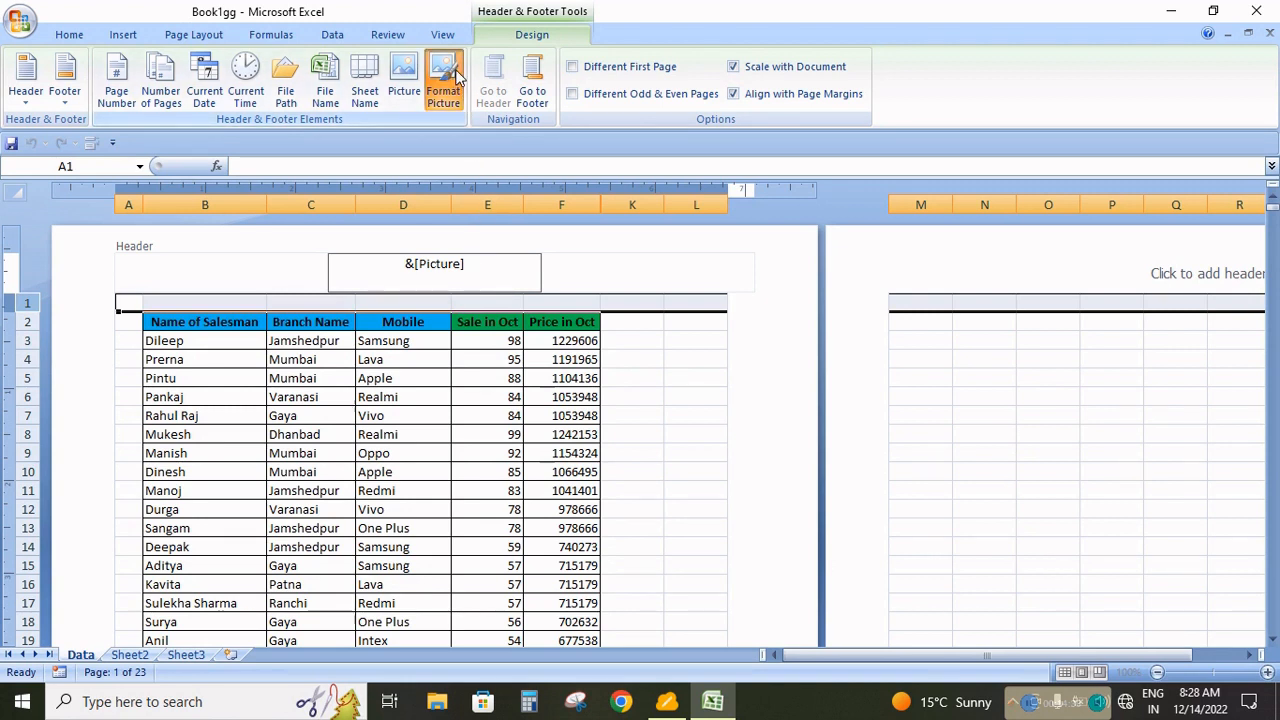
left_click(455, 78)
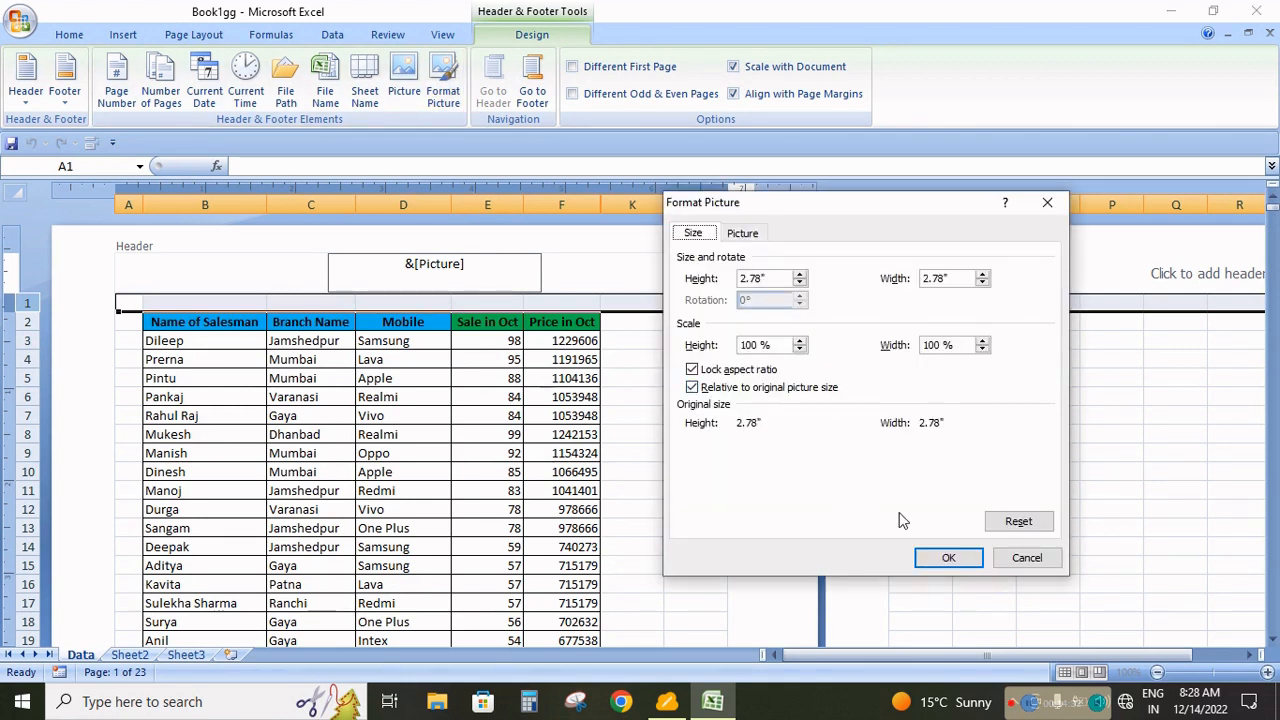
left_click(1015, 564)
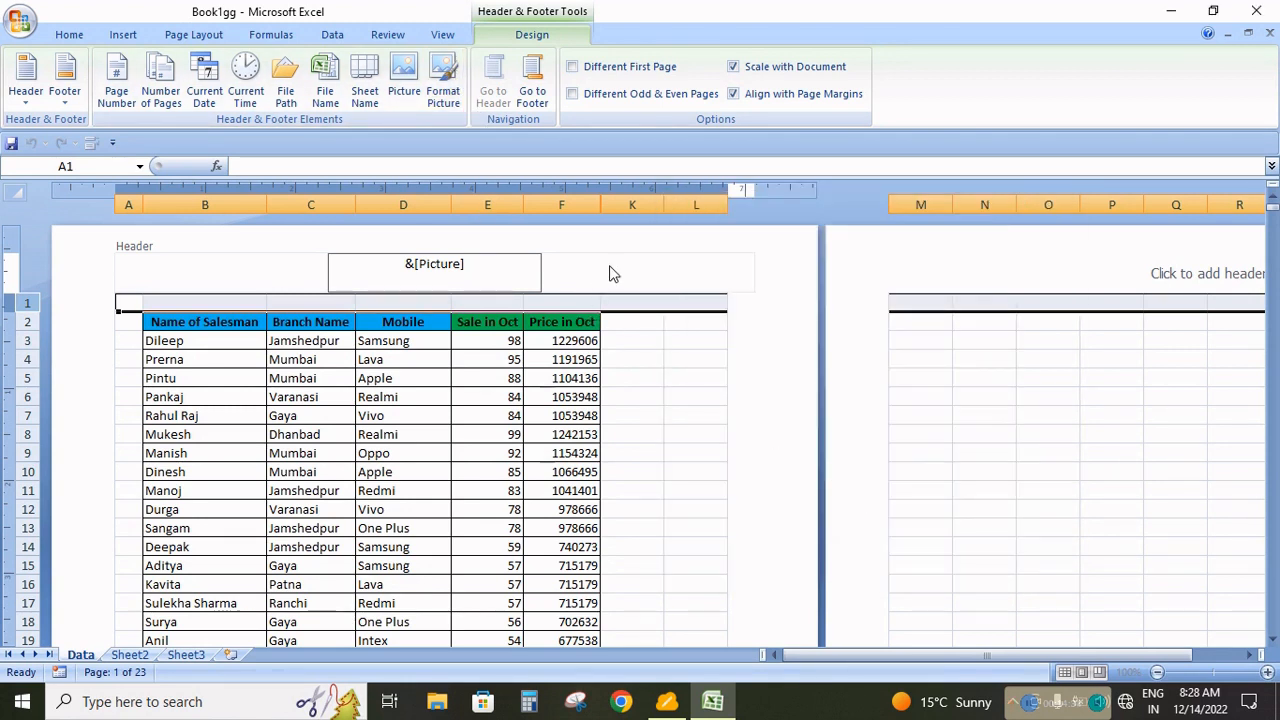
left_click(680, 434)
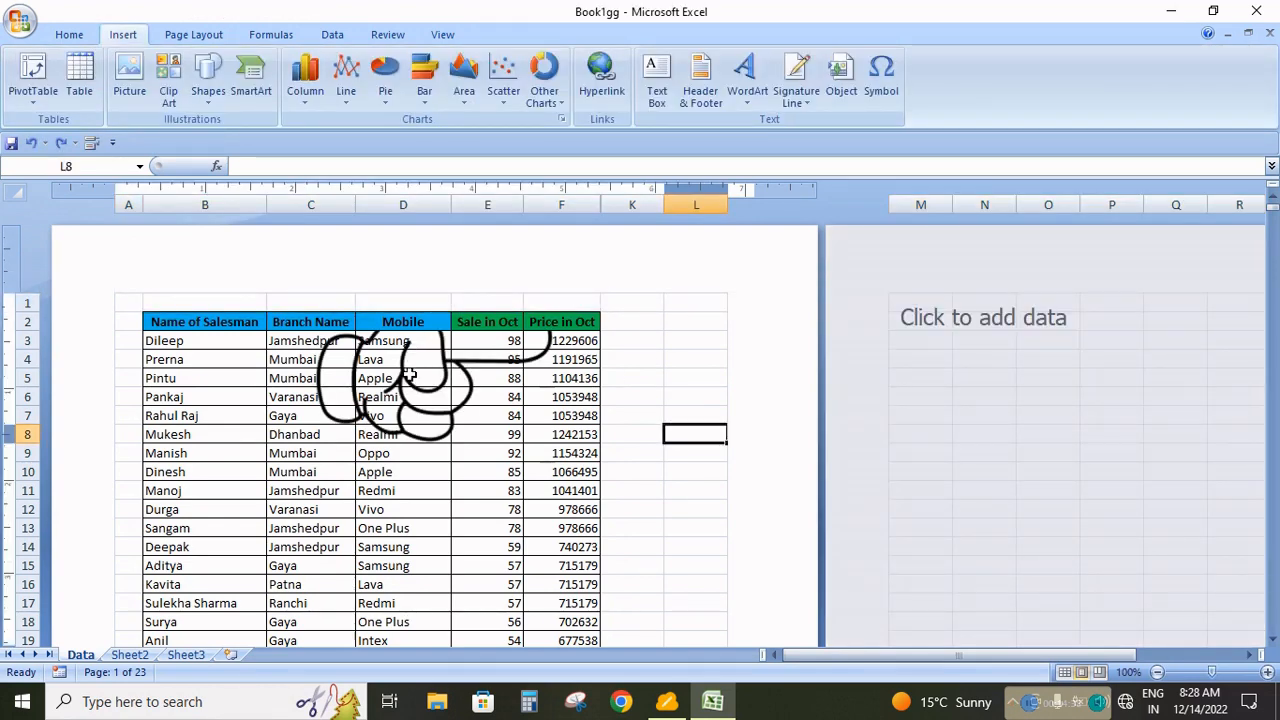
- Reduce the header picture's height to 0.6" with the aspect ratio locked and show the result on the sheet
left_click(428, 283)
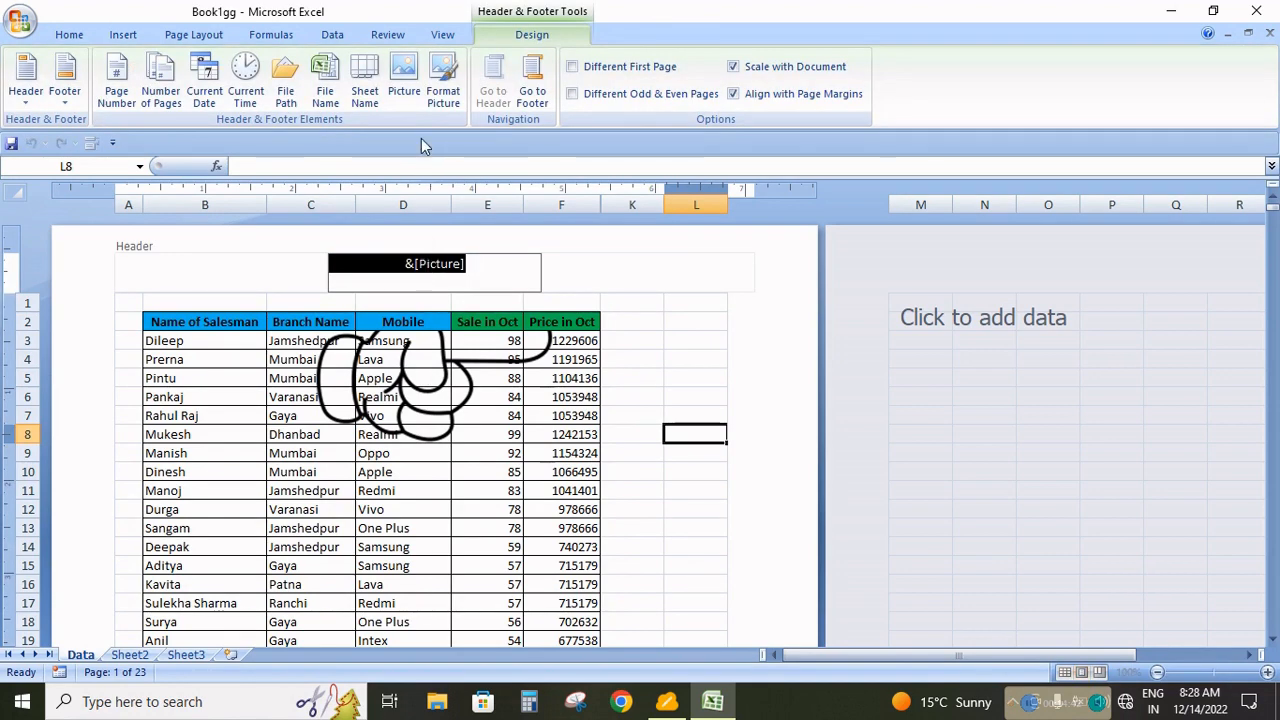
left_click(445, 88)
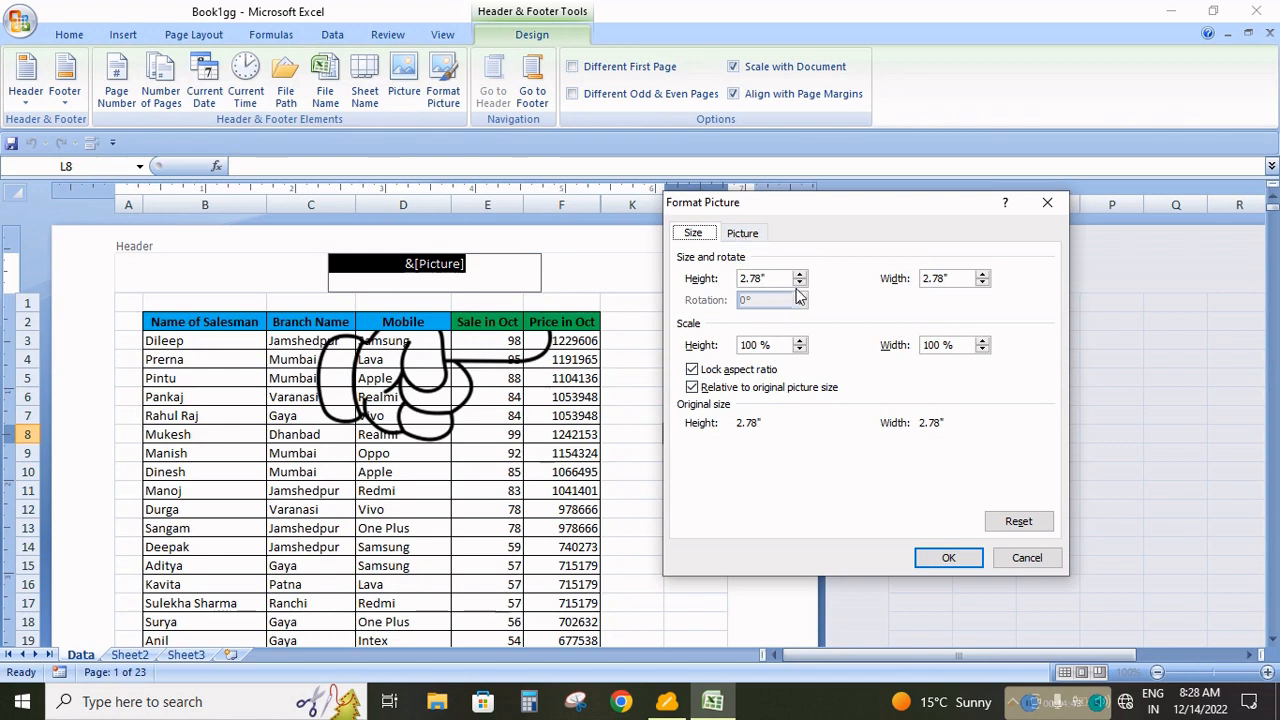
left_click_drag(801, 284, 800, 279)
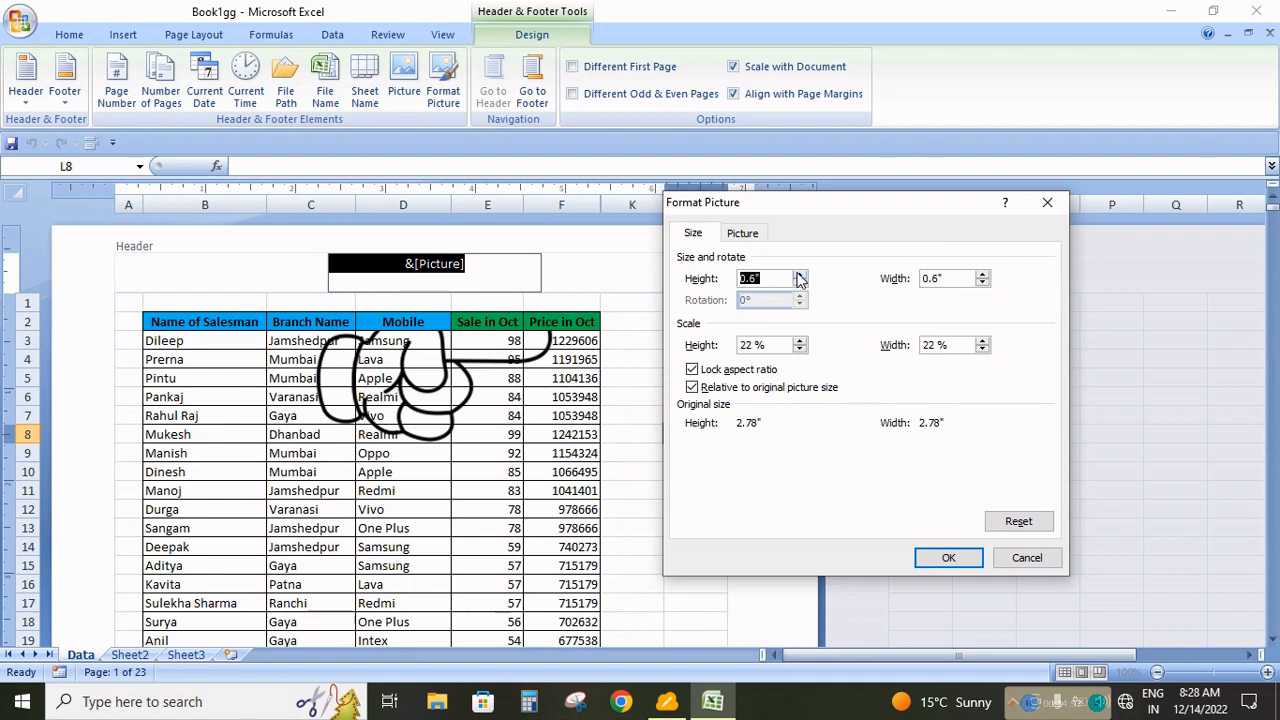
left_click(944, 558)
left_click(695, 376)
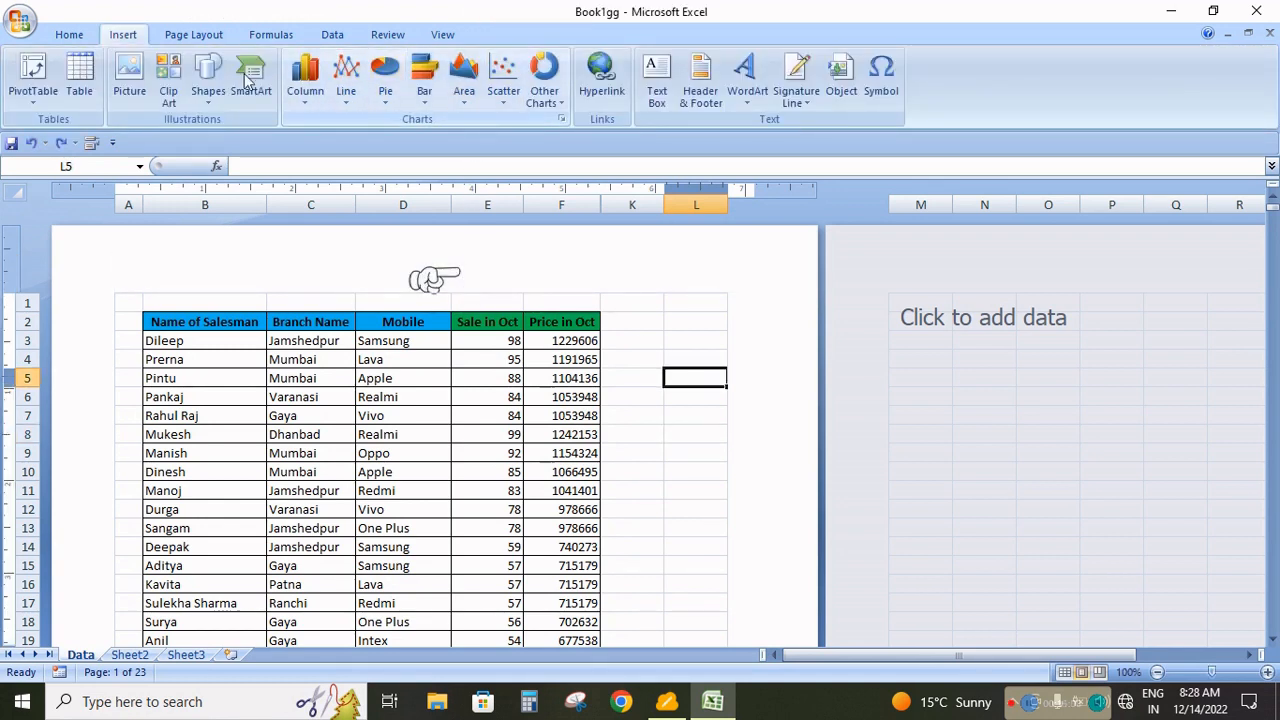
- Delete the picture from the center header section and go from the right header section to the page's footer
left_click(488, 279)
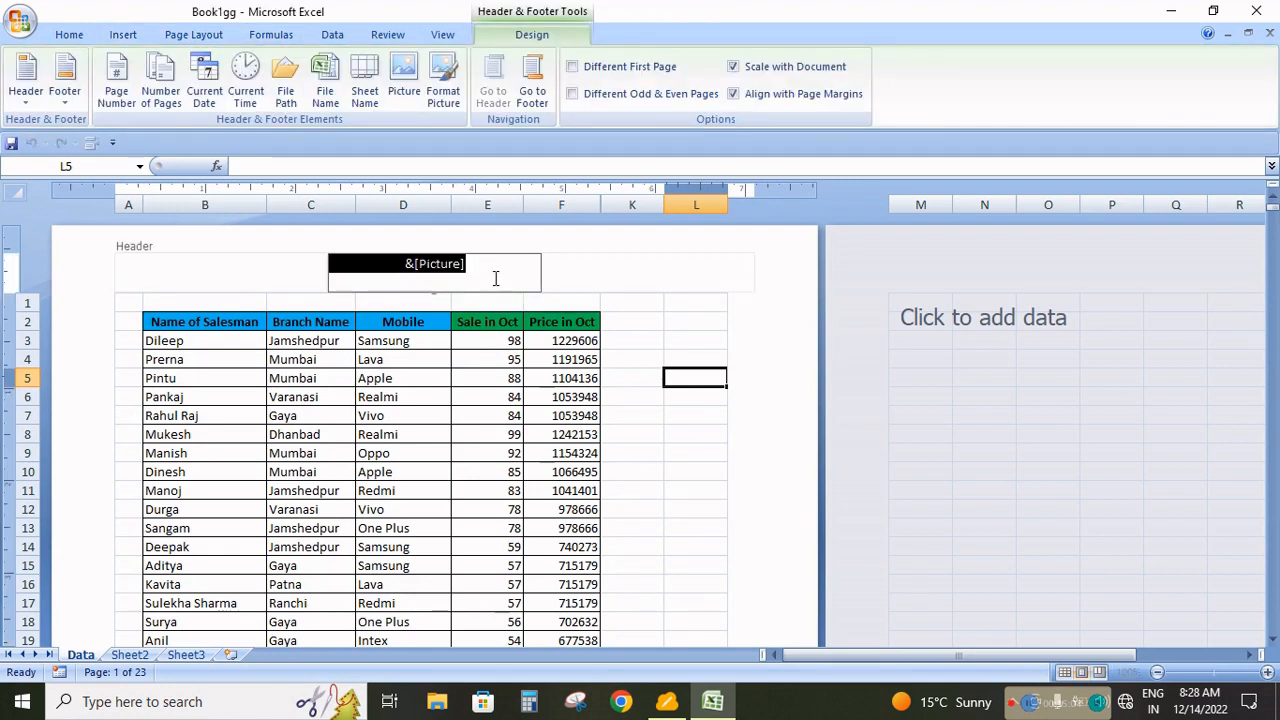
key("Delete")
left_click(580, 292)
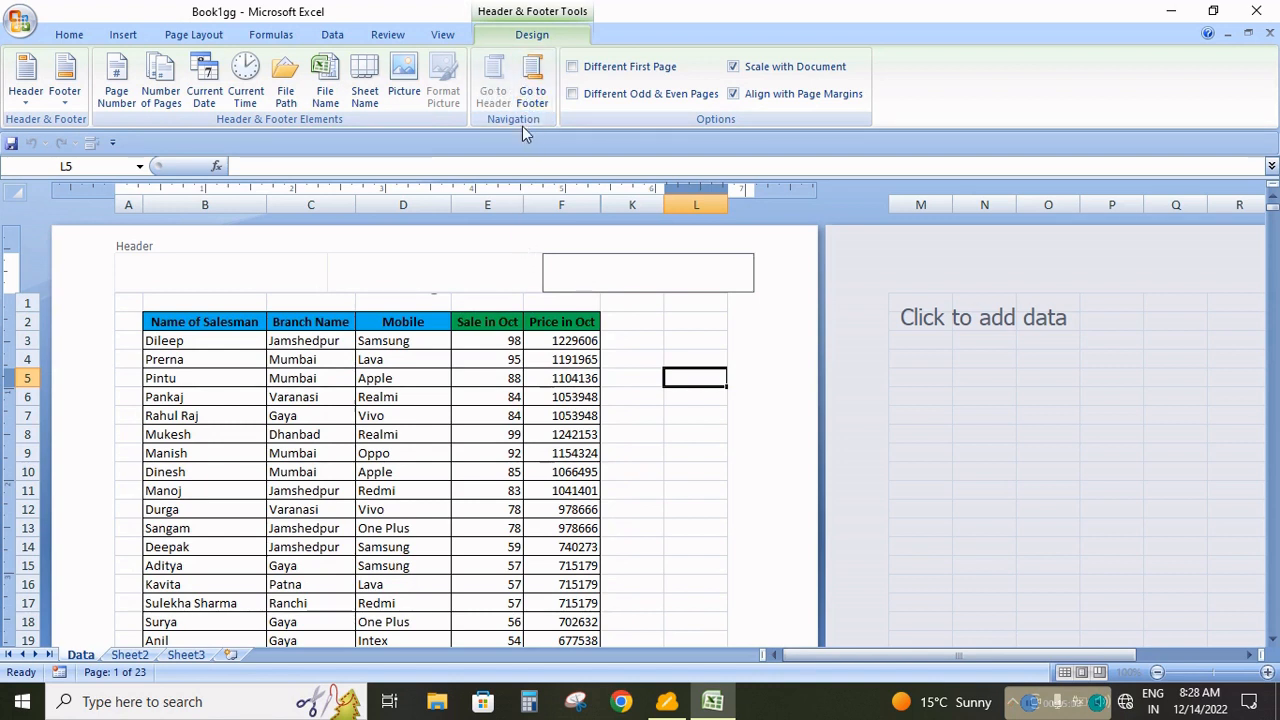
left_click(533, 68)
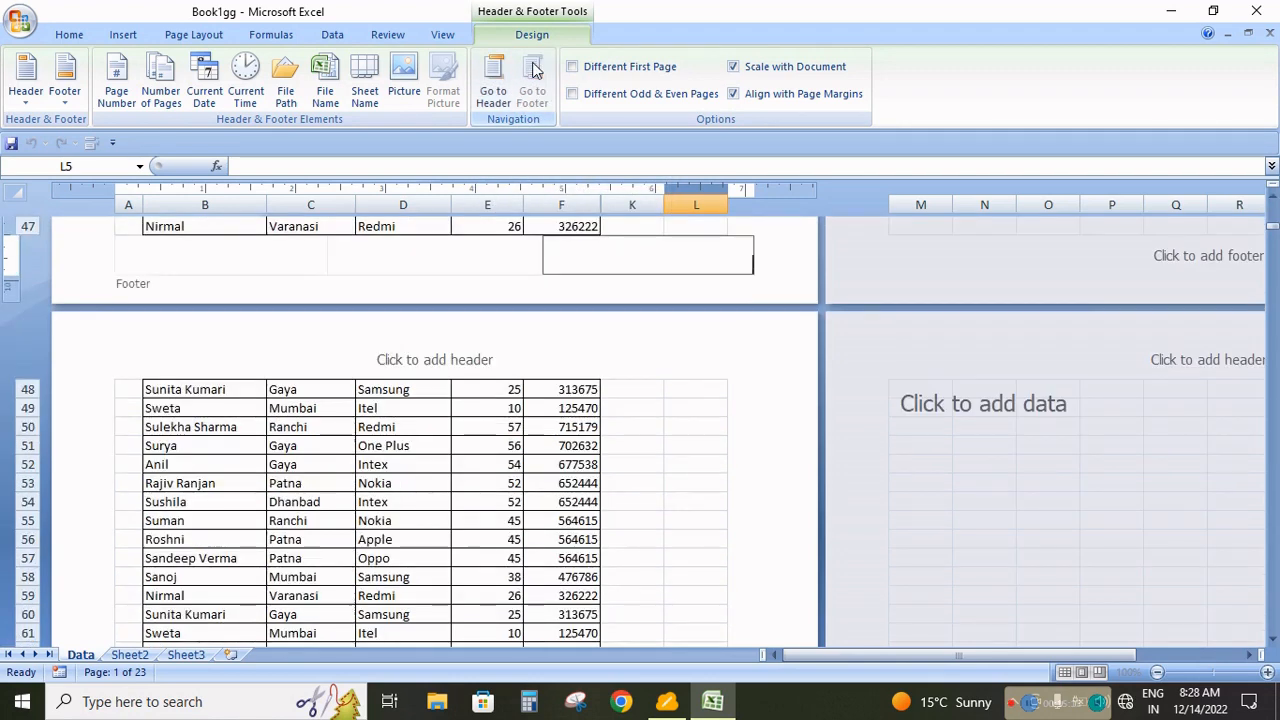
- Visit the left, center and right sections of the page's footer and return to the header
left_click(238, 263)
left_click(376, 256)
left_click(596, 257)
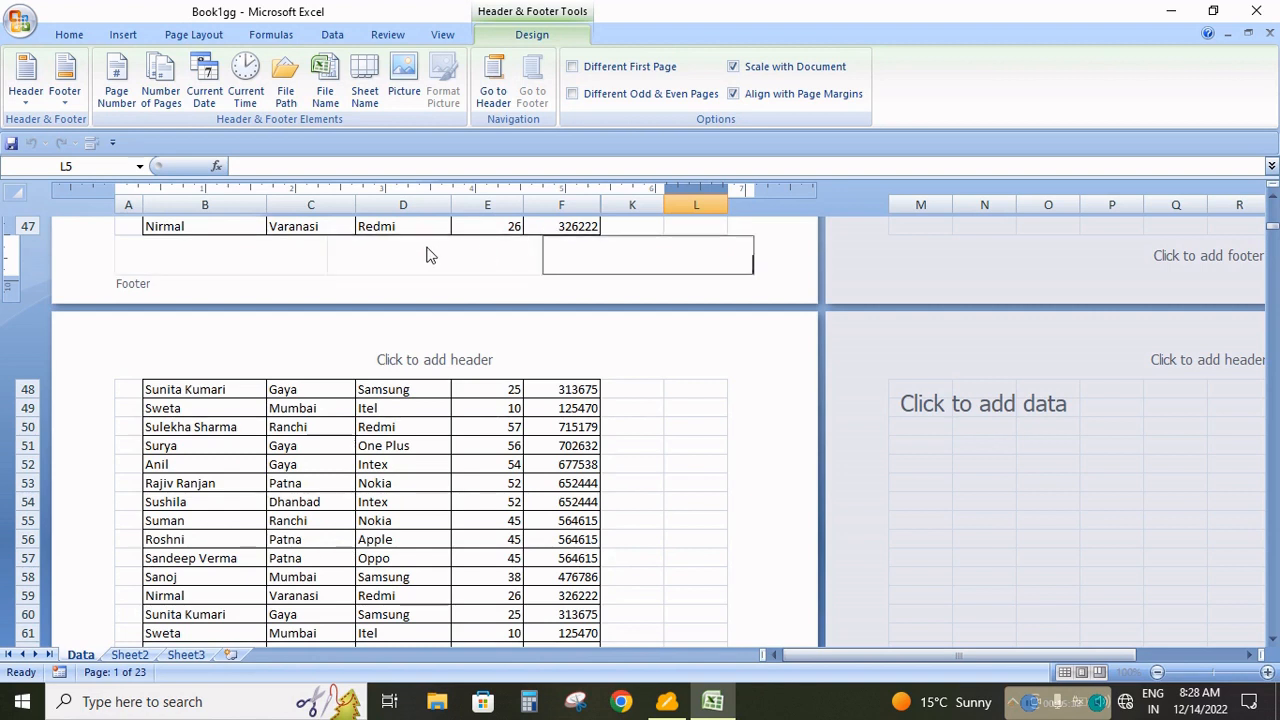
left_click(387, 246)
left_click(264, 258)
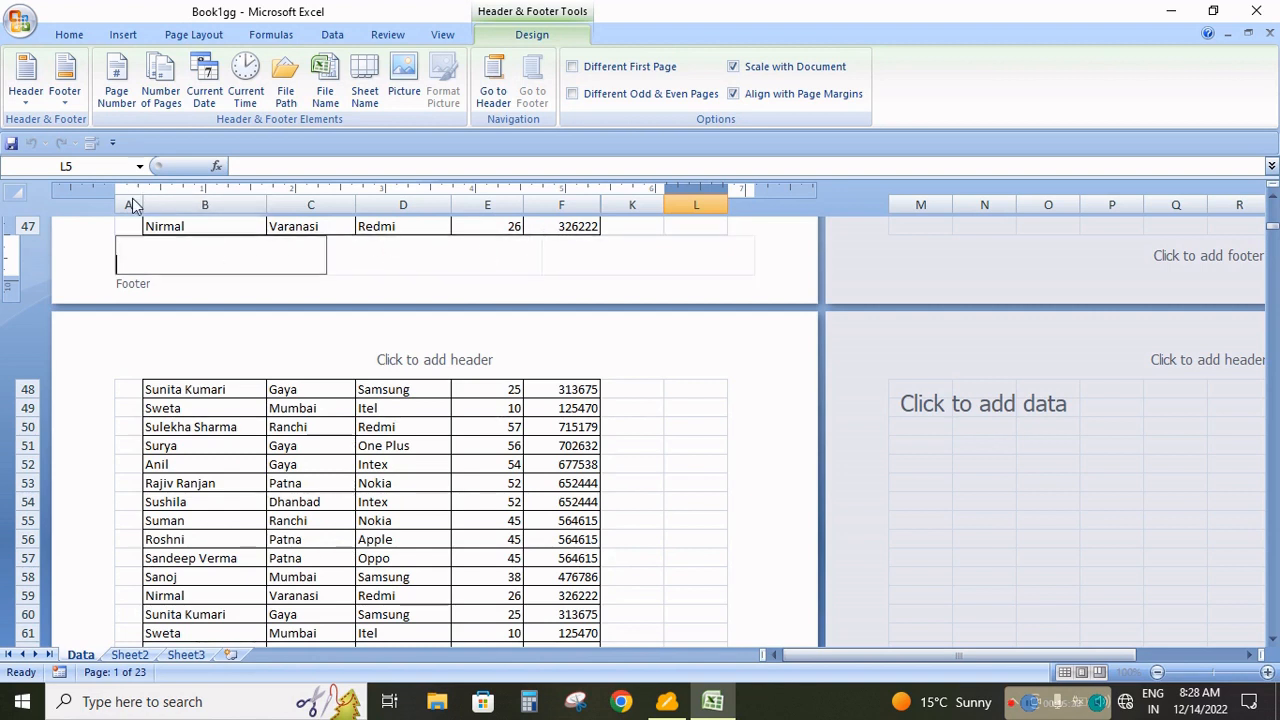
left_click(420, 262)
left_click(602, 255)
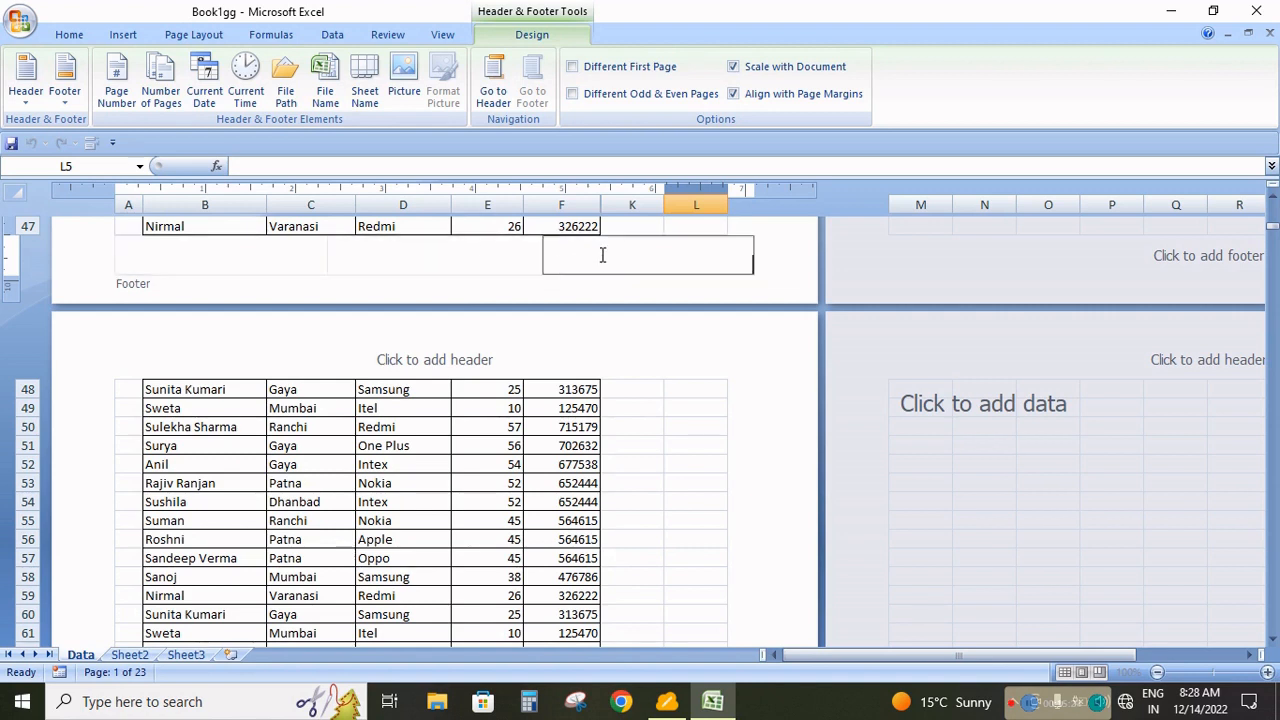
left_click(444, 258)
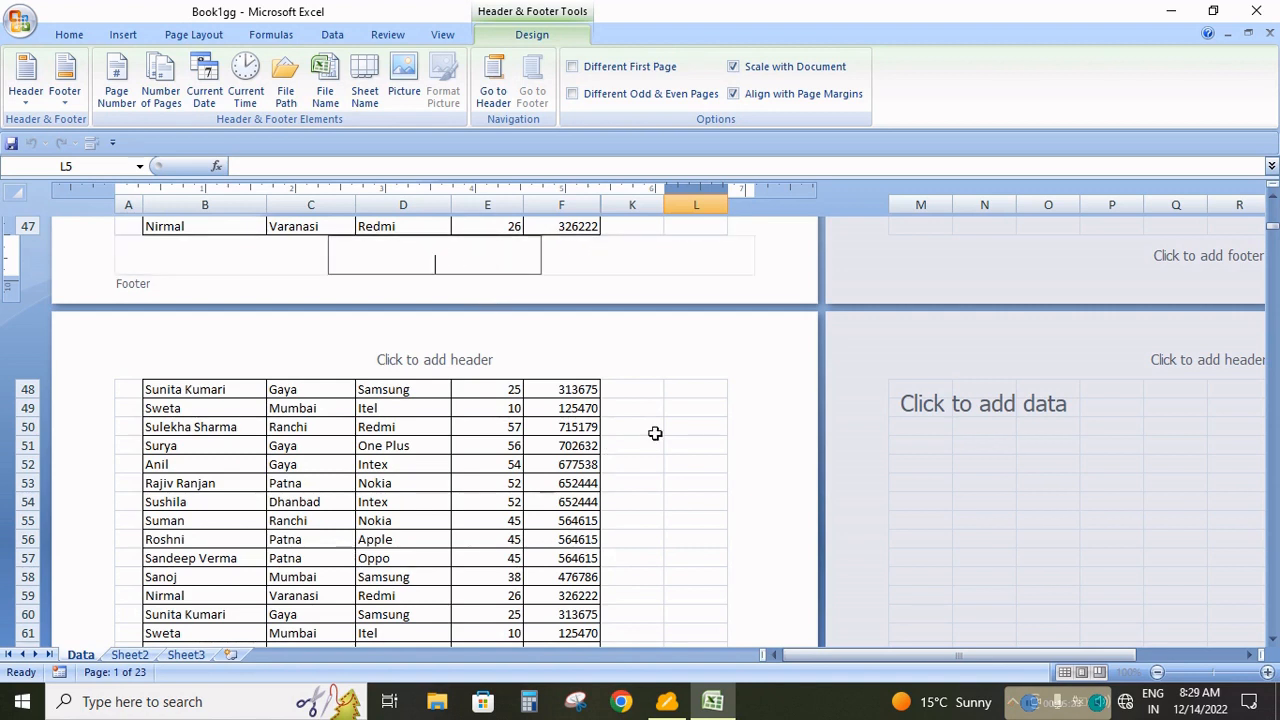
left_click(494, 105)
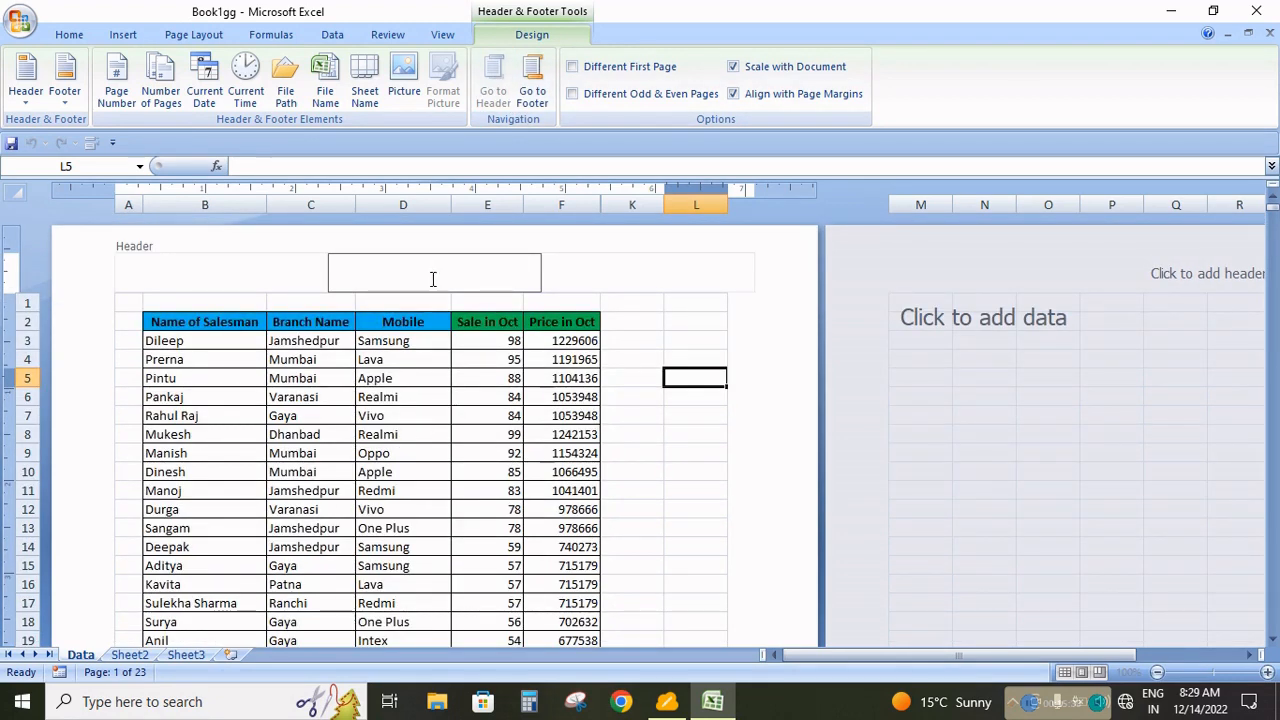
- Insert the page number in the center header section, show it on the sheet and delete it
left_click(116, 80)
left_click(733, 420)
left_click(532, 264)
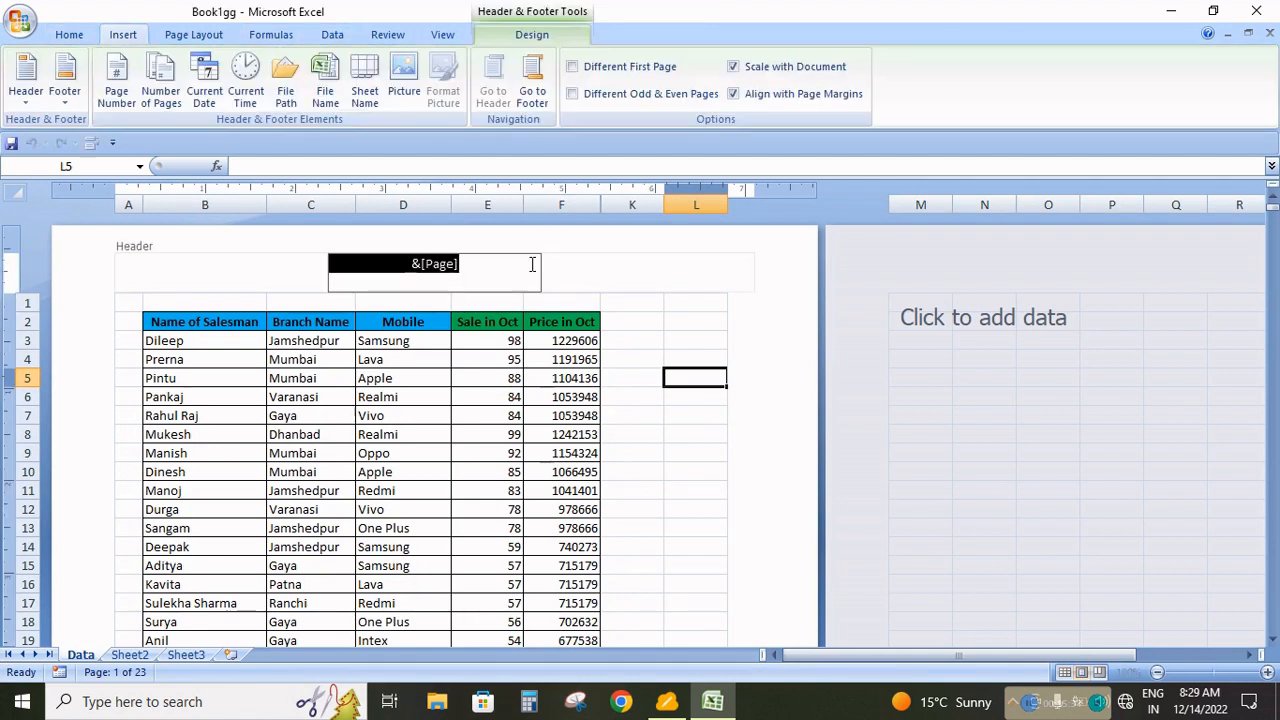
left_click(612, 281)
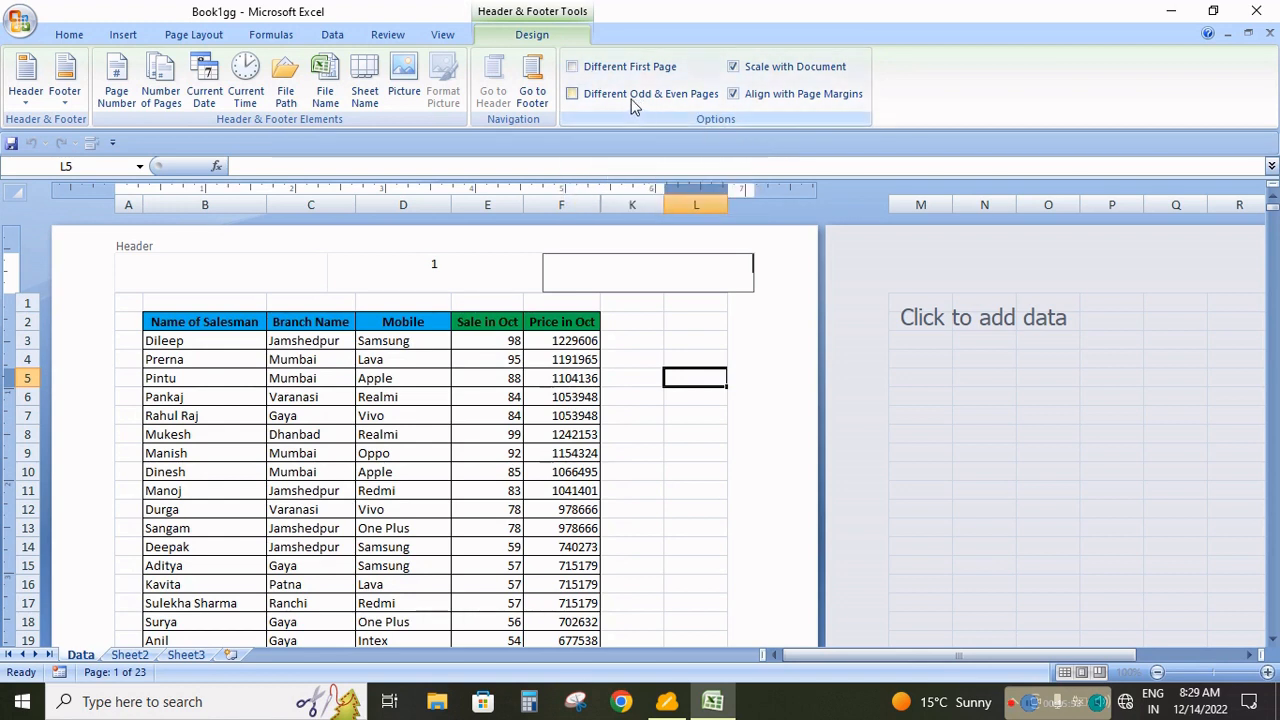
left_click(390, 280)
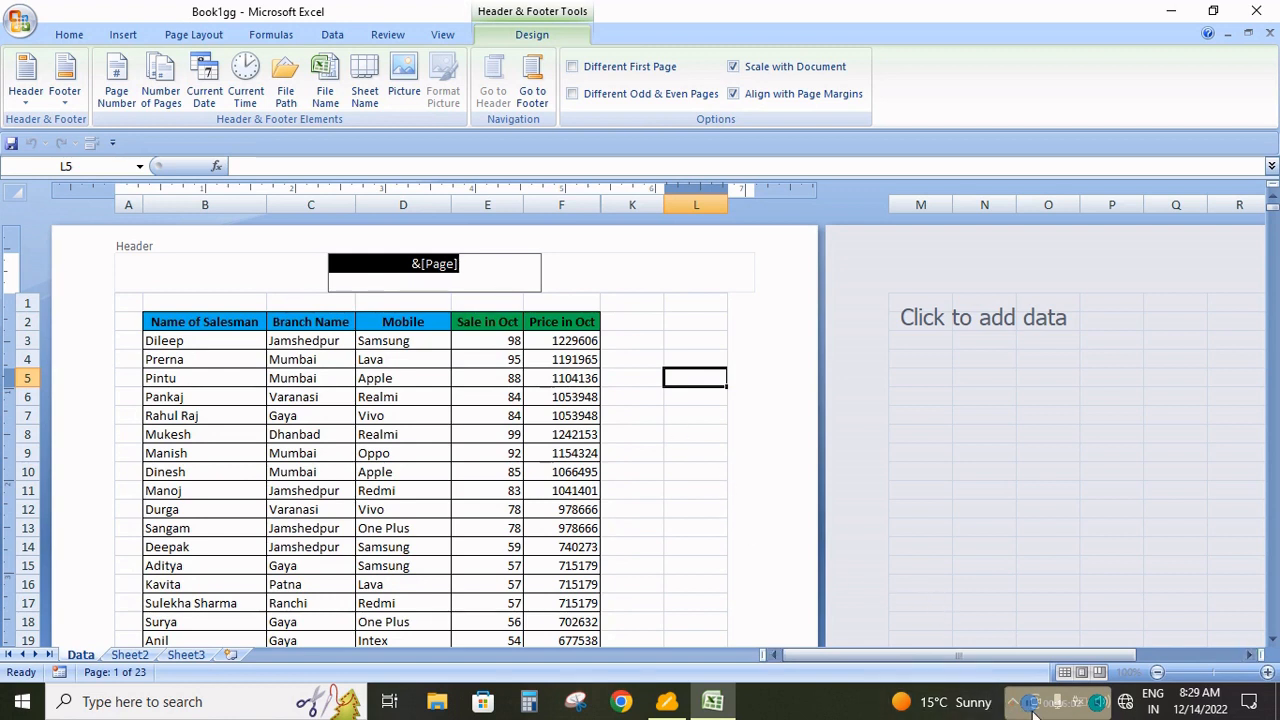
key("Delete")
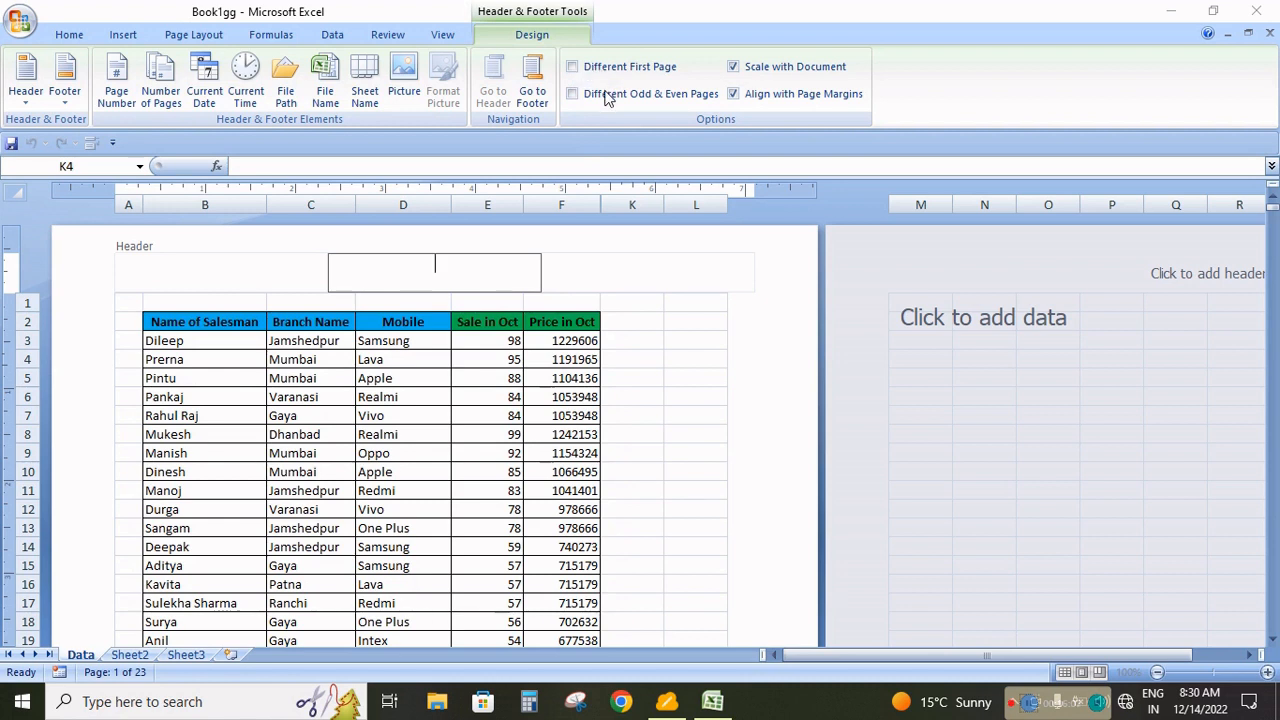
- Insert the page number in the empty center header section and show it on the sheet
left_click(590, 284)
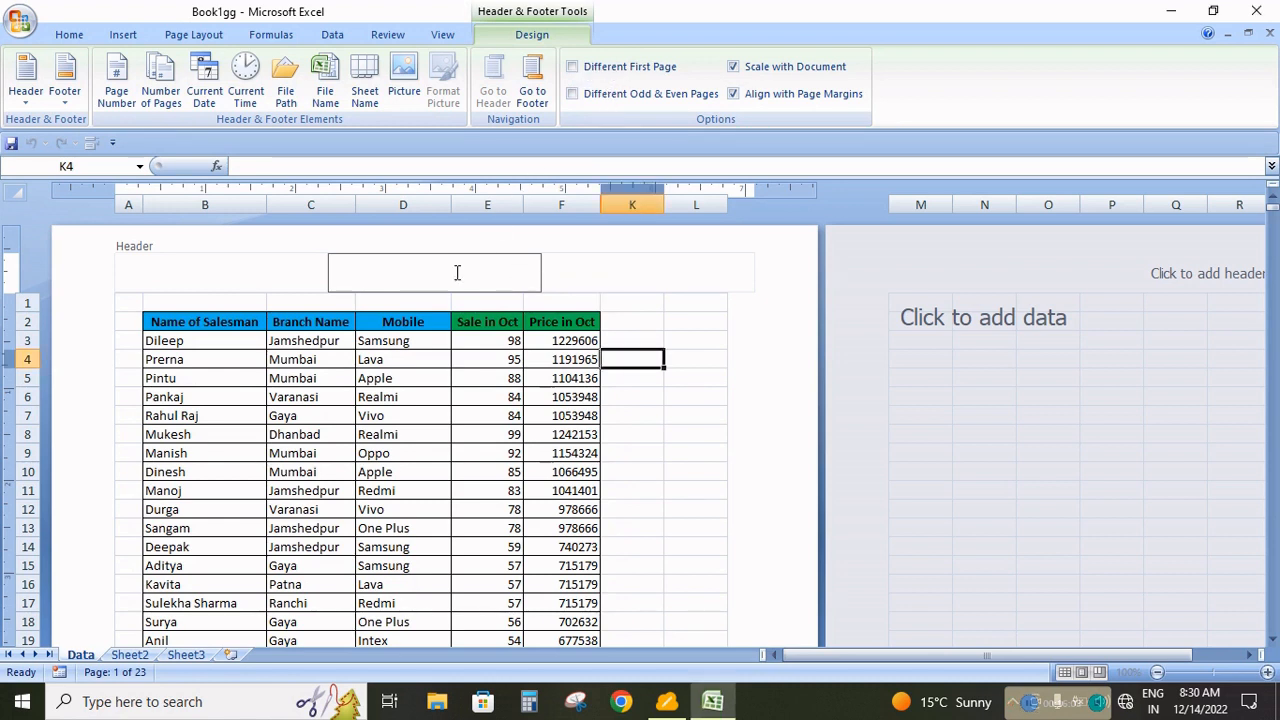
left_click(118, 80)
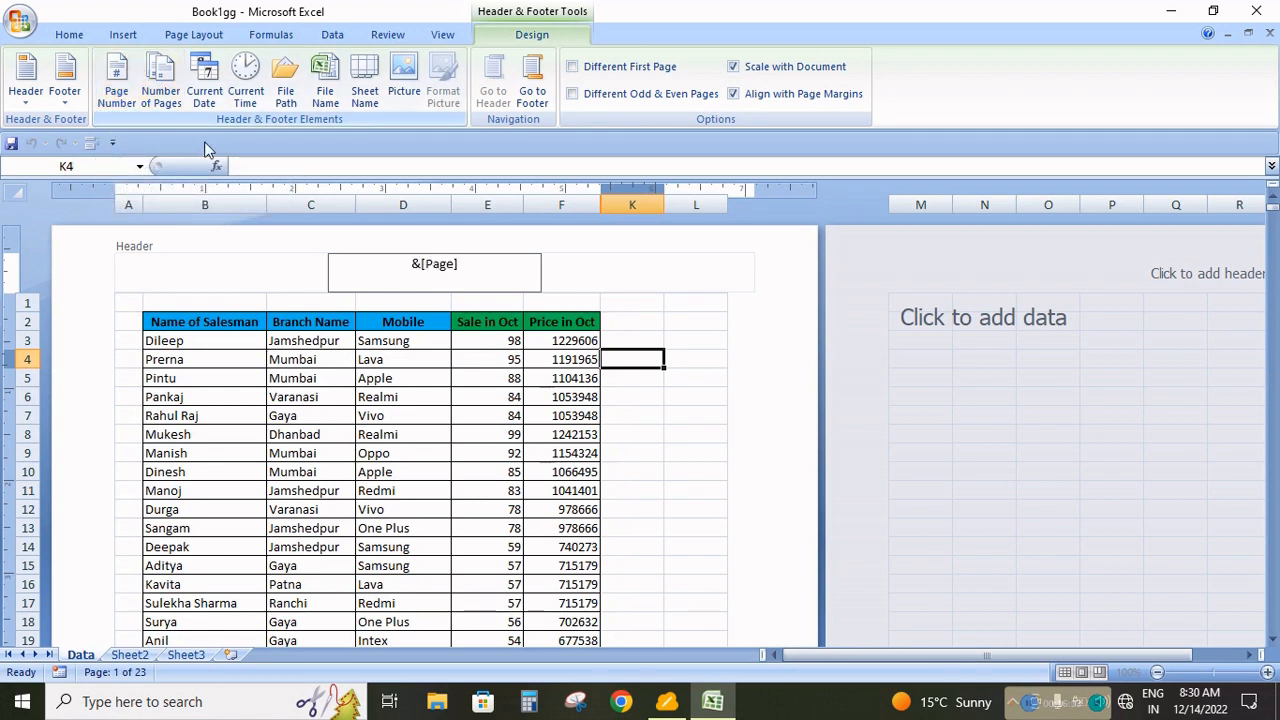
left_click(705, 359)
scroll(423, 280, "down", 12)
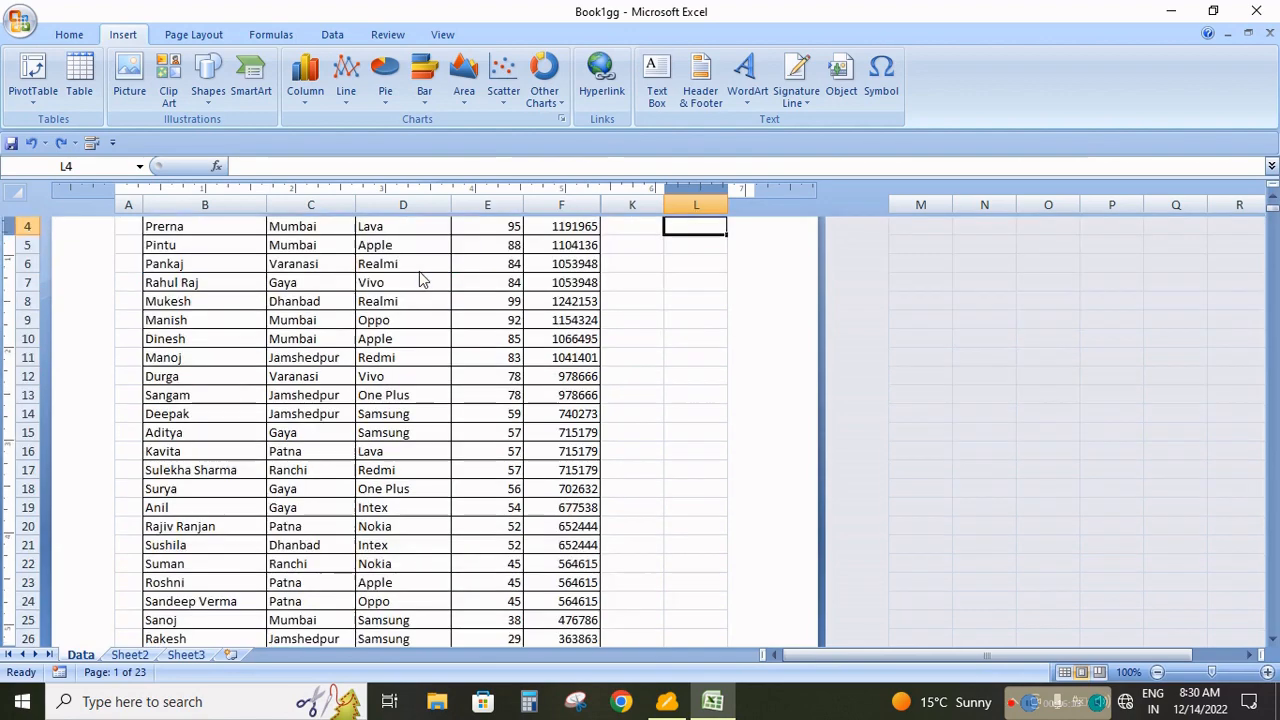
scroll(452, 470, "up", 13)
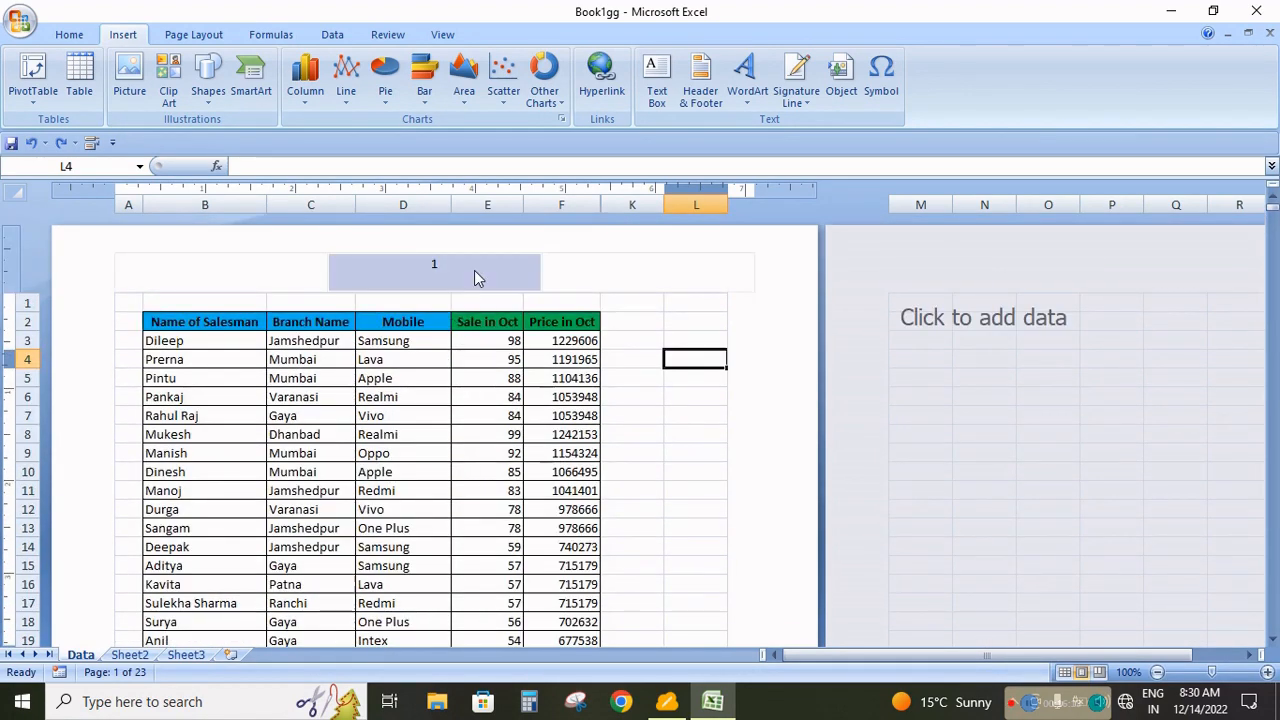
- Give the first page a different header and compare it with the headers on the following pages
left_click(510, 272)
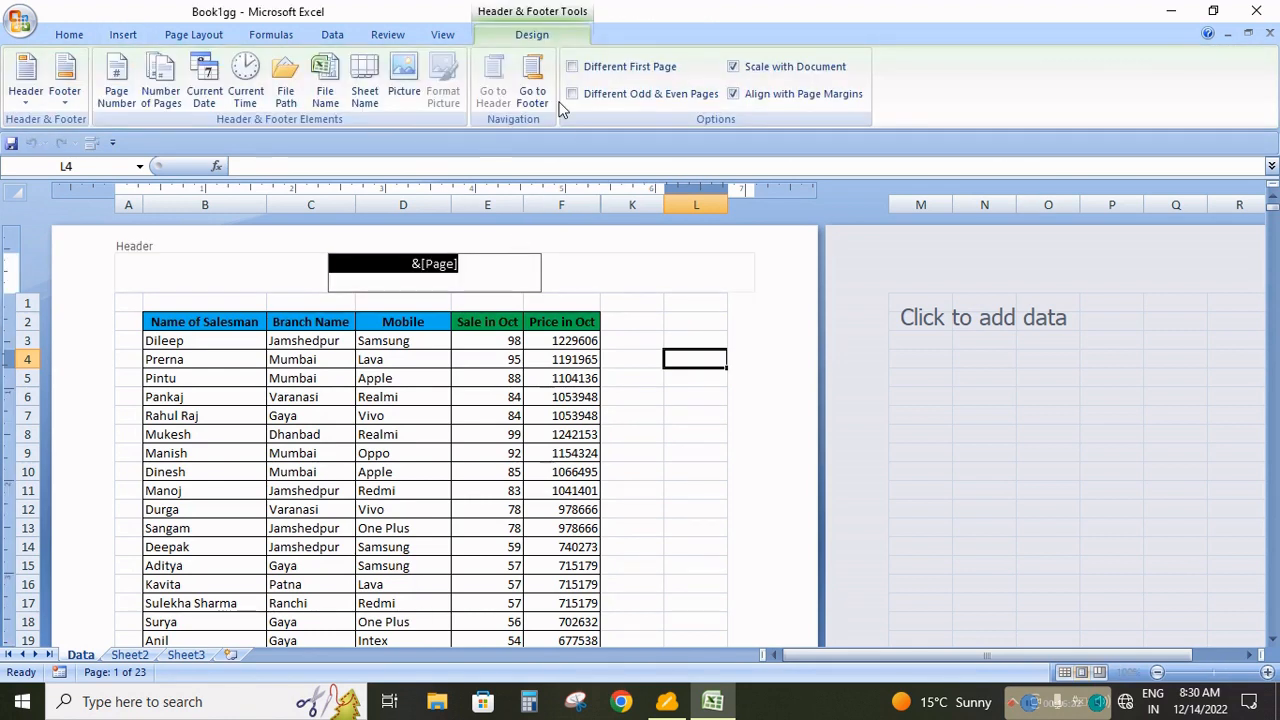
left_click(616, 68)
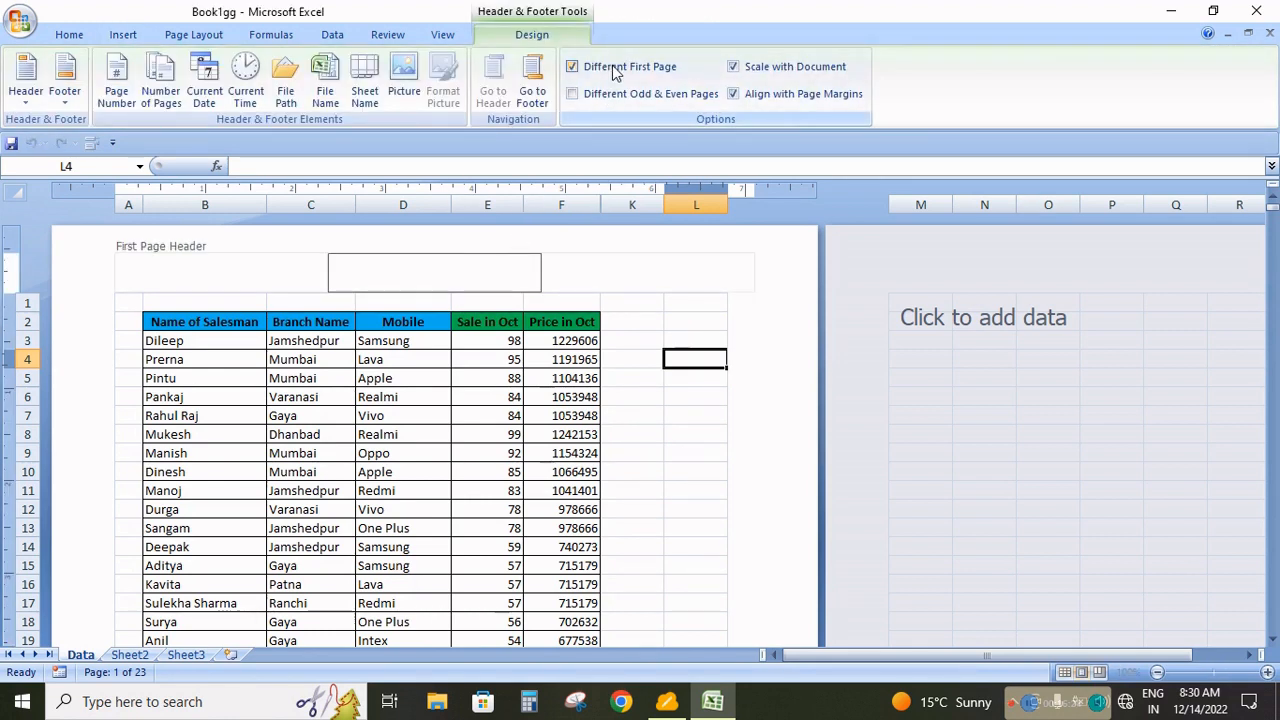
left_click(668, 432)
scroll(420, 267, "down", 12)
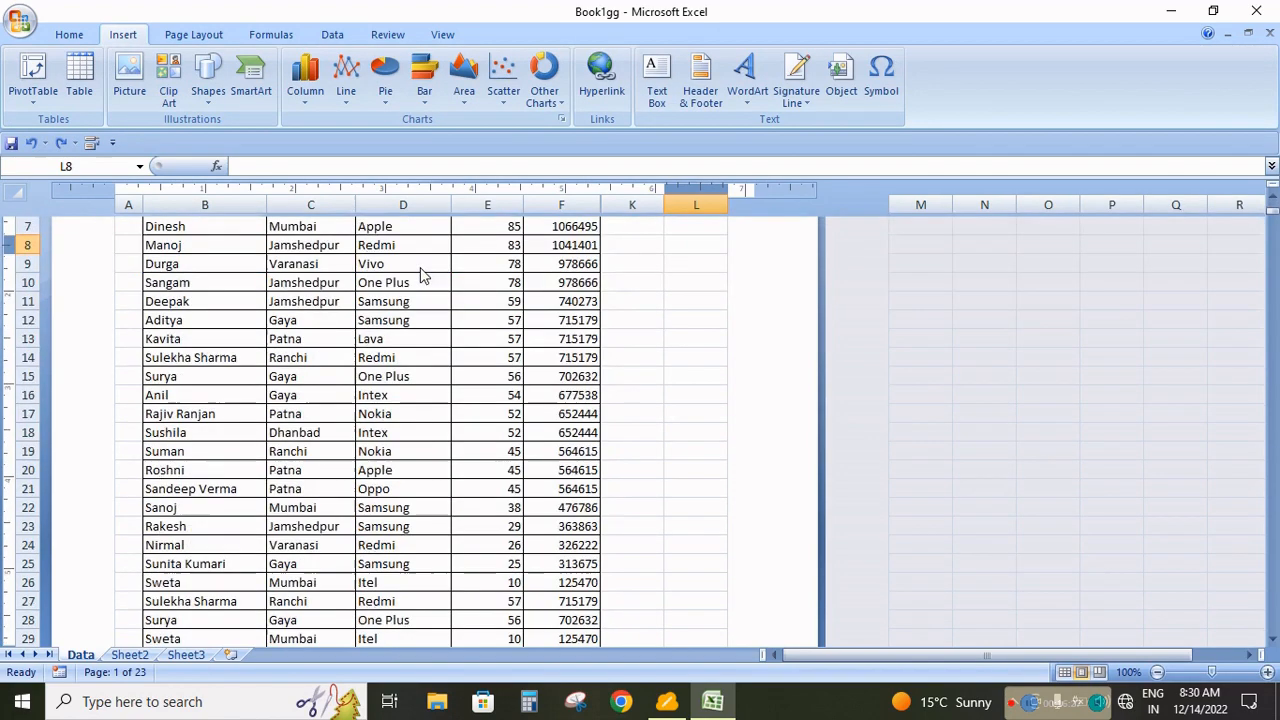
scroll(500, 341, "up", 12)
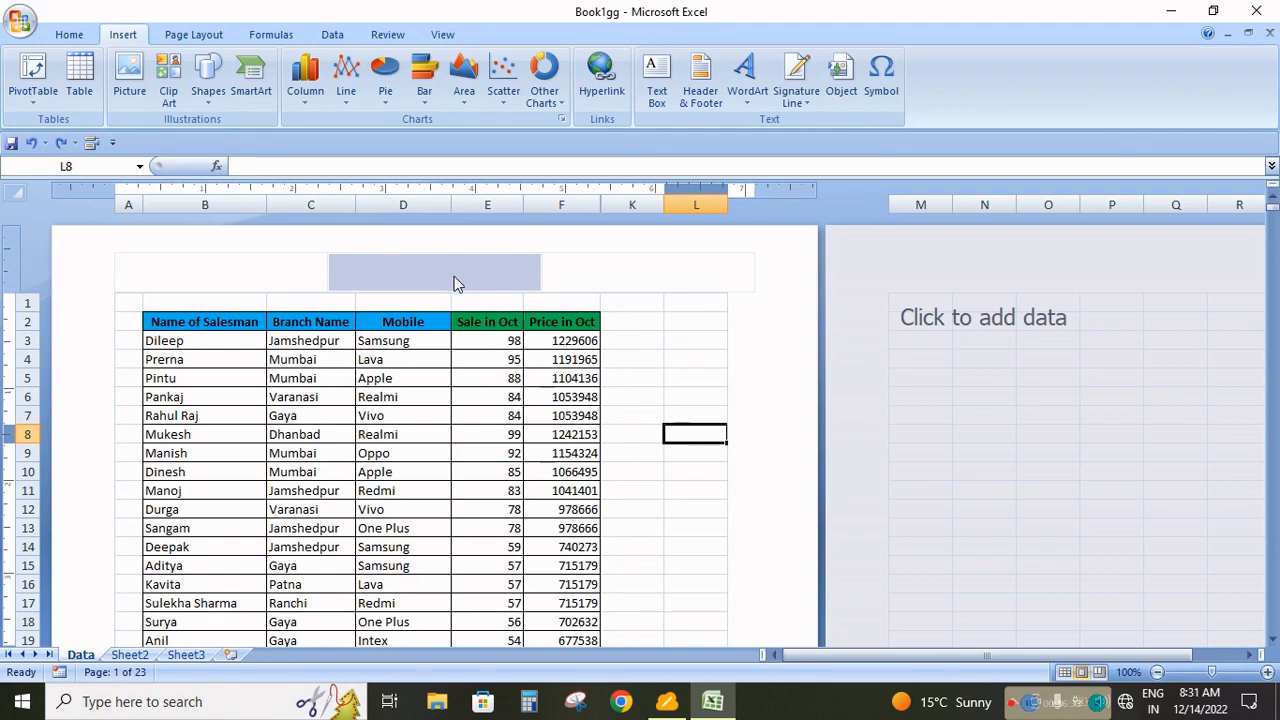
scroll(453, 284, "down", 20)
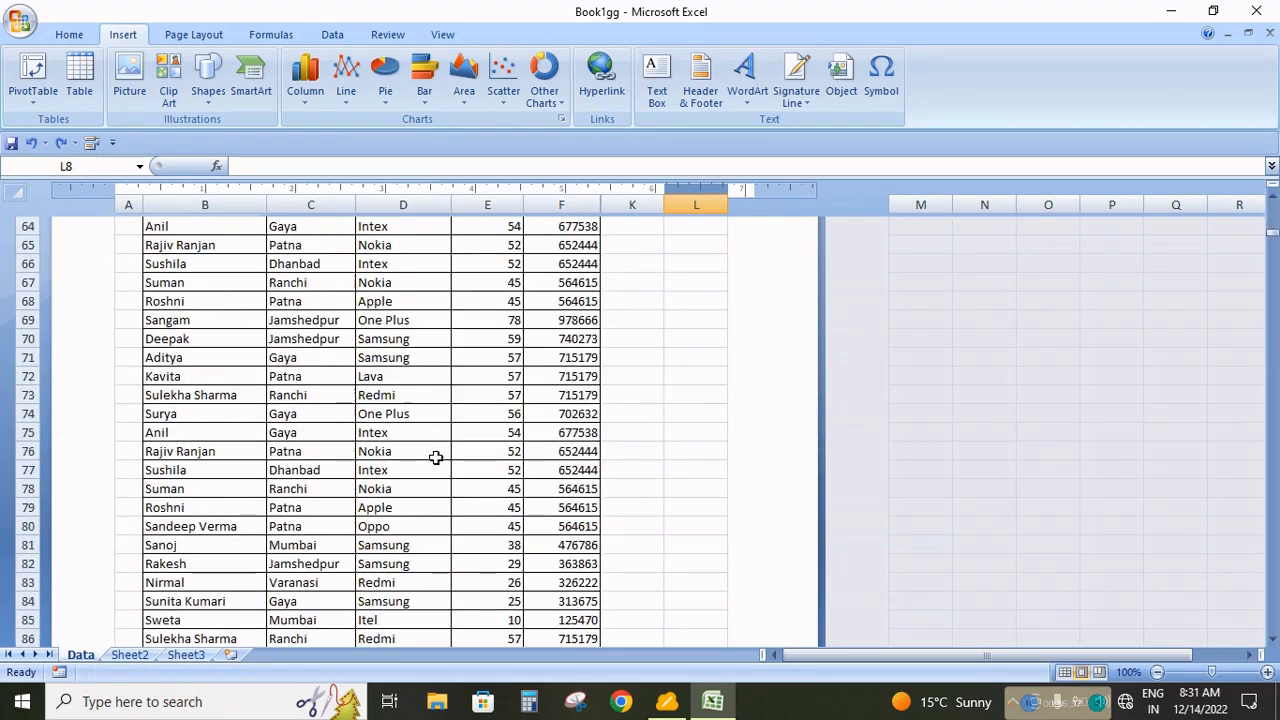
scroll(436, 457, "down", 18)
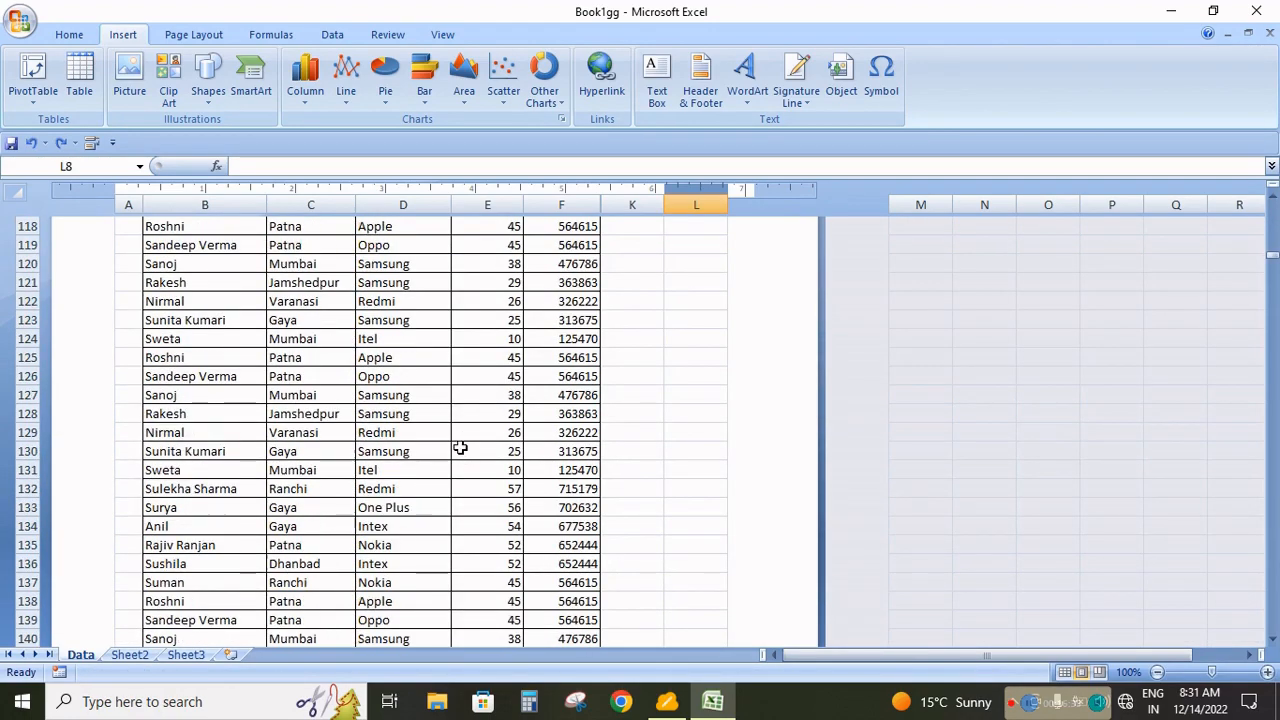
scroll(460, 447, "down", 6)
scroll(470, 457, "up", 20)
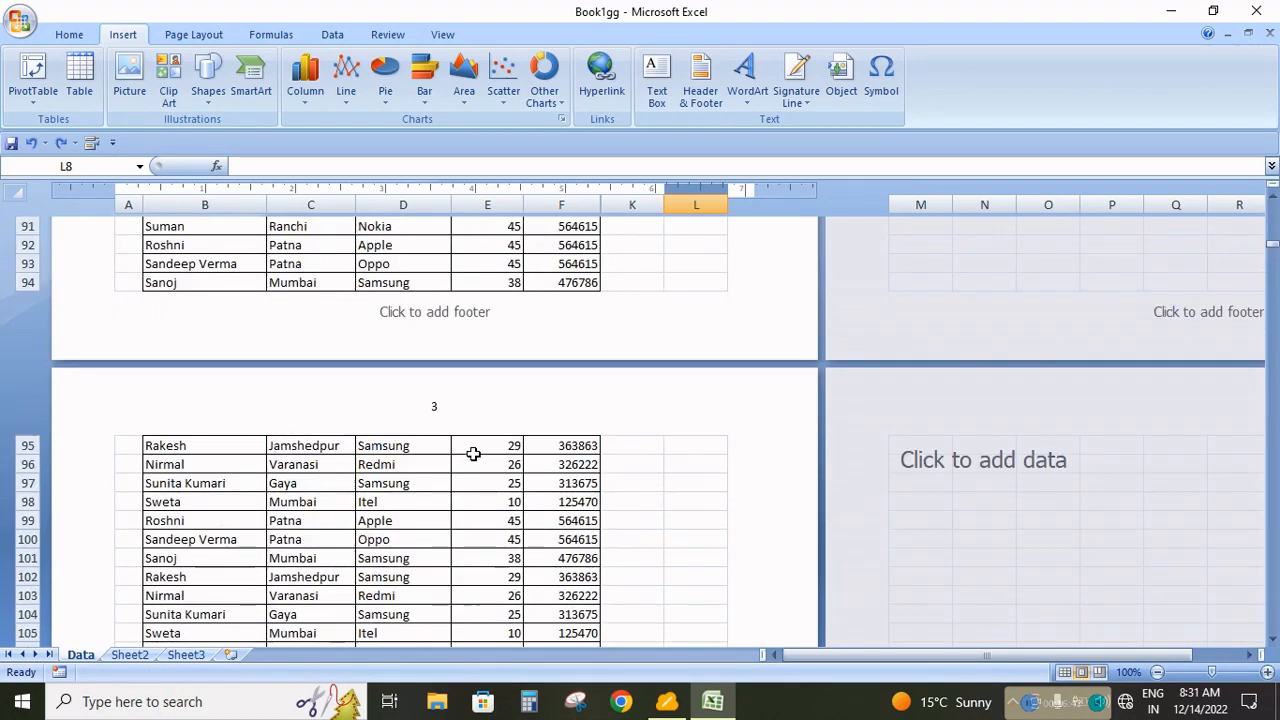
scroll(474, 457, "up", 16)
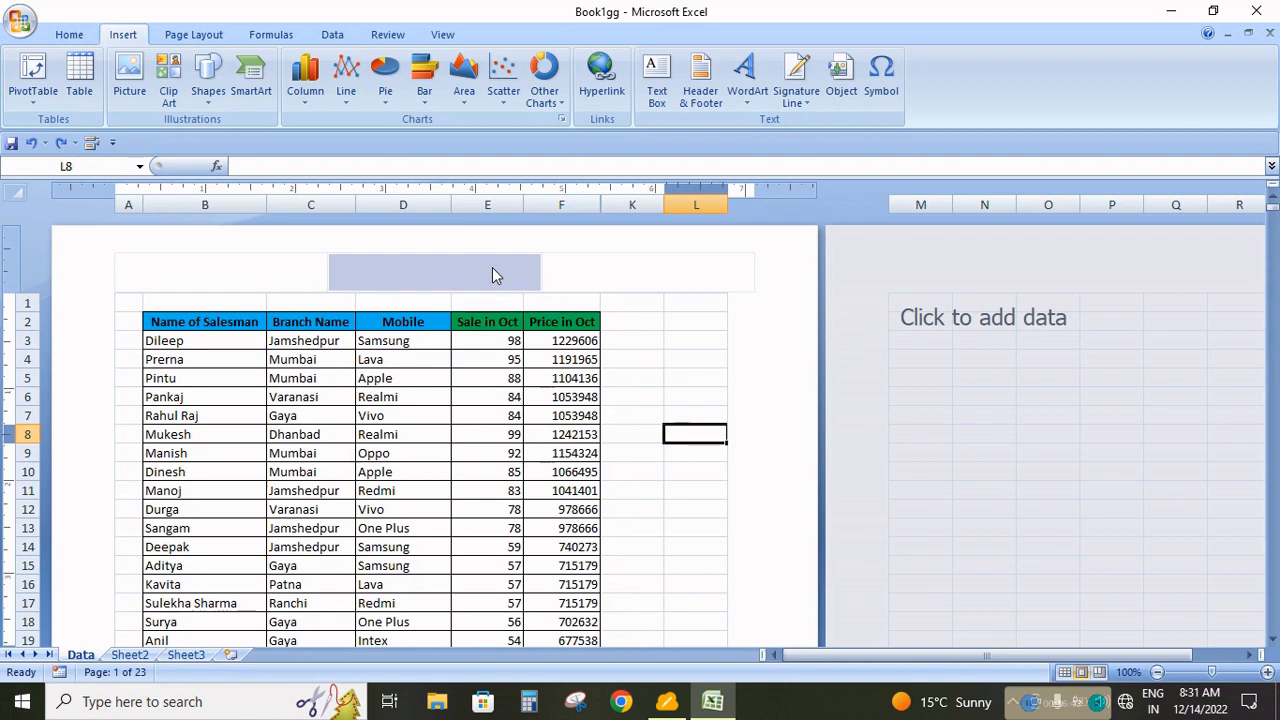
- Turn off the different first page option and show the page number in the first page's header
left_click(492, 267)
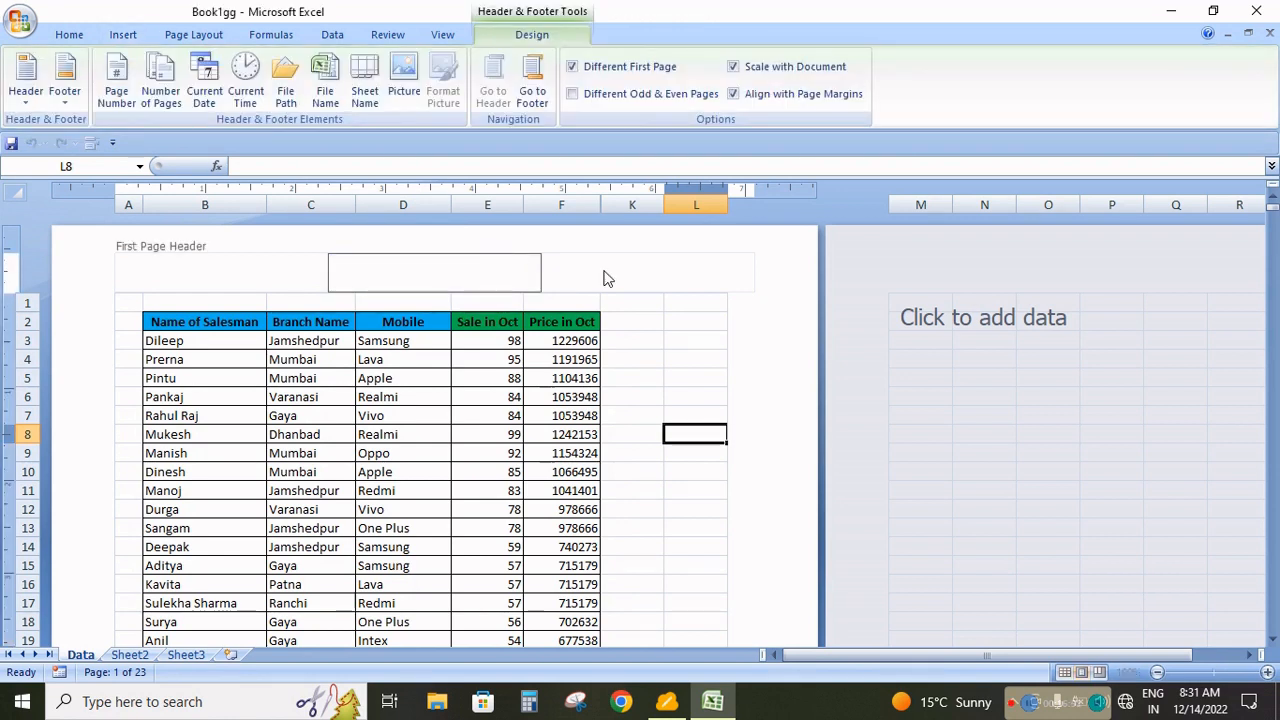
left_click(572, 66)
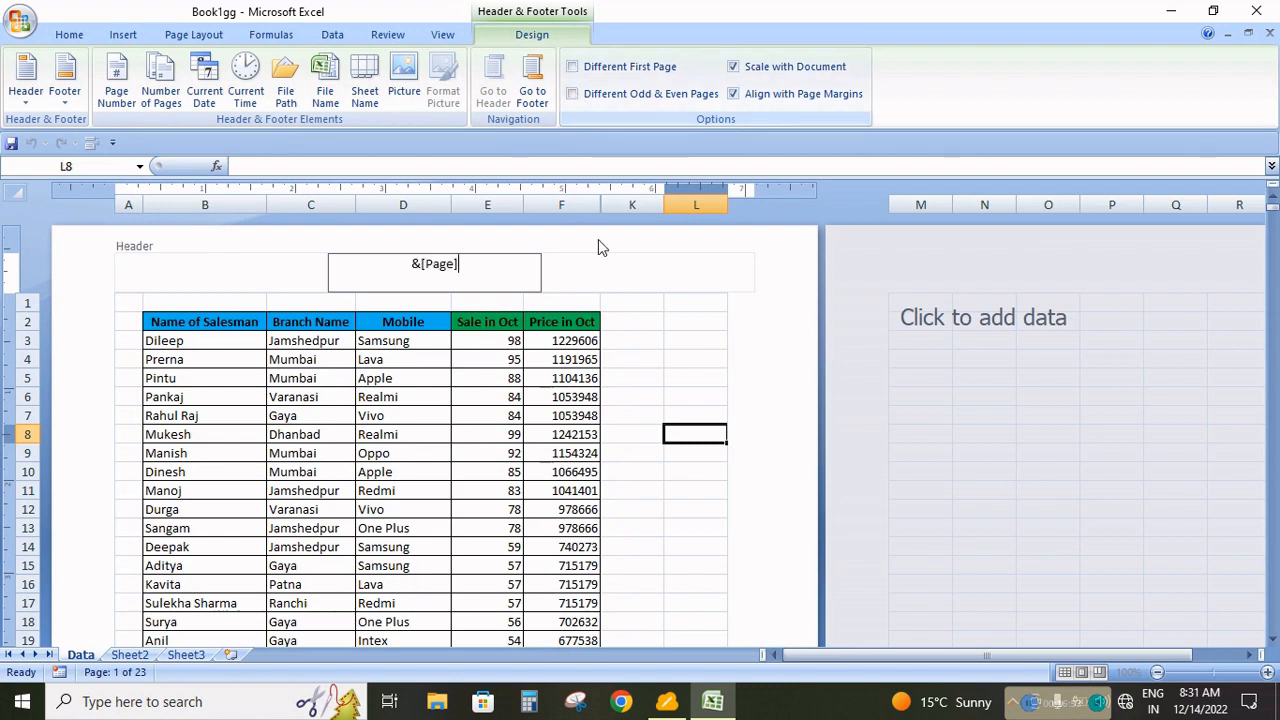
left_click(638, 273)
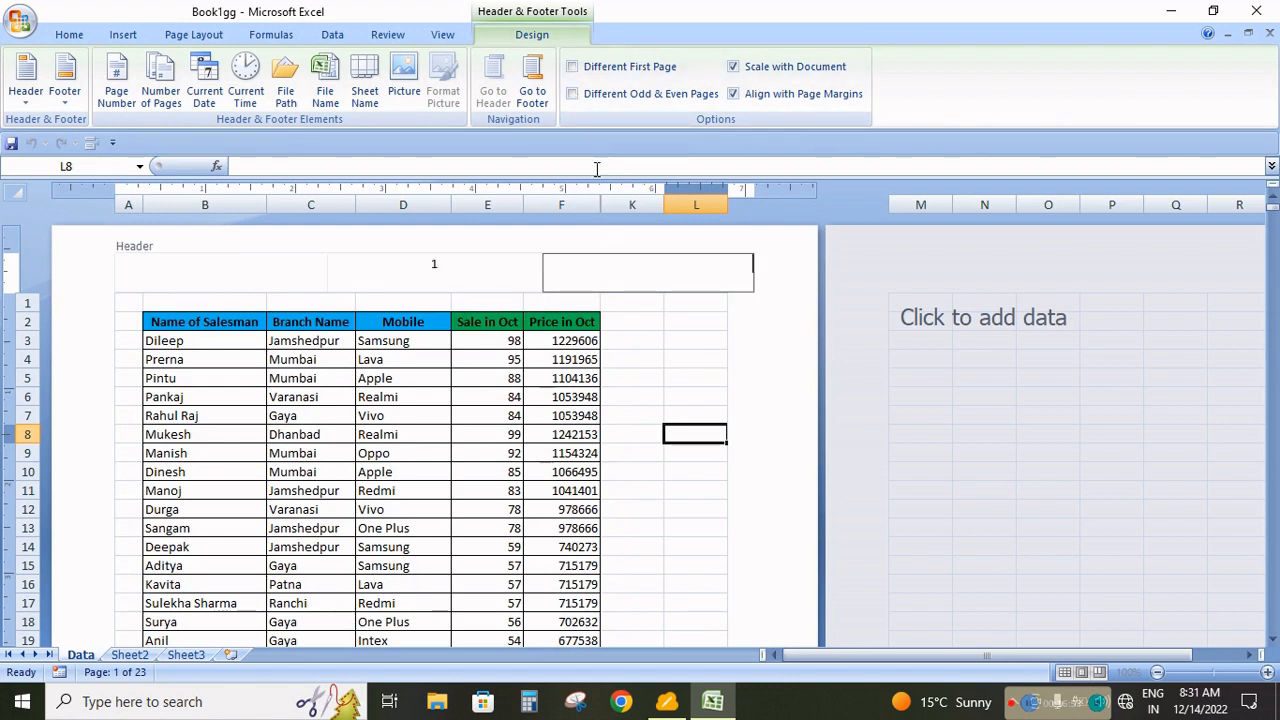
- Enable different odd and even page headers and footers and compare the headers across the pages
left_click(573, 94)
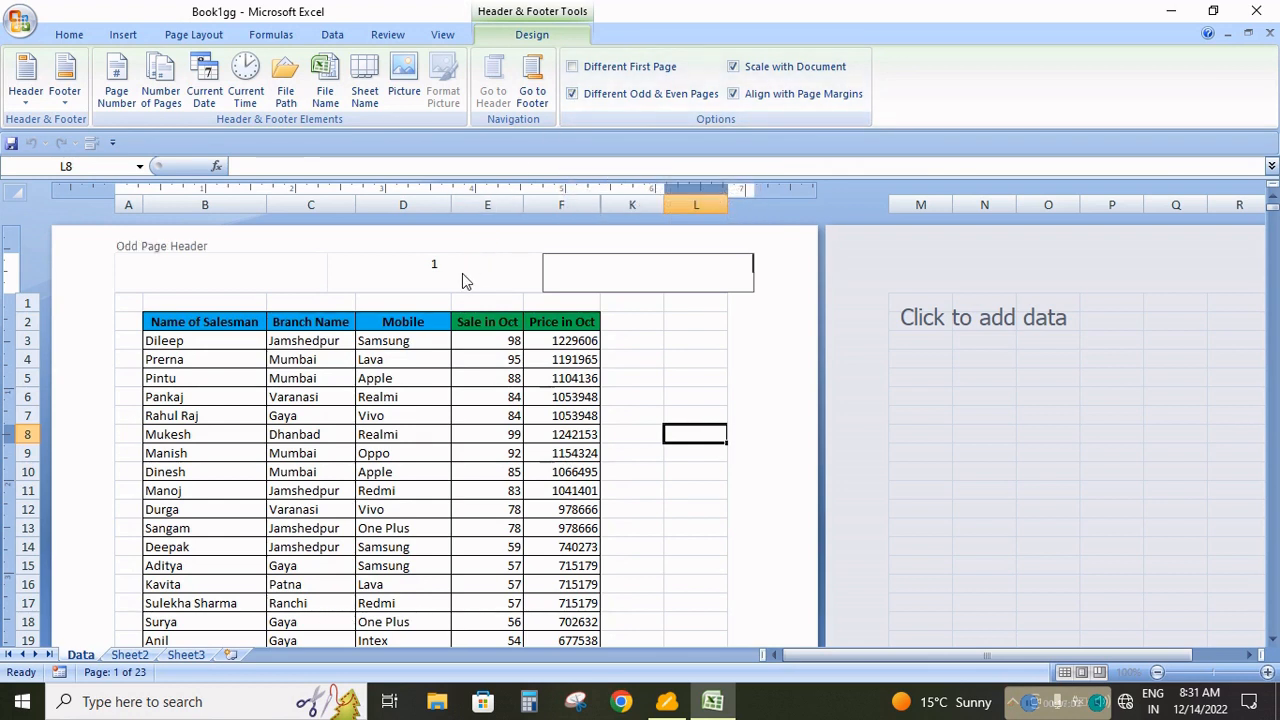
left_click(665, 355)
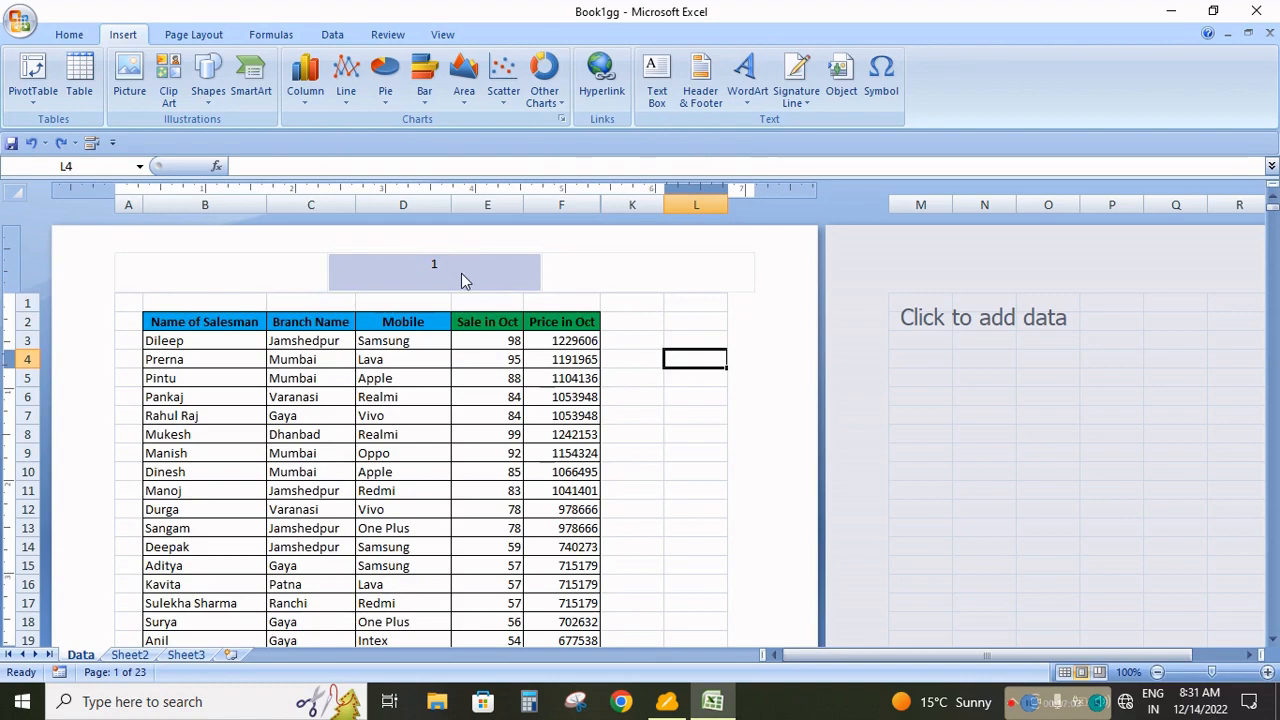
scroll(463, 281, "down", 10)
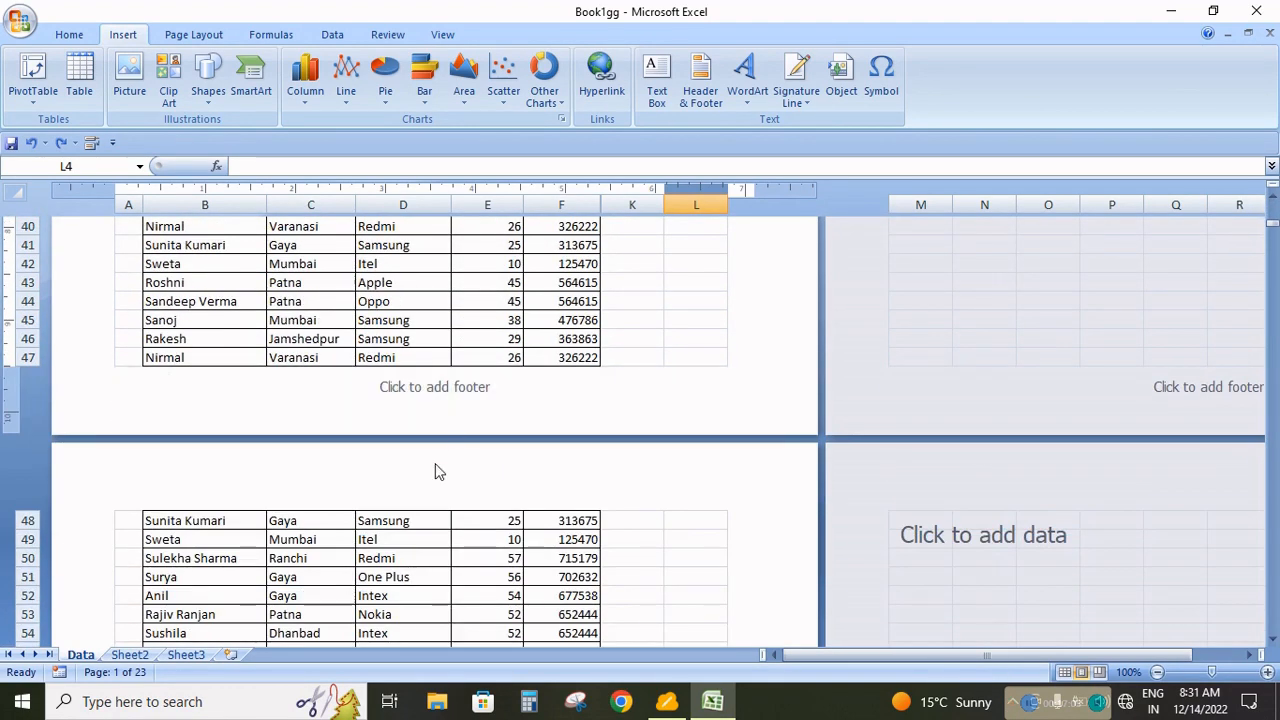
scroll(435, 490, "down", 15)
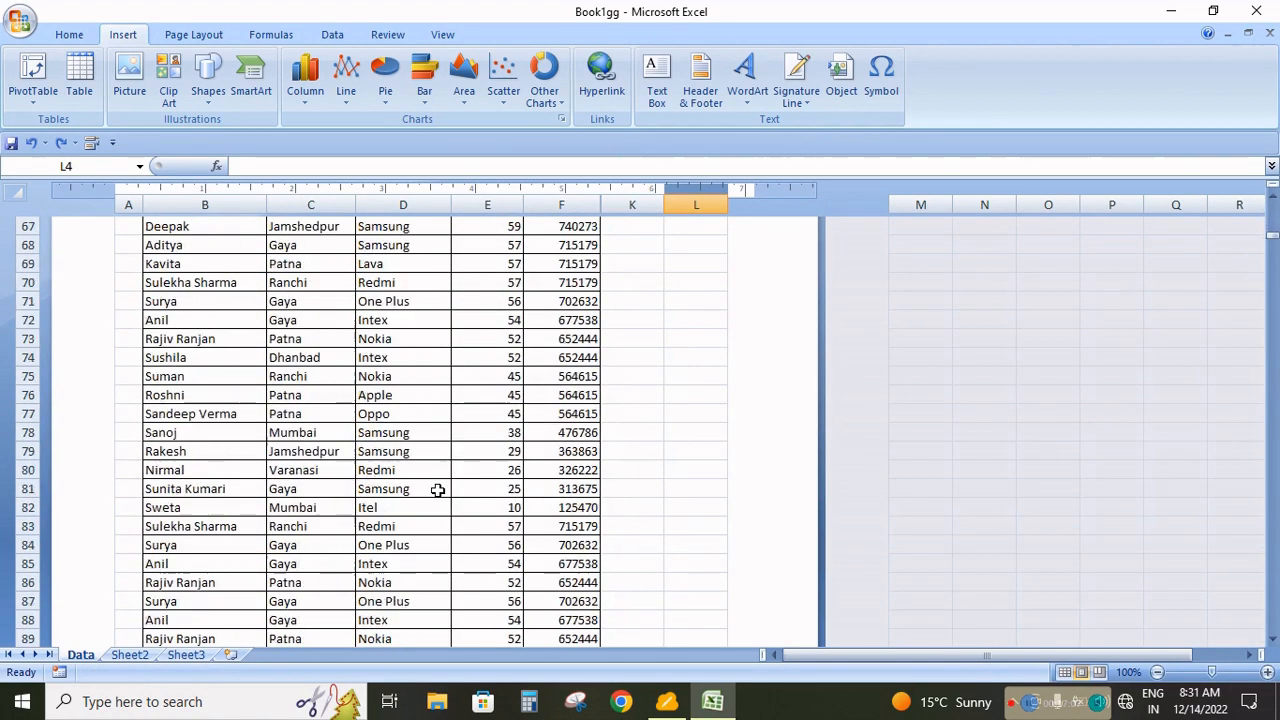
scroll(440, 500, "down", 16)
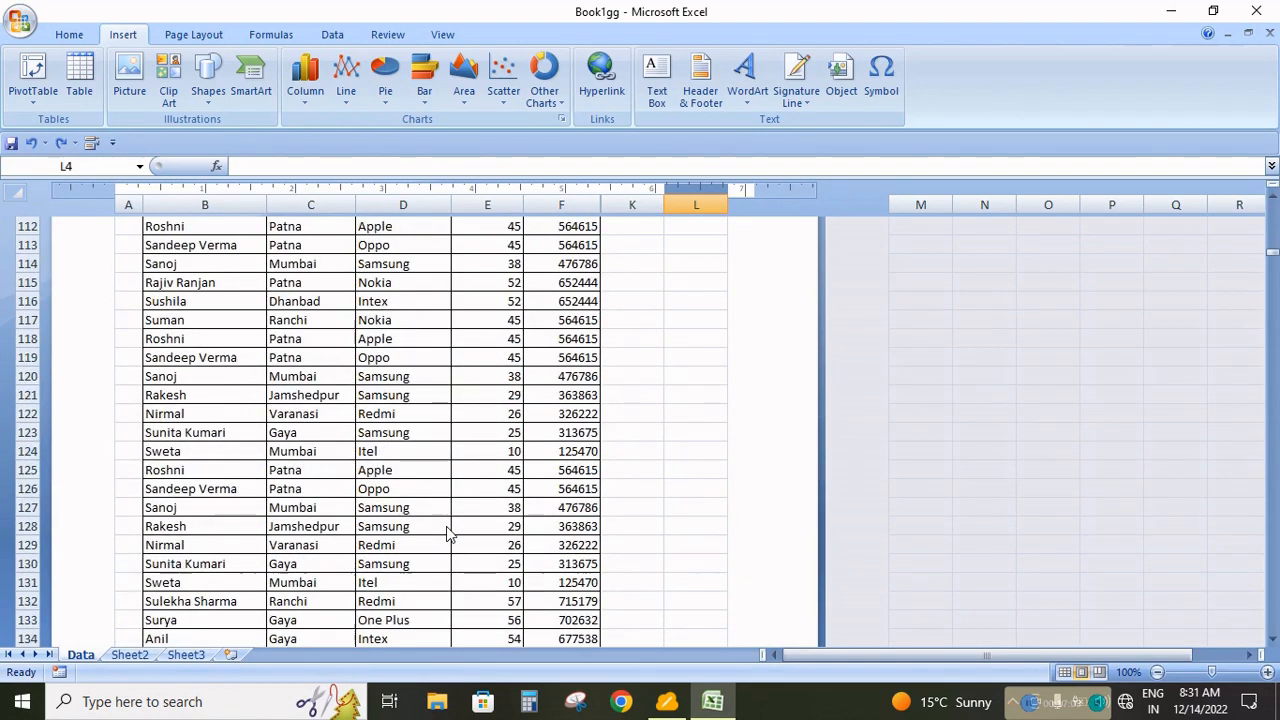
scroll(449, 537, "down", 1)
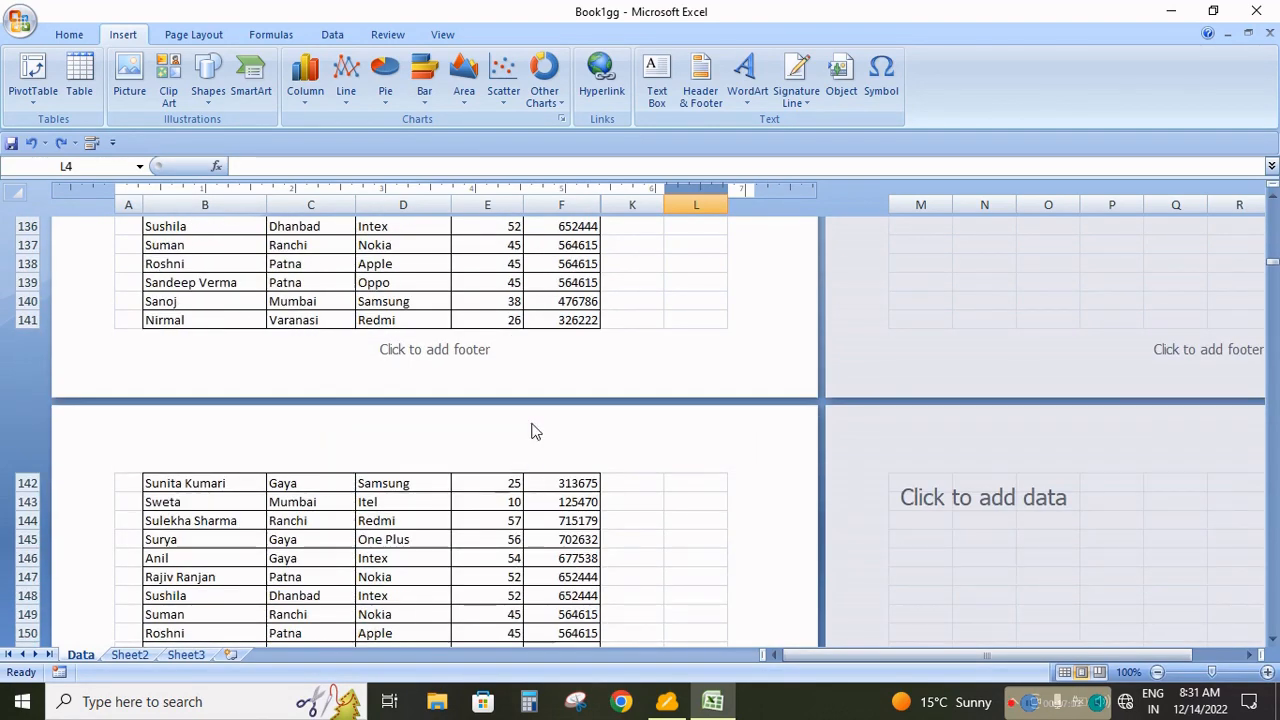
scroll(529, 429, "up", 5)
scroll(533, 430, "up", 20)
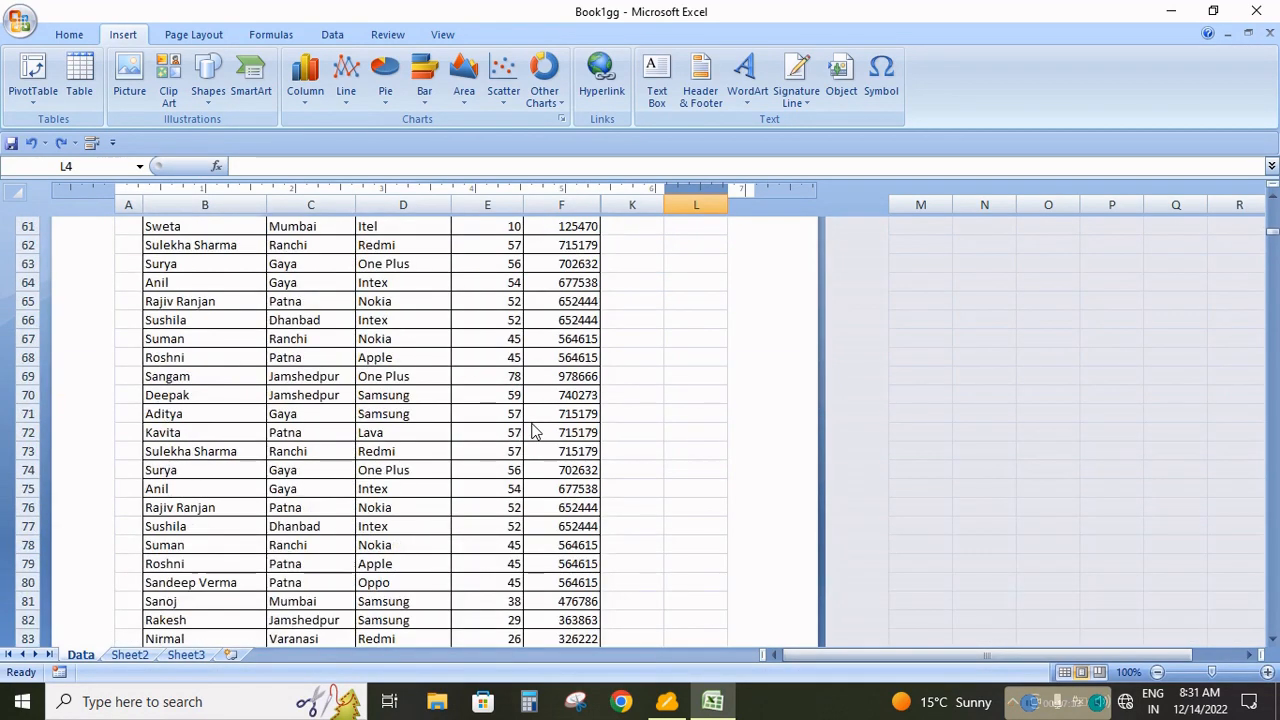
scroll(533, 430, "up", 14)
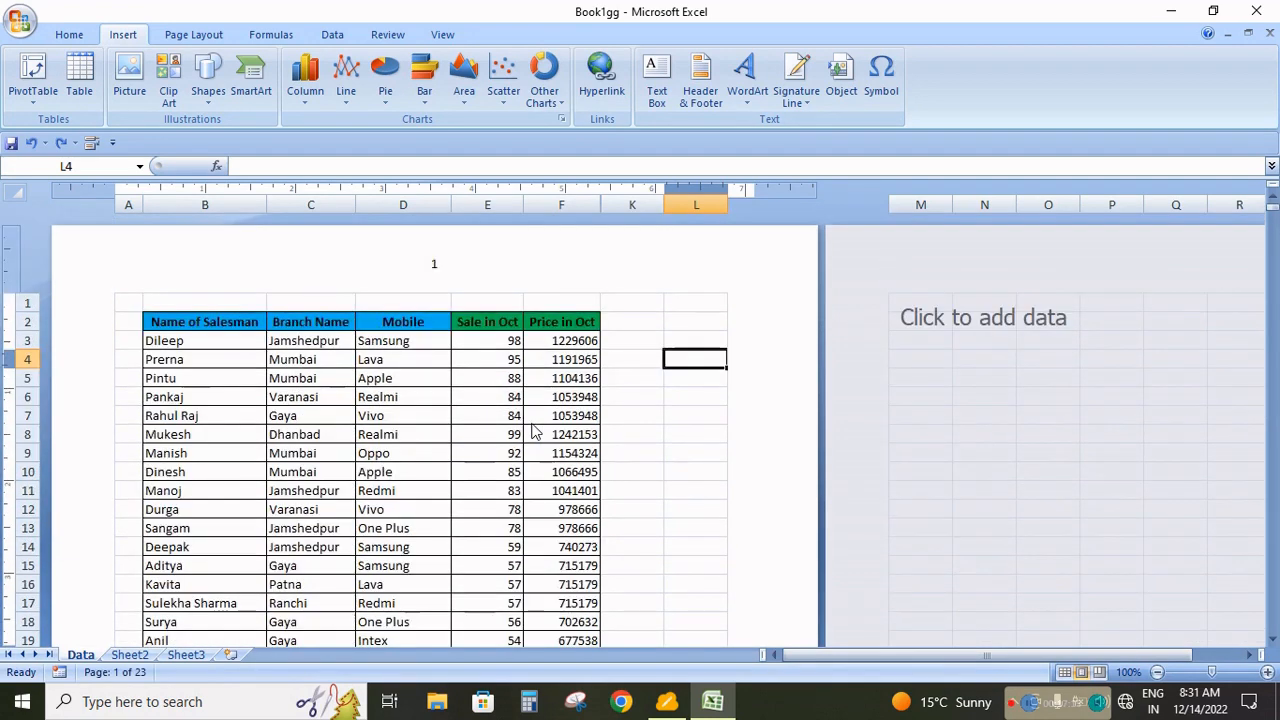
- Delete the page number from the center section of the odd page header and leave header editing
left_click(484, 270)
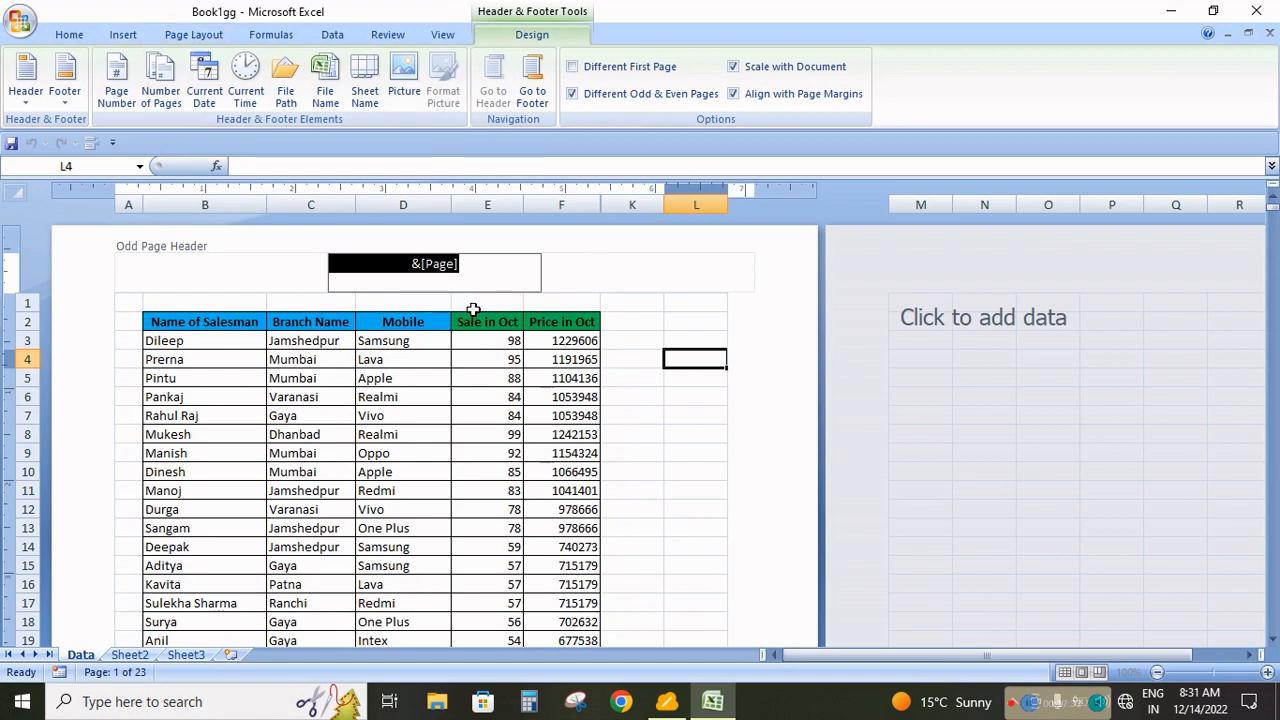
key("Delete")
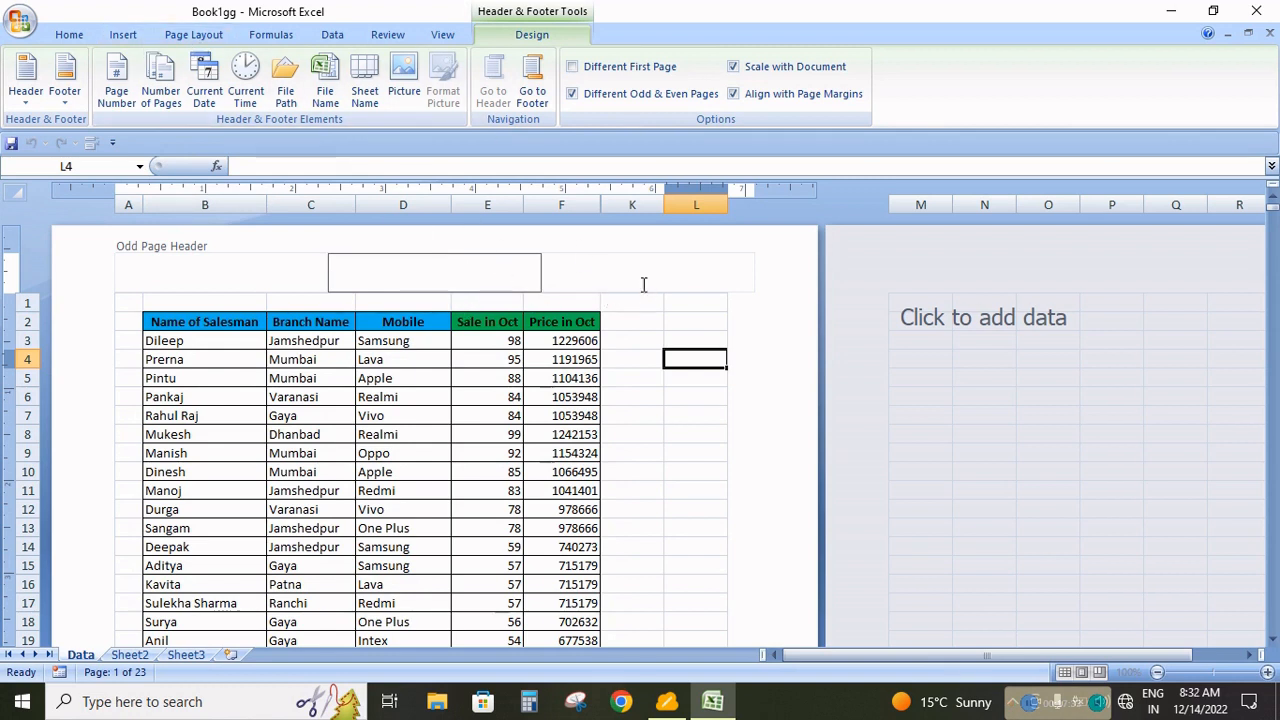
key("Escape")
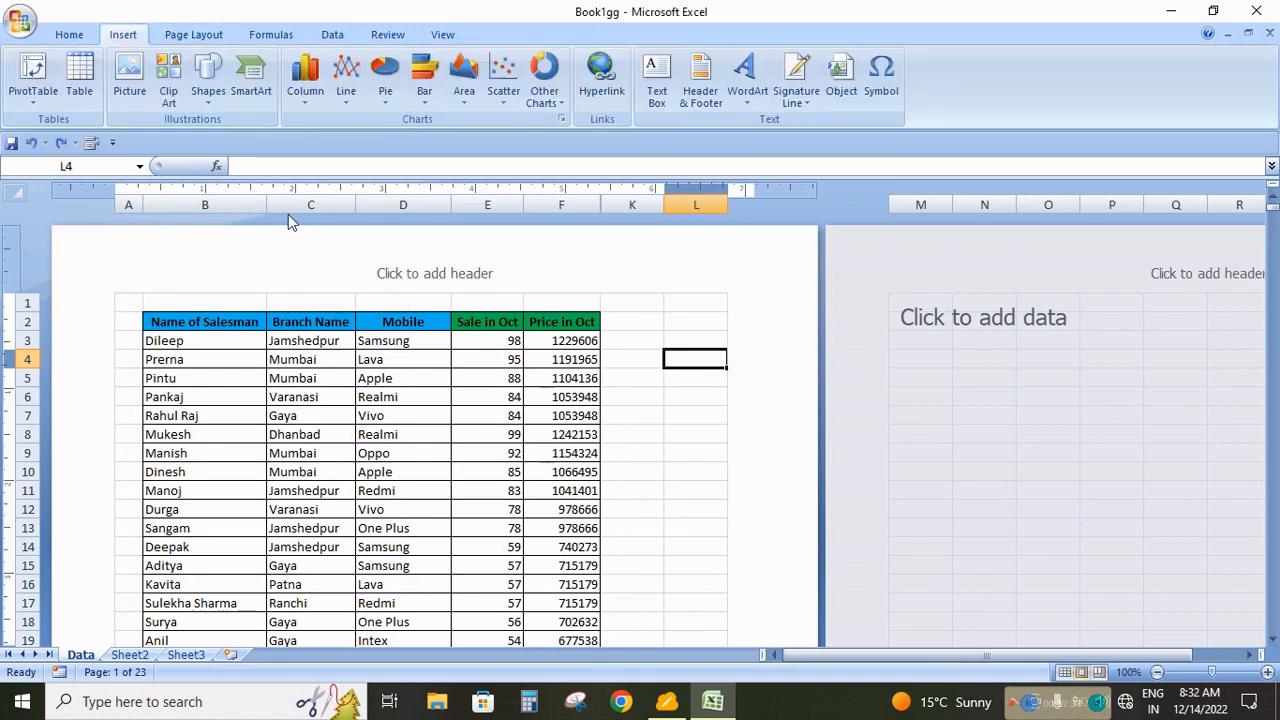
left_click(451, 269)
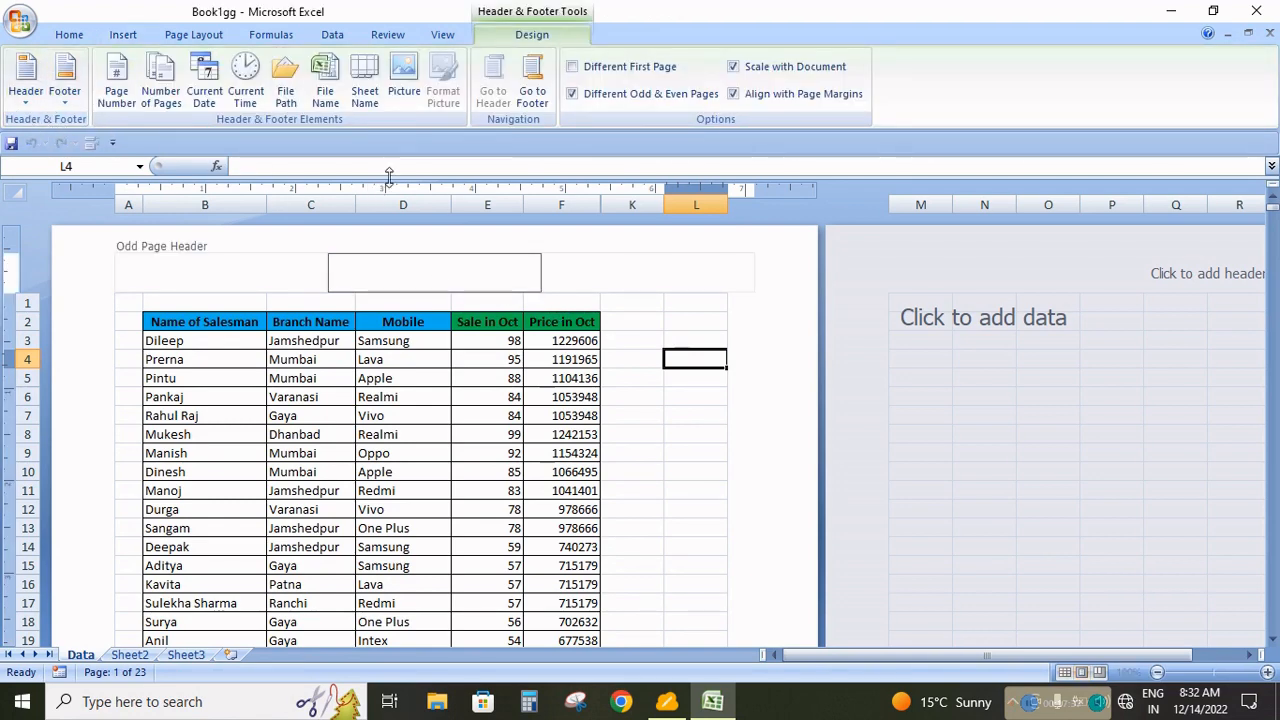
left_click(26, 85)
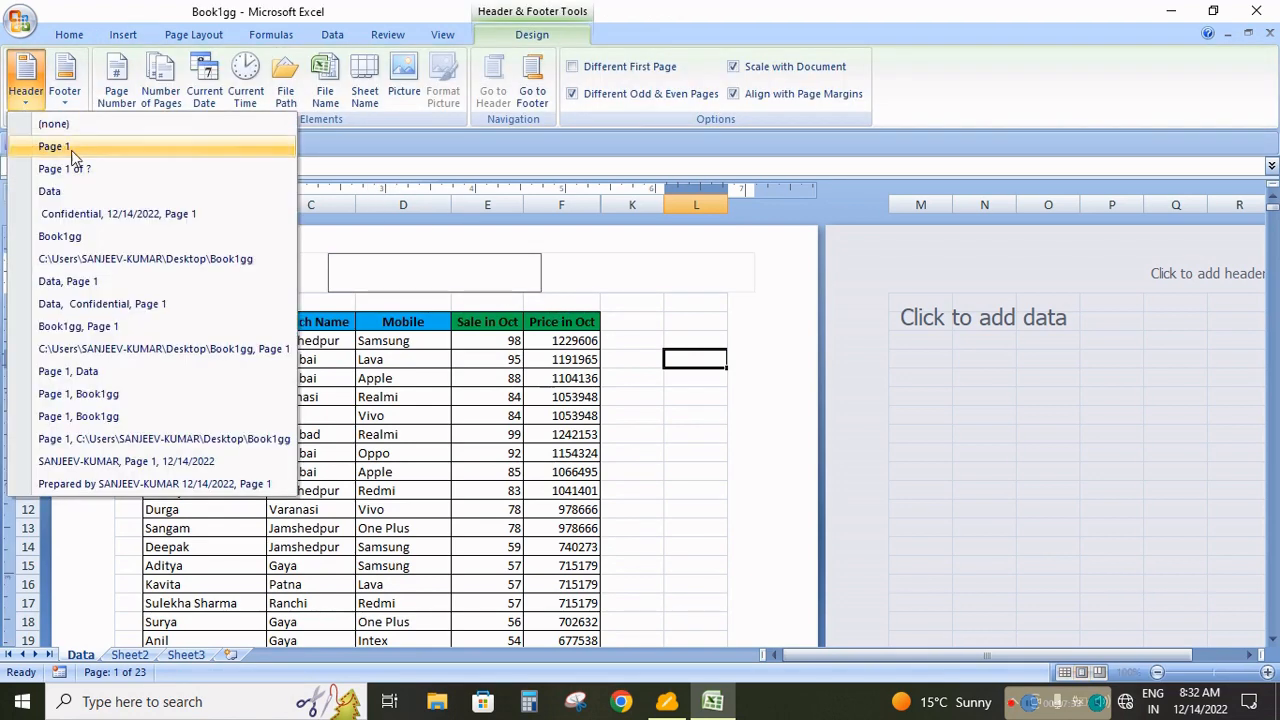
left_click(662, 268)
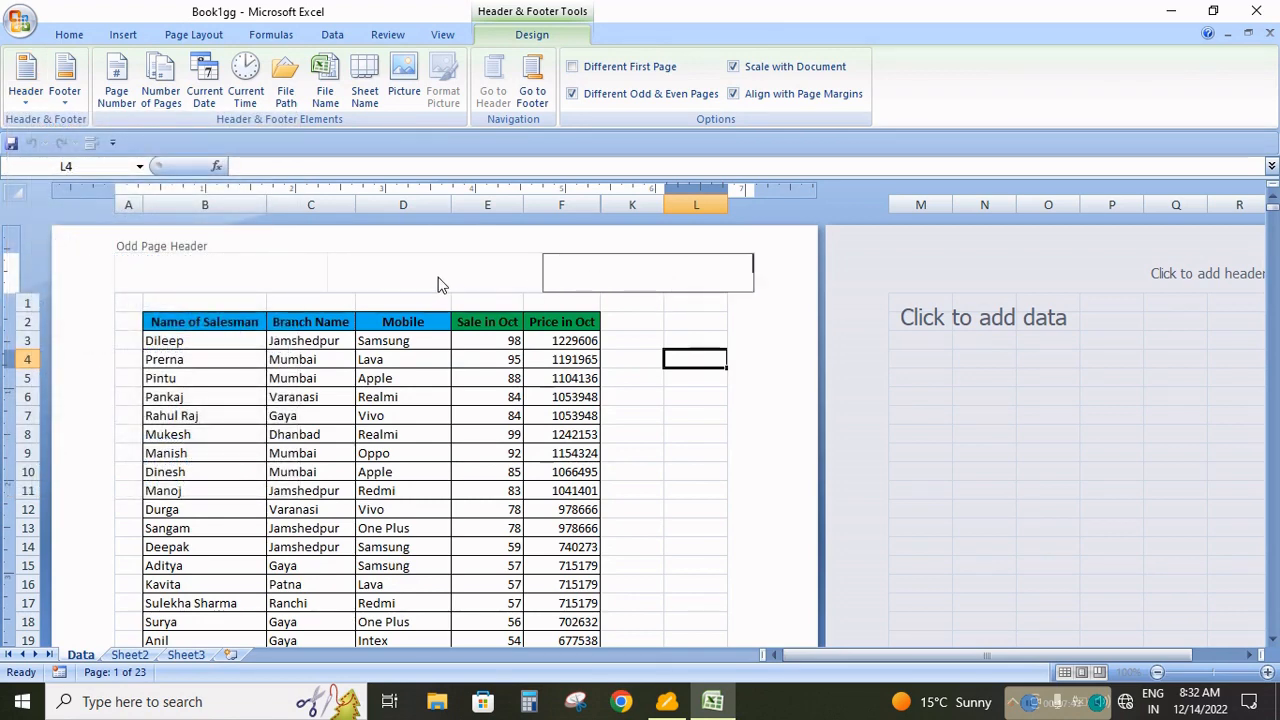
left_click(649, 341)
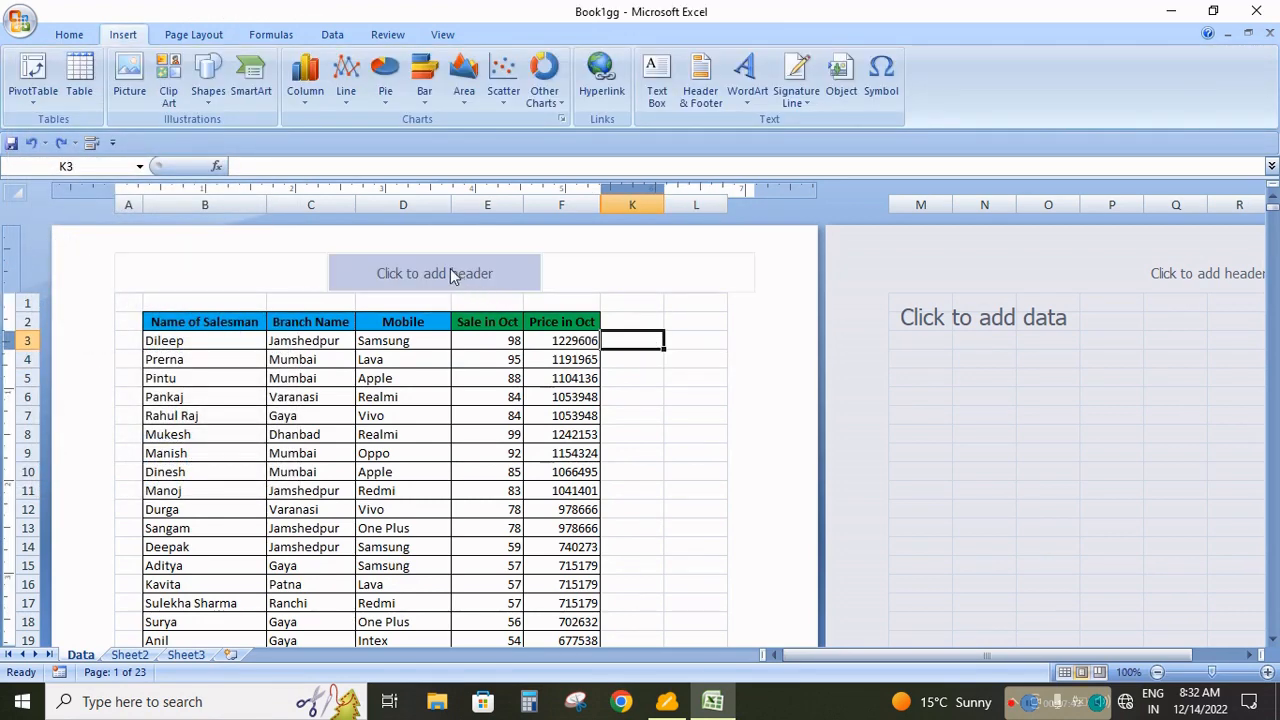
left_click(450, 270)
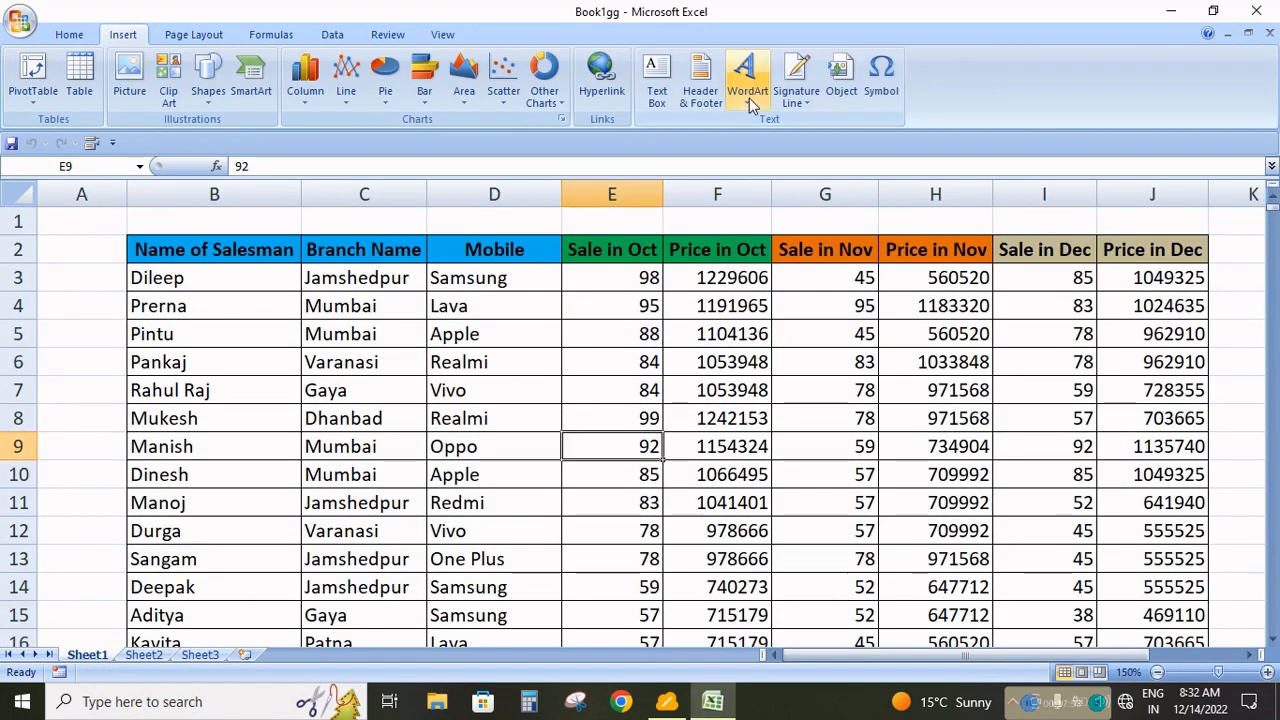
left_click(748, 100)
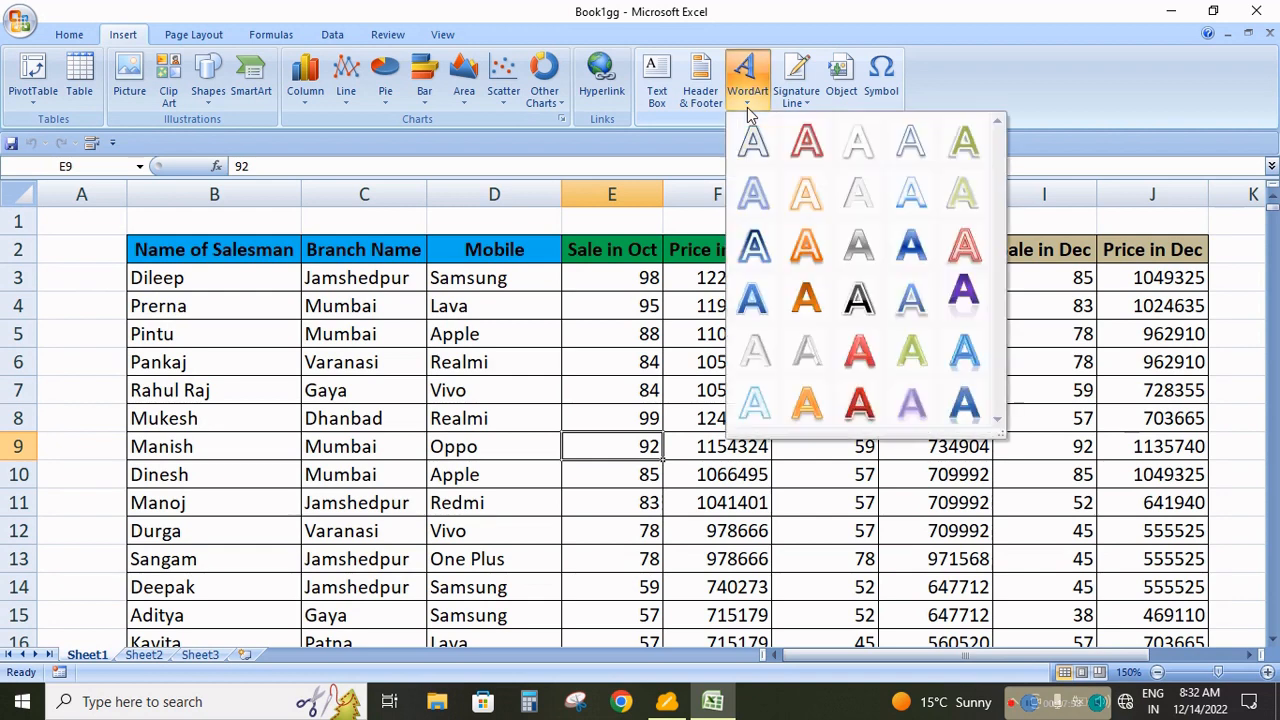
left_click(510, 292)
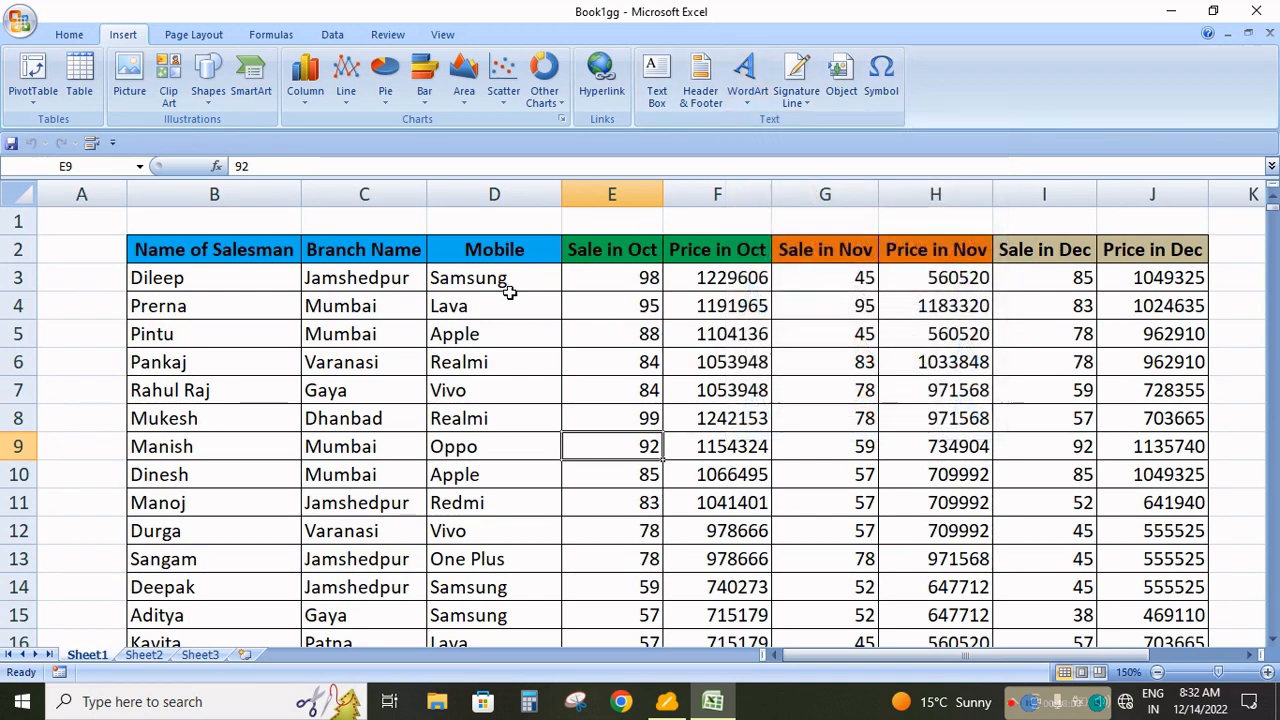
- Insert three blank rows above the sales table's header row, first one row and then two more
left_click(18, 249)
right_click(18, 249)
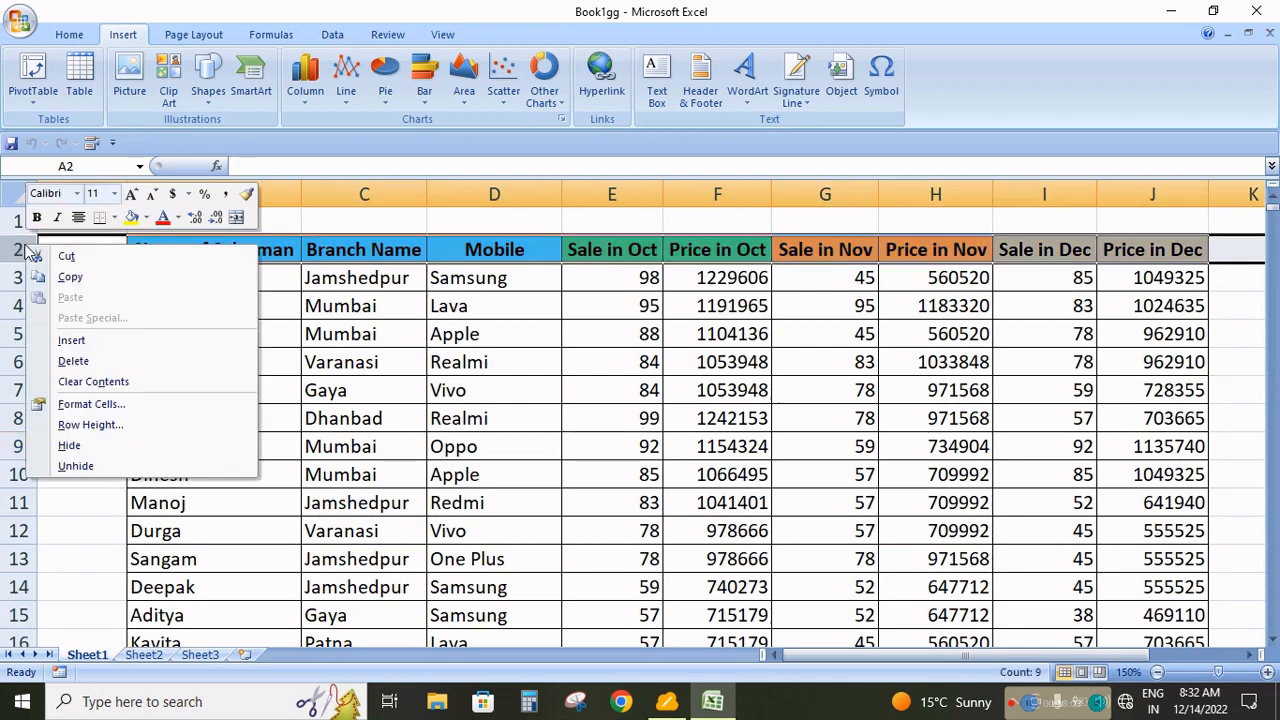
left_click(63, 340)
left_click(18, 223)
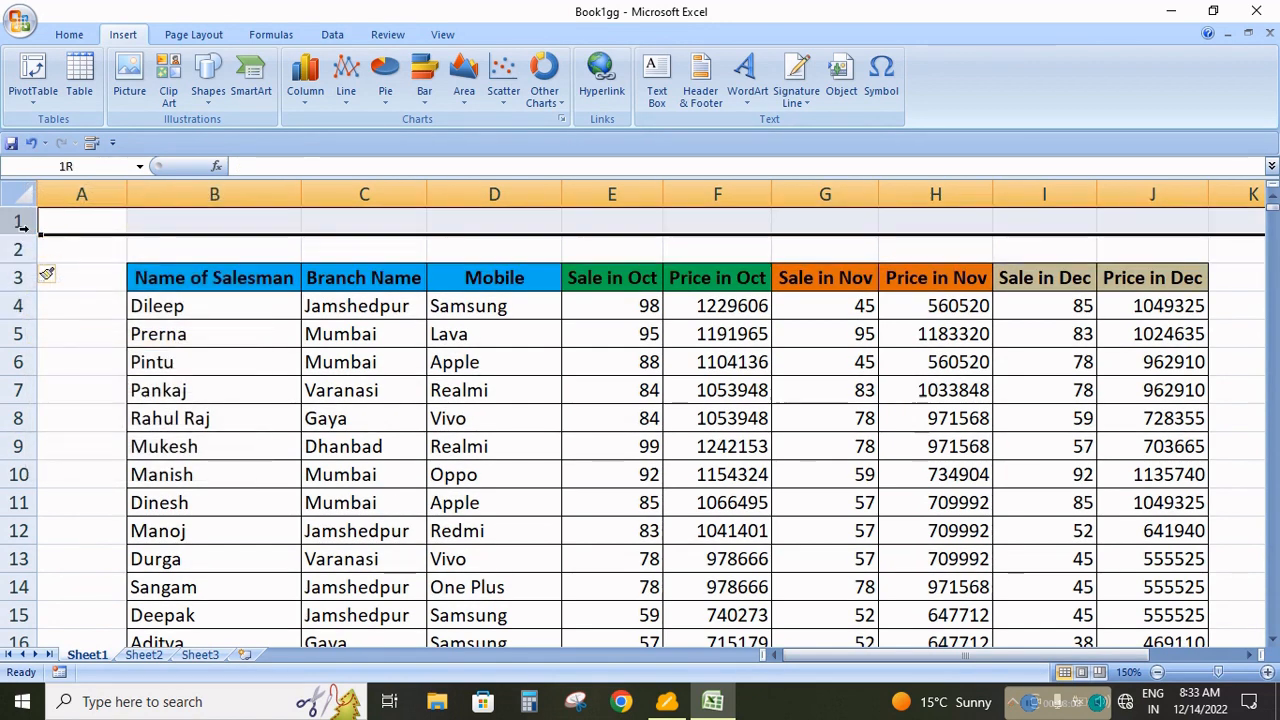
left_click_drag(20, 226, 23, 245)
right_click(22, 230)
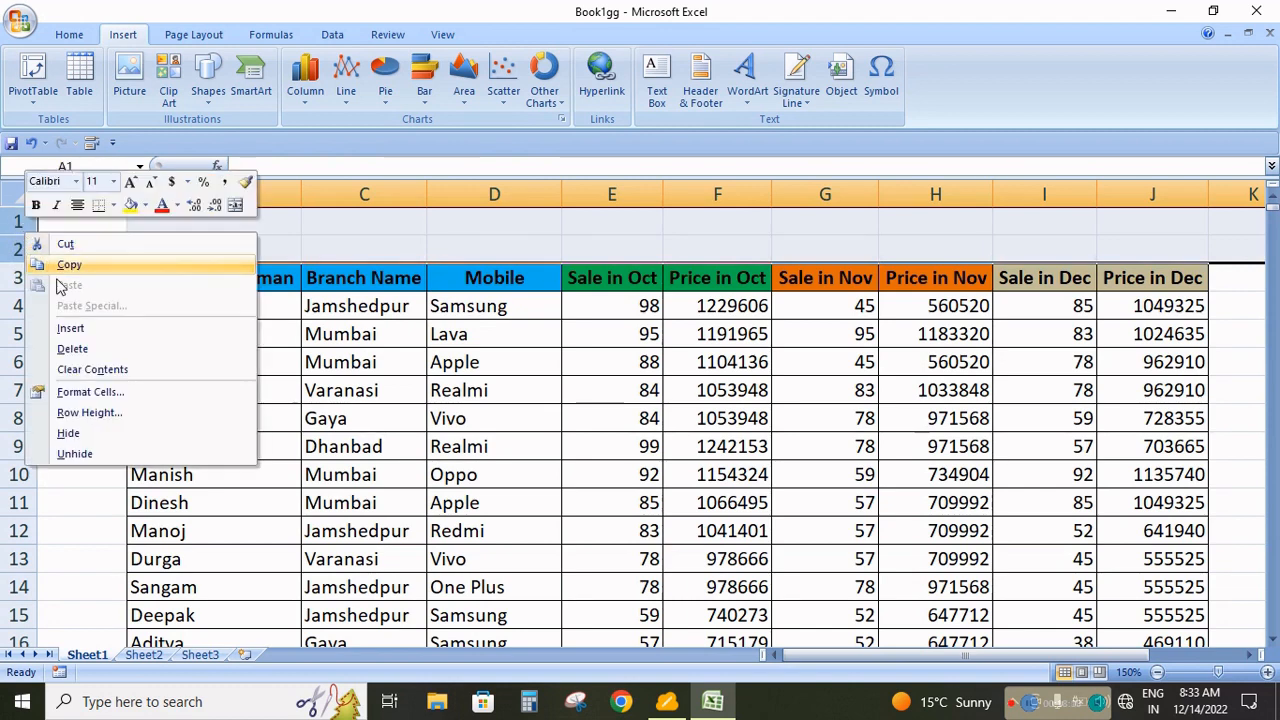
left_click(63, 325)
- Insert a WordArt in the red gradient style with the text "Data"
left_click(691, 253)
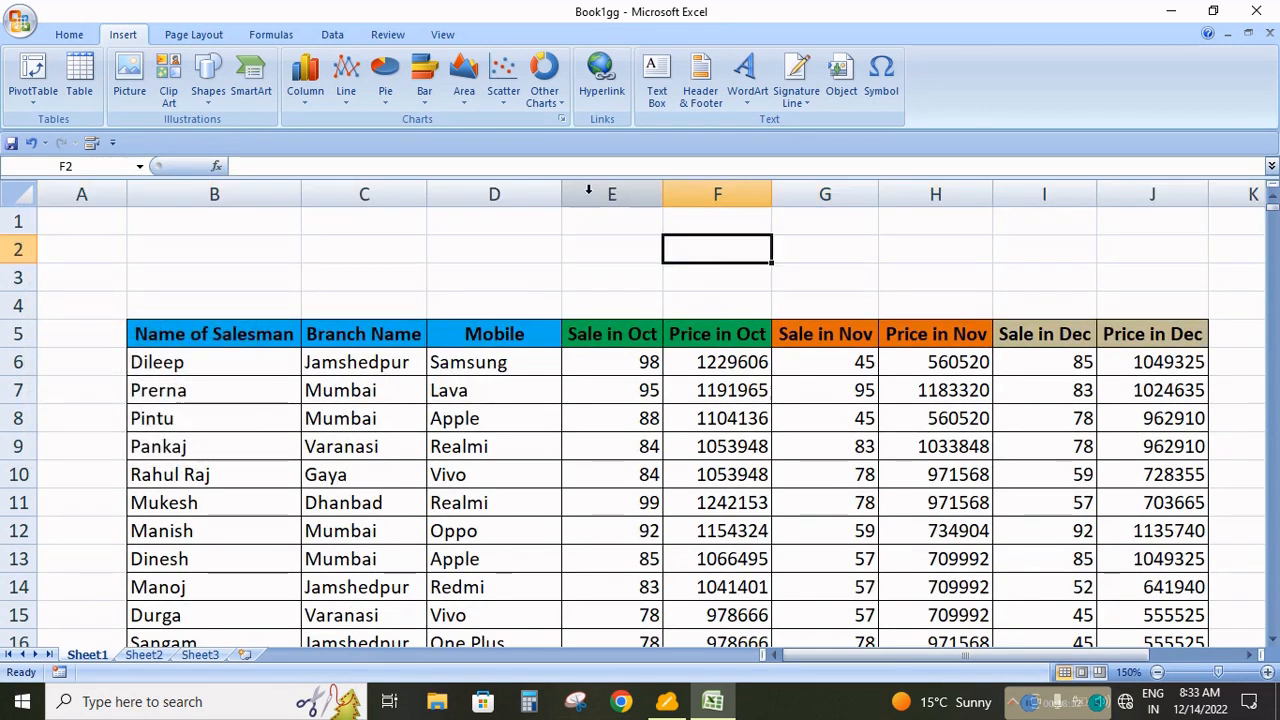
left_click(743, 95)
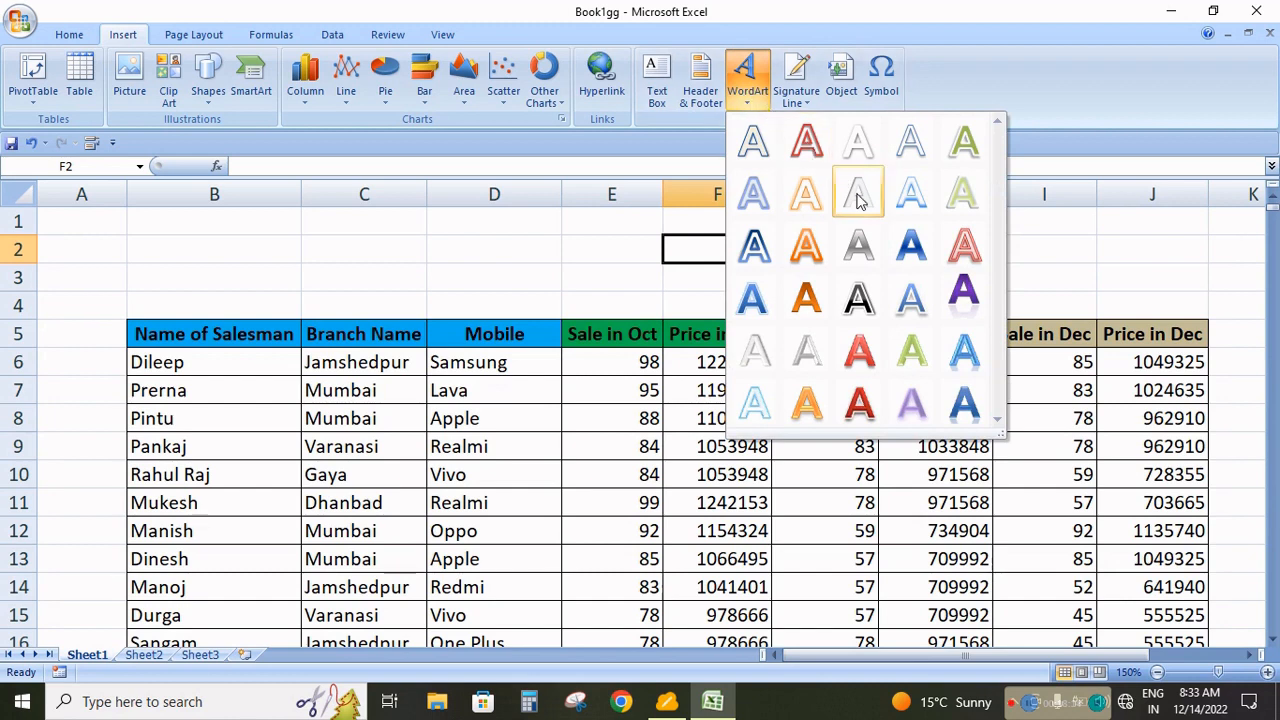
left_click(862, 362)
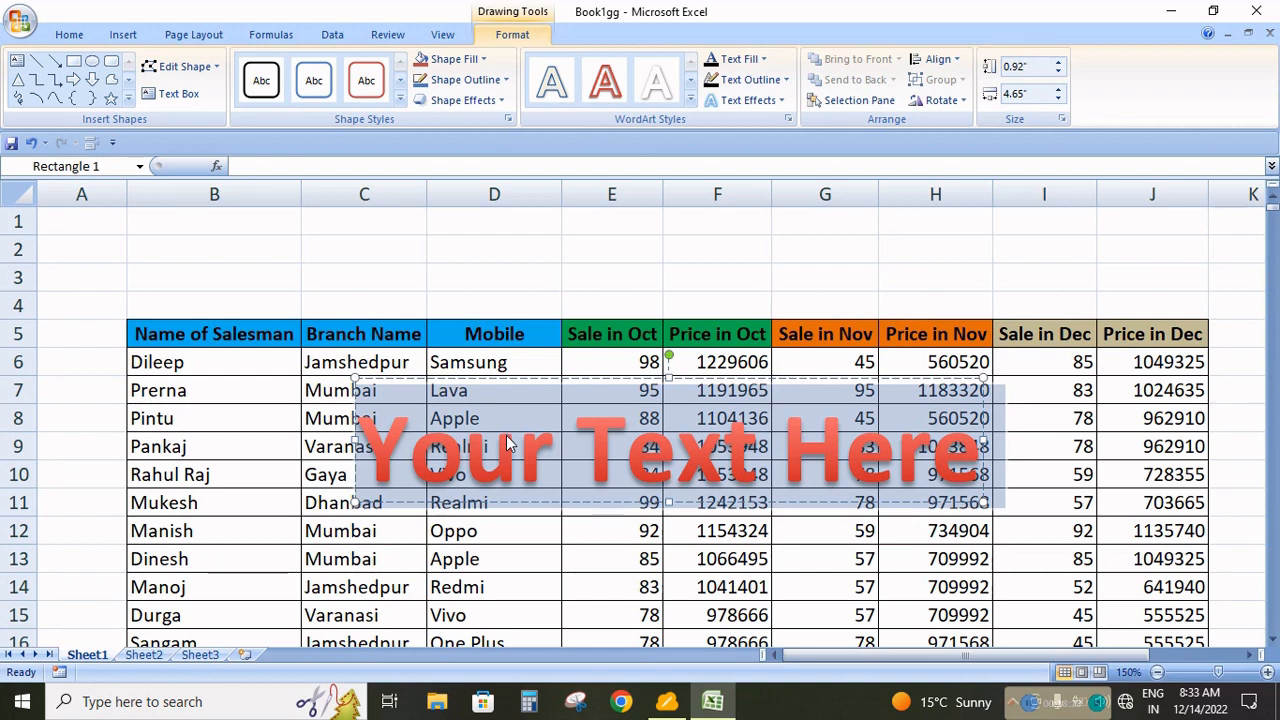
type("Data")
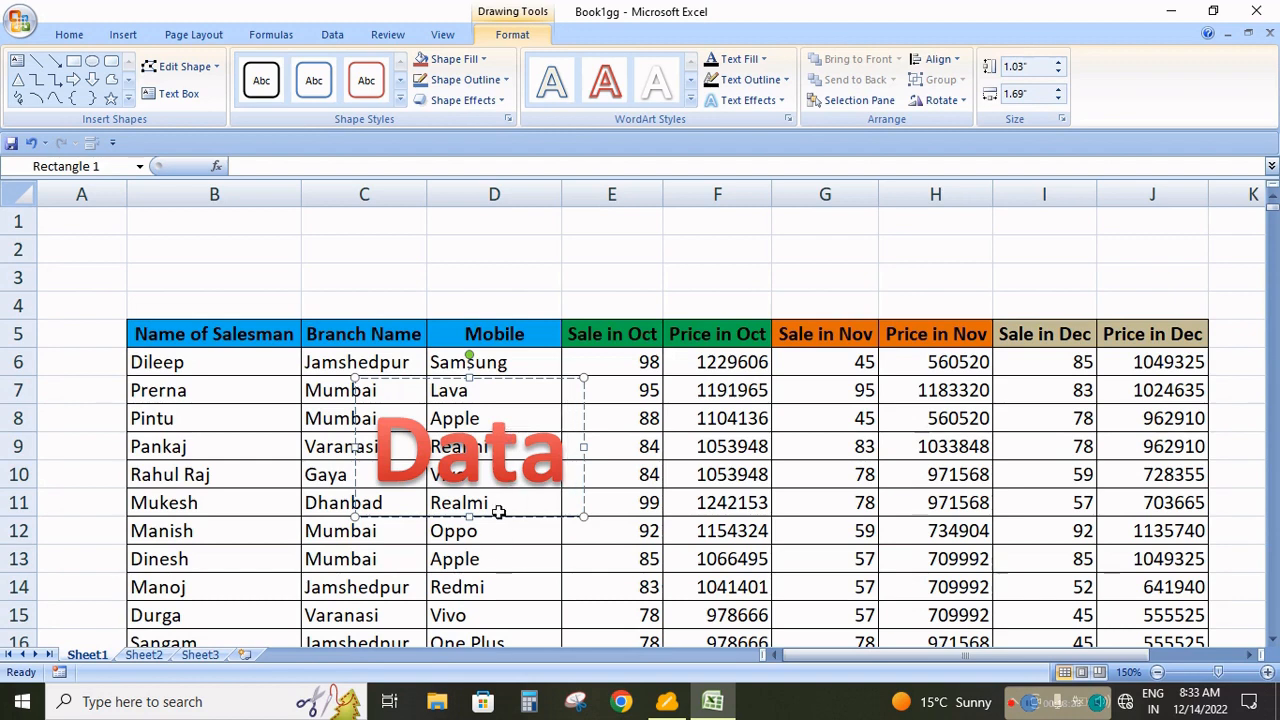
- Move the Data WordArt into the blank rows above the table and make row 4 taller so the WordArt clears the column headings
left_click_drag(582, 442, 743, 193)
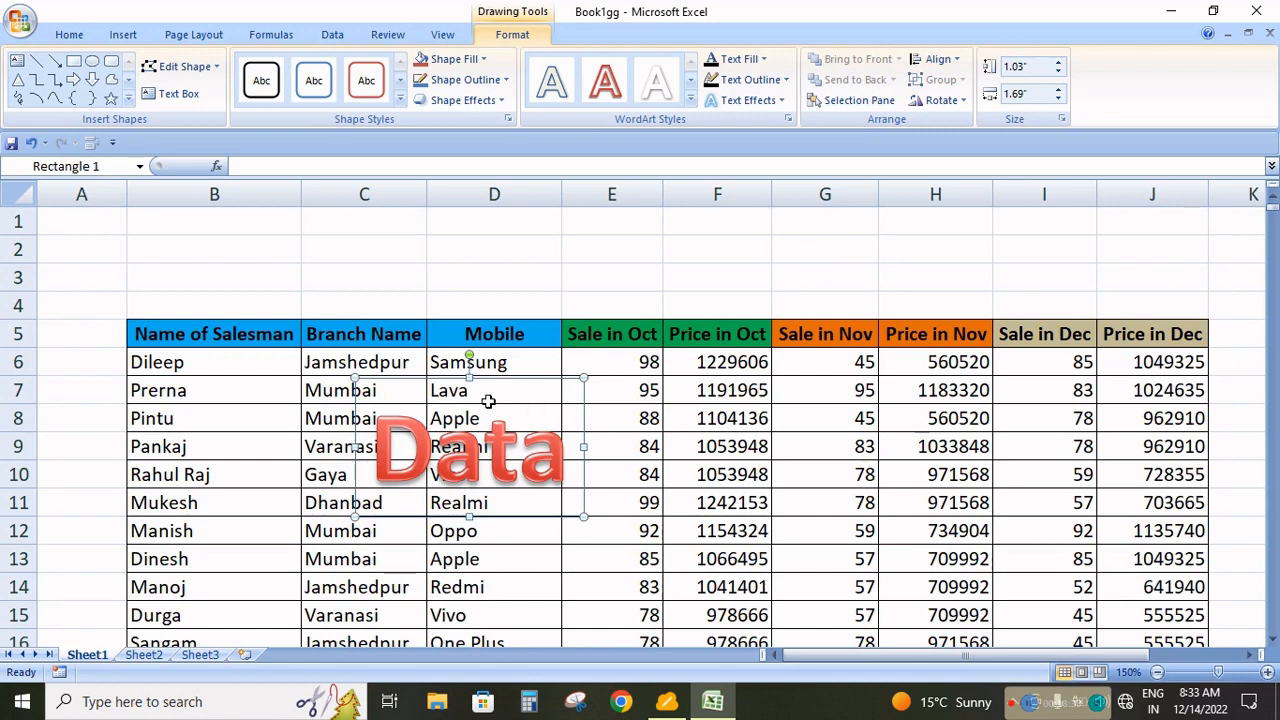
left_click_drag(491, 388, 584, 287)
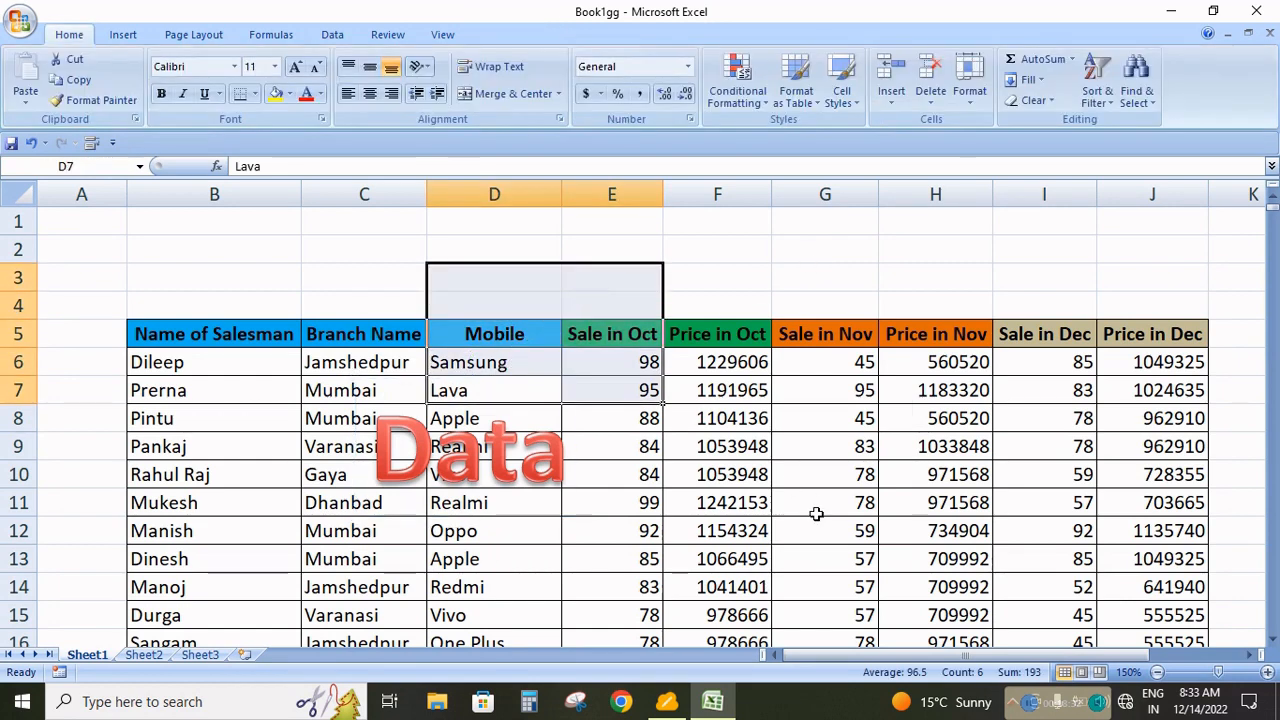
left_click(817, 514)
left_click(535, 405)
left_click_drag(556, 380, 719, 223)
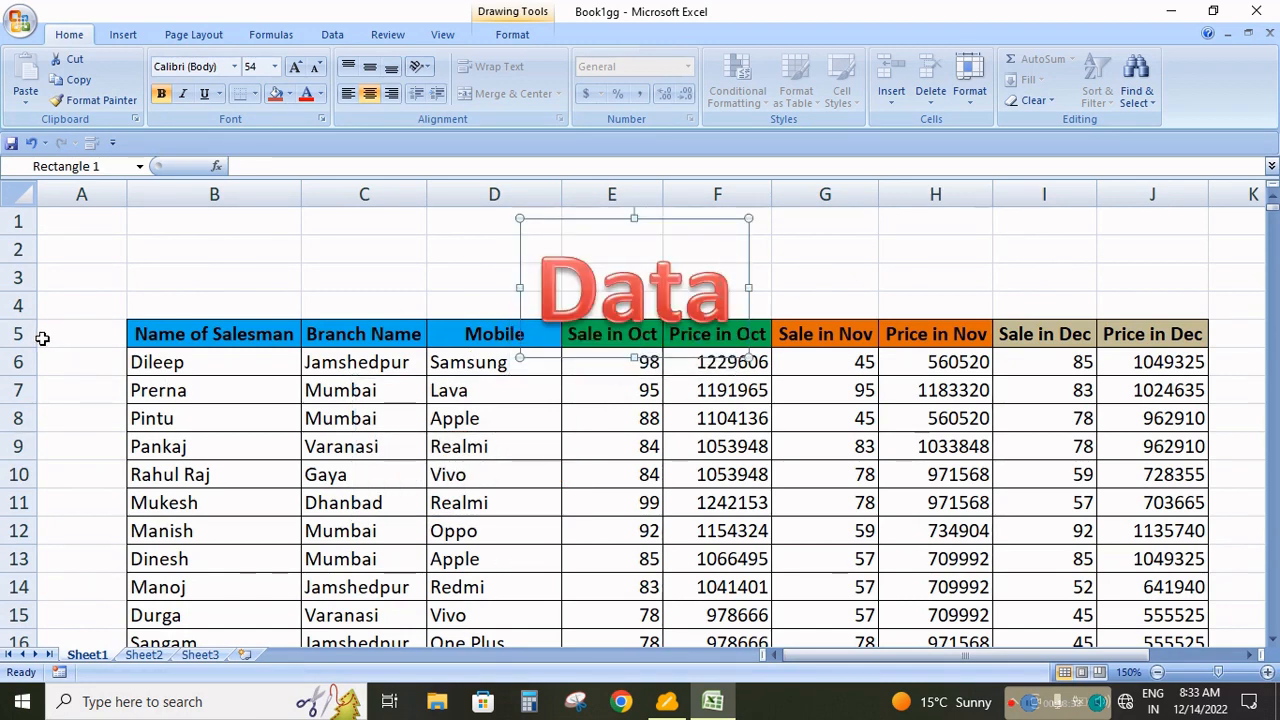
left_click_drag(32, 320, 32, 355)
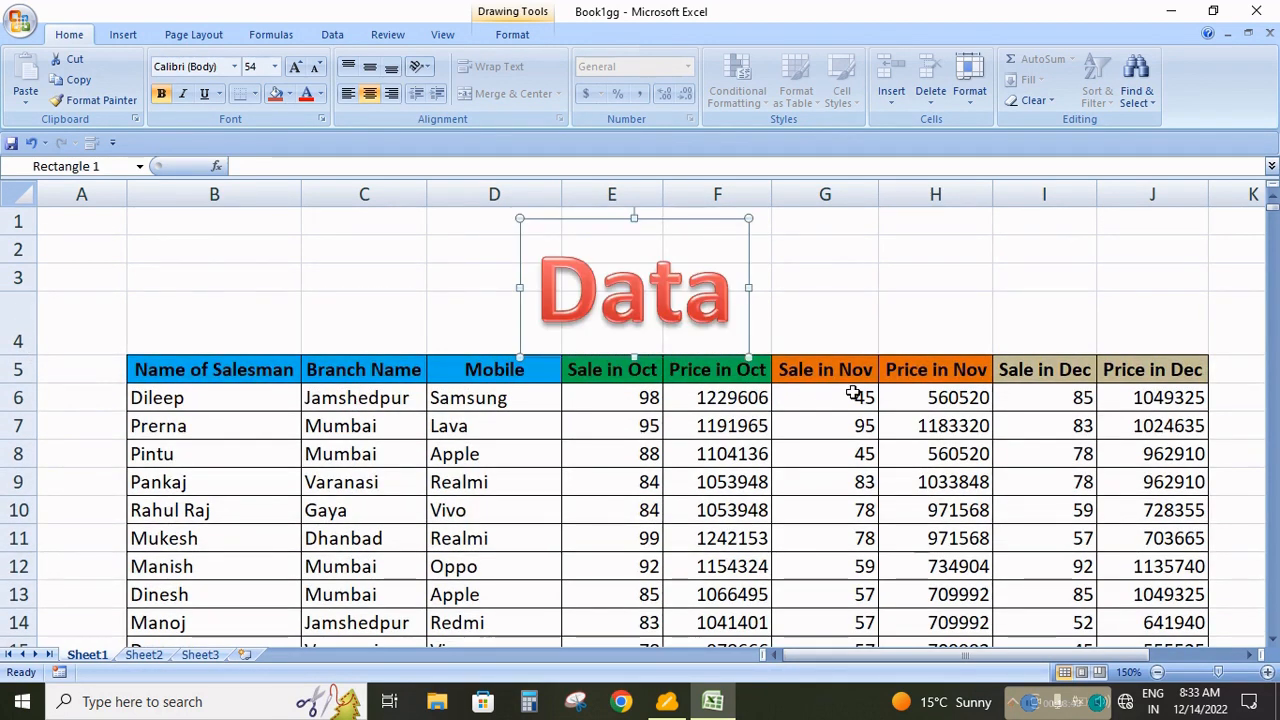
left_click(895, 397)
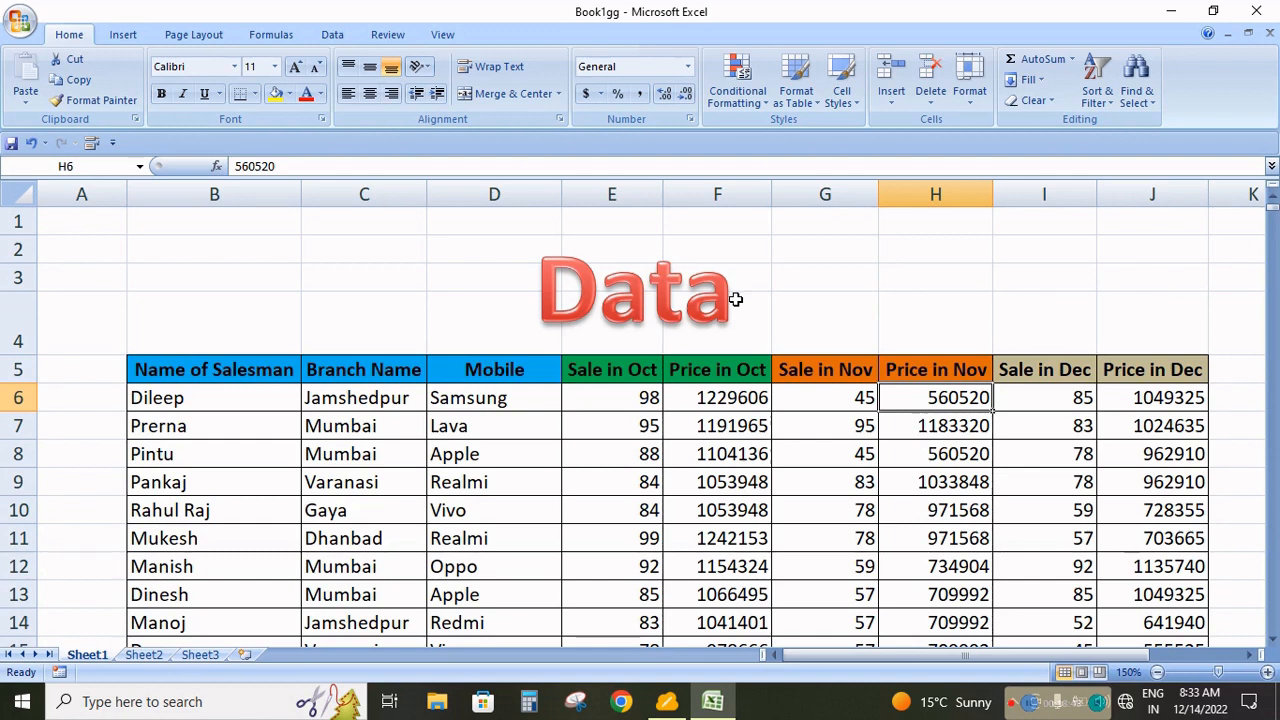
- Select the whole Data text in the WordArt and apply the grey gradient WordArt style
left_click(683, 290)
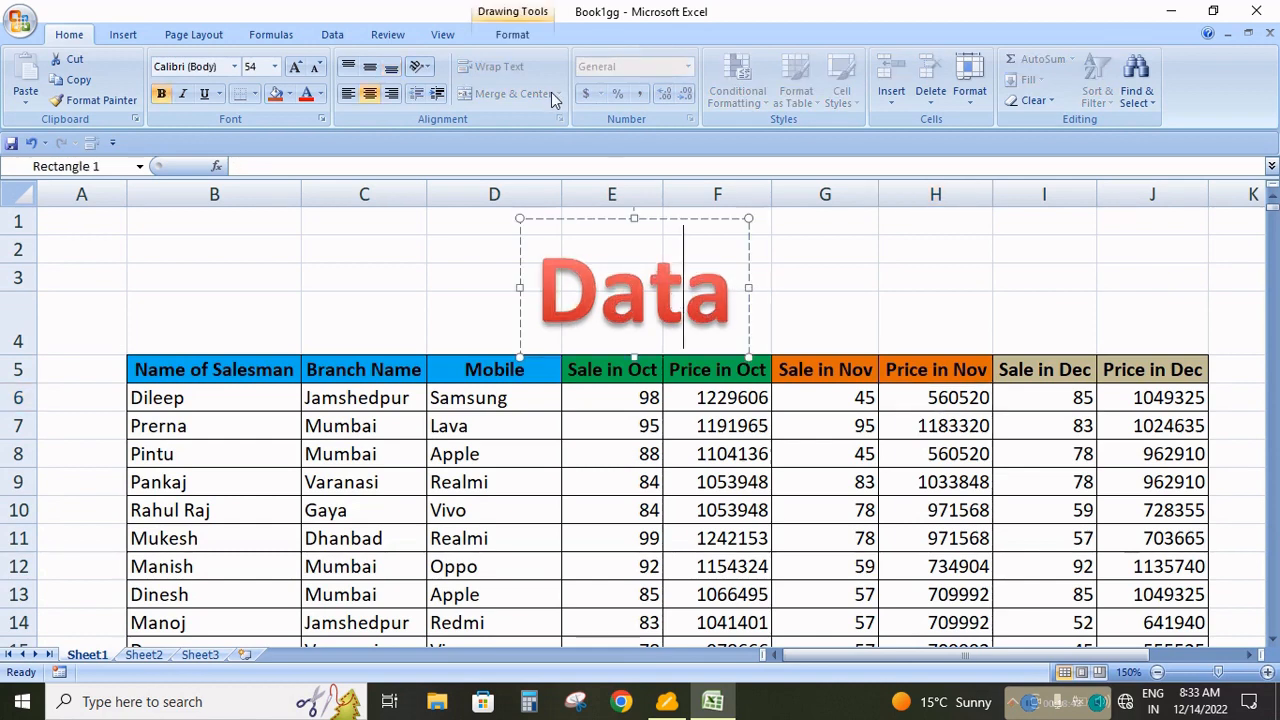
left_click(530, 38)
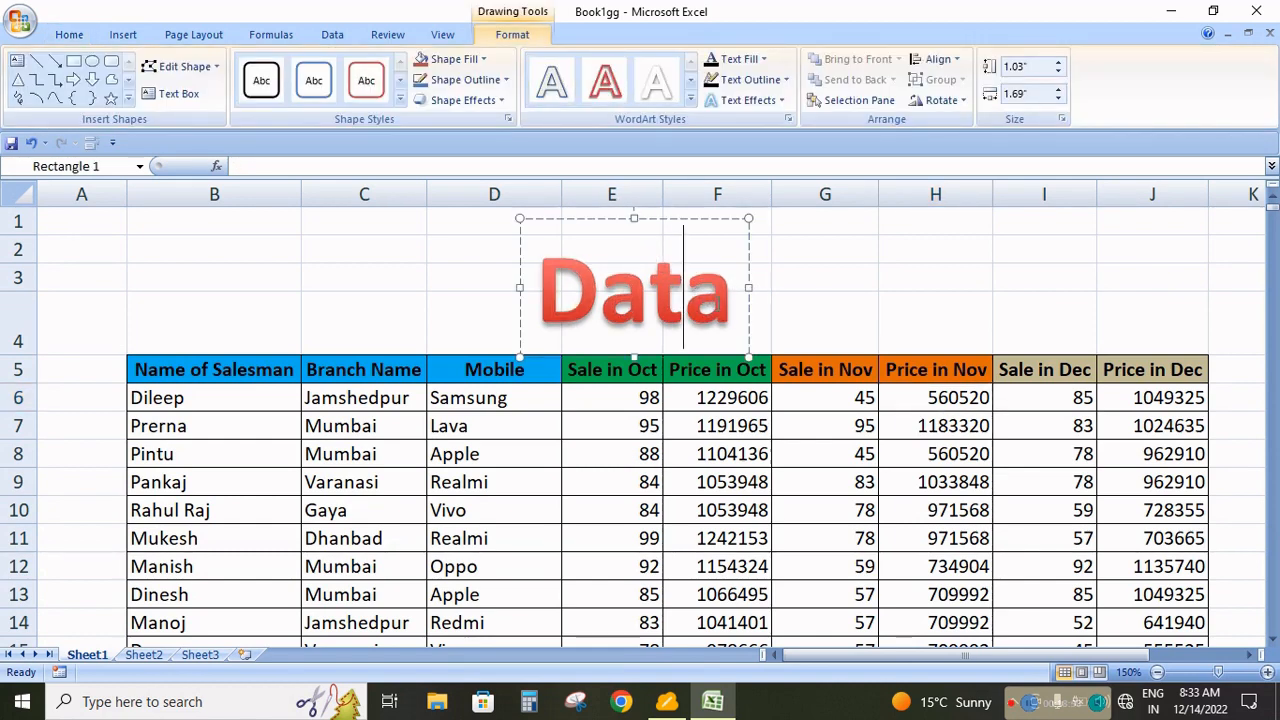
left_click(718, 293)
left_click_drag(718, 293, 536, 292)
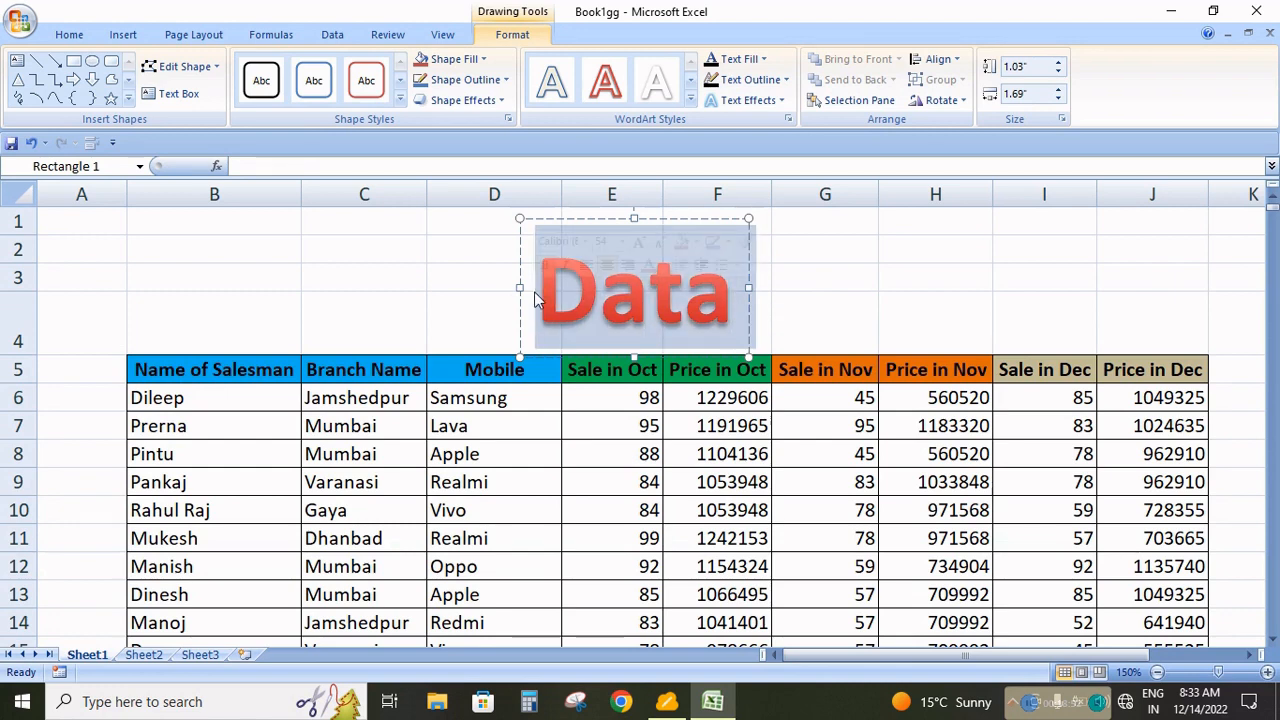
left_click(690, 100)
left_click(657, 205)
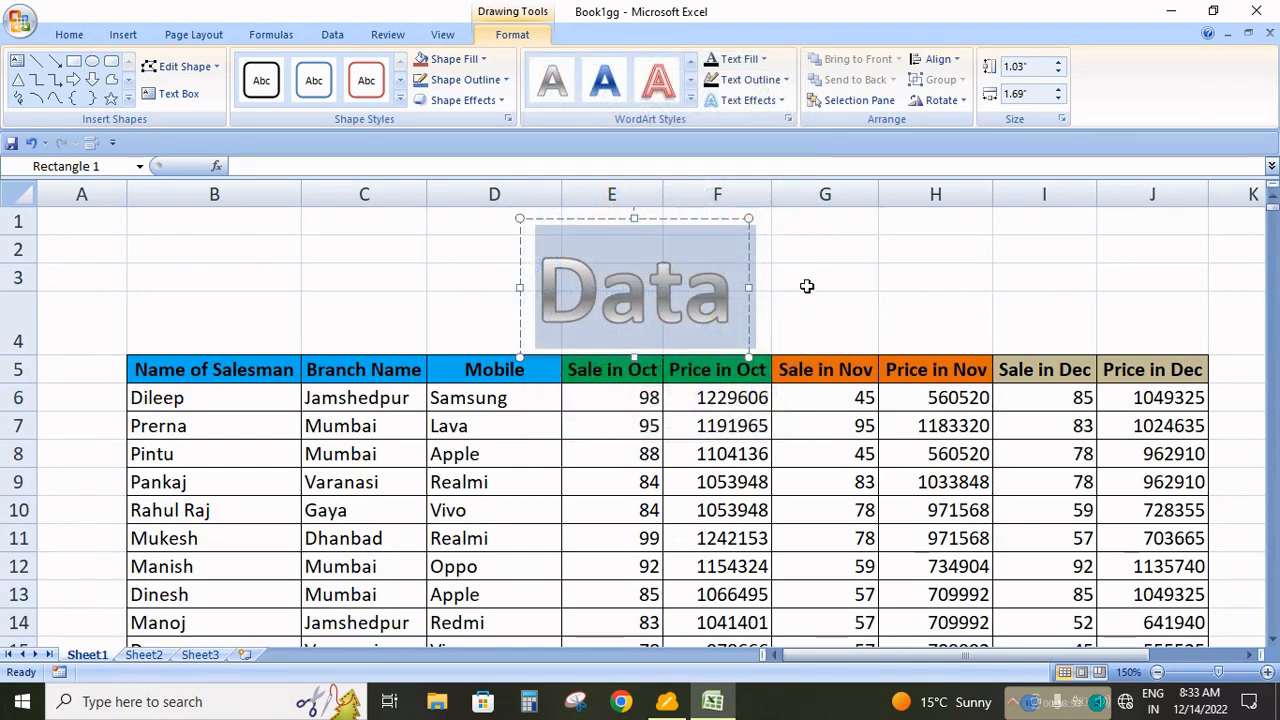
- Apply the black WordArt style with a white outline to the Data text and delete the WordArt
left_click(690, 106)
left_click(657, 256)
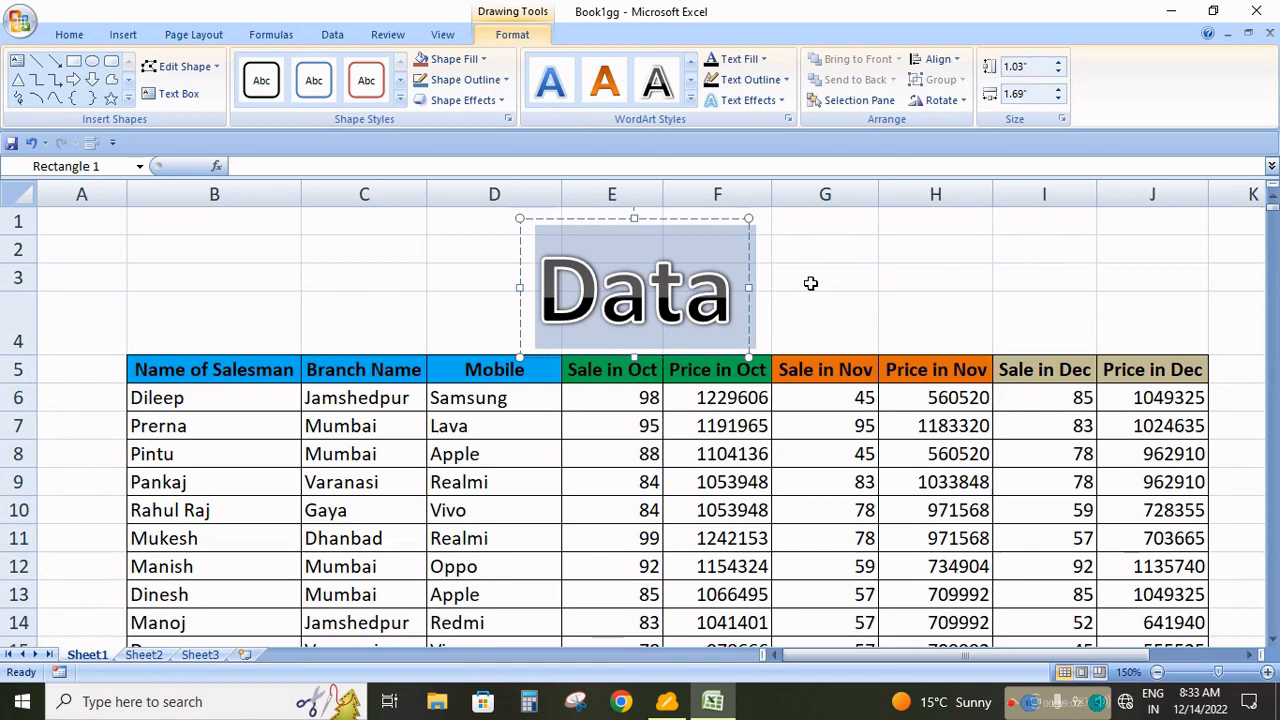
key("BackSpace")
left_click(810, 283)
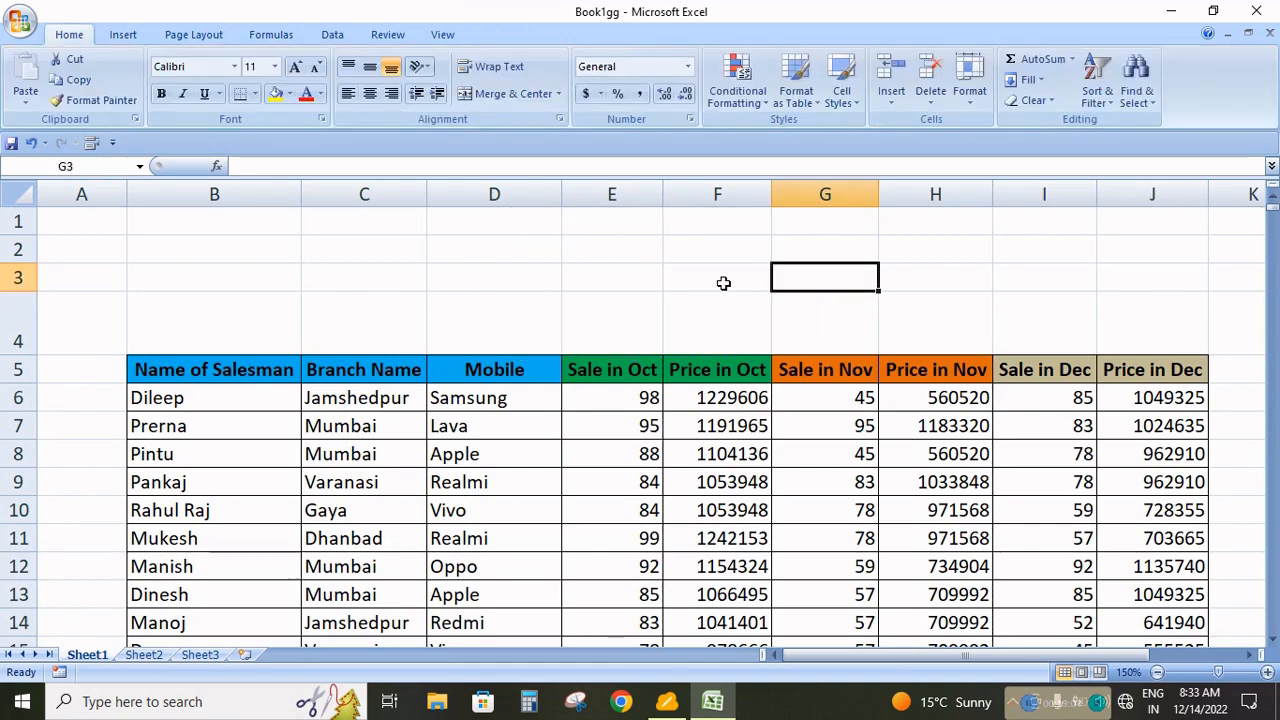
- Insert a Microsoft Office signature line with the suggested signer's full name, the title Manager and the signer's e-mail address
left_click(124, 36)
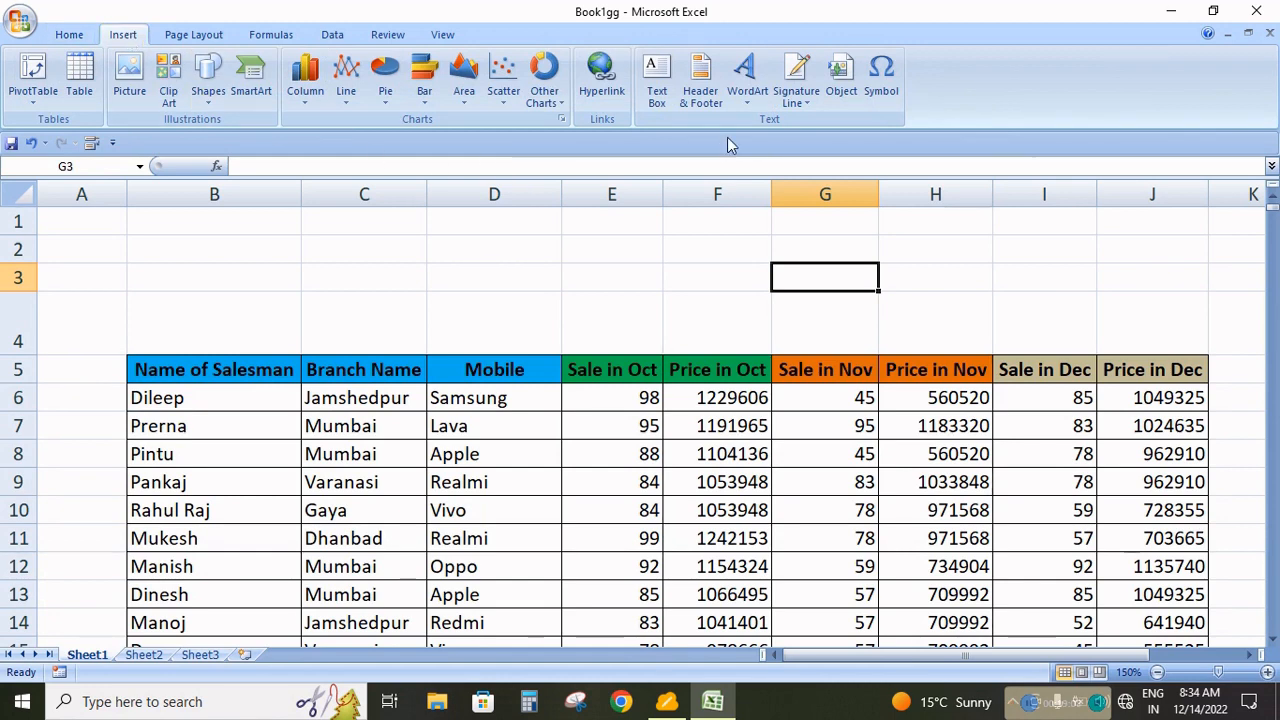
left_click(810, 106)
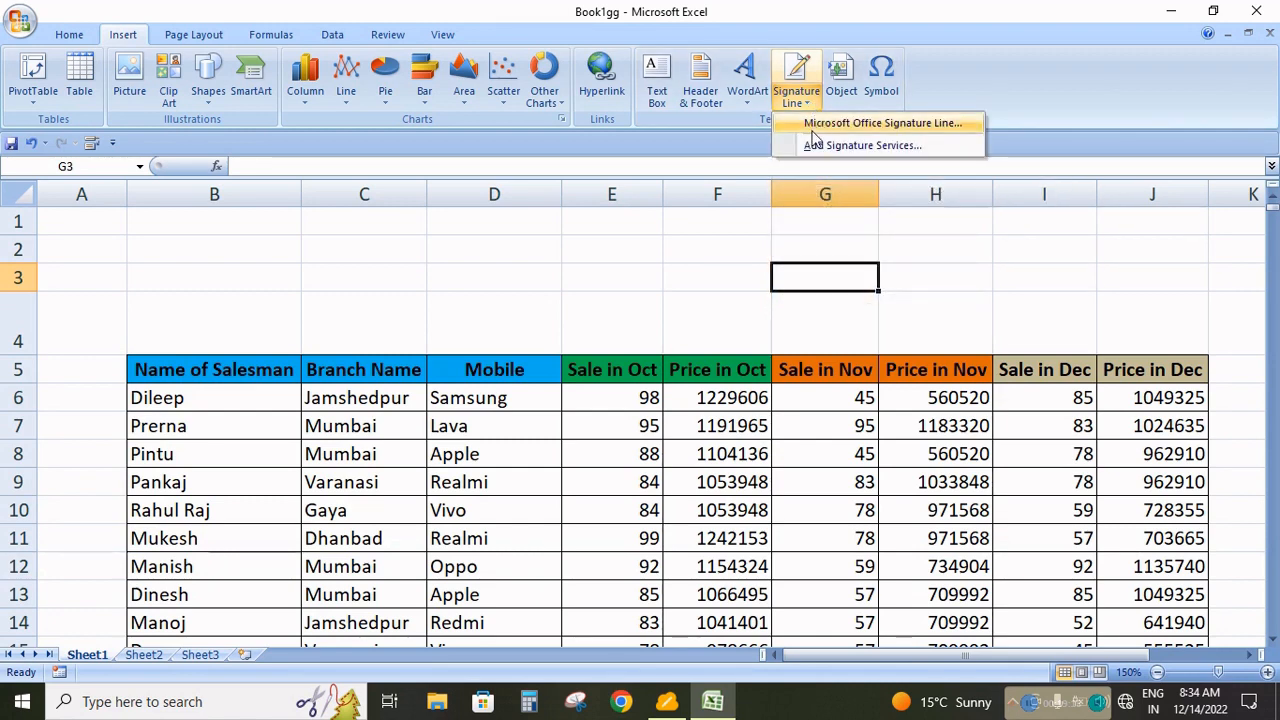
left_click(819, 122)
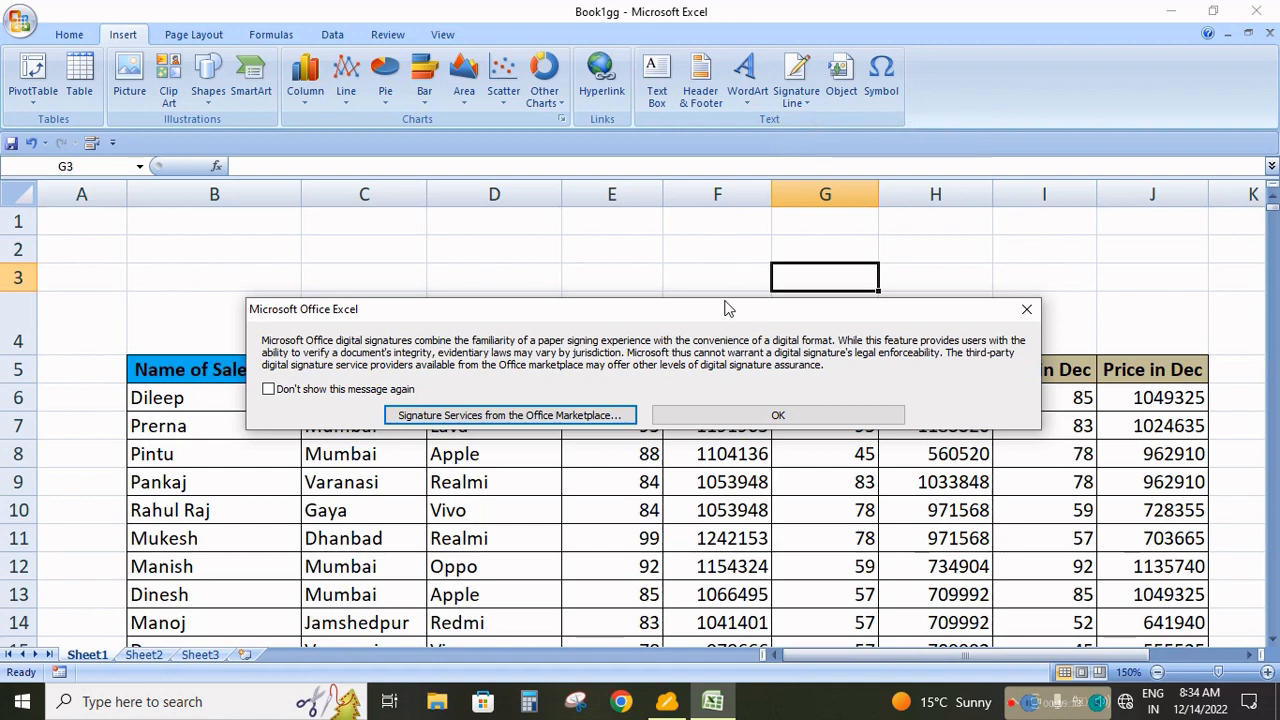
left_click(727, 418)
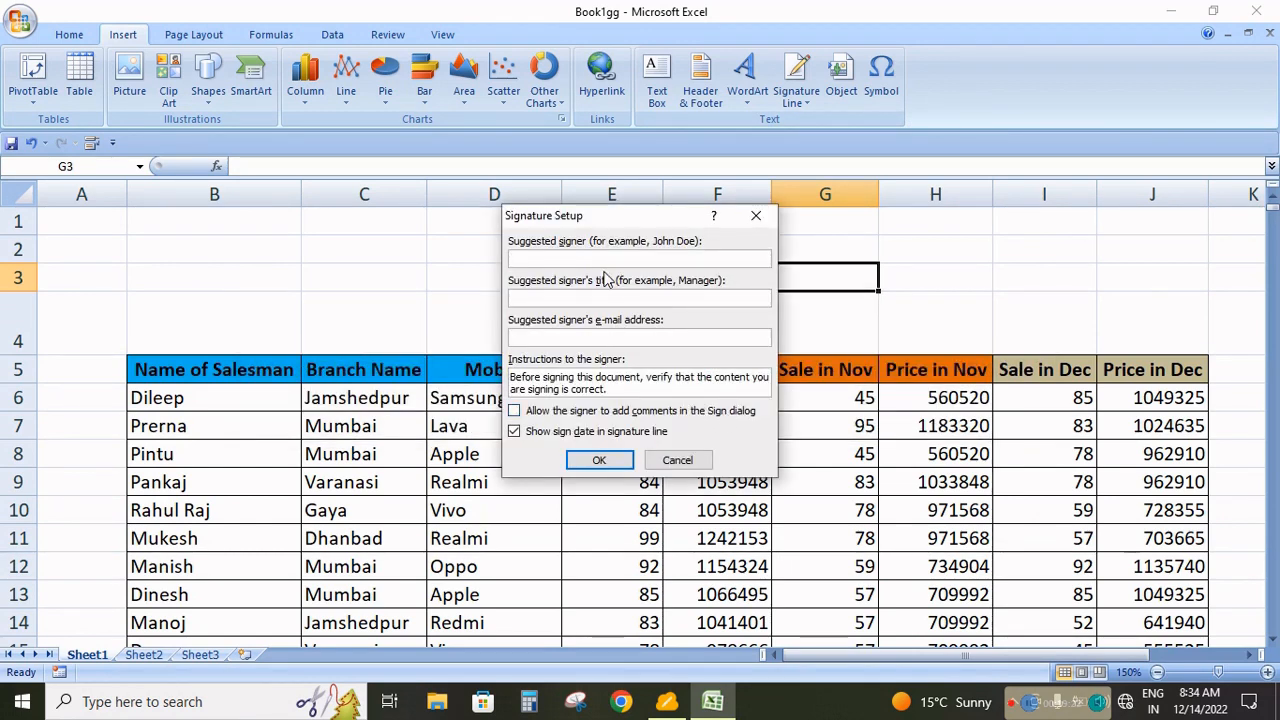
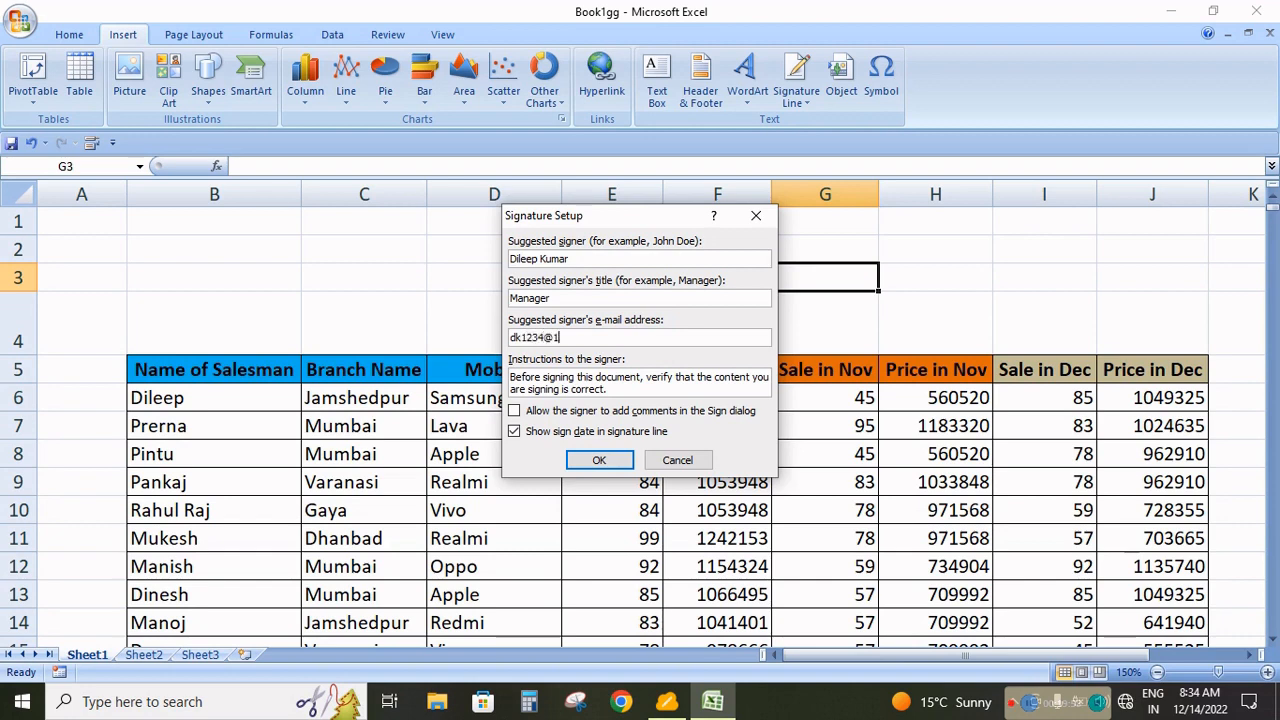
type("il.com")
left_click(598, 462)
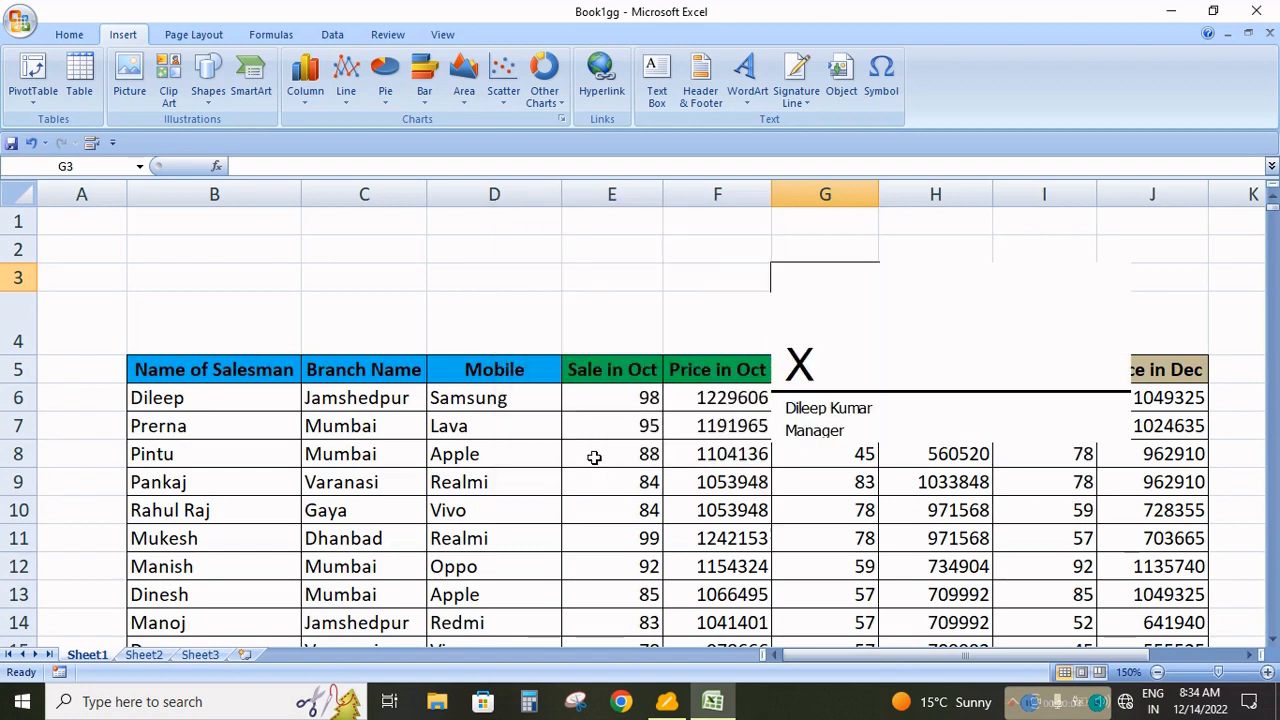
- Try the signature line at several positions and place it over columns H to J, starting at row 9
mouse_move(900, 290)
left_mouse_down()
mouse_move(737, 271)
mouse_move(293, 262)
left_mouse_up()
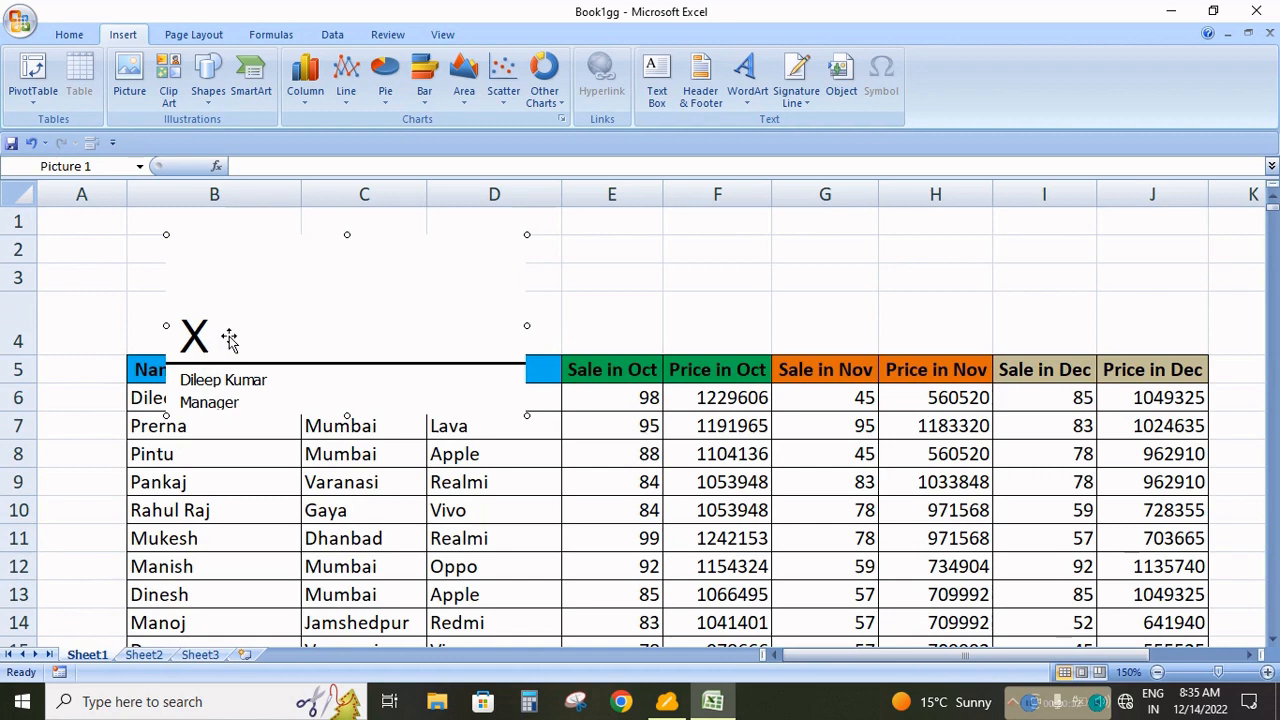
left_click_drag(359, 305, 488, 414)
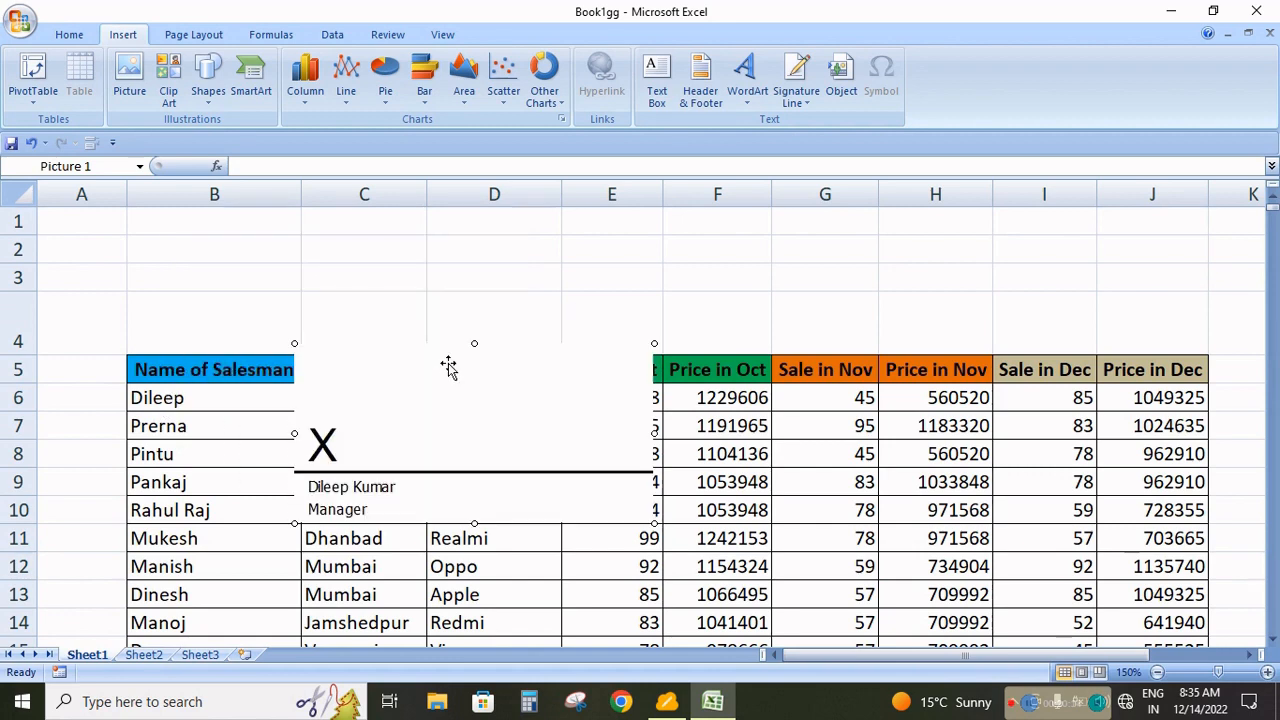
mouse_move(480, 351)
left_mouse_down()
mouse_move(608, 455)
mouse_move(229, 246)
left_mouse_up()
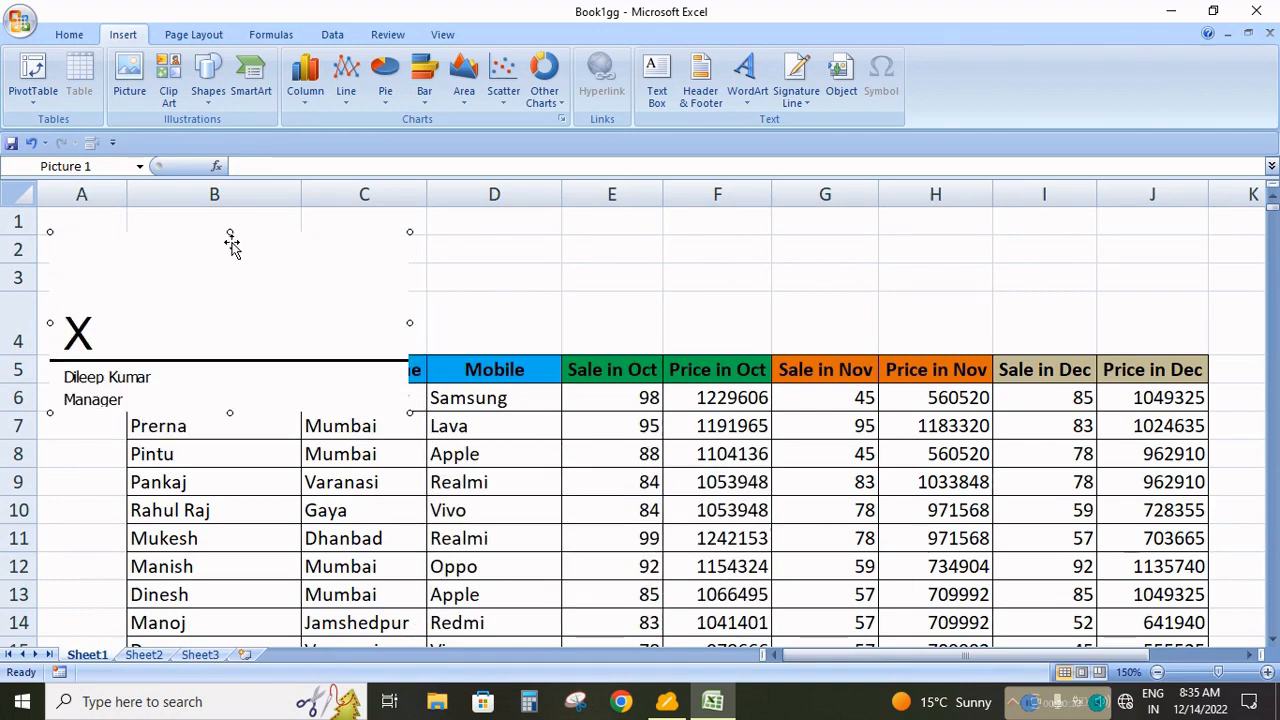
mouse_move(1001, 474)
left_mouse_down()
mouse_move(1072, 490)
mouse_move(1068, 474)
mouse_move(1070, 485)
left_mouse_up()
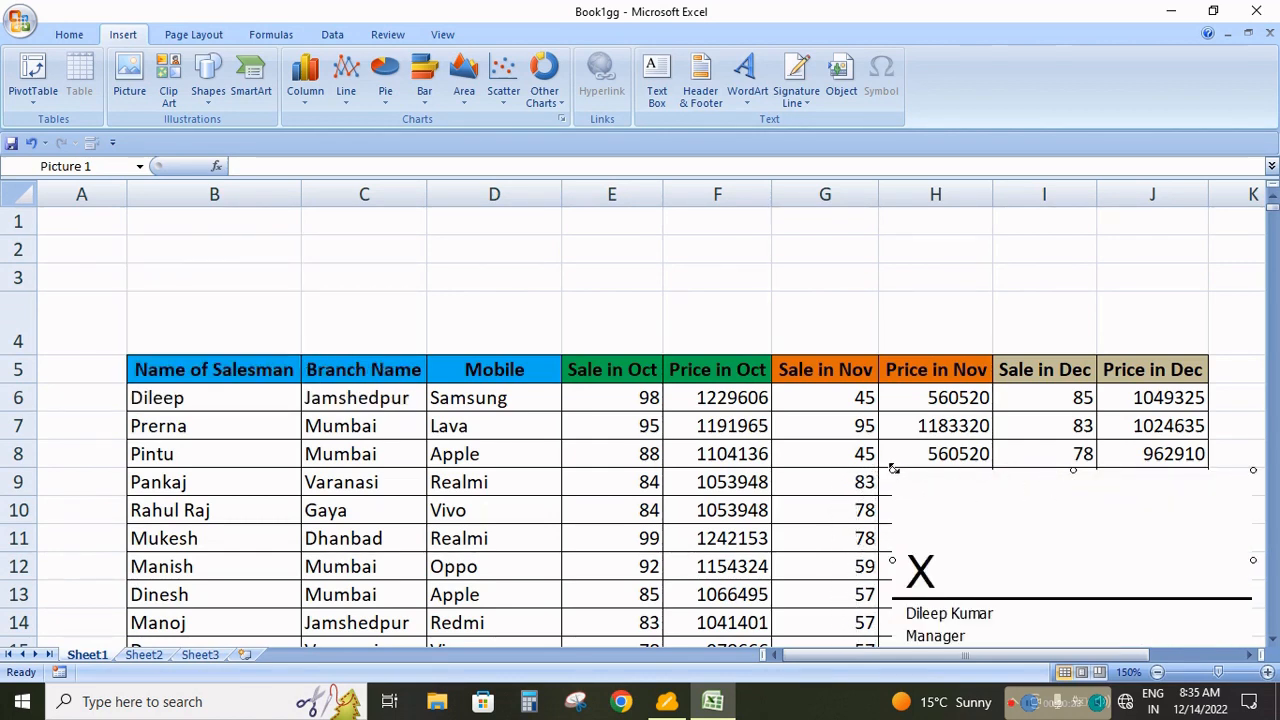
- Shrink the signature line slightly from its upper-left corner and delete it from the sheet
mouse_move(892, 470)
left_mouse_down()
mouse_move(826, 437)
mouse_move(877, 451)
mouse_move(914, 481)
left_mouse_up()
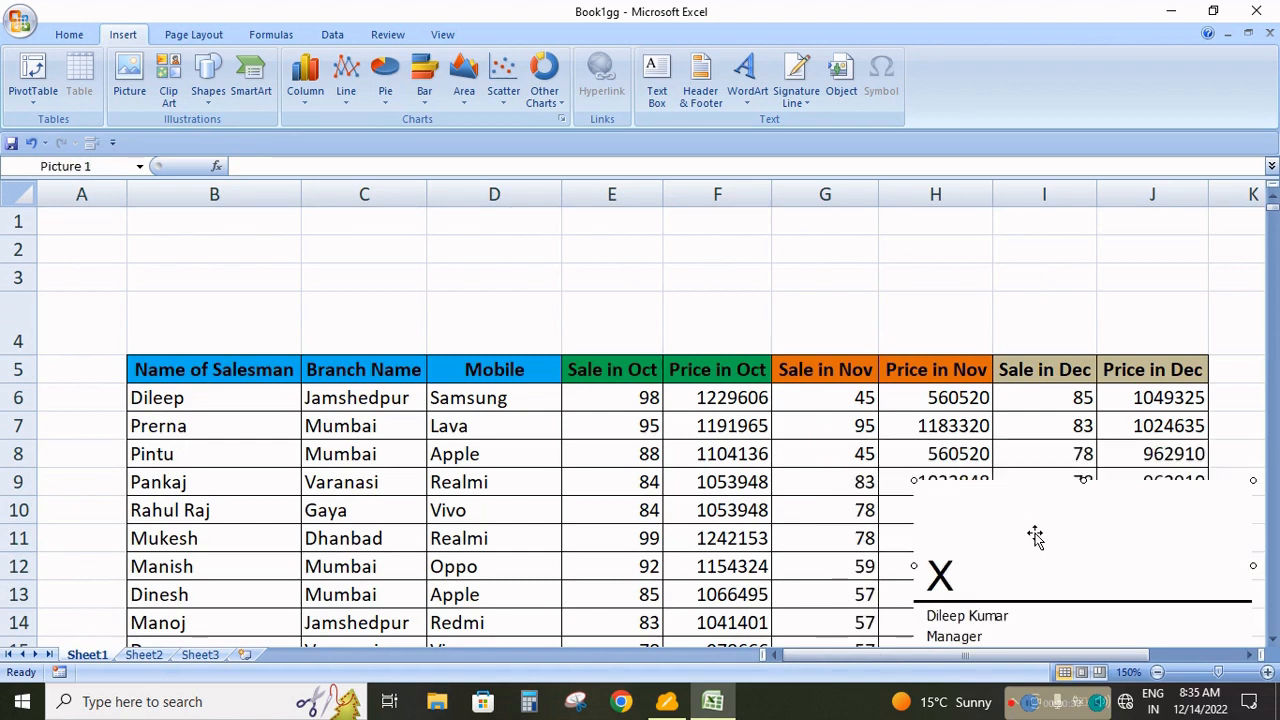
key("Delete")
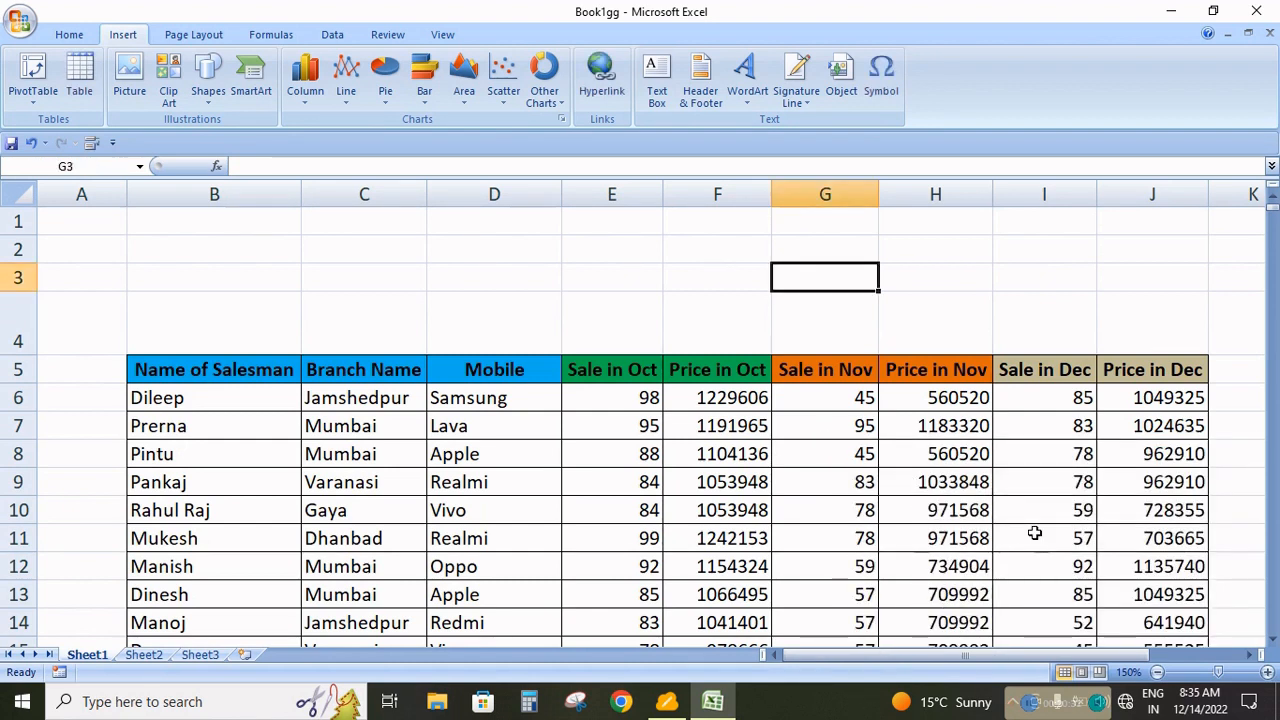
- Insert a new Bitmap Image object at cell G3 containing a freehand black pencil scribble
left_click(845, 88)
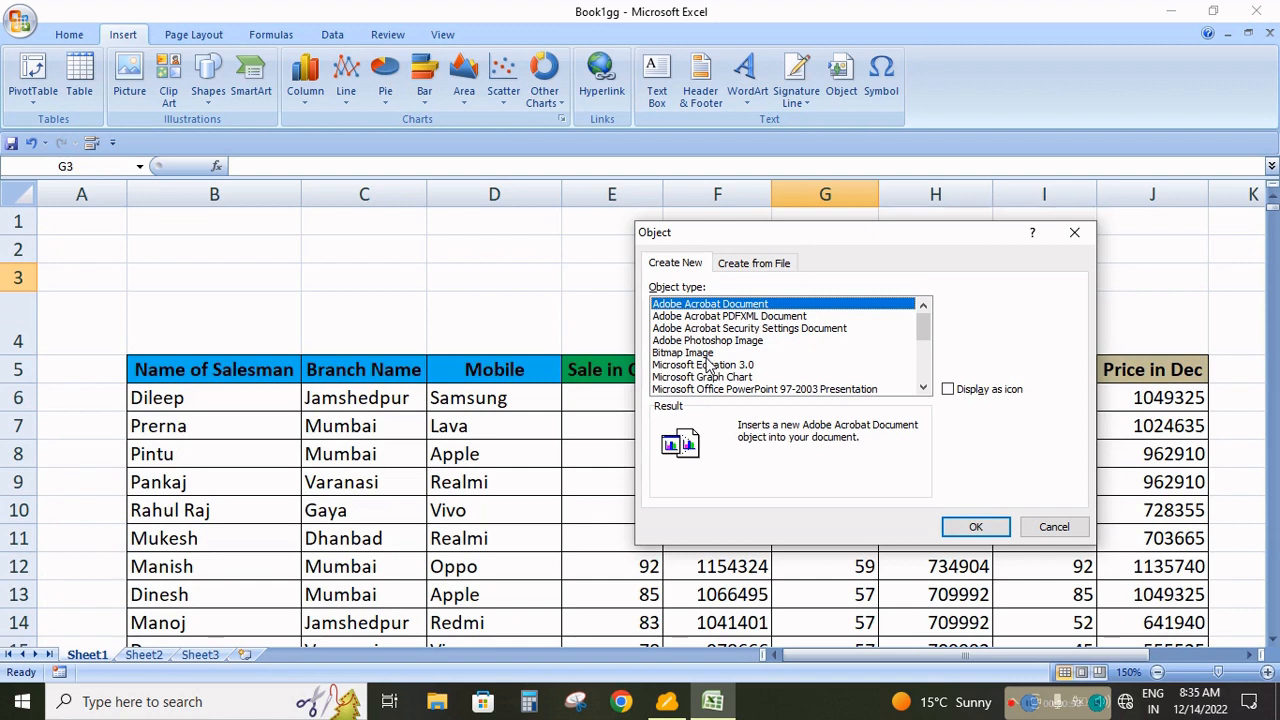
left_click(700, 354)
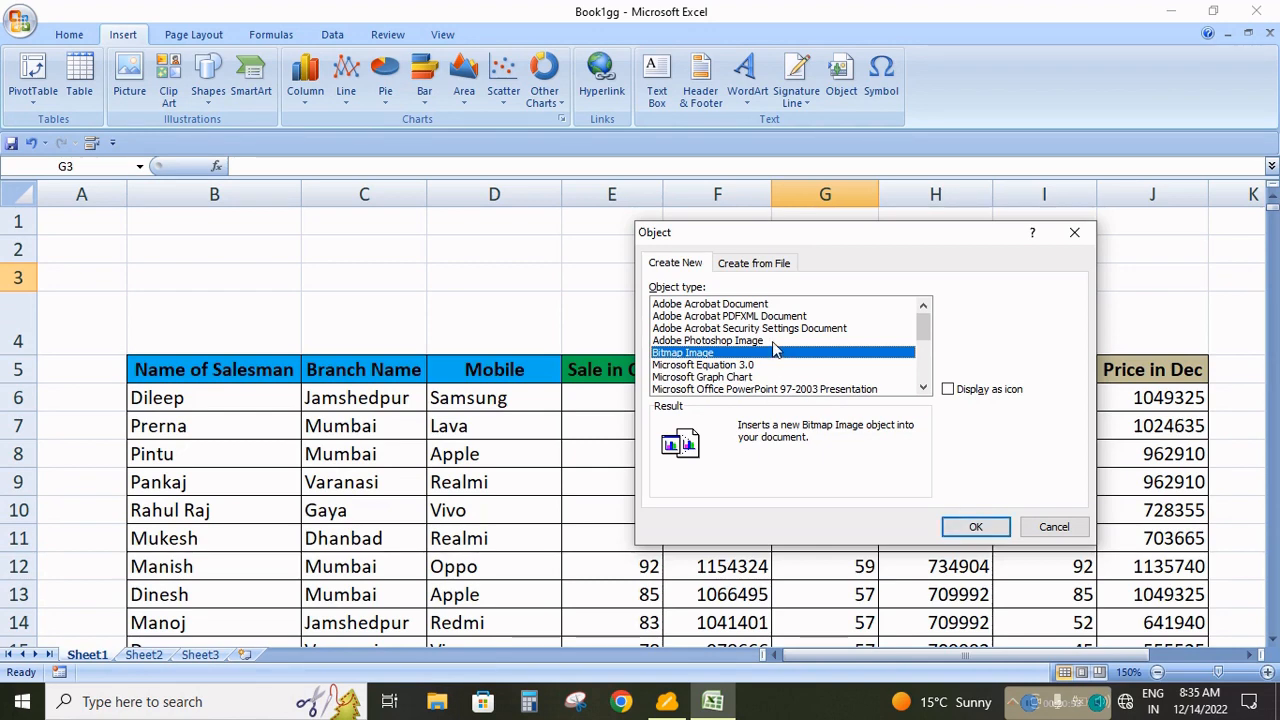
left_click(975, 528)
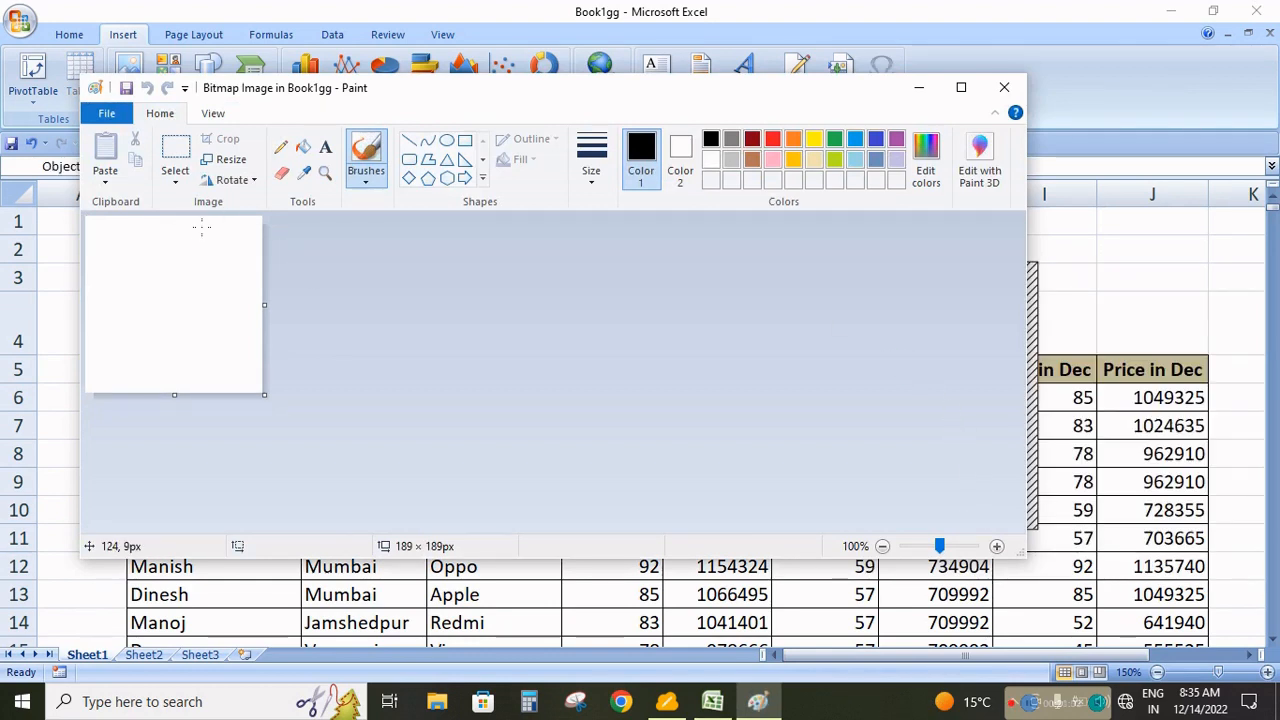
left_click(281, 146)
mouse_move(166, 251)
left_mouse_down()
mouse_move(192, 325)
mouse_move(122, 321)
mouse_move(214, 344)
left_mouse_up()
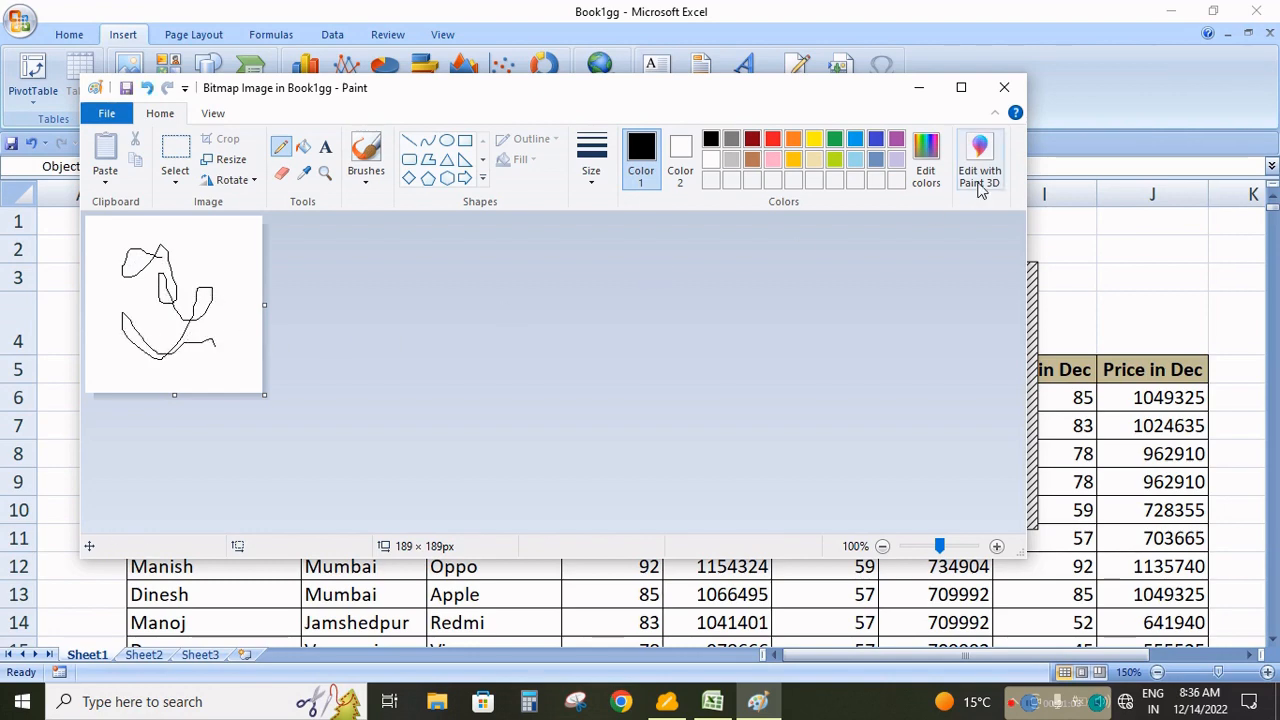
left_click(1005, 92)
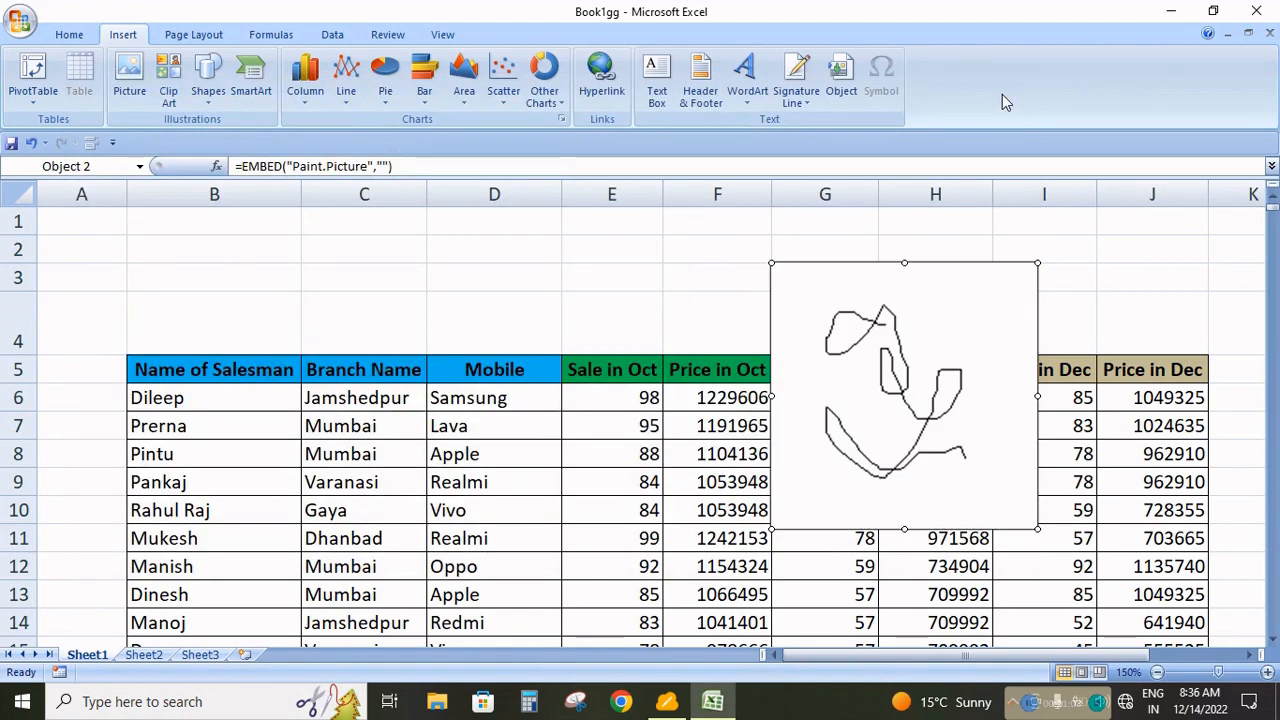
- Move the bitmap object over columns E to G, enlarge it, and delete it
left_click_drag(884, 275, 766, 266)
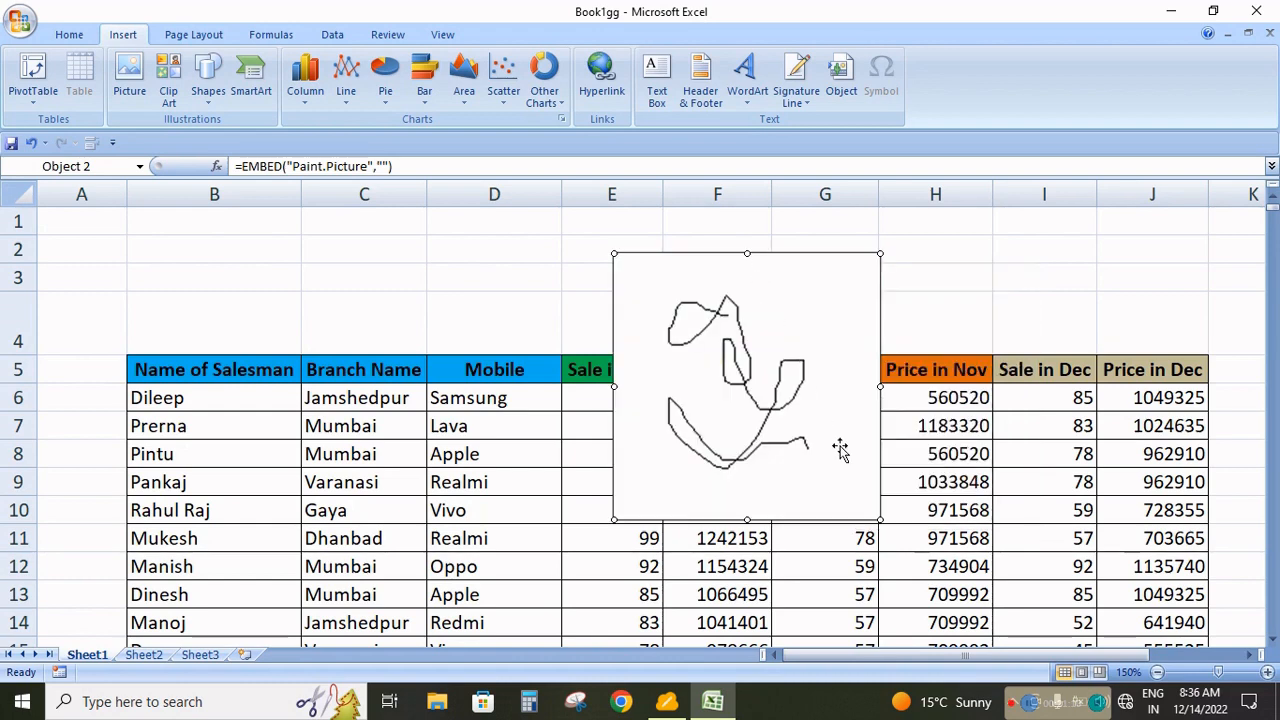
left_click_drag(882, 522, 953, 574)
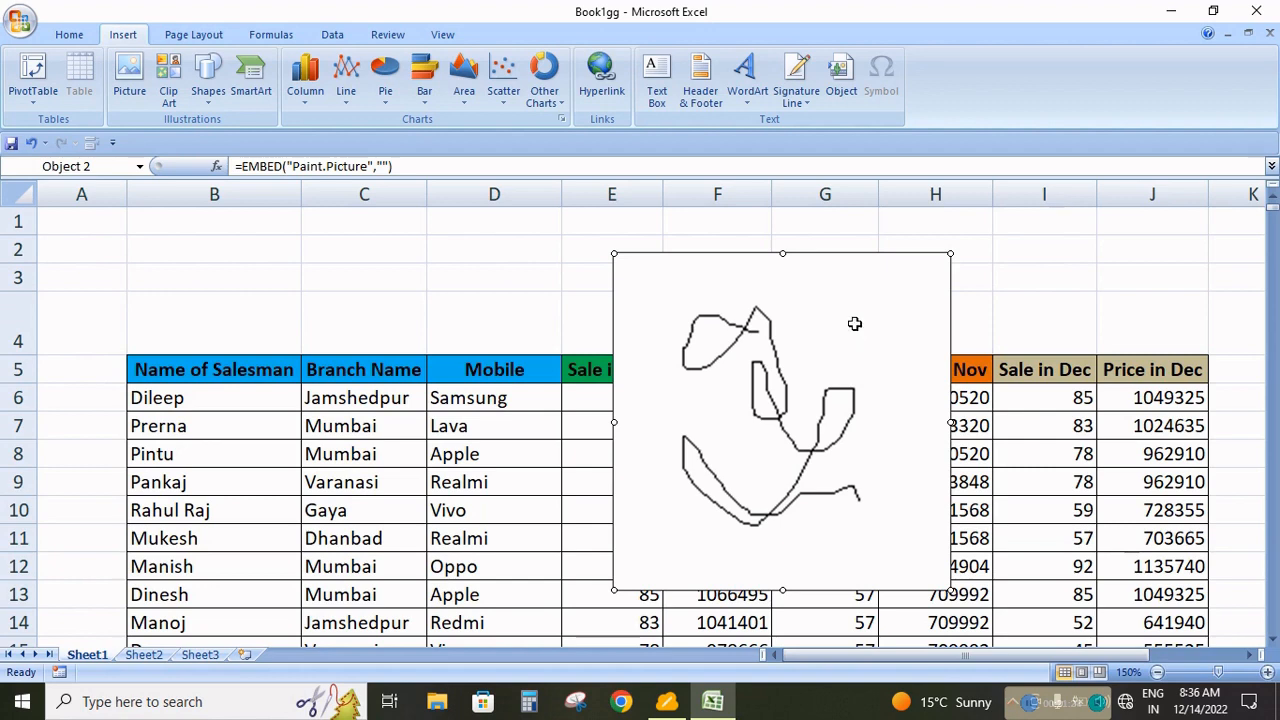
key("Delete")
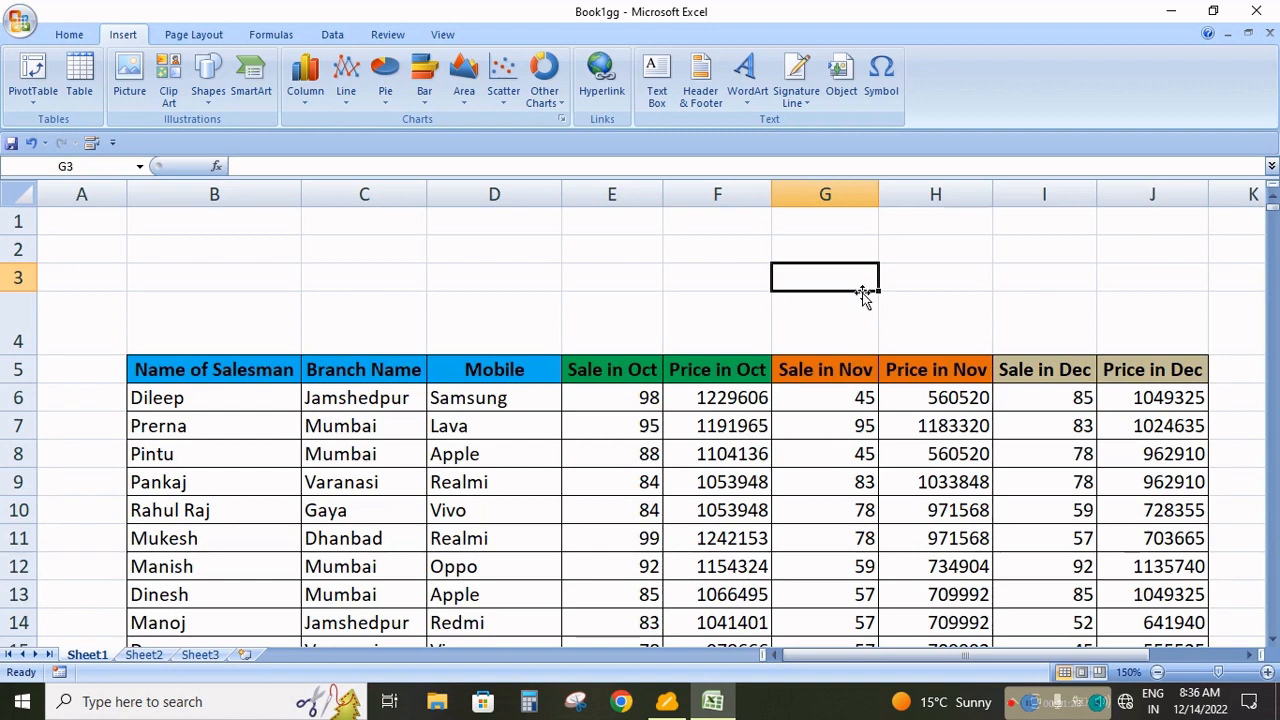
- Insert the isolated Arabic lam with alef ligature symbol (code FEFB) into cell G3 and clear the cell
left_click(882, 80)
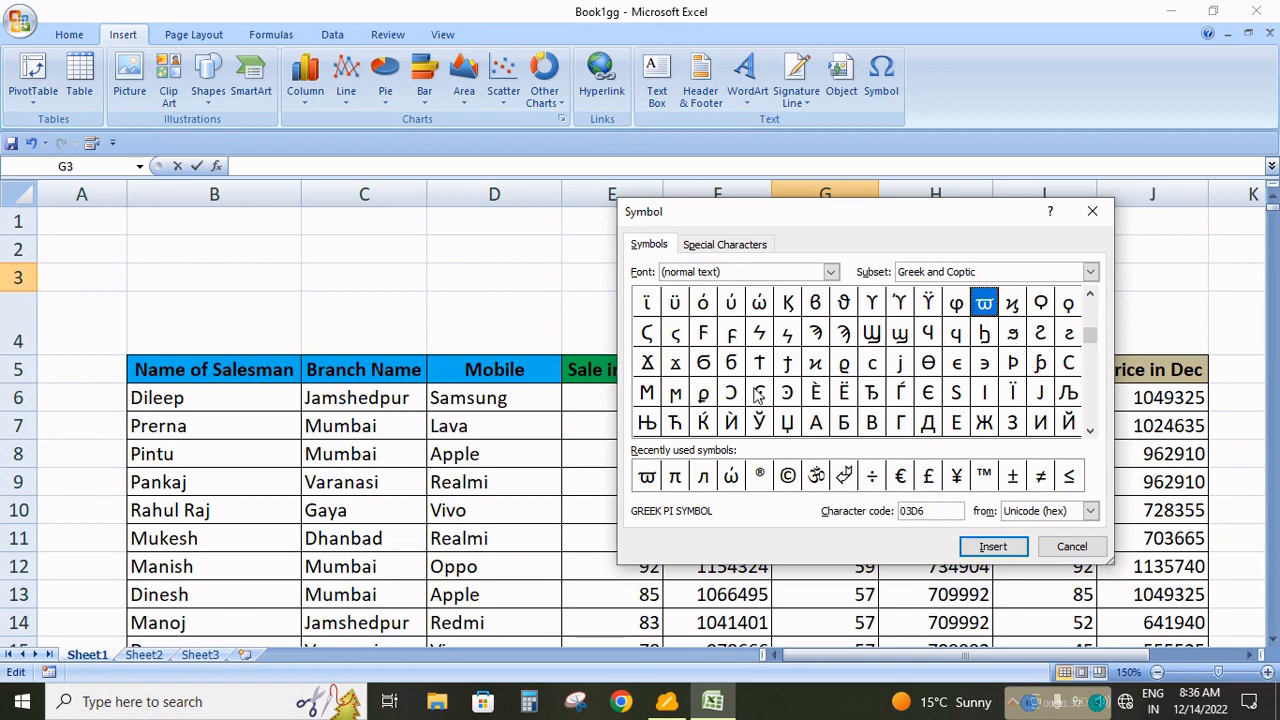
left_click_drag(1091, 334, 1095, 425)
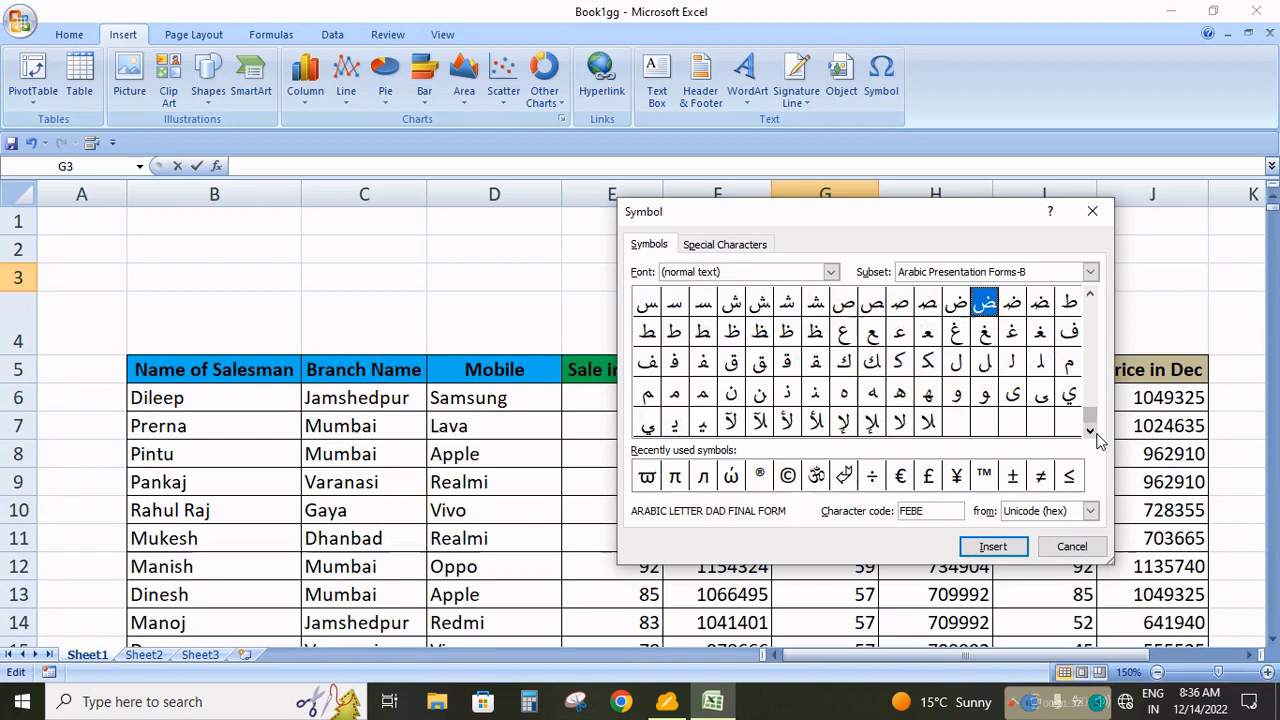
left_click(903, 424)
left_click(992, 545)
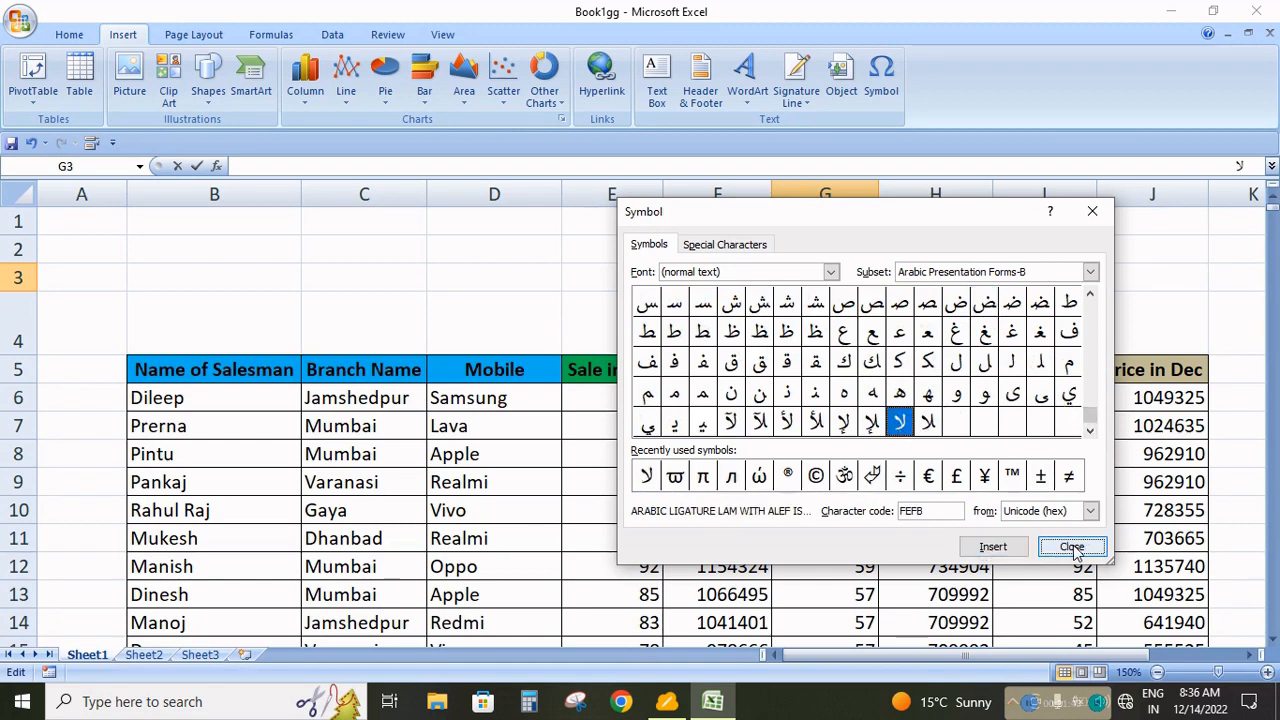
left_click(1072, 547)
left_click(921, 298)
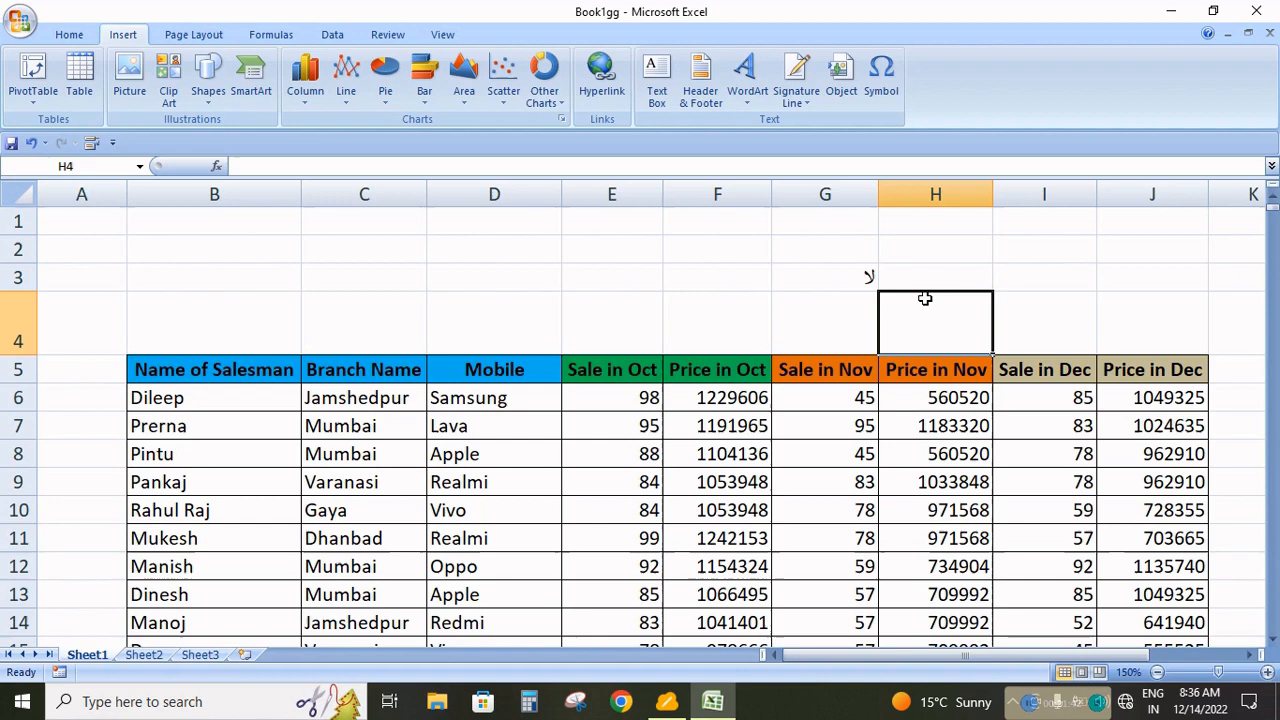
left_click(866, 278)
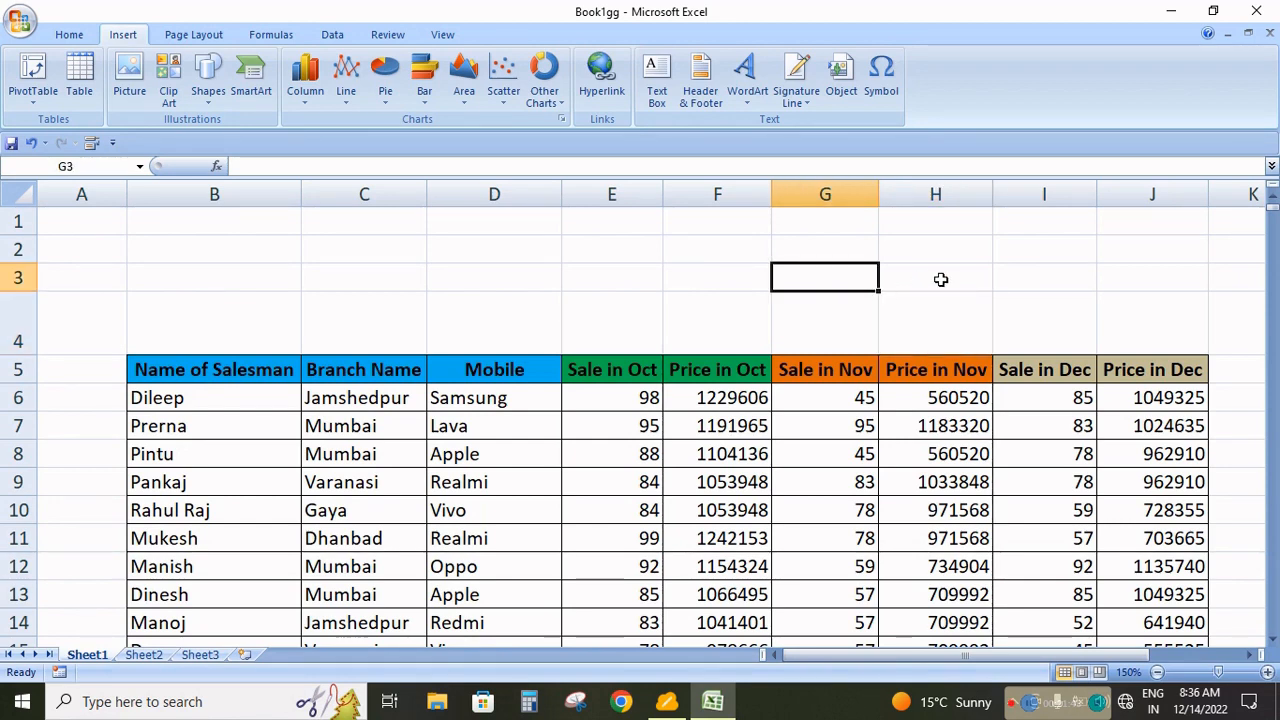
left_click(941, 279)
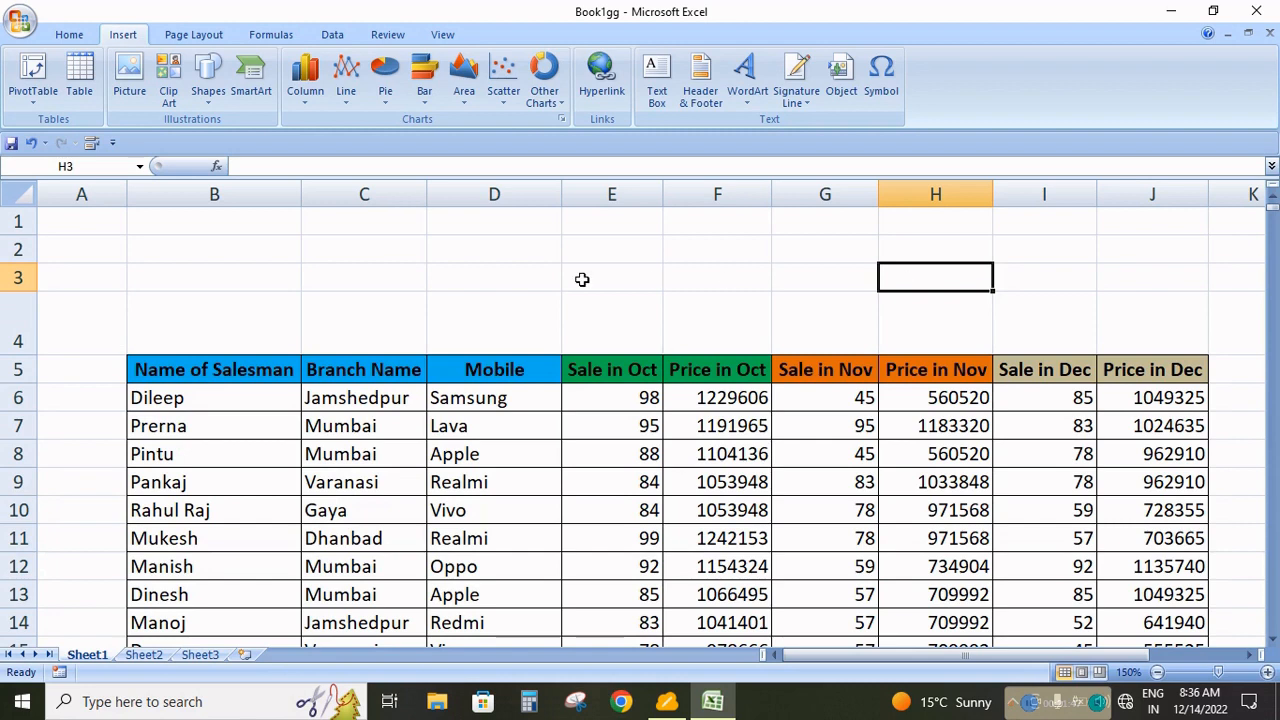
- Apply the built-in Median theme to the workbook
left_click(190, 35)
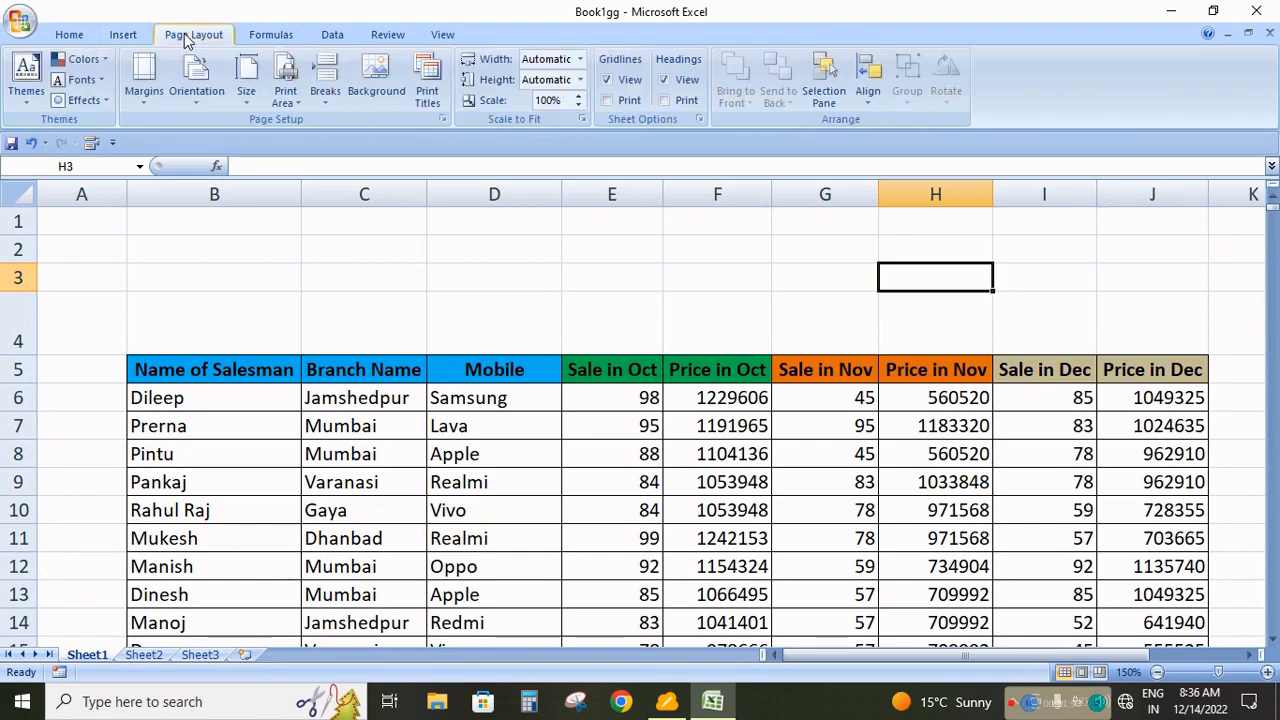
scroll(536, 330, "down", 2)
scroll(537, 351, "up", 1)
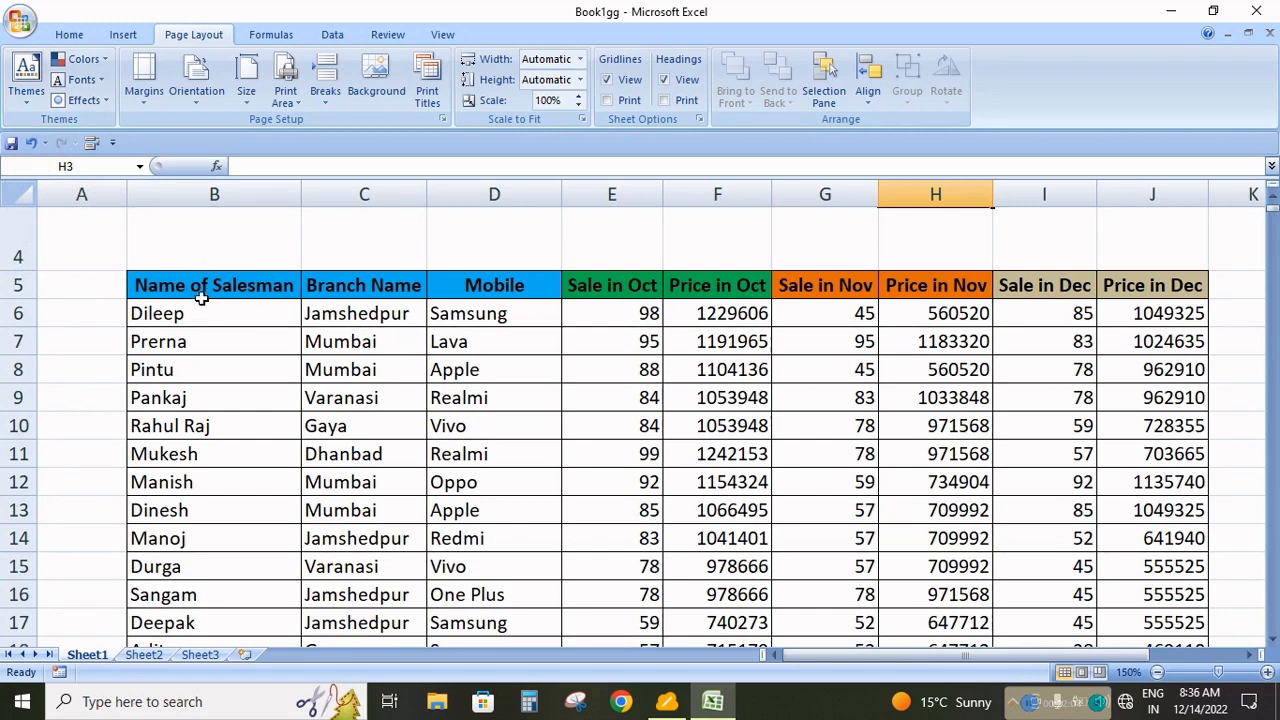
left_click(26, 105)
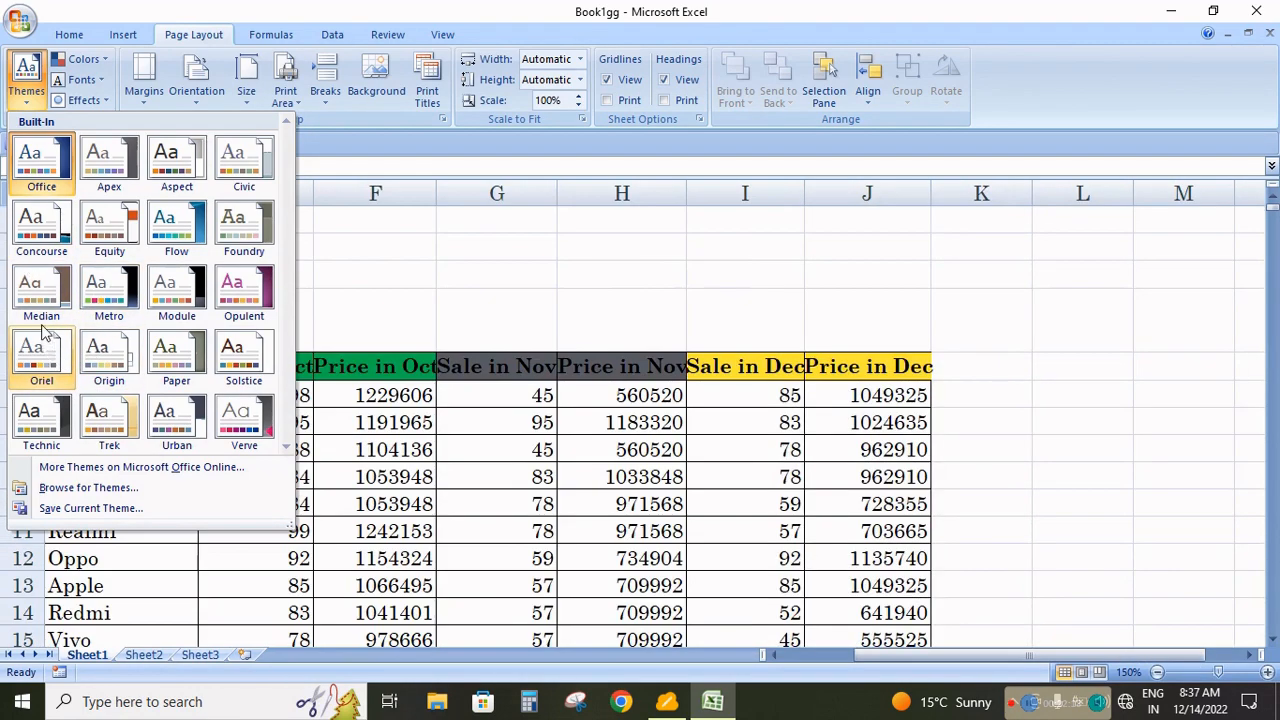
left_click(45, 290)
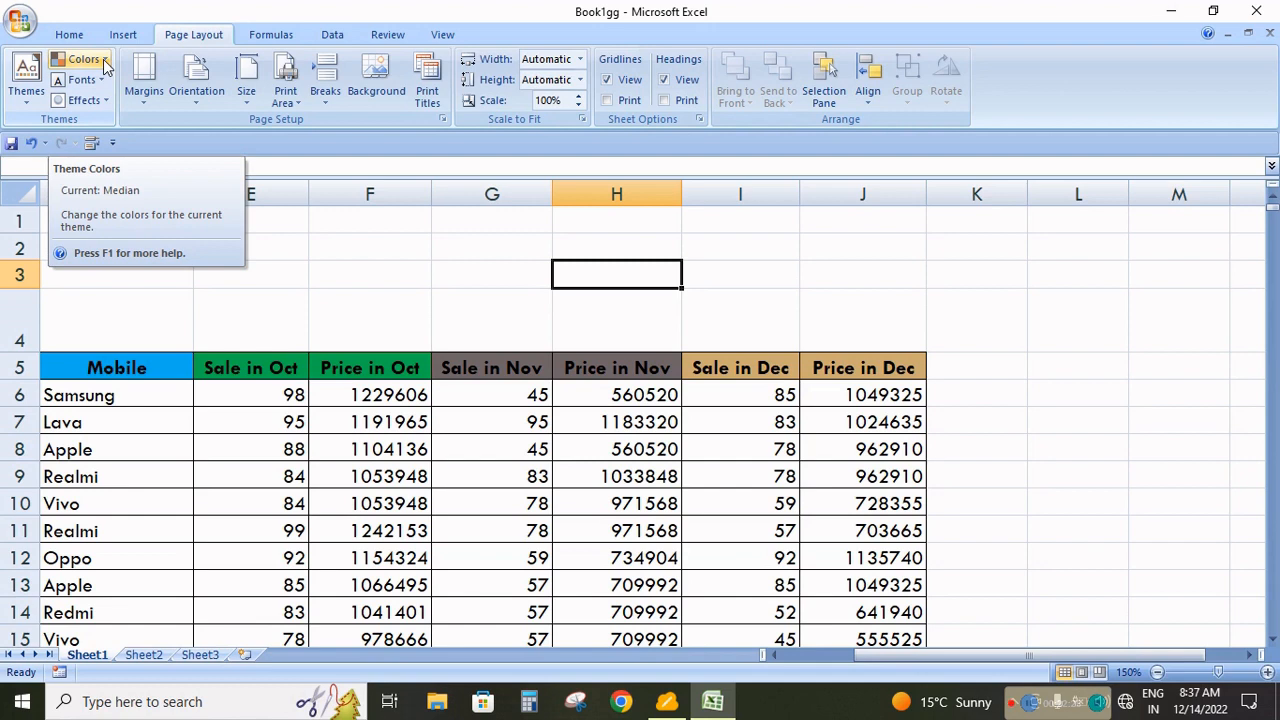
- Apply the built-in Opulent theme and replace it with the Urban theme
left_click(26, 80)
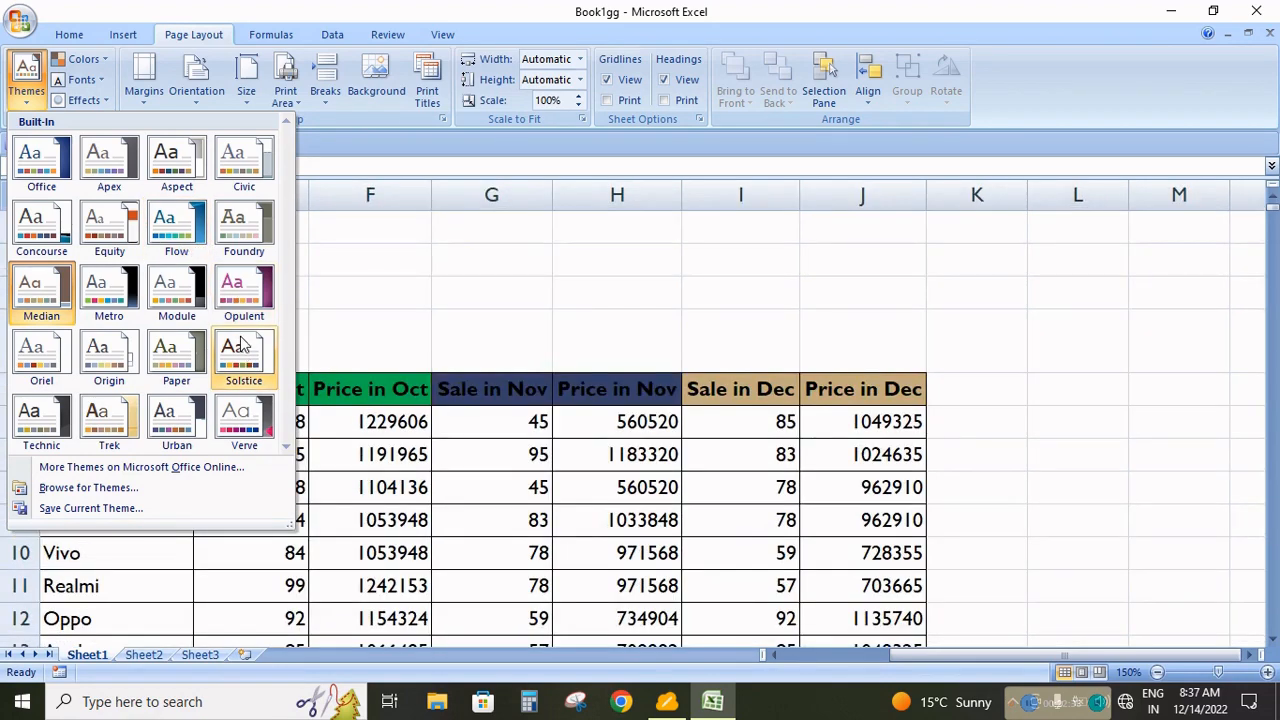
left_click(232, 302)
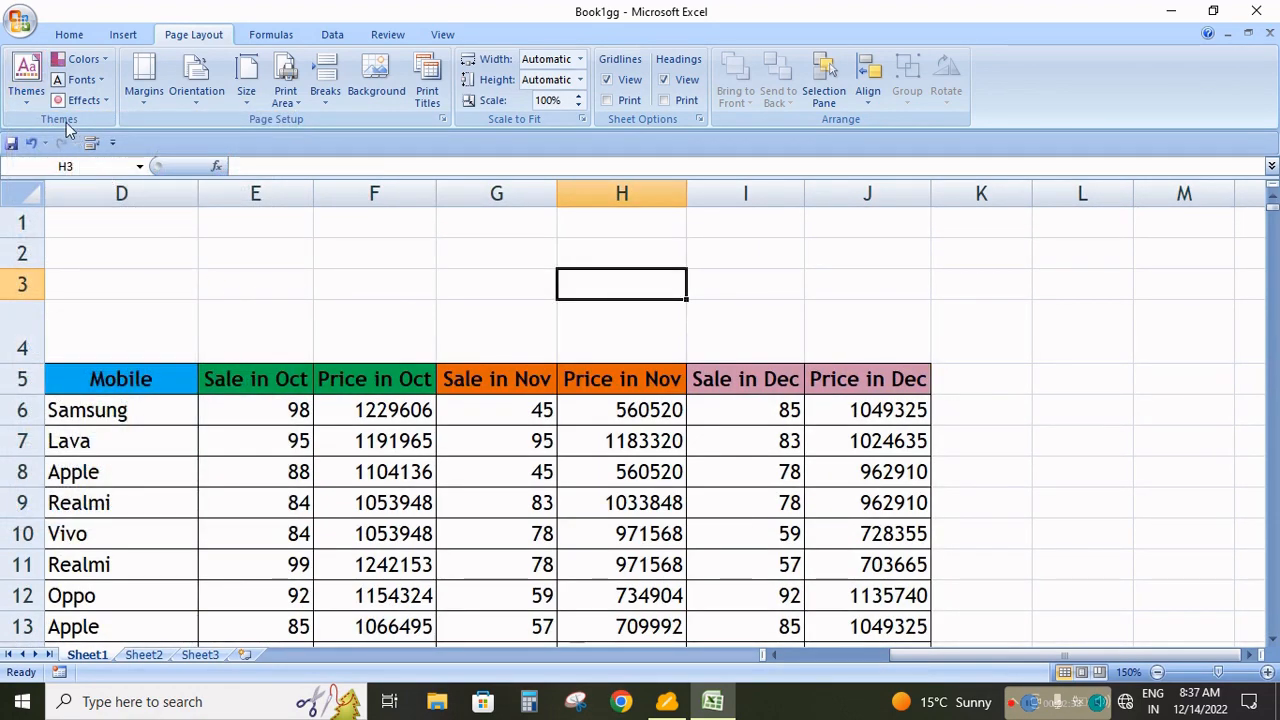
left_click(26, 78)
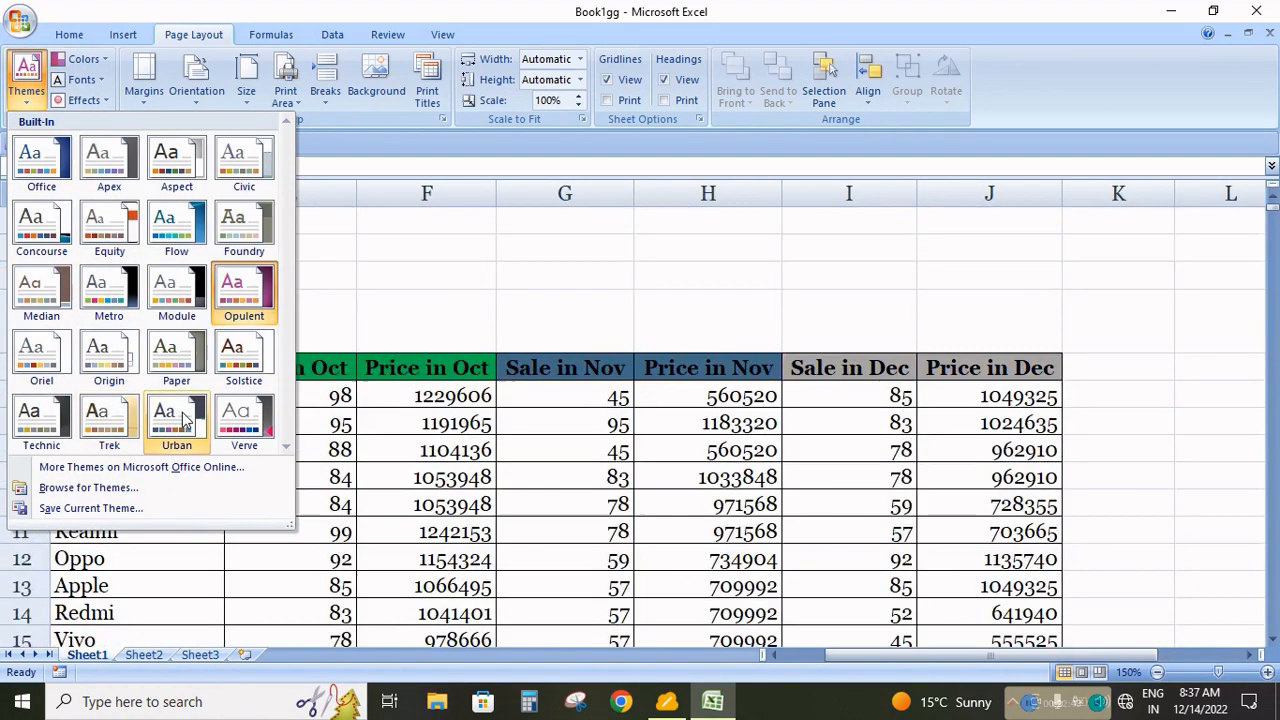
left_click(176, 418)
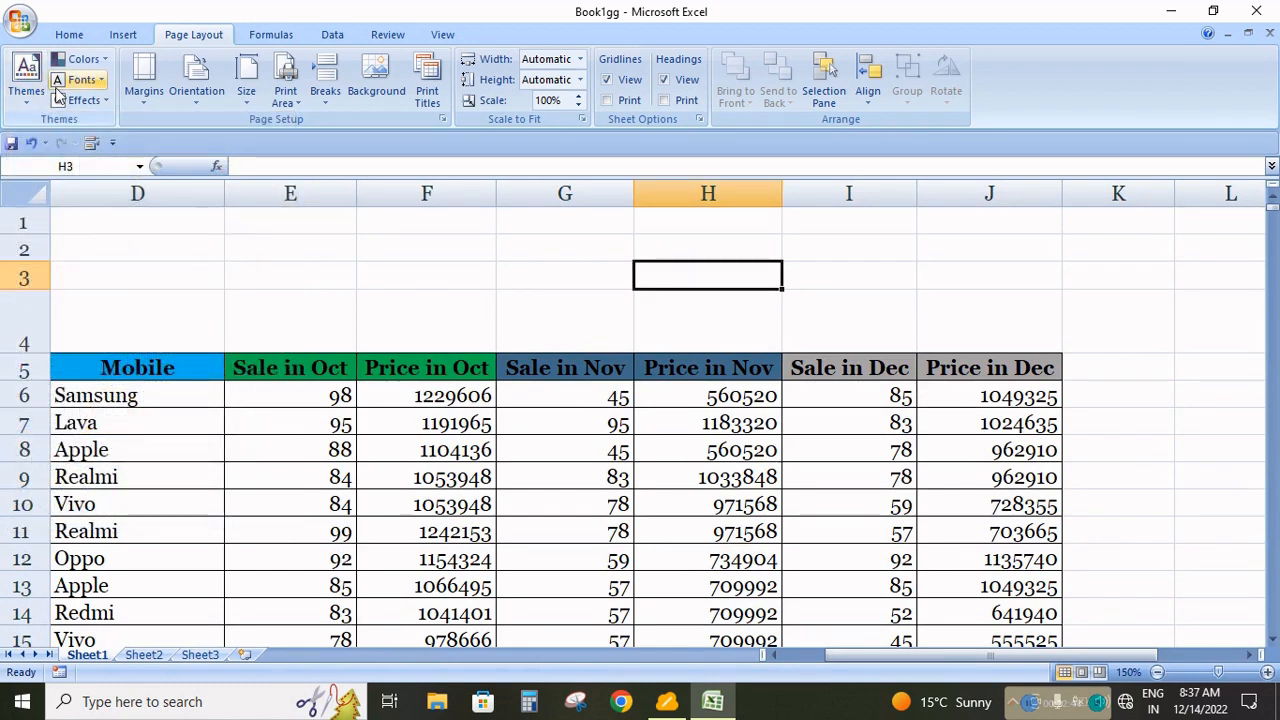
- Preview the built-in theme colour sets on the sales table without applying one
left_click(100, 66)
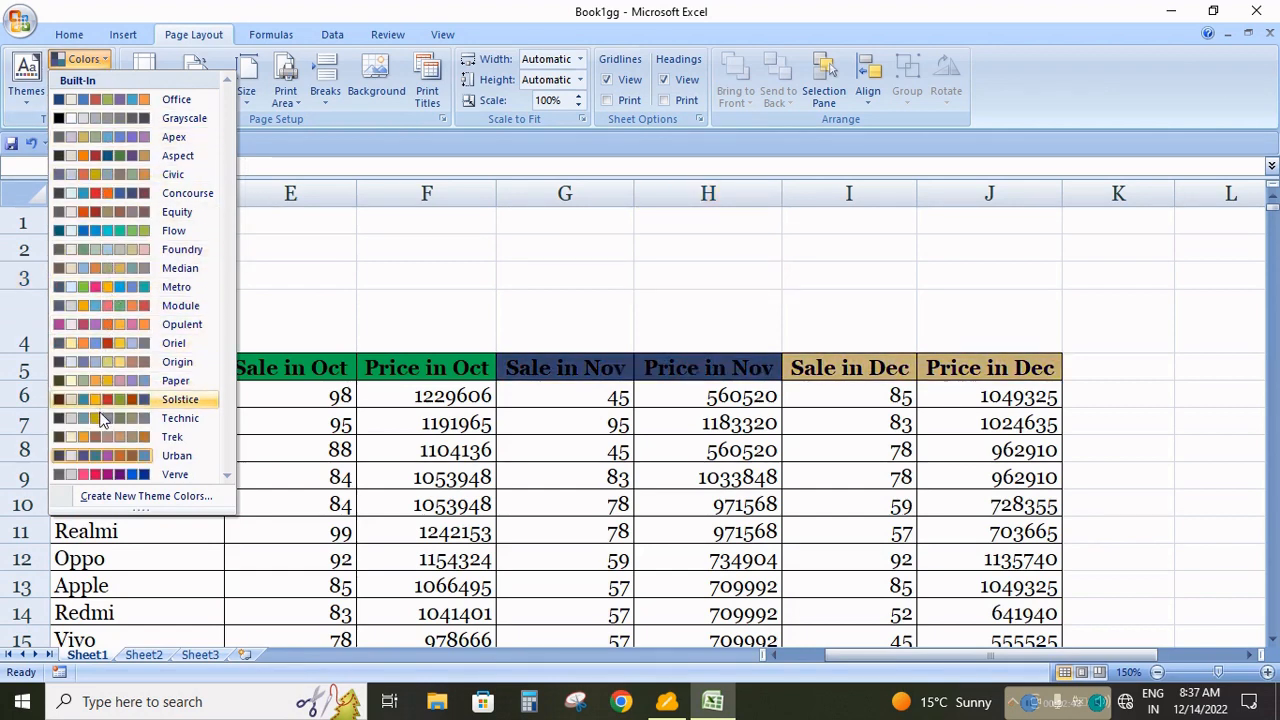
left_click(451, 425)
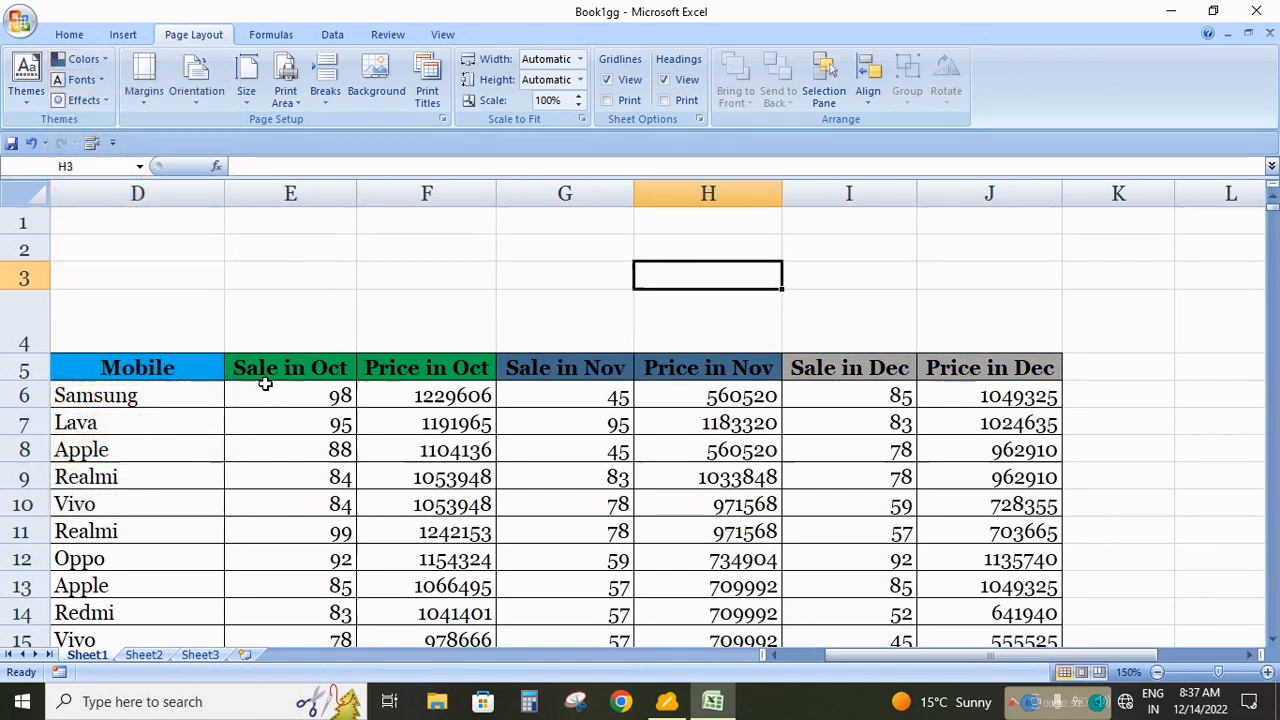
left_click(84, 60)
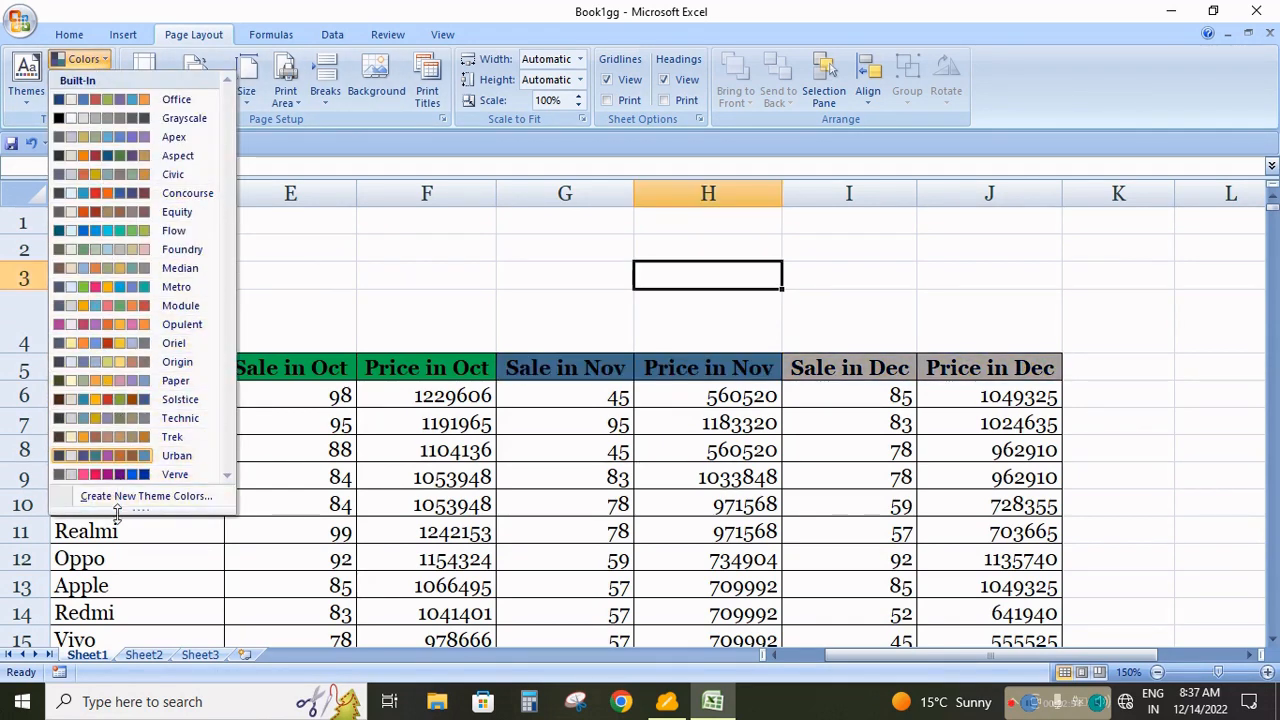
left_click(434, 282)
- Create a table without existing headers from range E6:G11 on Sheet2
left_click(152, 656)
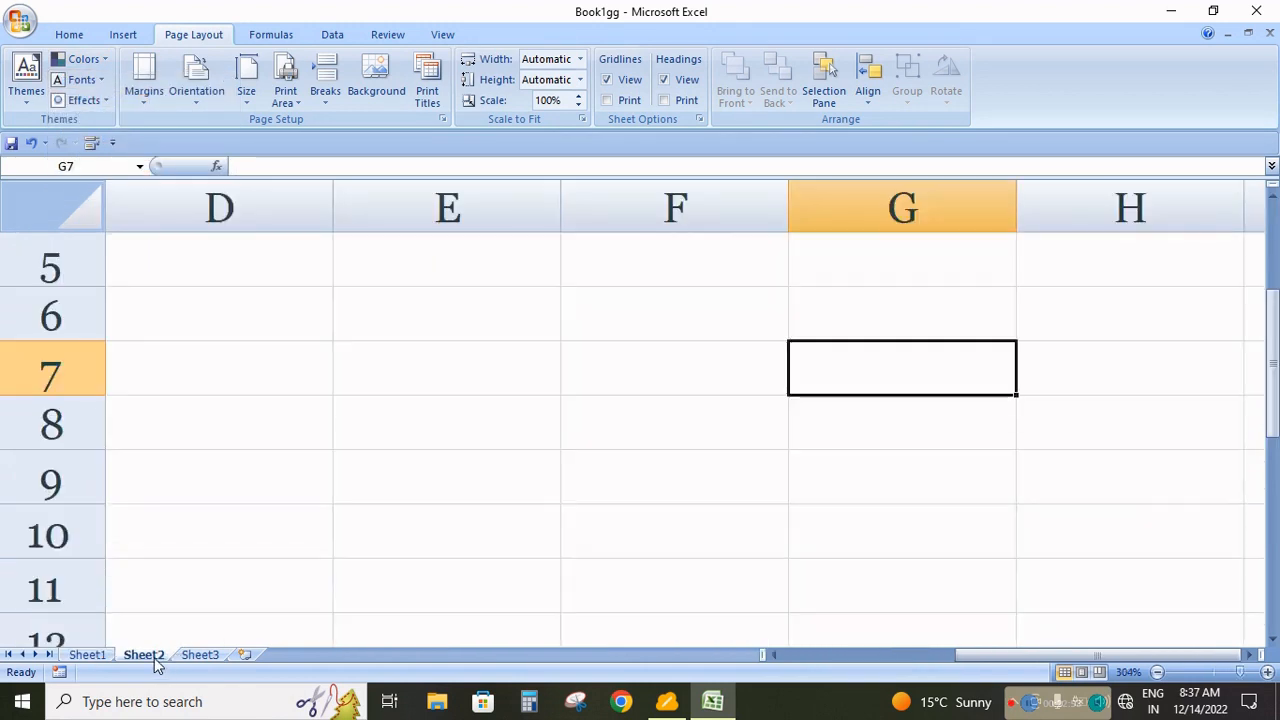
left_click_drag(350, 317, 815, 572)
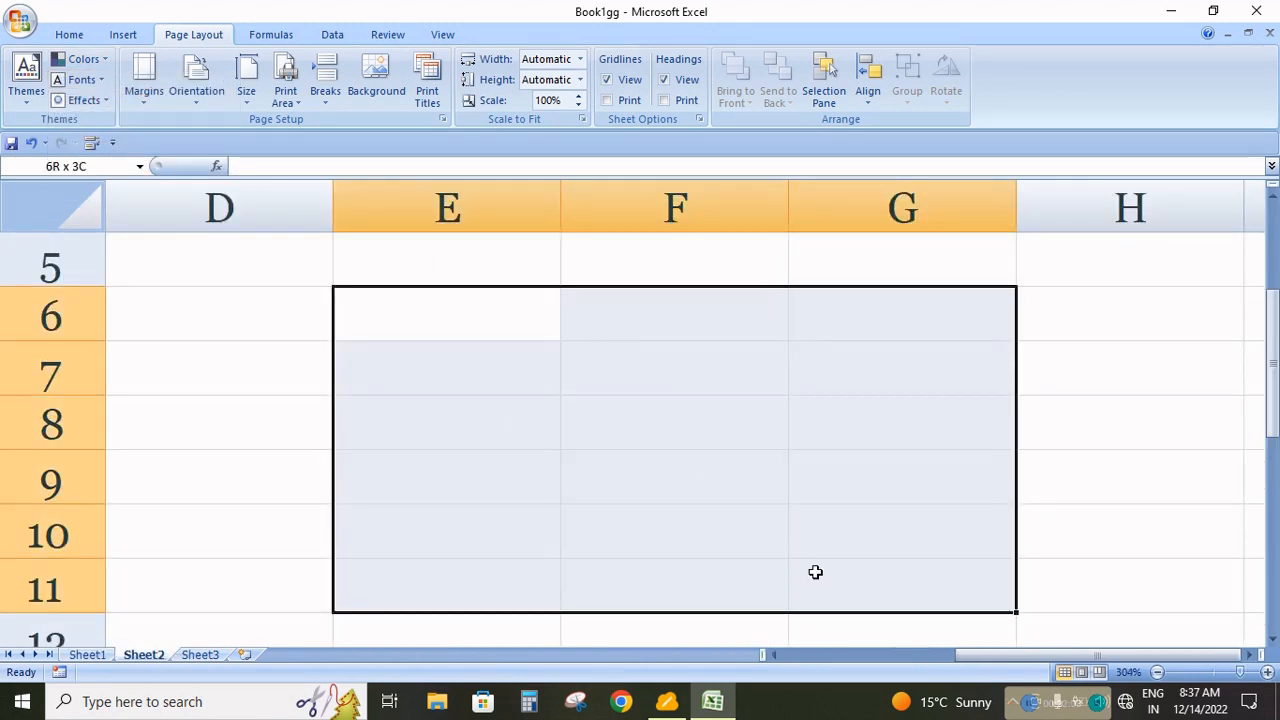
left_click(123, 34)
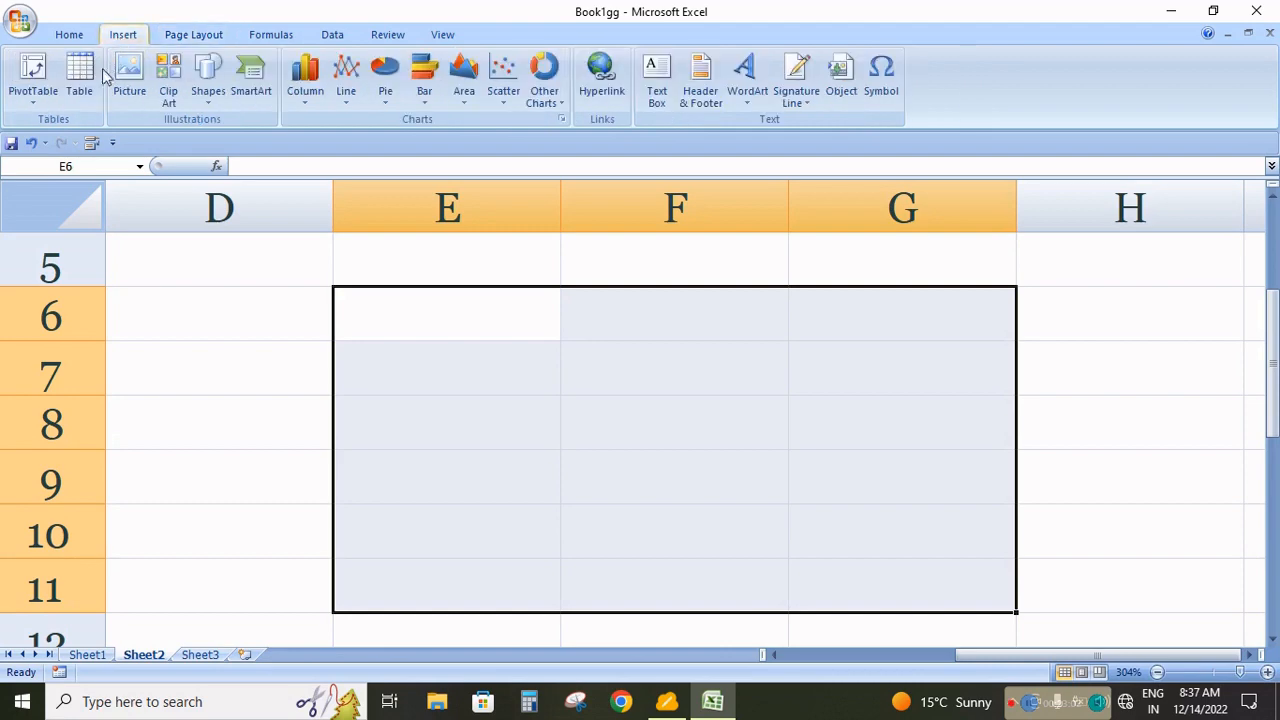
left_click(79, 80)
left_click(852, 432)
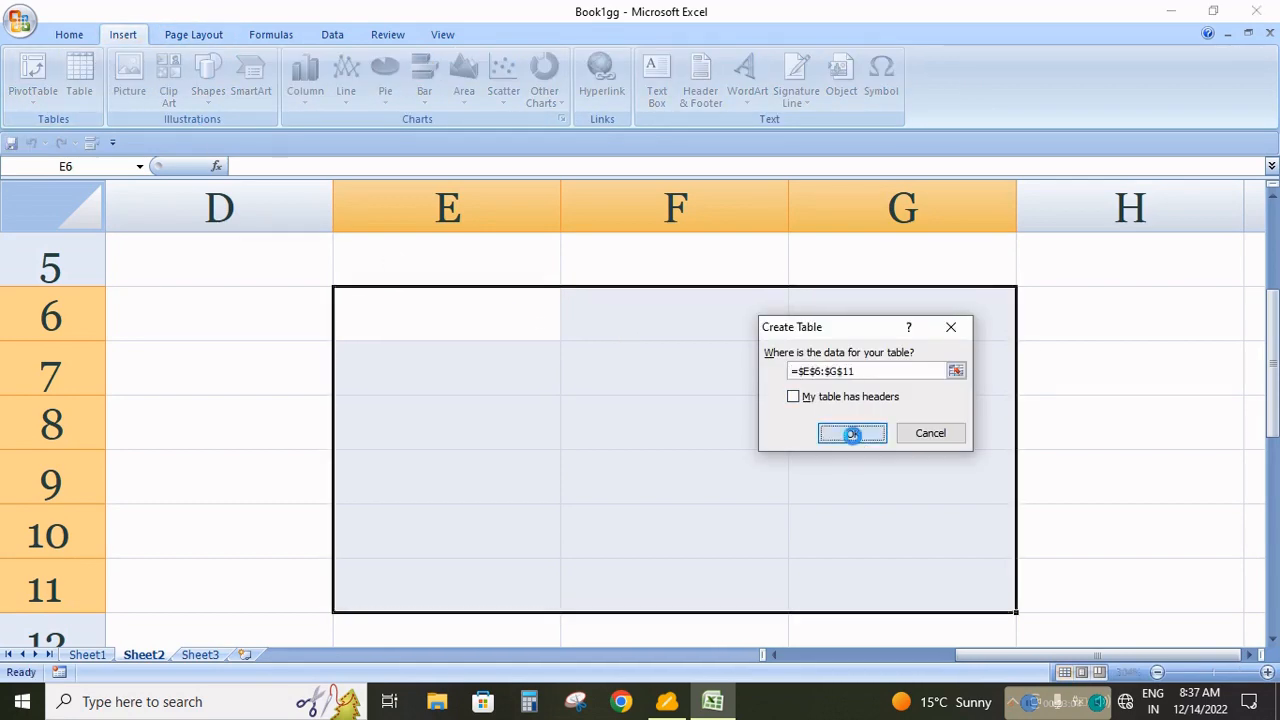
scroll(464, 344, "down", 1)
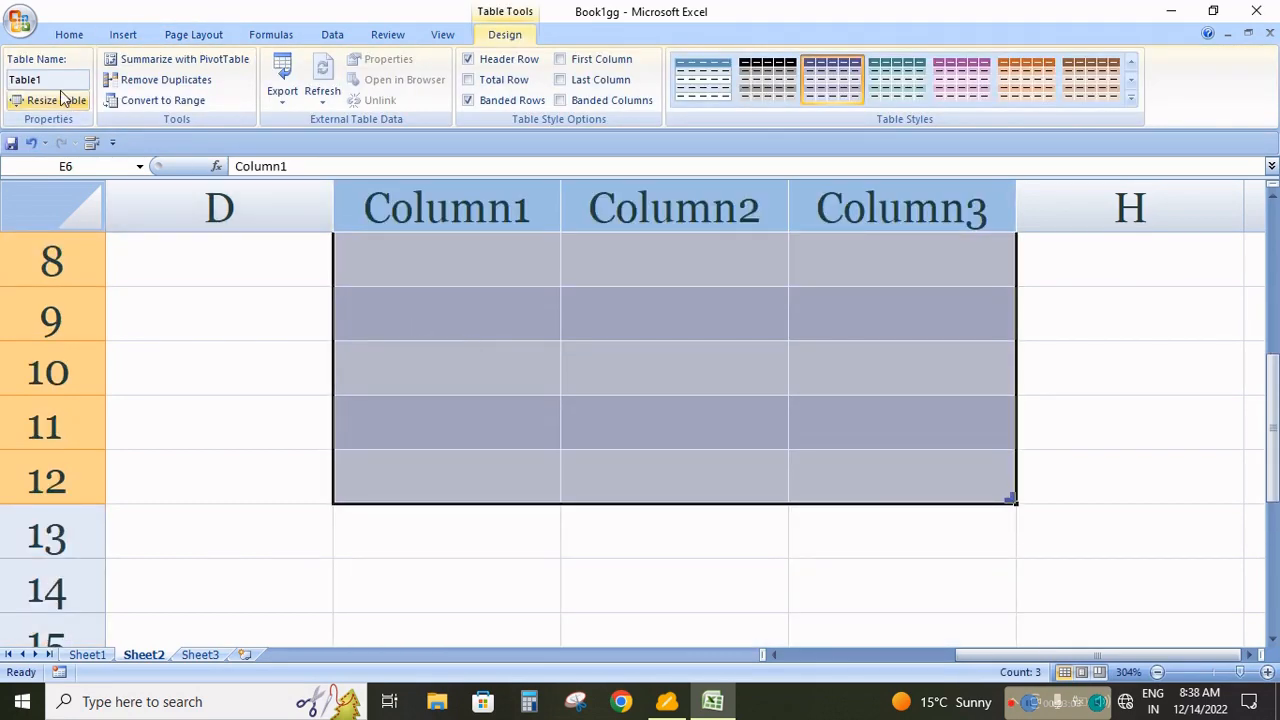
- Change the theme colours to the Module set with the new Sheet2 table in view
left_click(194, 35)
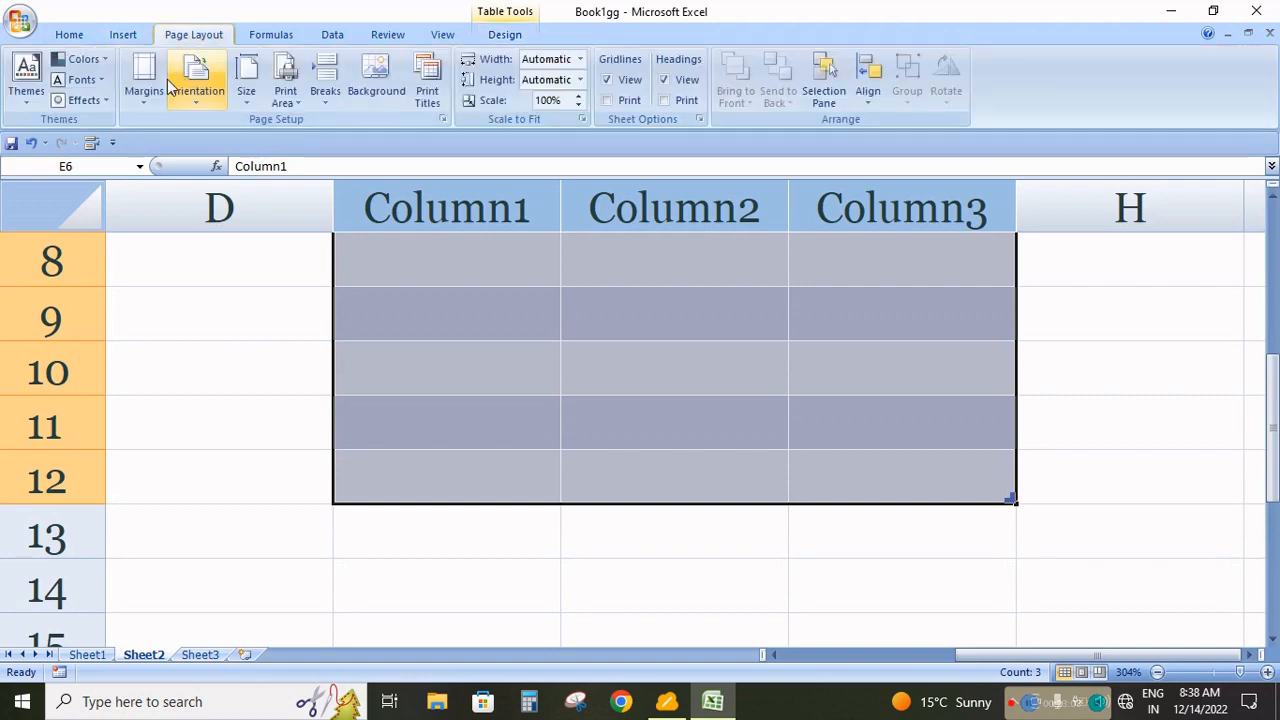
left_click(83, 59)
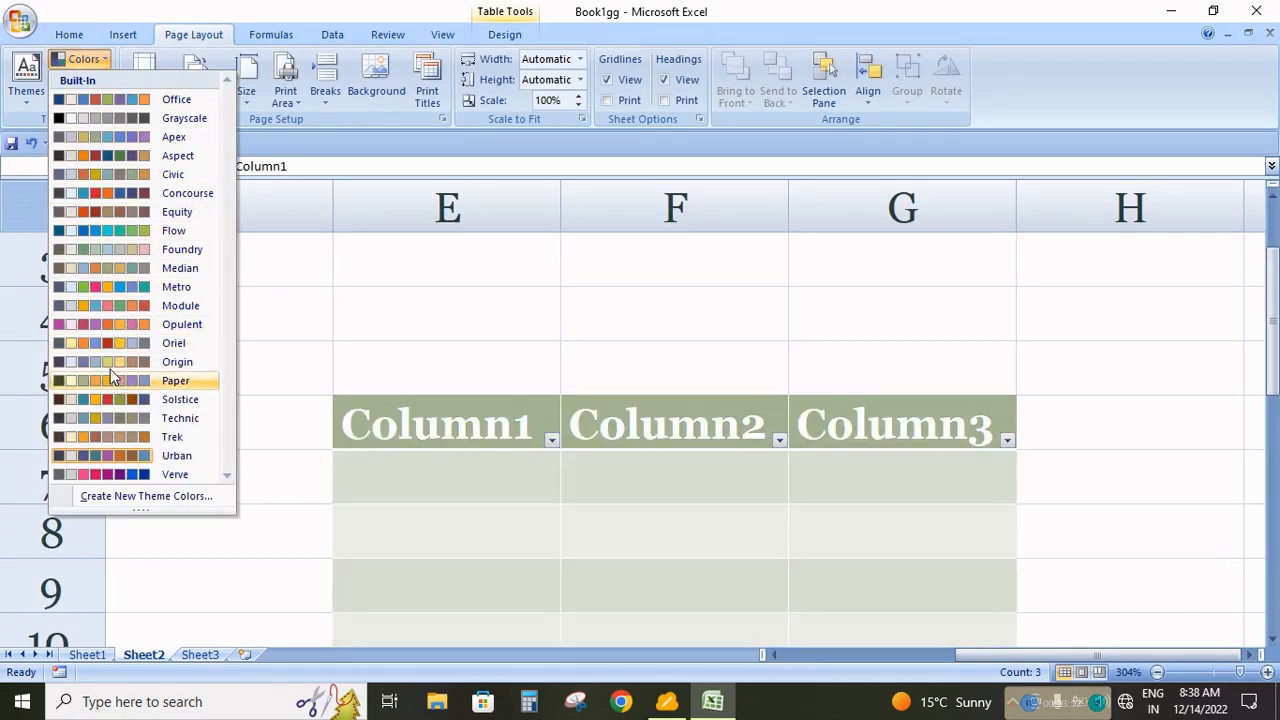
left_click(115, 318)
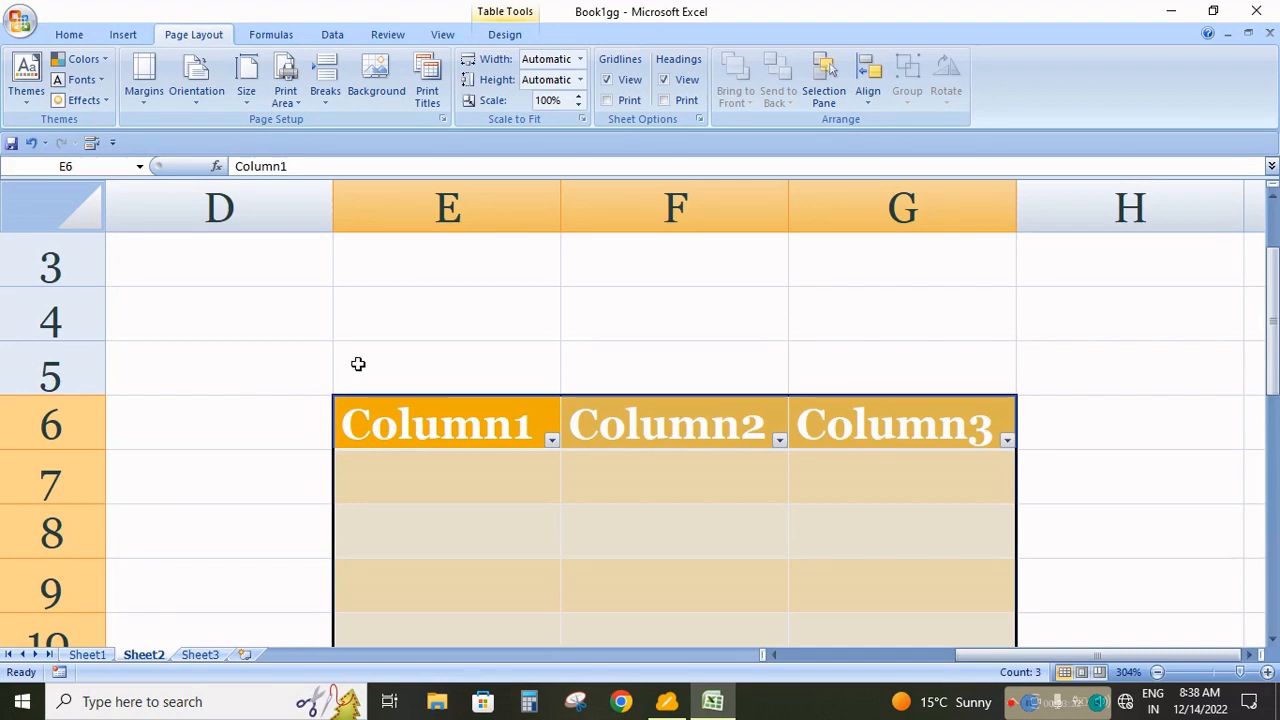
- Delete the current table on Sheet2 and create a new one without existing headers from range E3:G9
key("Delete")
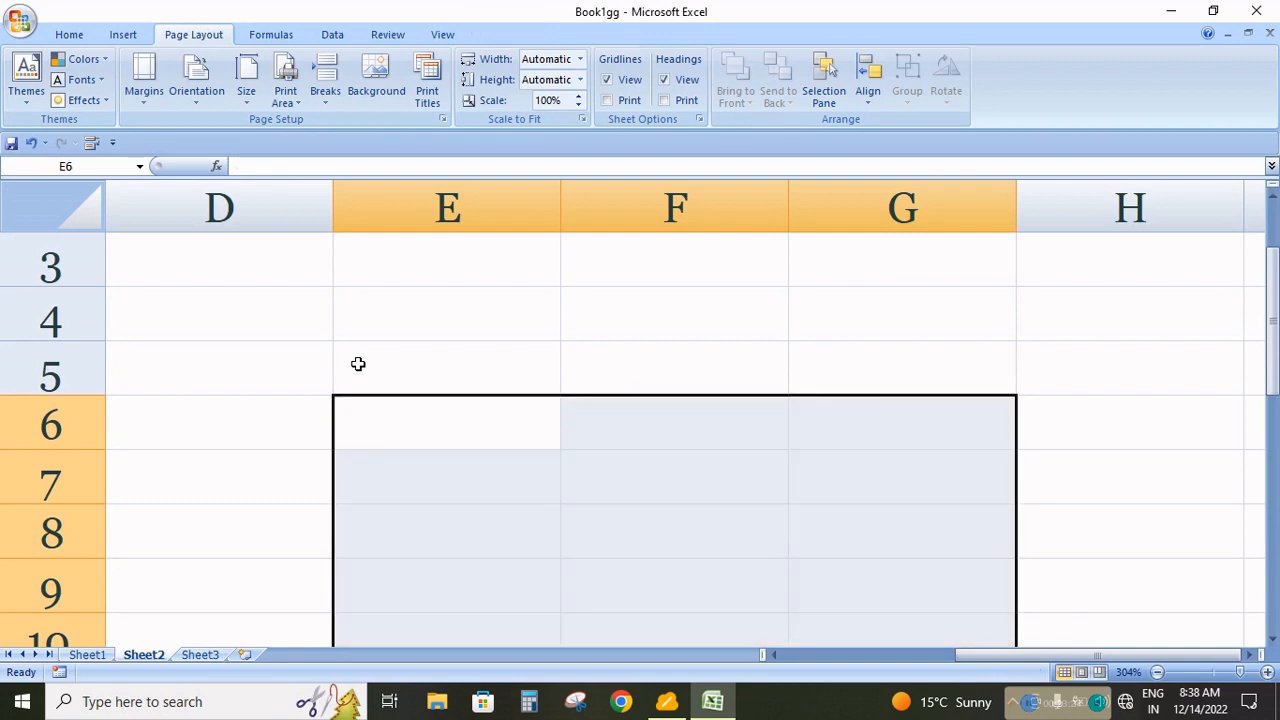
left_click(341, 347)
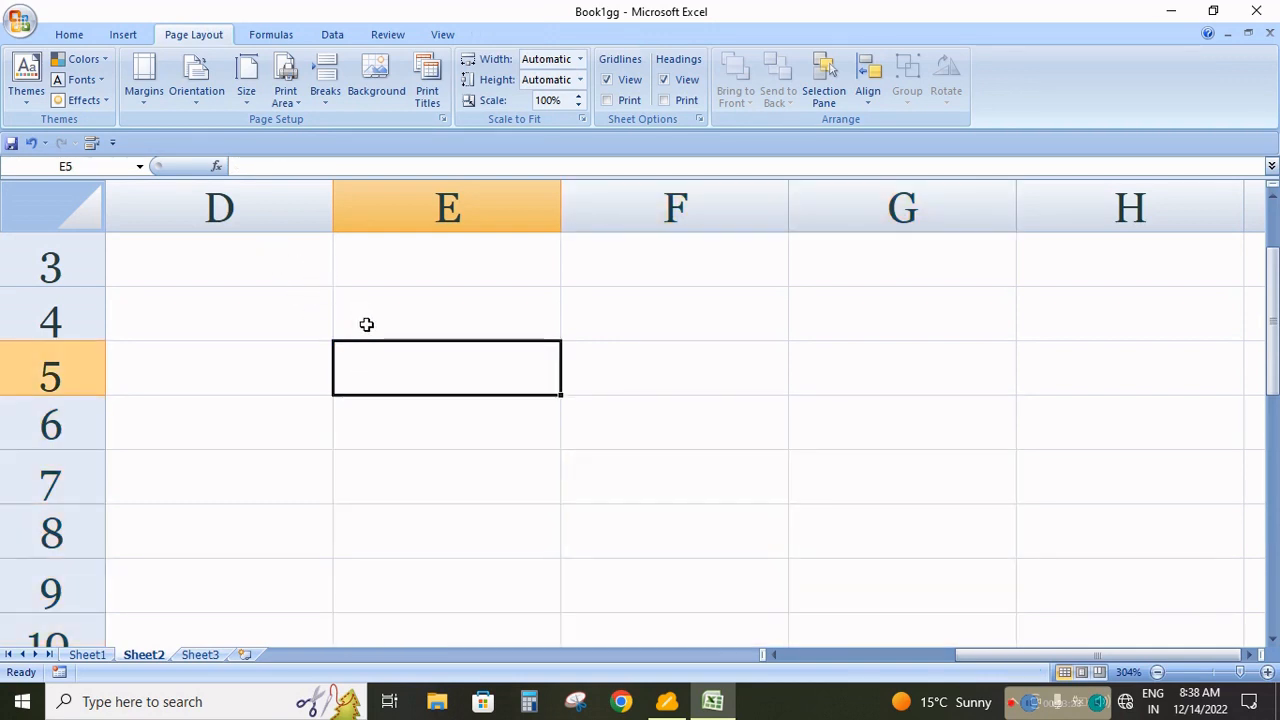
left_click_drag(391, 271, 908, 572)
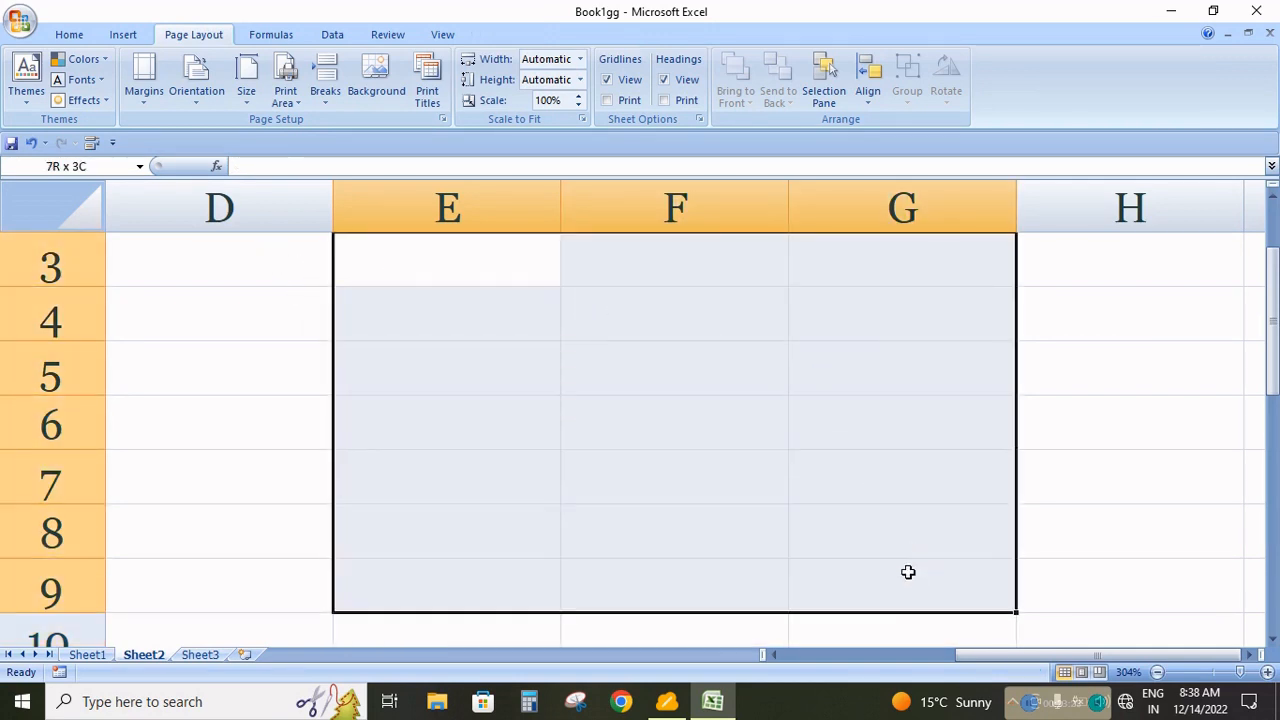
left_click(123, 34)
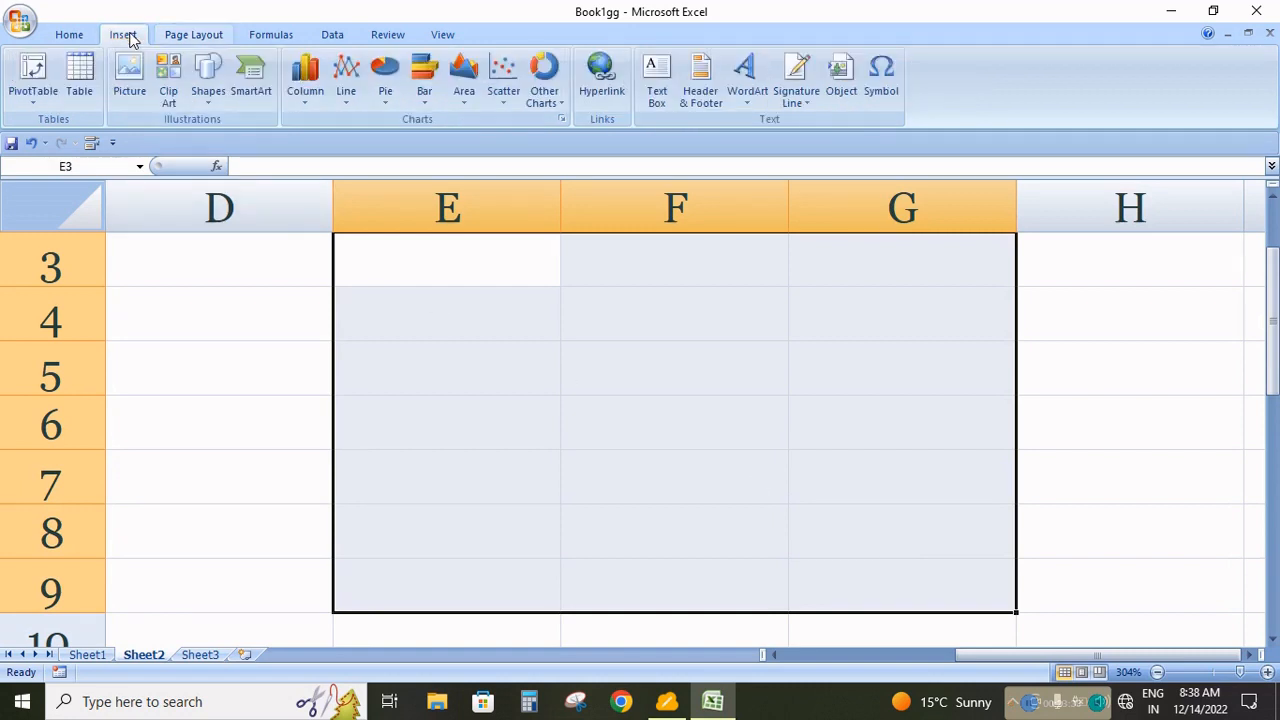
left_click(80, 80)
left_click(876, 436)
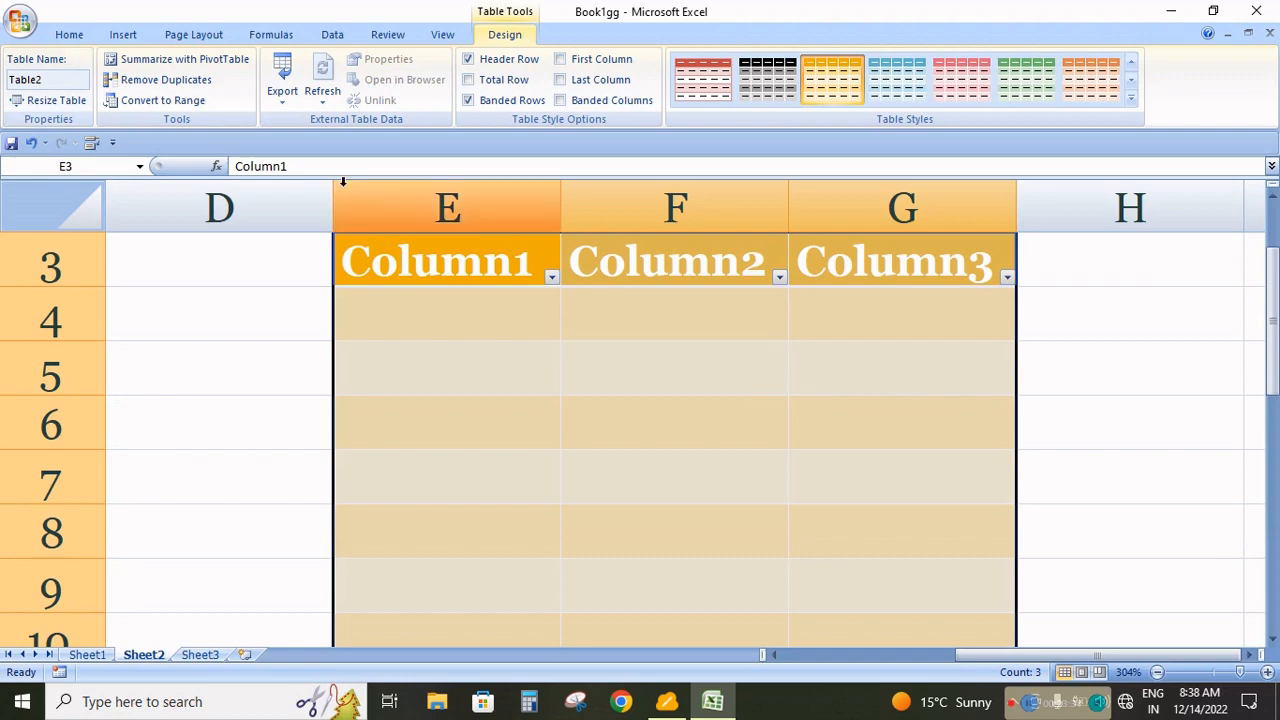
- Preview the built-in theme fonts on the new table and apply the Urban font set
left_click(193, 35)
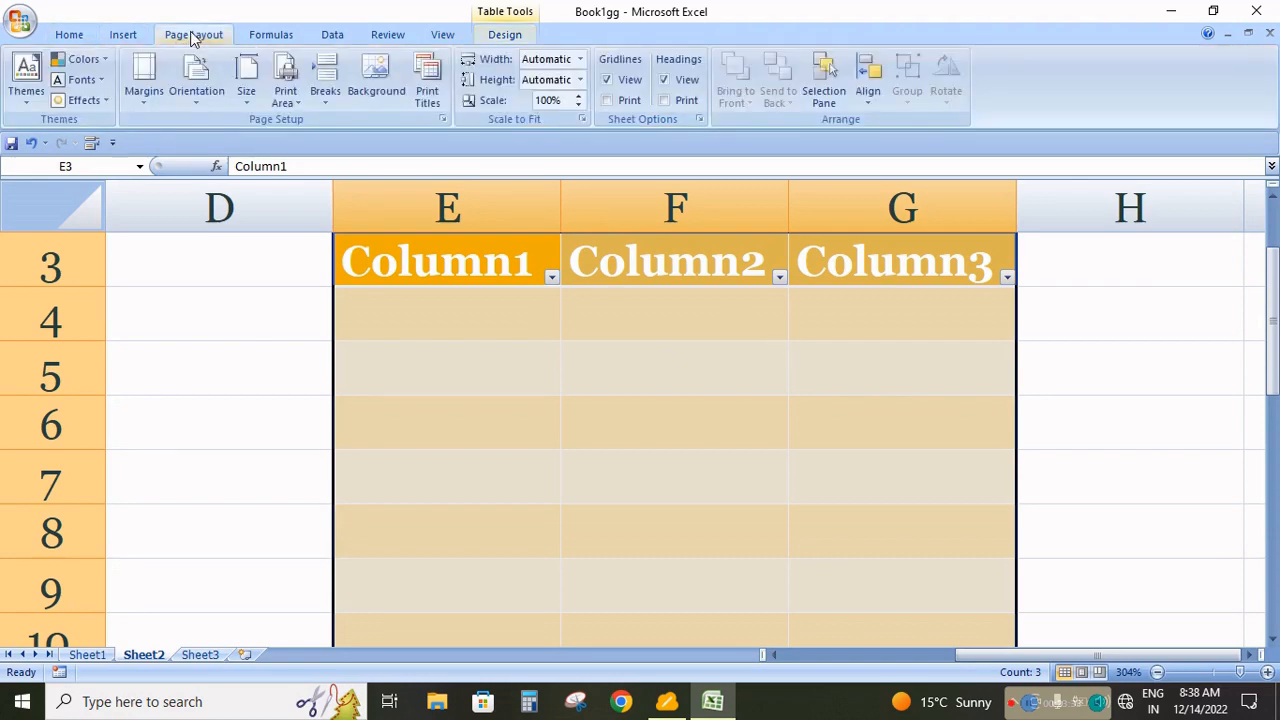
left_click(100, 88)
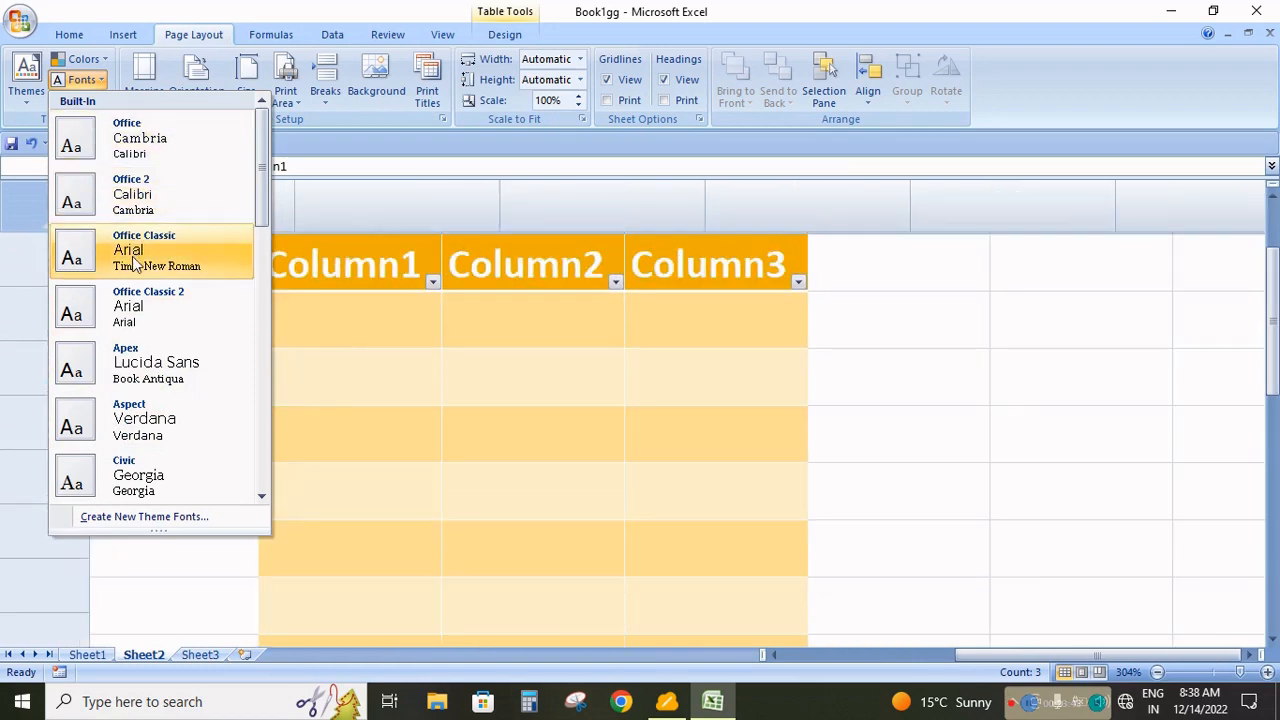
scroll(143, 329, "down", 3)
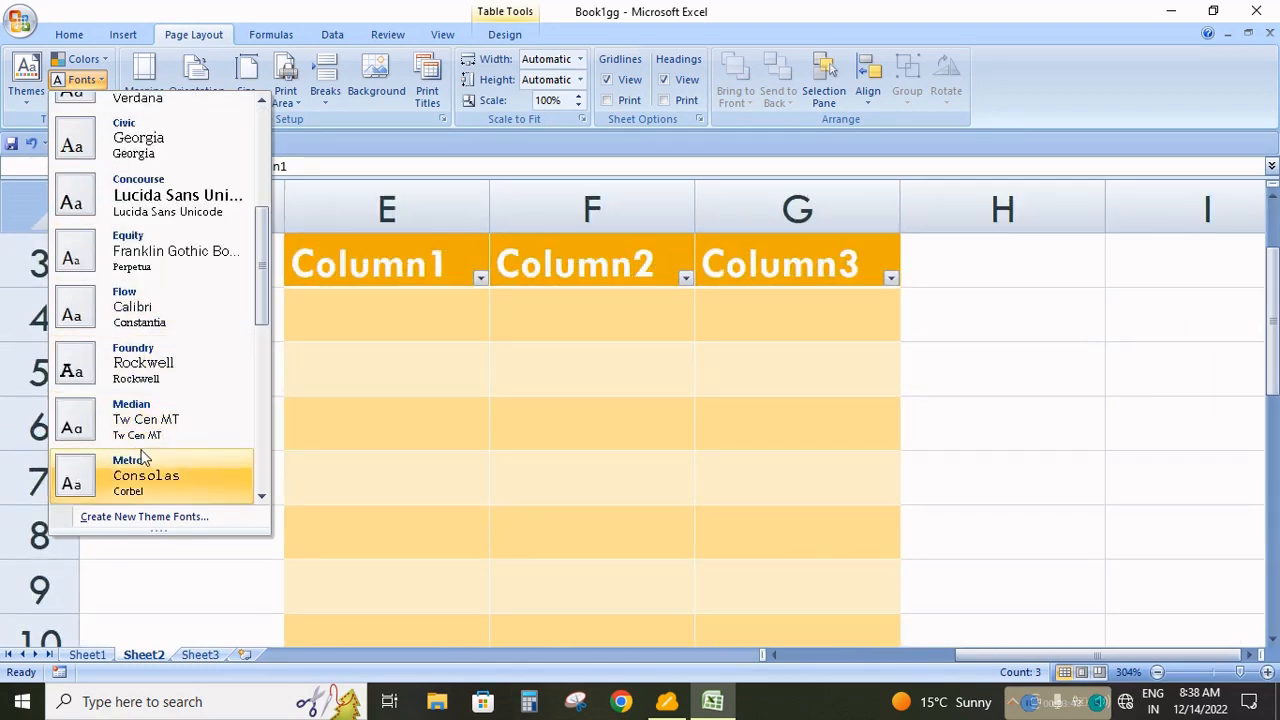
scroll(143, 497, "down", 1)
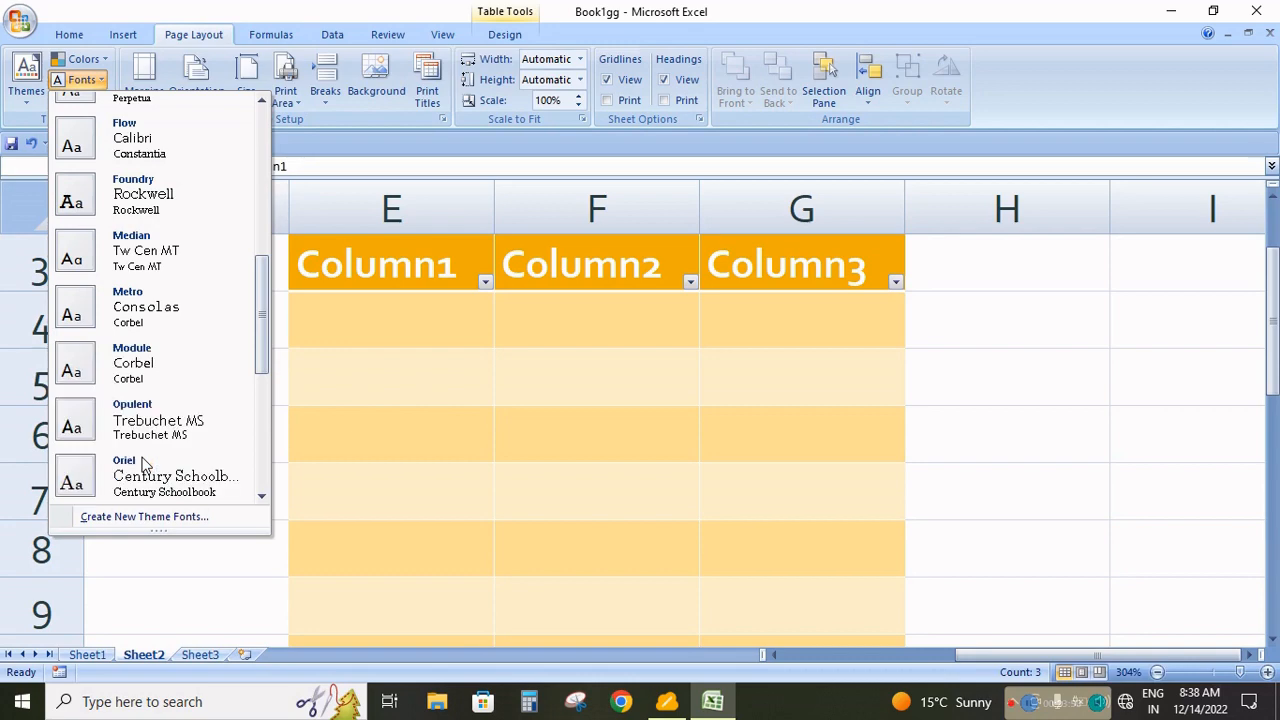
scroll(143, 420, "down", 2)
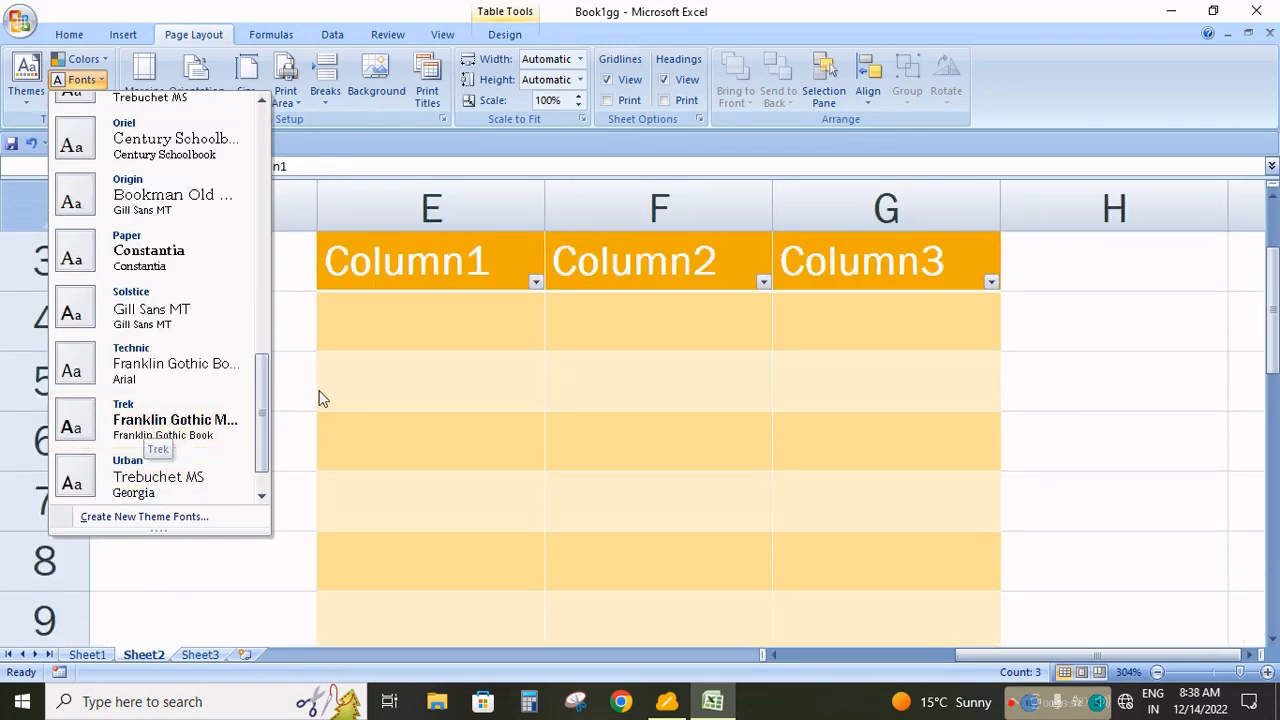
left_click(135, 485)
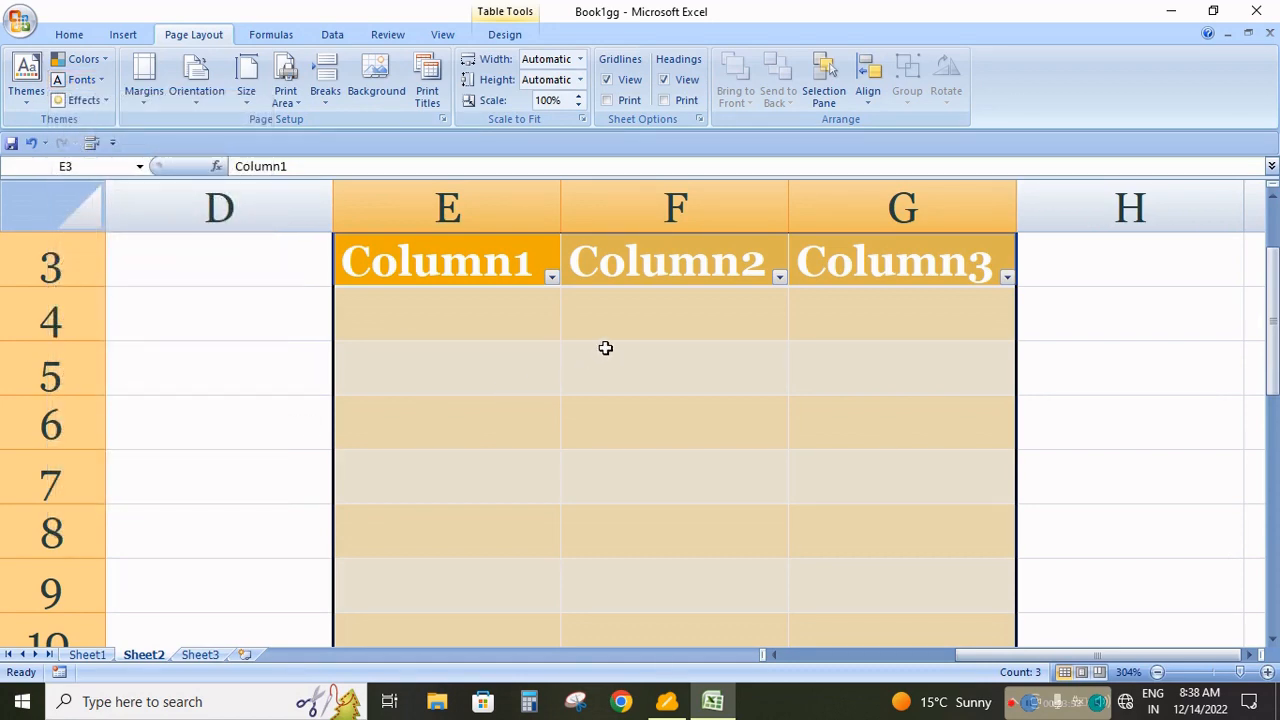
- Delete the table and draw a rectangle about 0.85" high and 0.88" wide across columns E and F, rows 4 to 8
key("Delete")
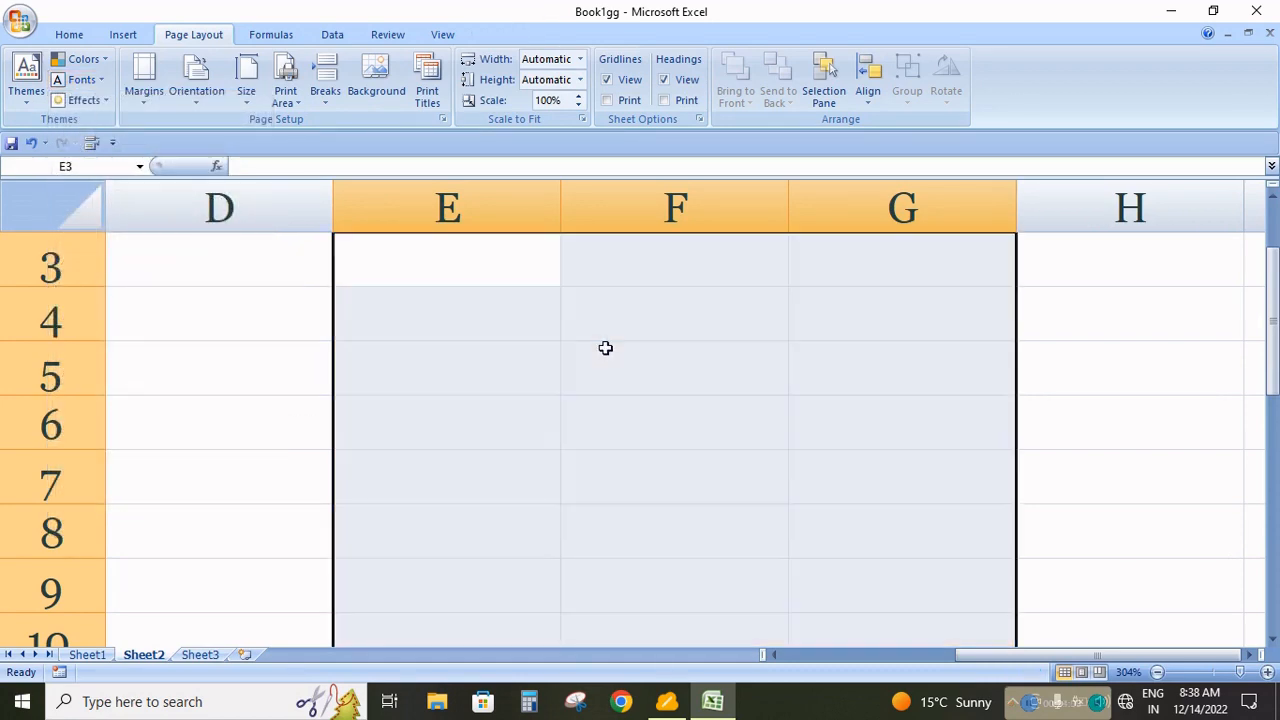
left_click(455, 375)
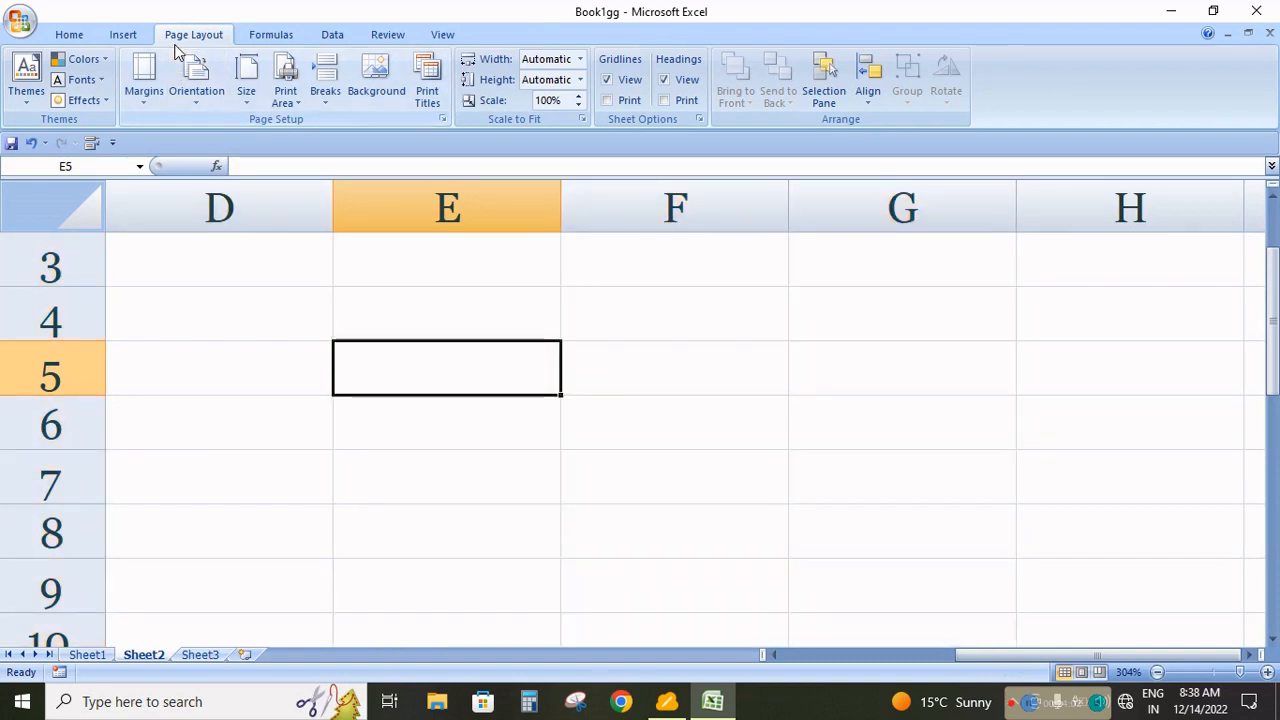
left_click(115, 35)
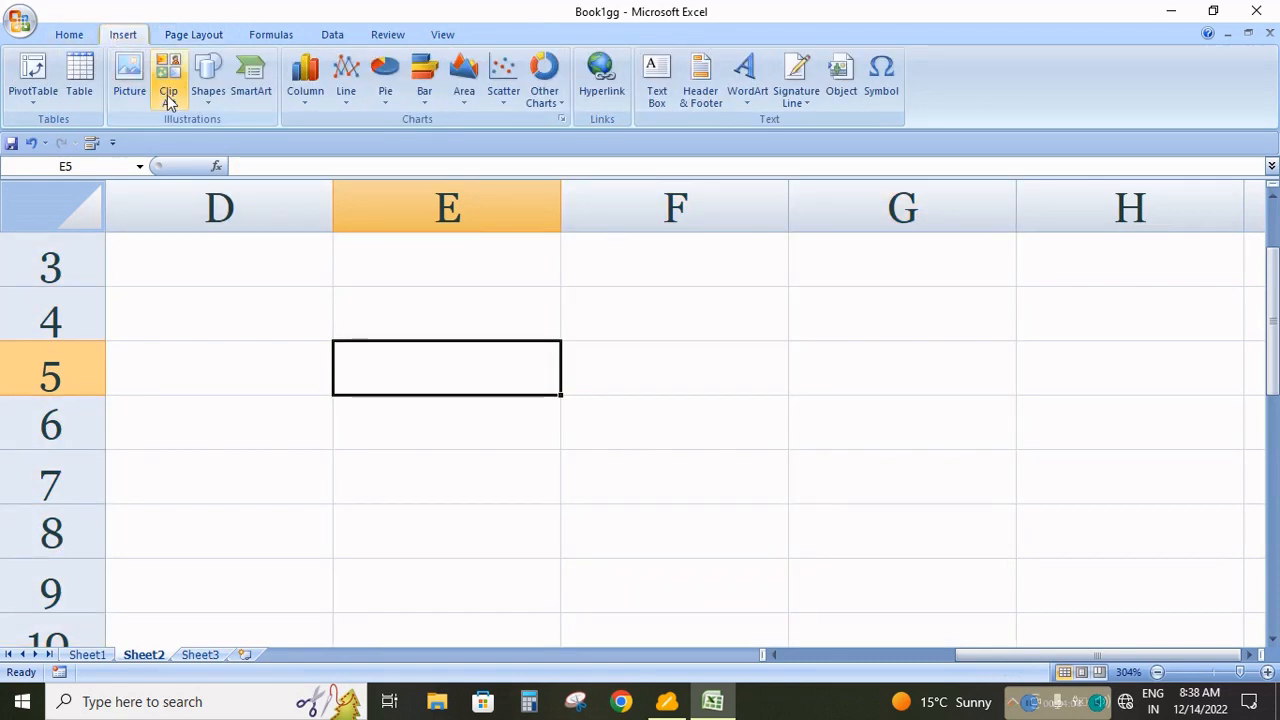
left_click(208, 92)
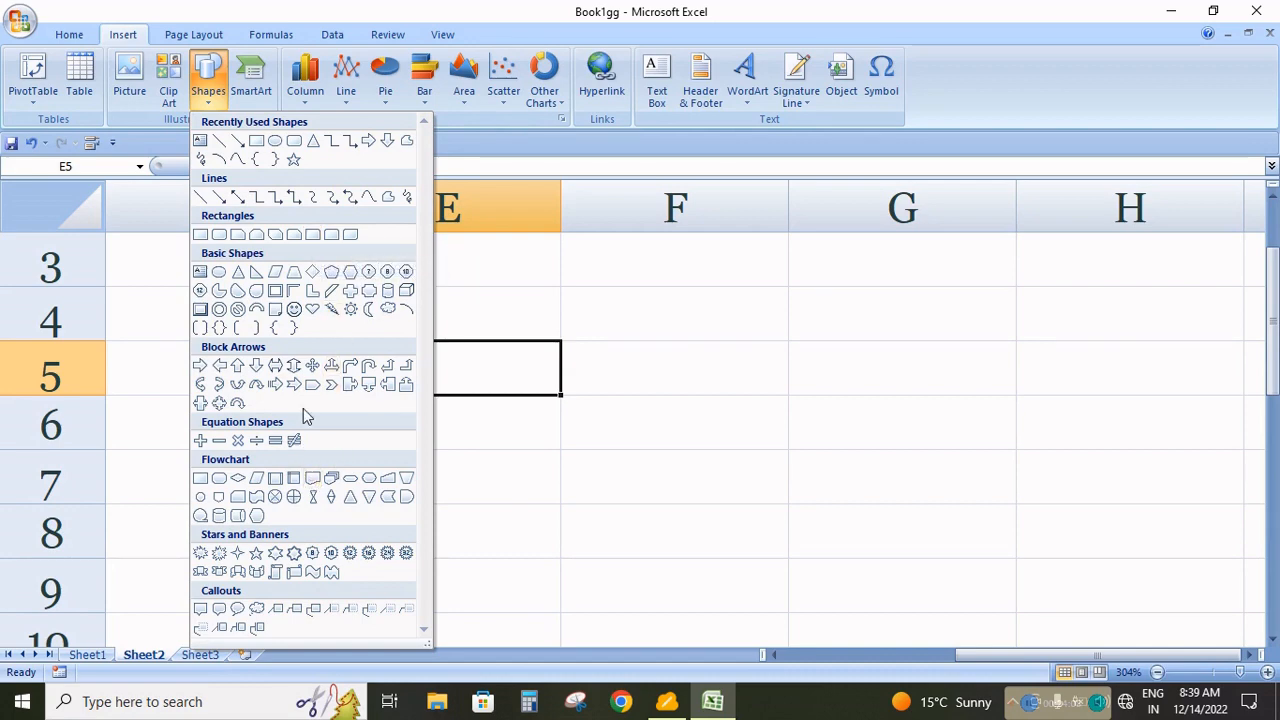
left_click(256, 141)
mouse_move(520, 308)
left_mouse_down()
mouse_move(709, 466)
mouse_move(763, 540)
left_mouse_up()
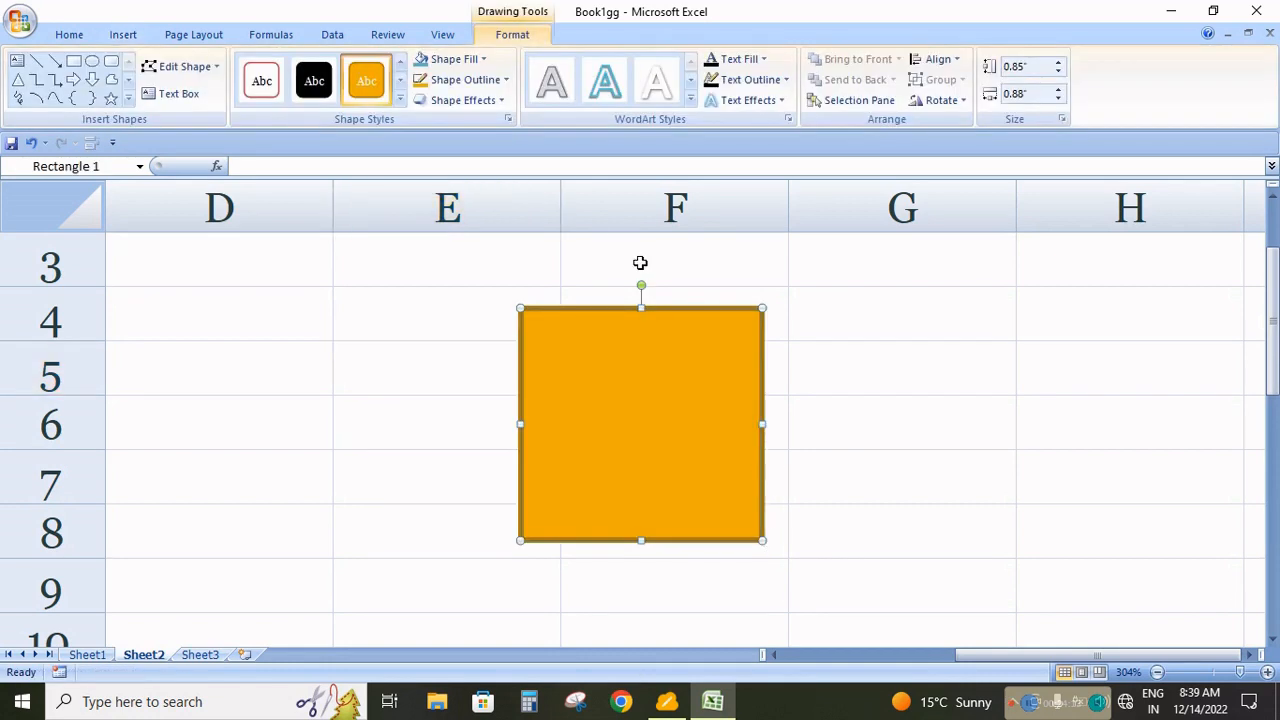
- Give the rectangle the first 3-D rotation in the last Perspective row and enlarge it to about 0.96" high by 1.1" wide
left_click(500, 101)
mouse_move(476, 145)
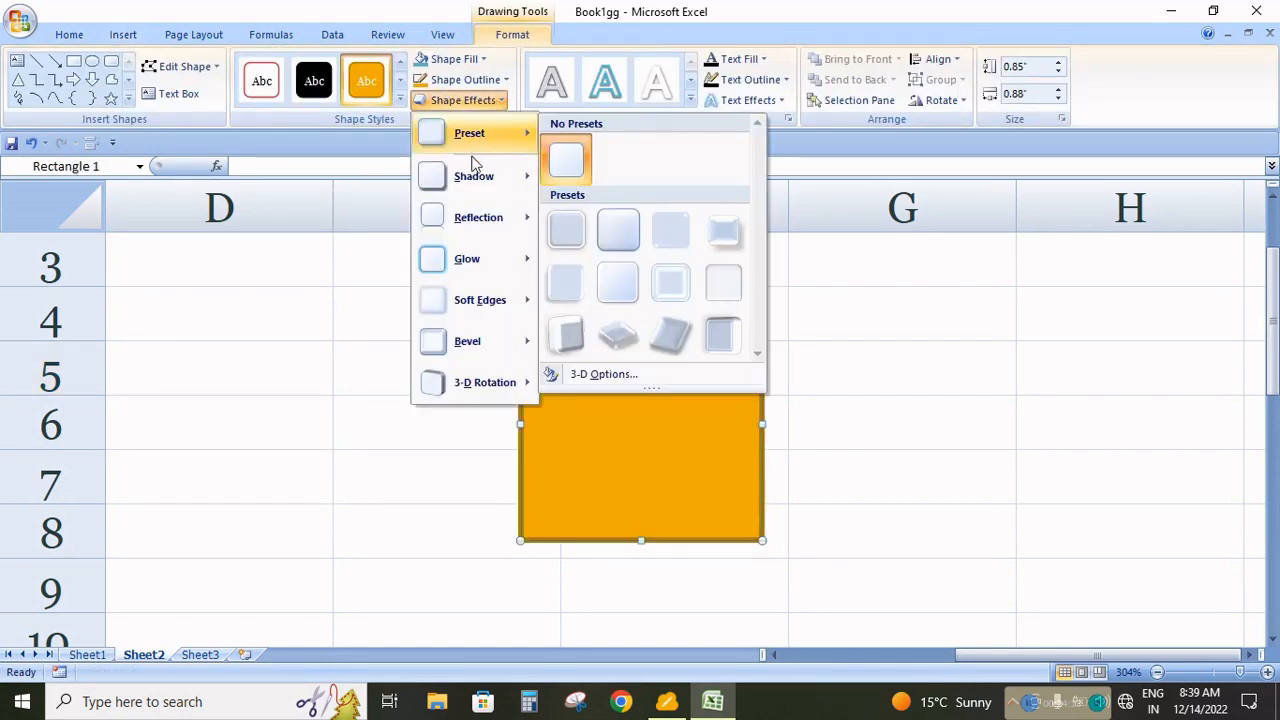
mouse_move(492, 398)
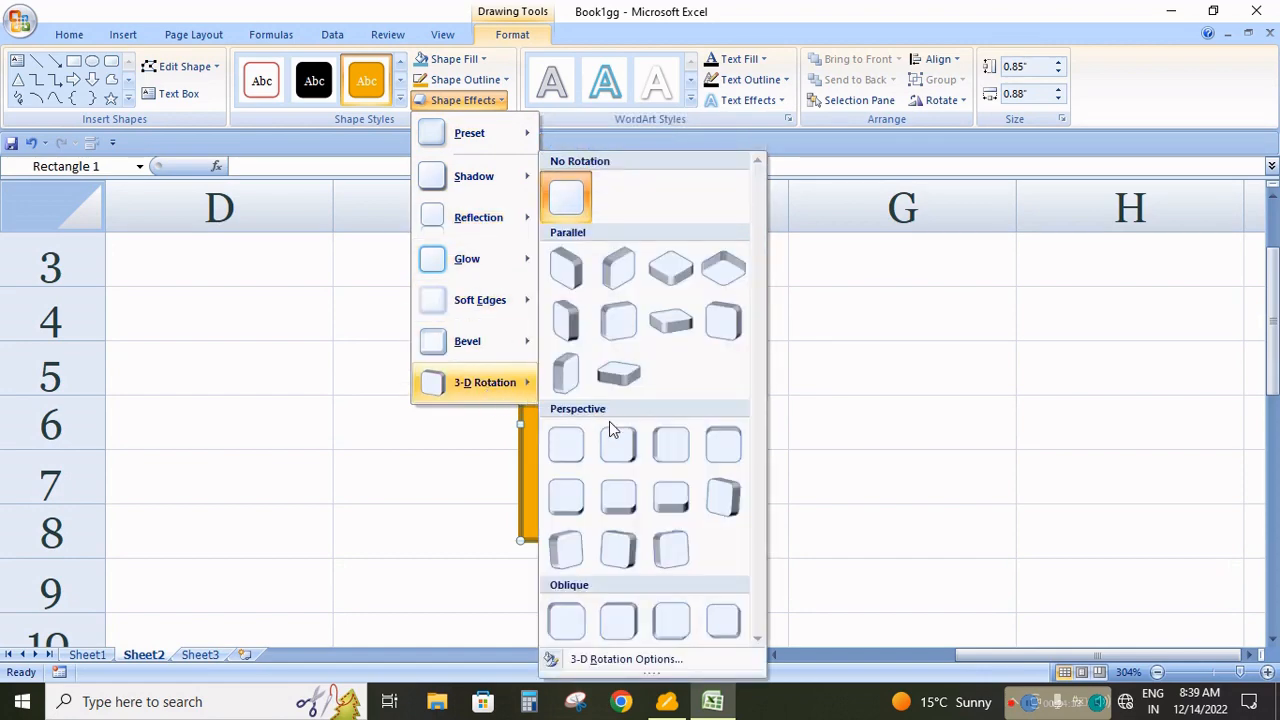
left_click(567, 556)
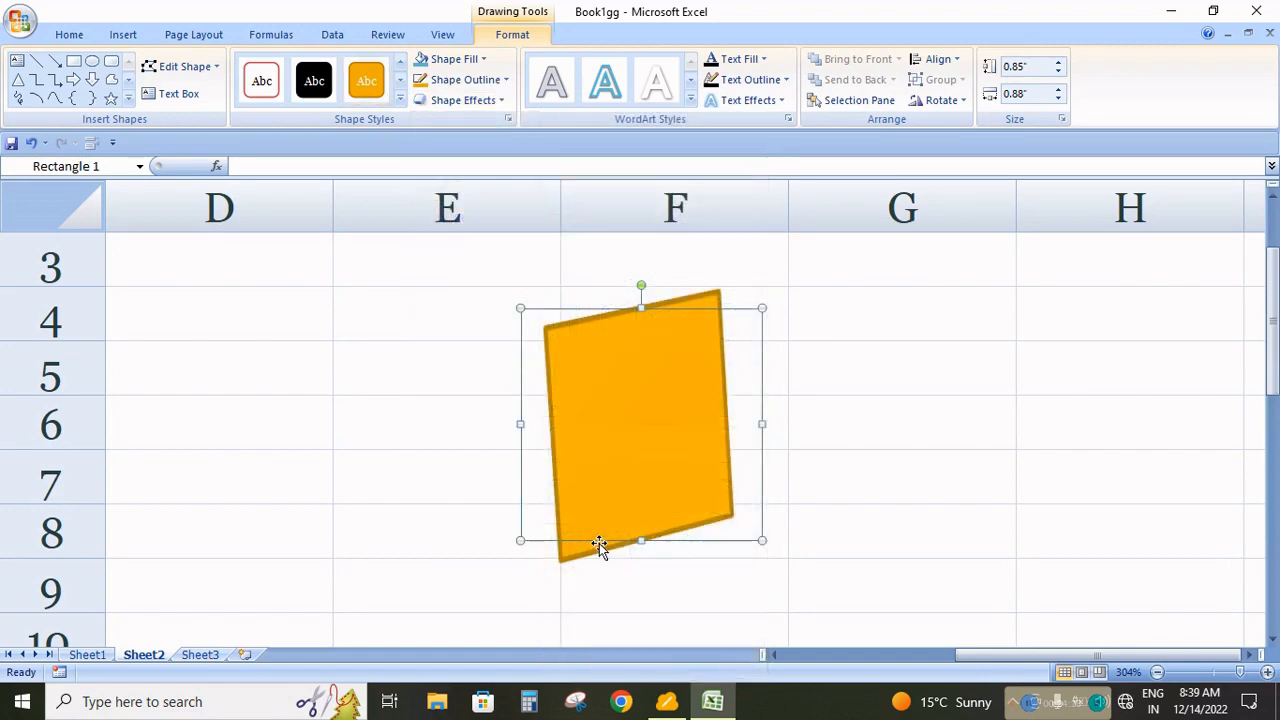
left_click_drag(760, 540, 822, 571)
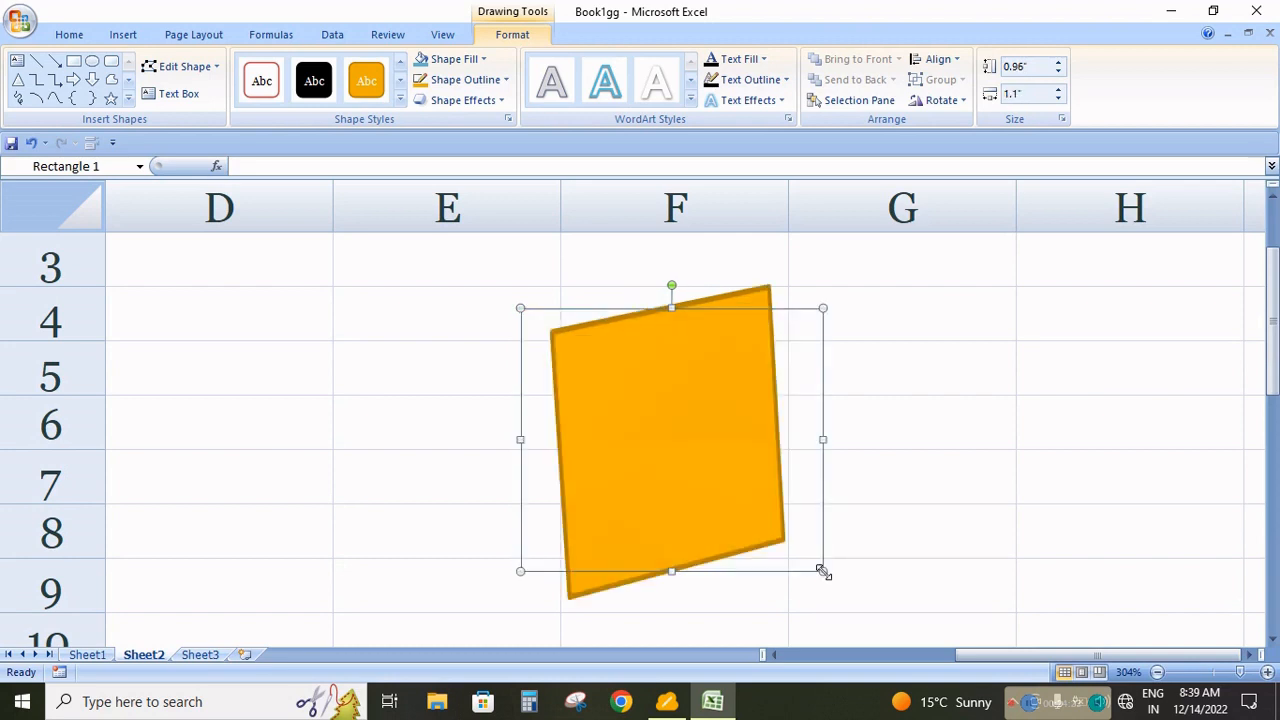
- Change the theme effects to the built-in Civic set with the rotated rectangle in view
left_click(183, 35)
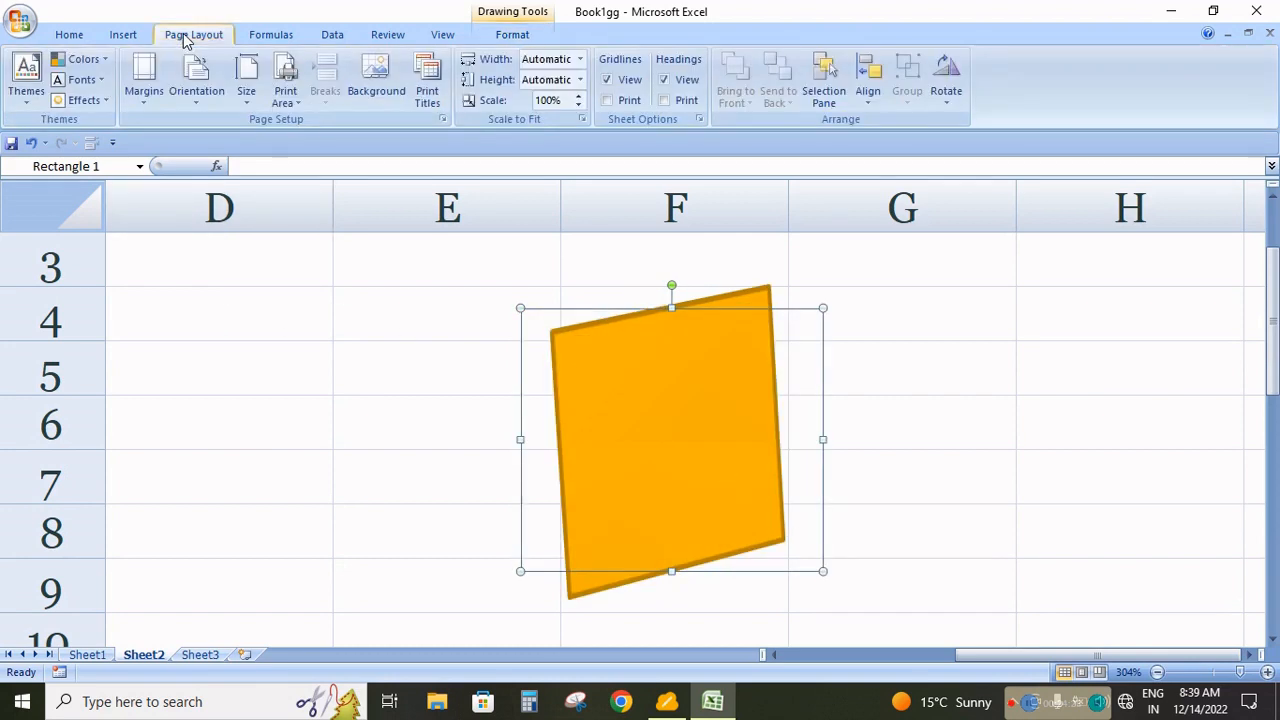
left_click(99, 106)
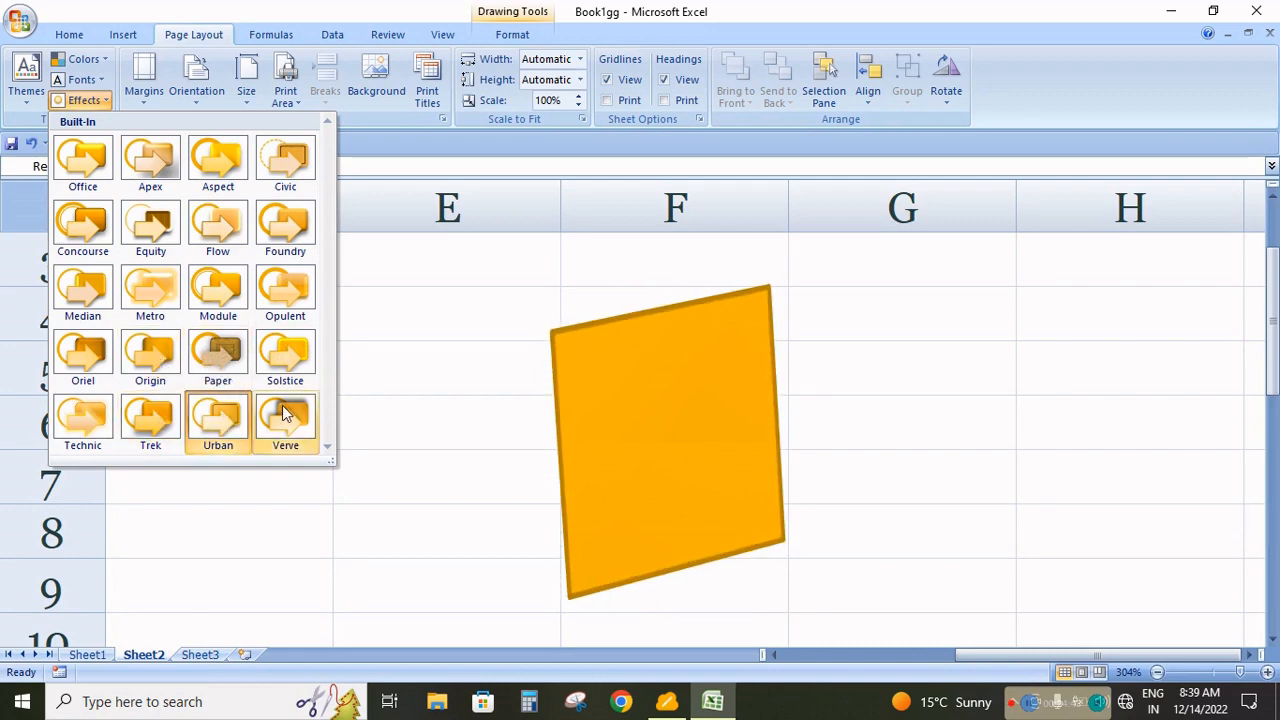
left_click(290, 163)
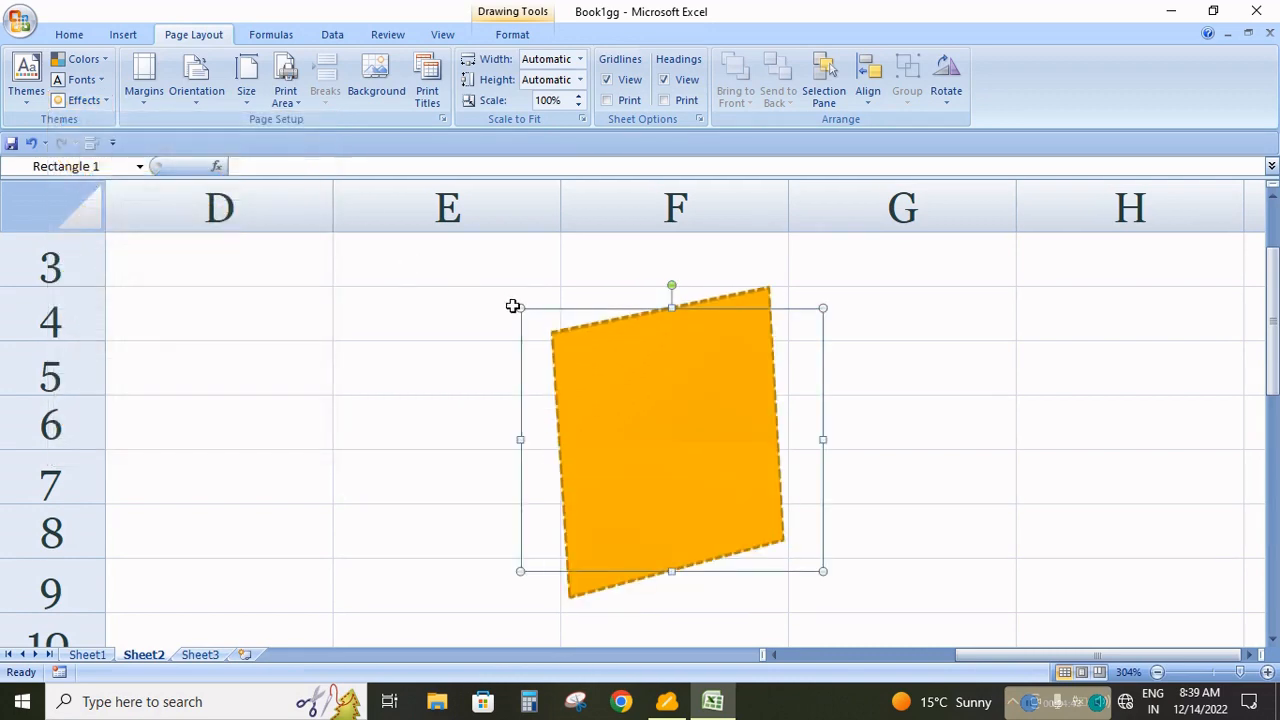